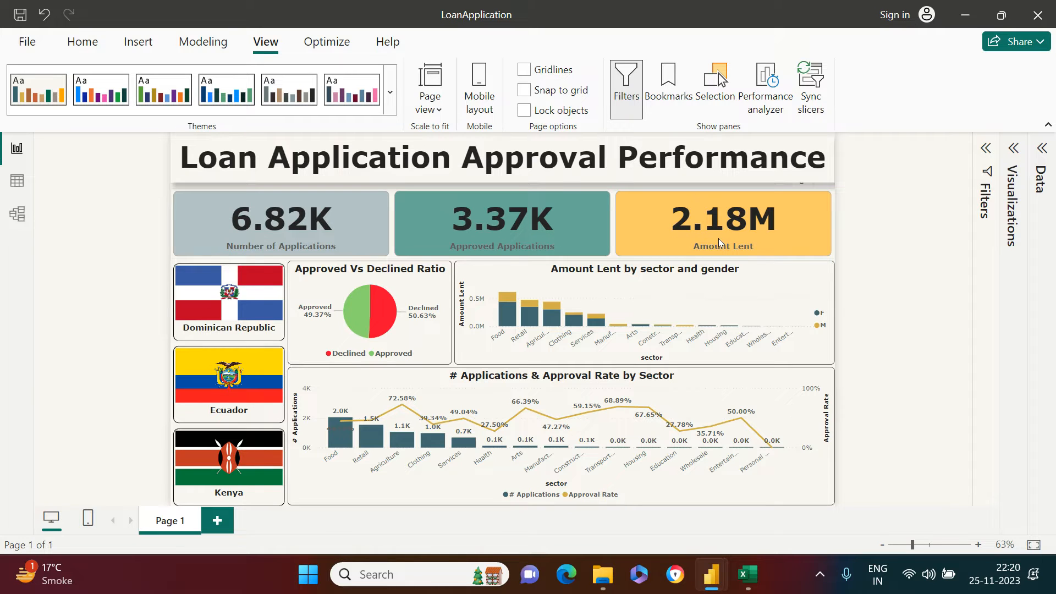
Filter the finished loan approval dashboard to Kenya with the country flag slicer.
click(230, 476)
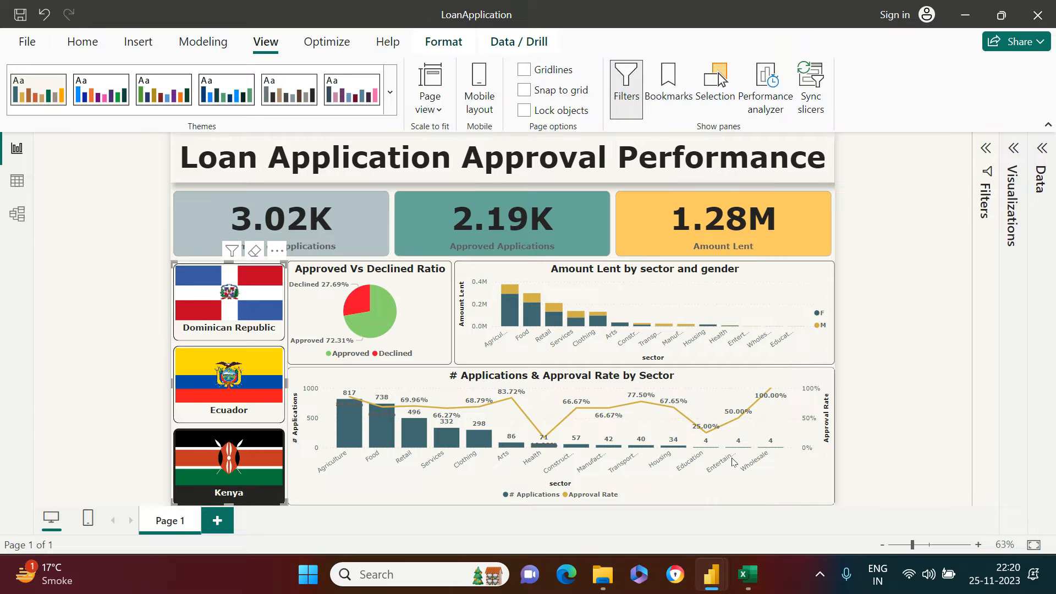
click(887, 286)
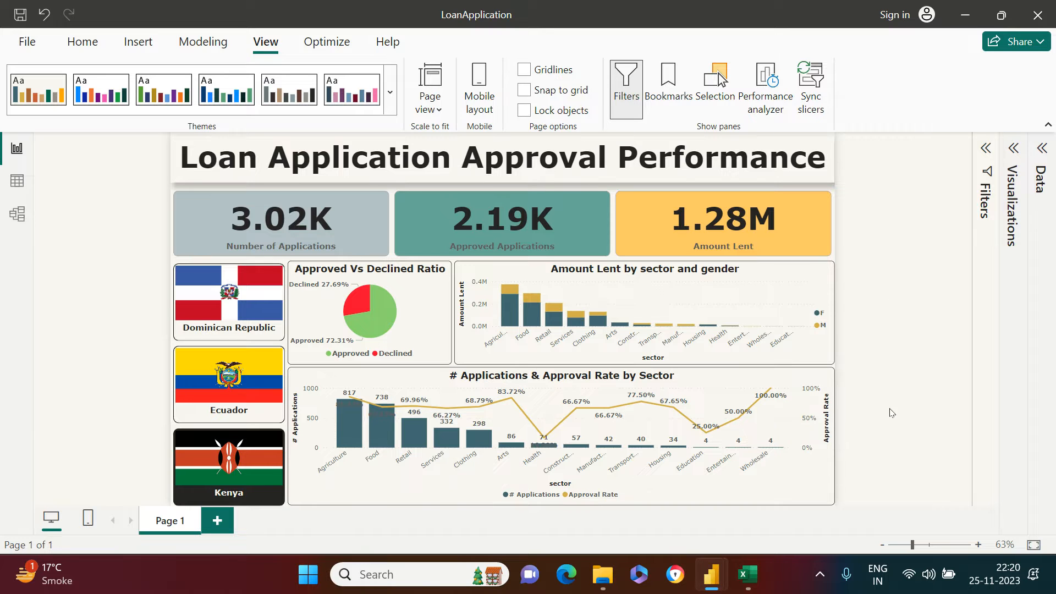
Switch to the LoanApplication workbook in Excel, examine the country and country_flag columns, and return to the finished Power BI dashboard.
click(747, 574)
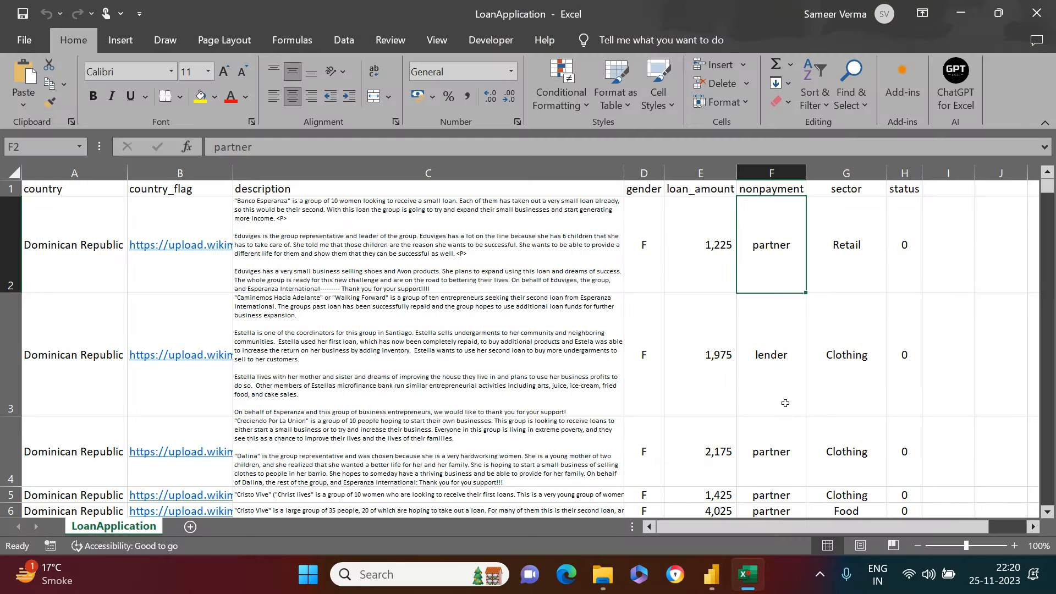
click(89, 213)
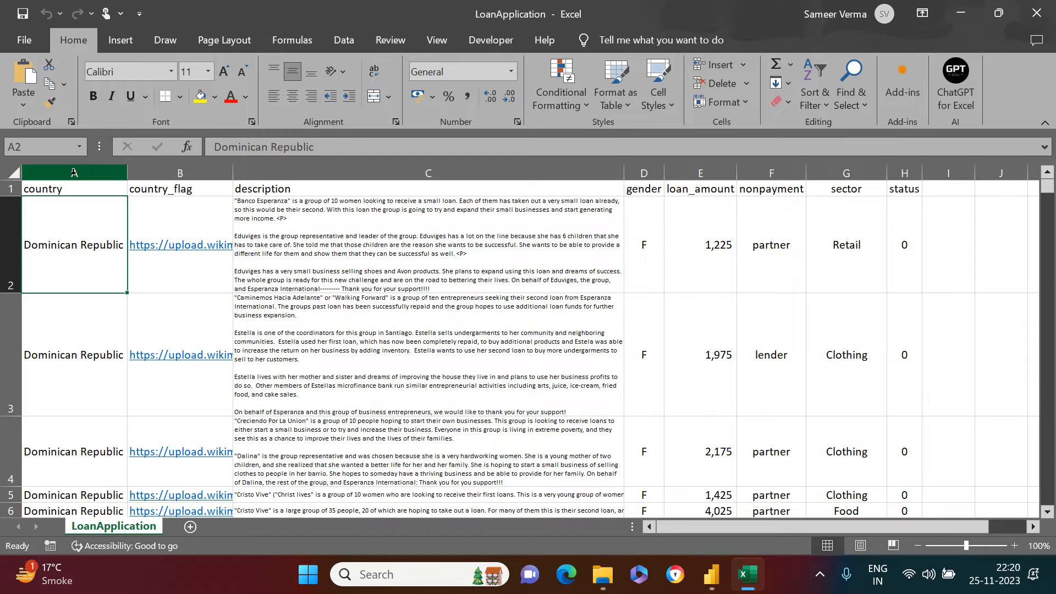
click(73, 173)
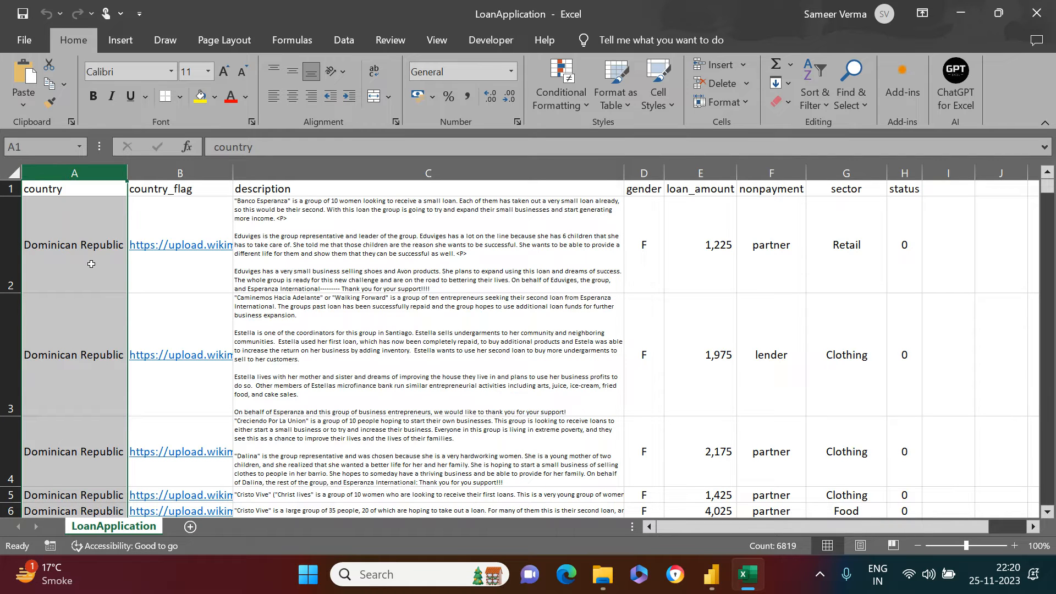
click(190, 174)
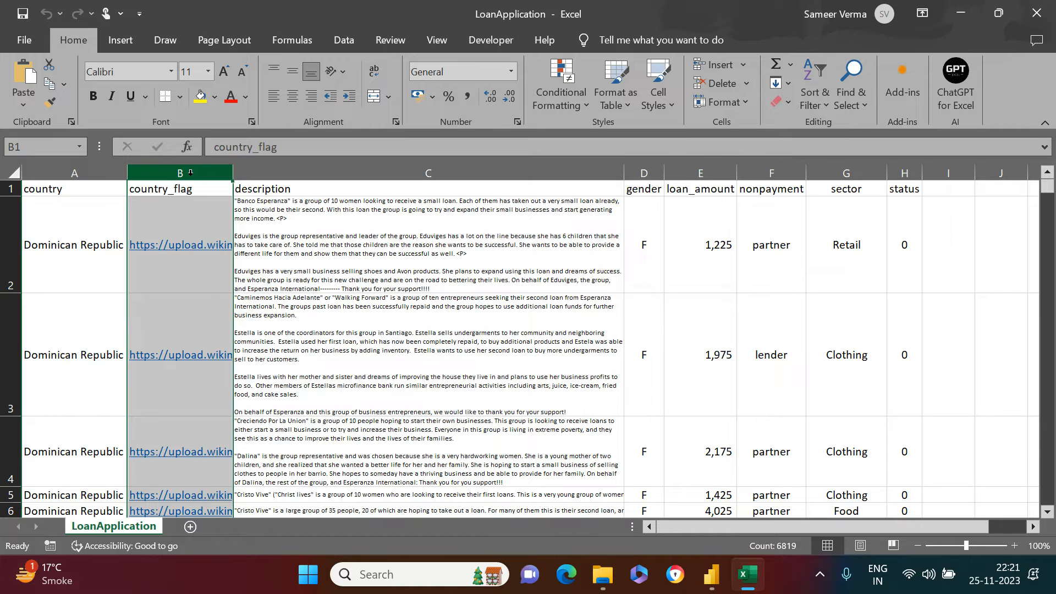
click(183, 213)
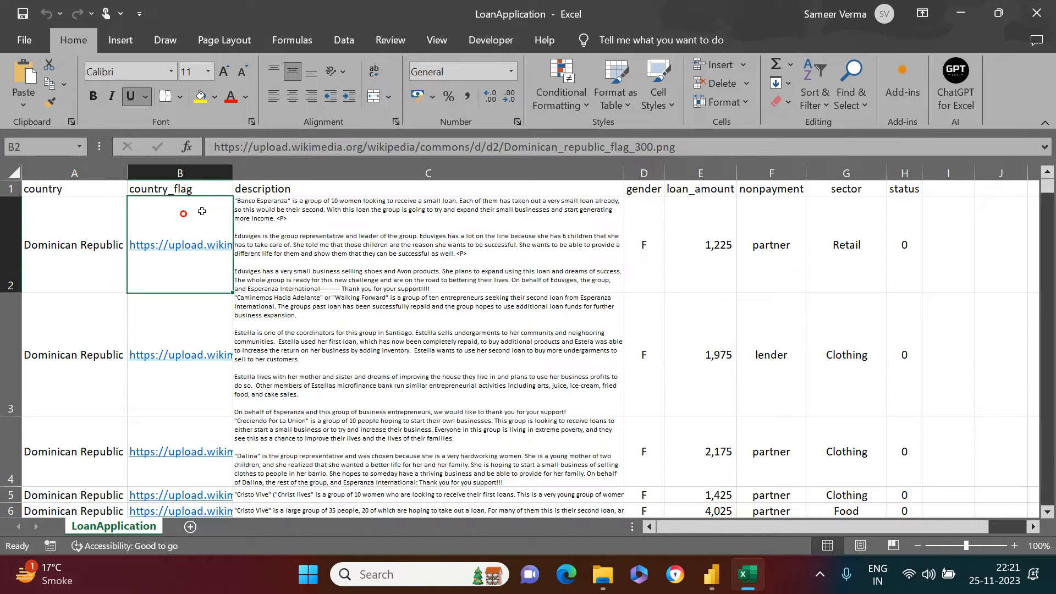
click(711, 574)
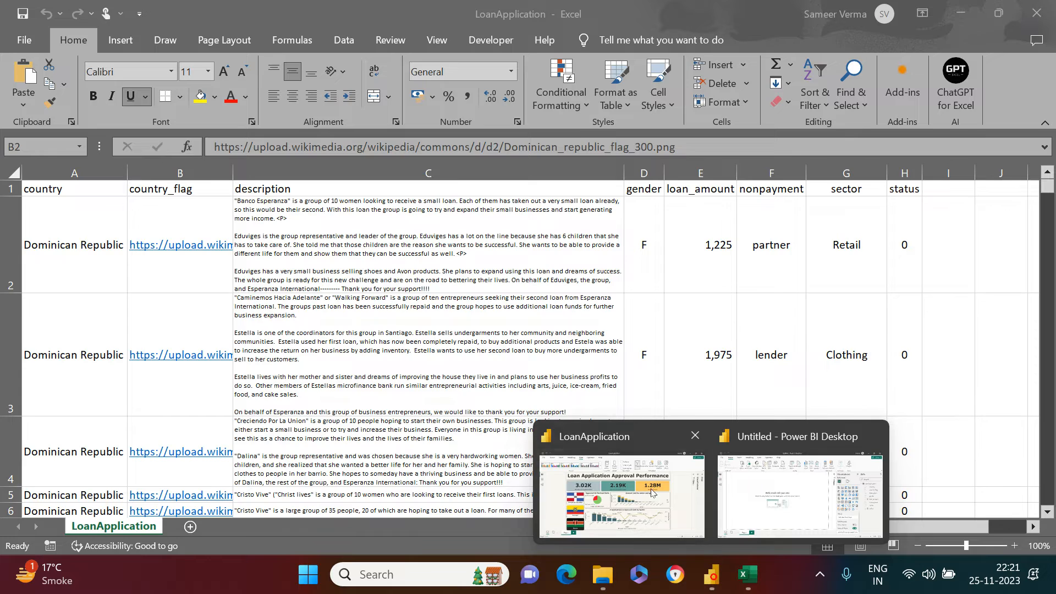
click(654, 493)
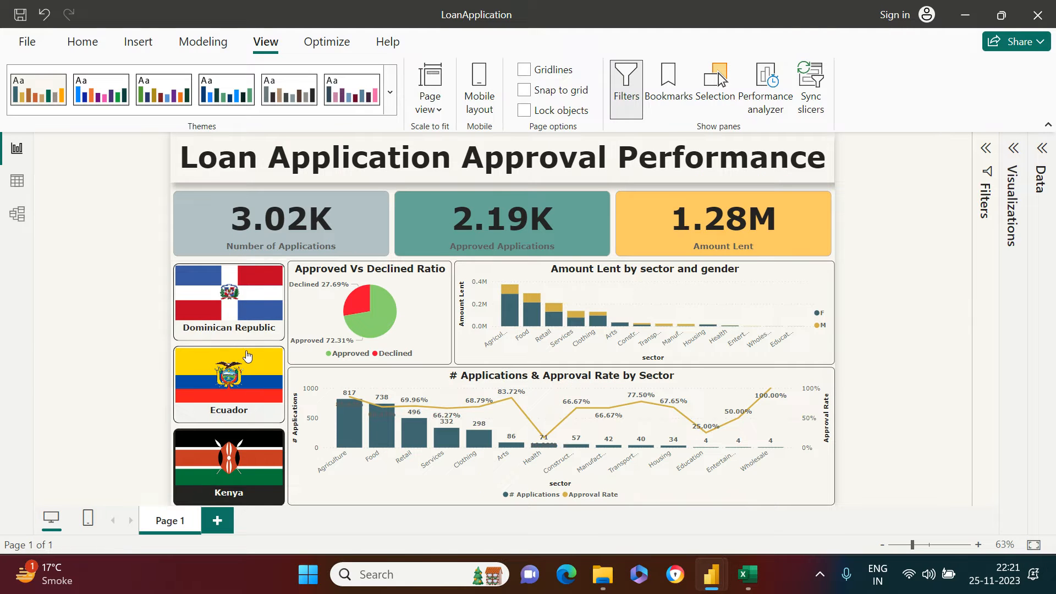
Switch back to the Excel workbook and examine the description, gender and loan_amount columns.
key(alt+Tab)
click(389, 204)
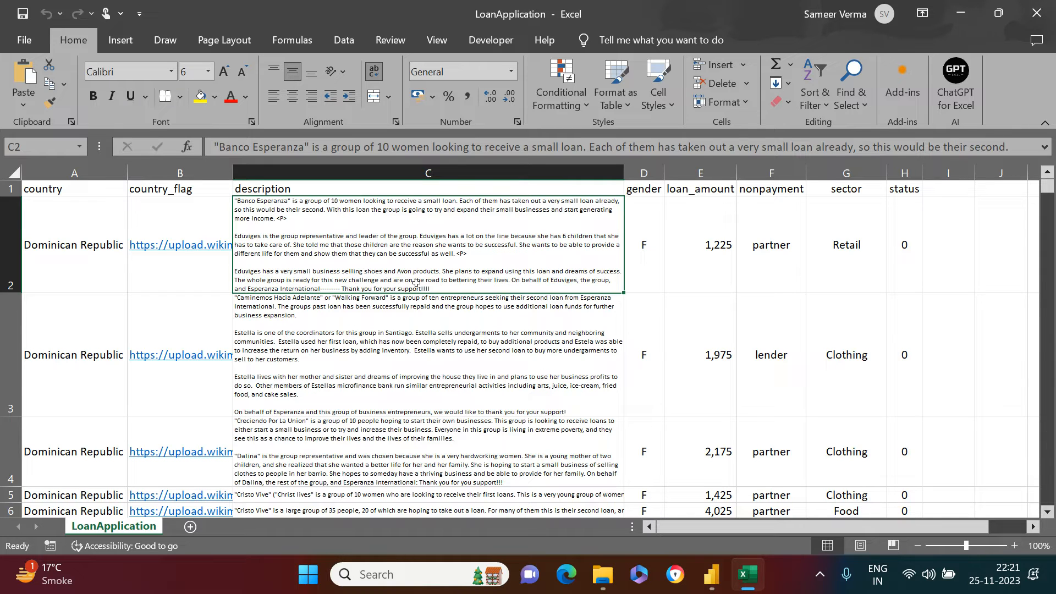
click(644, 173)
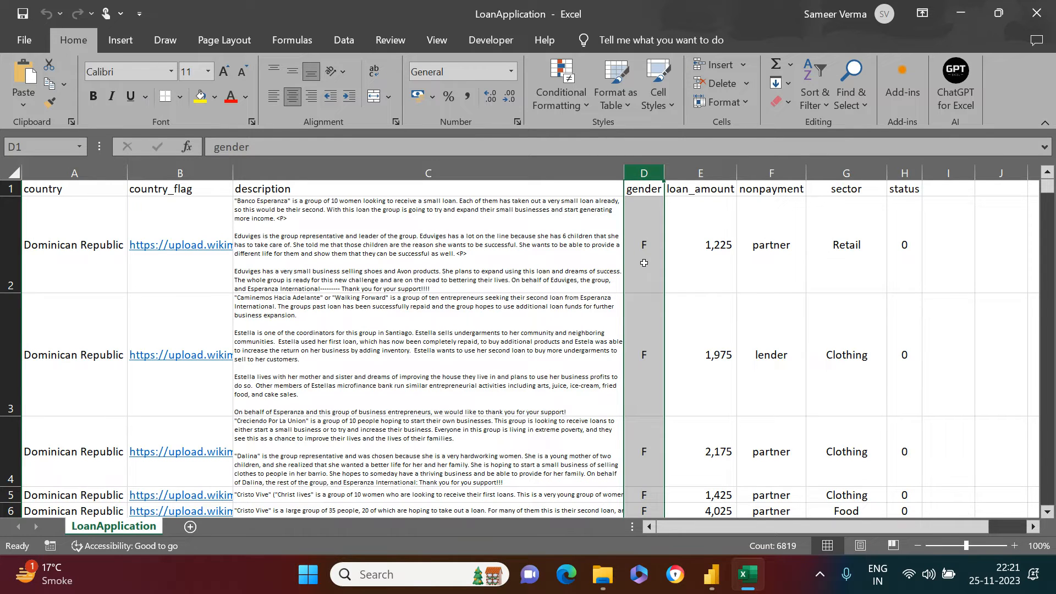
click(697, 174)
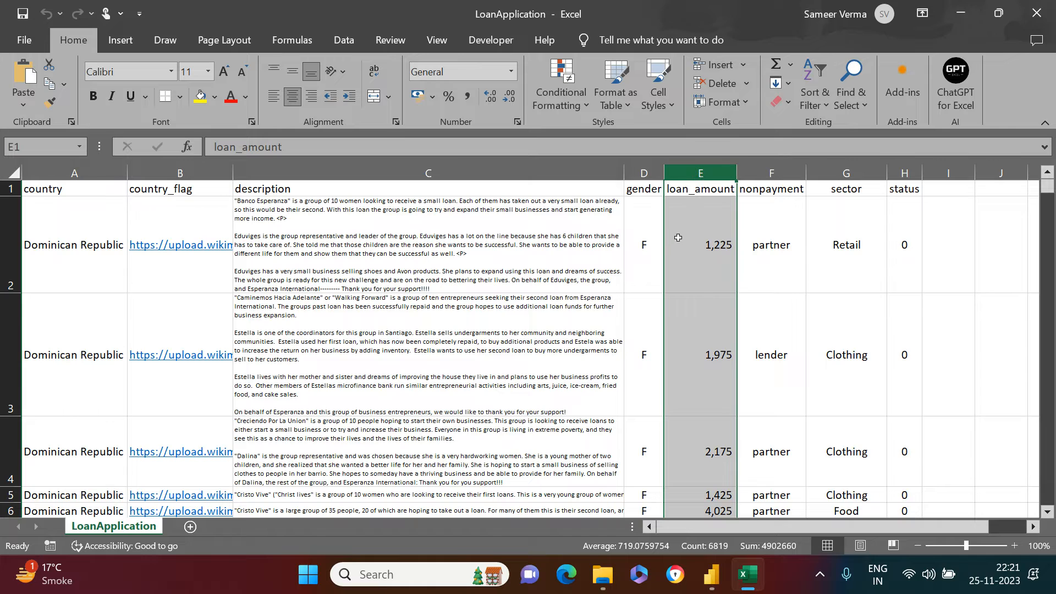
click(640, 255)
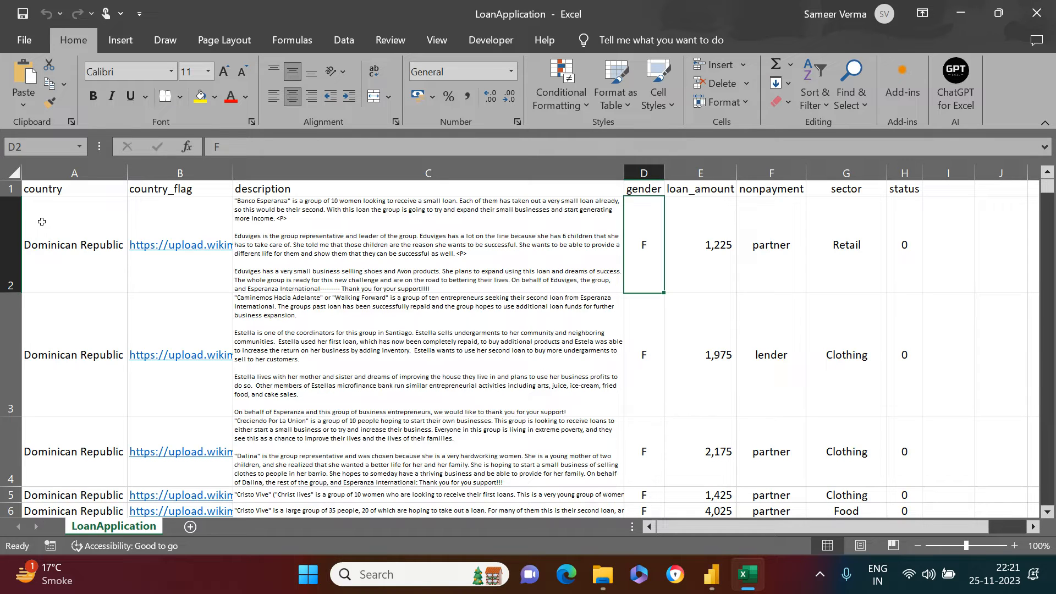
Examine the nonpayment, sector and status columns of the loan data.
click(744, 212)
click(769, 172)
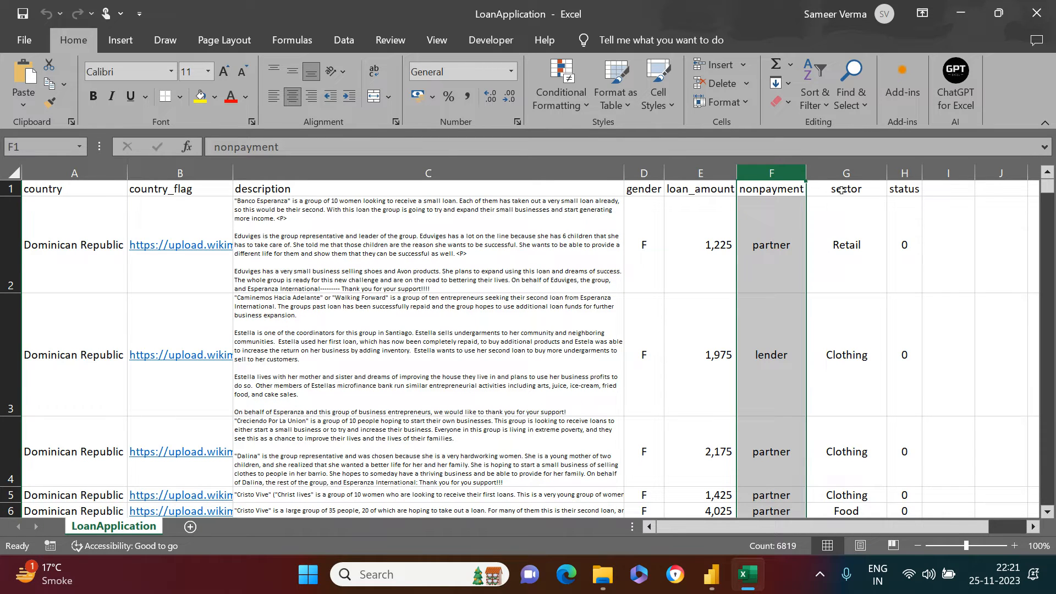
click(855, 171)
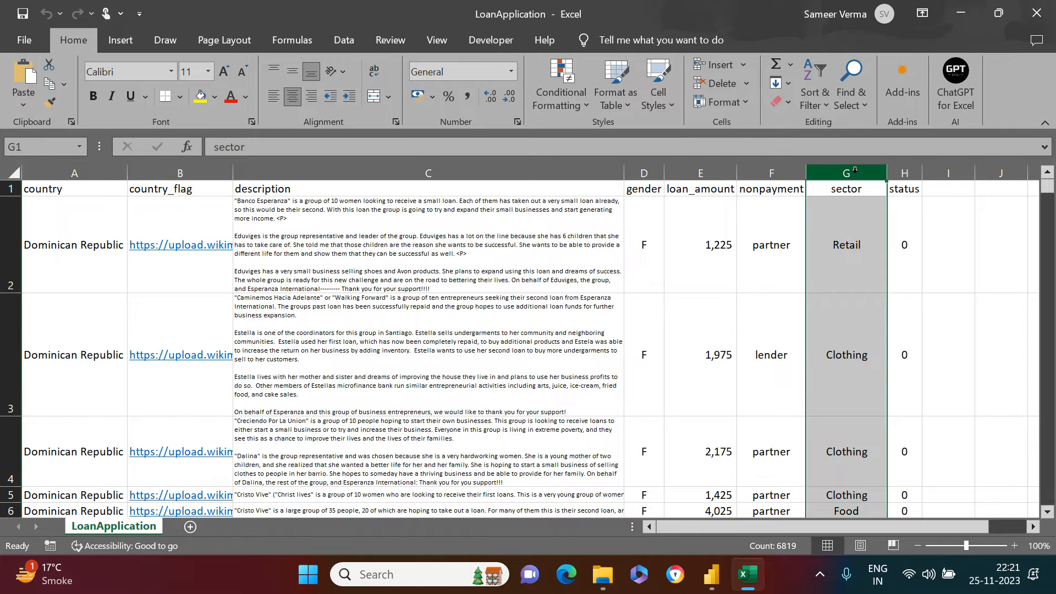
click(853, 248)
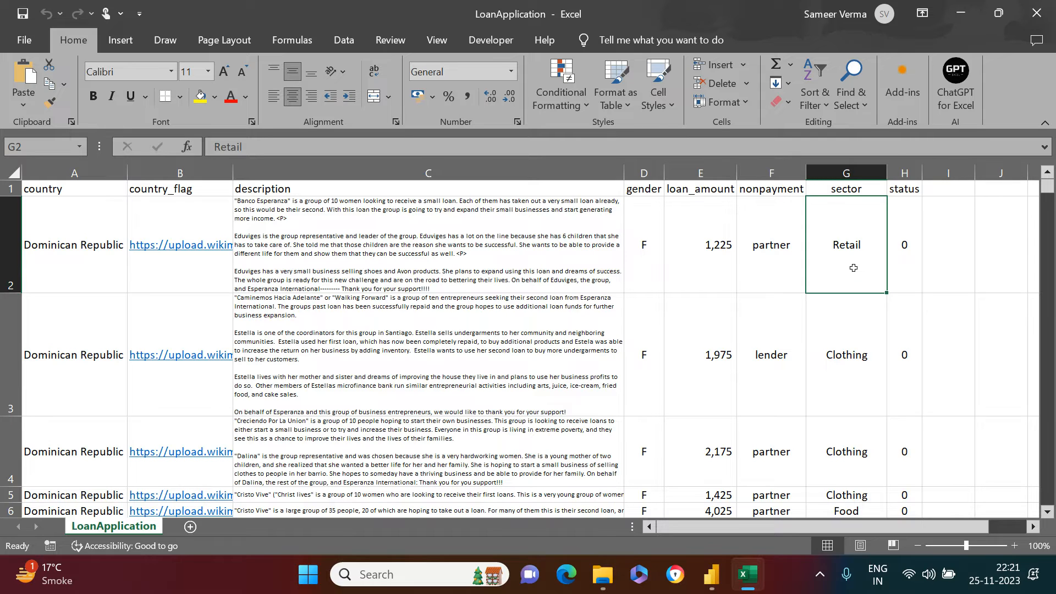
click(908, 174)
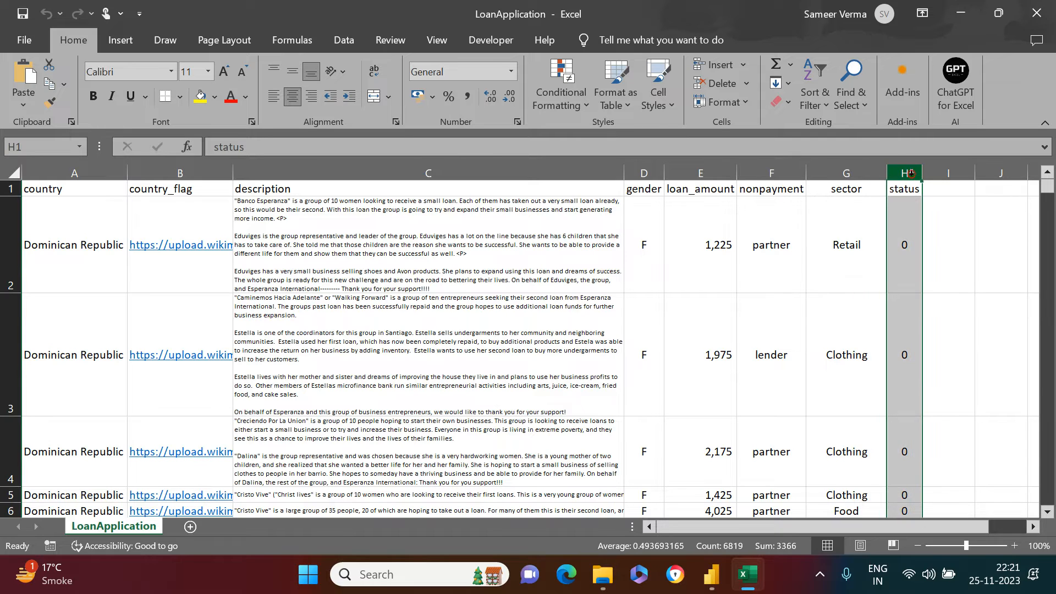
click(896, 245)
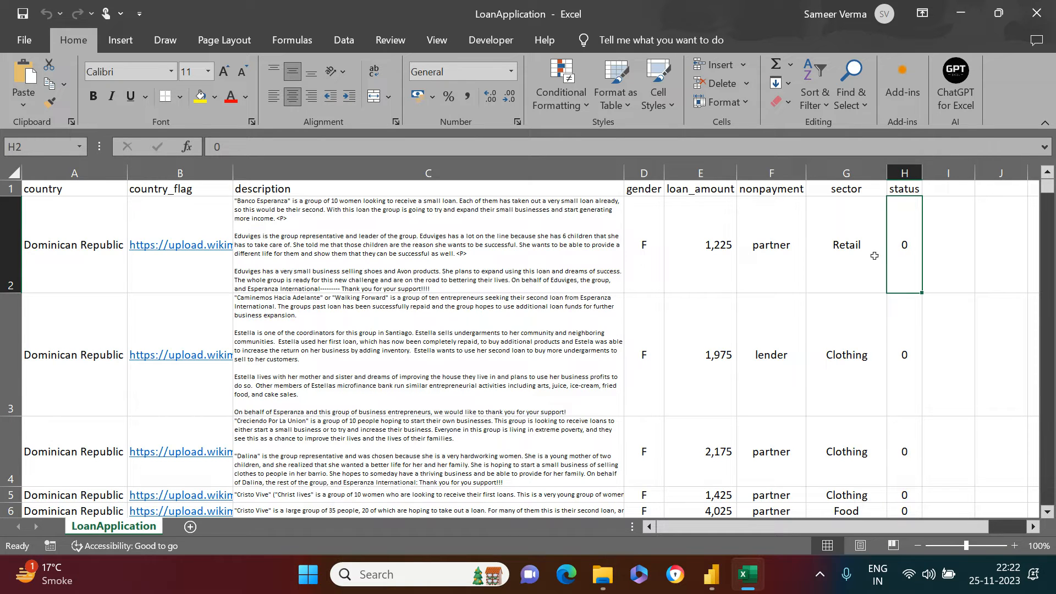
click(829, 269)
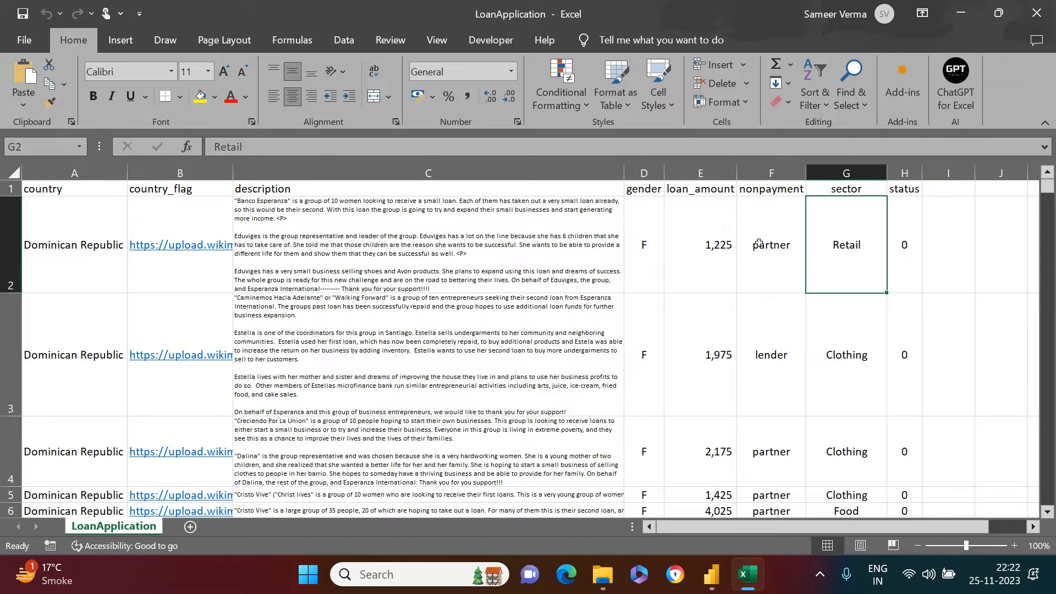
Switch to the untitled Power BI Desktop report, view the LoanApplication table's data, and return to the report canvas.
mouse_move(709, 575)
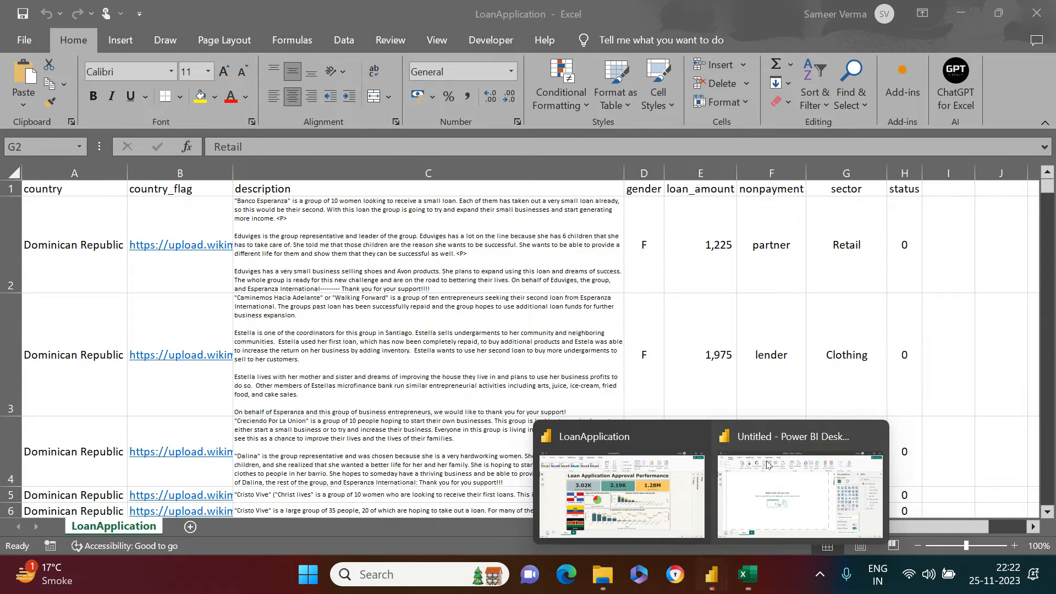
click(769, 464)
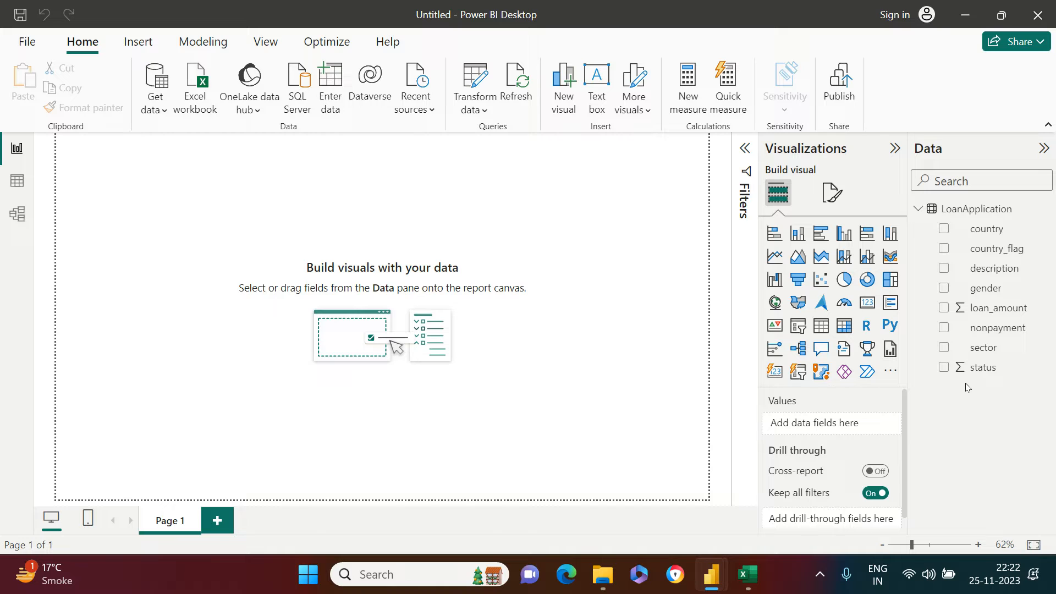
click(637, 315)
click(18, 182)
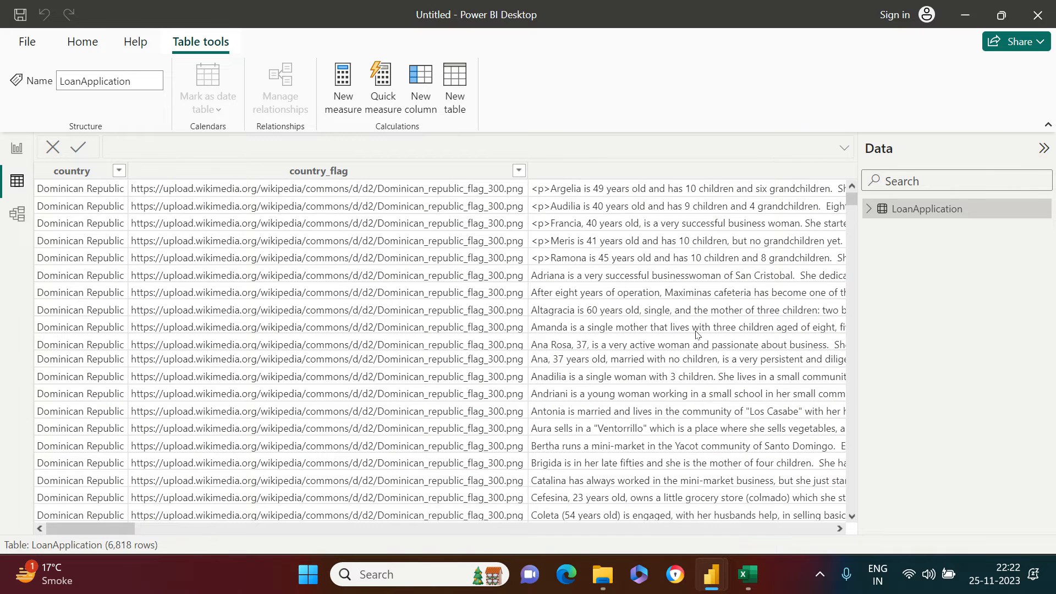
click(17, 148)
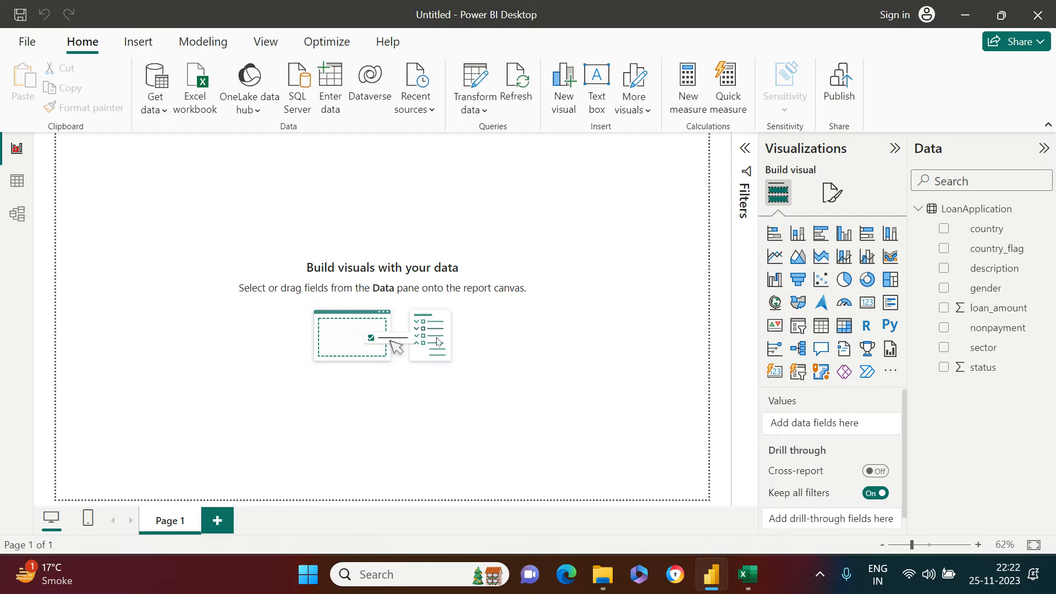
Add a new measure to the LoanApplication table and name it Applications Received.
click(554, 263)
right_click(971, 213)
key(Escape)
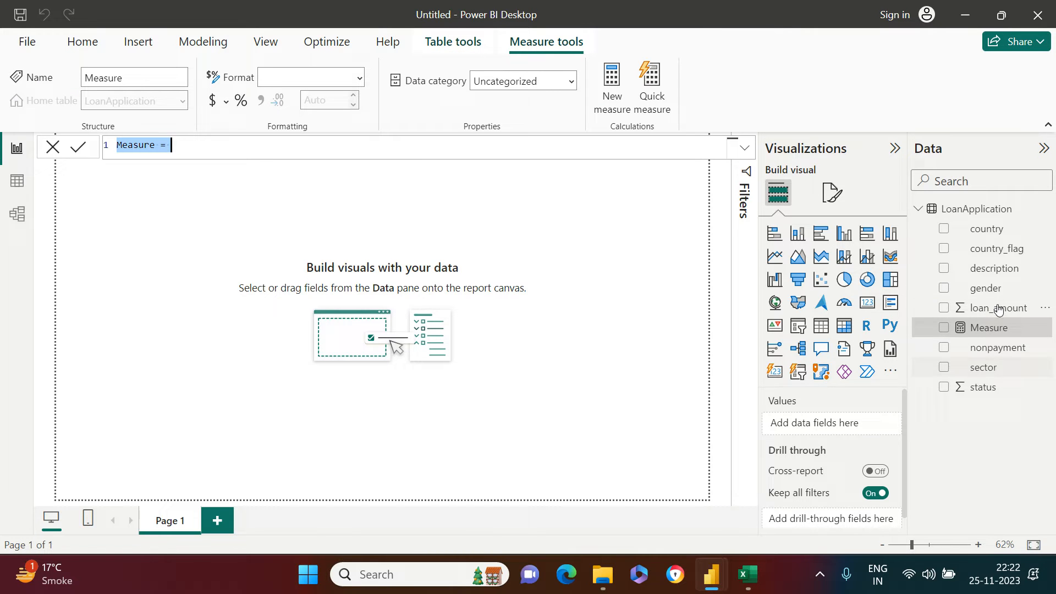
double_click(132, 149)
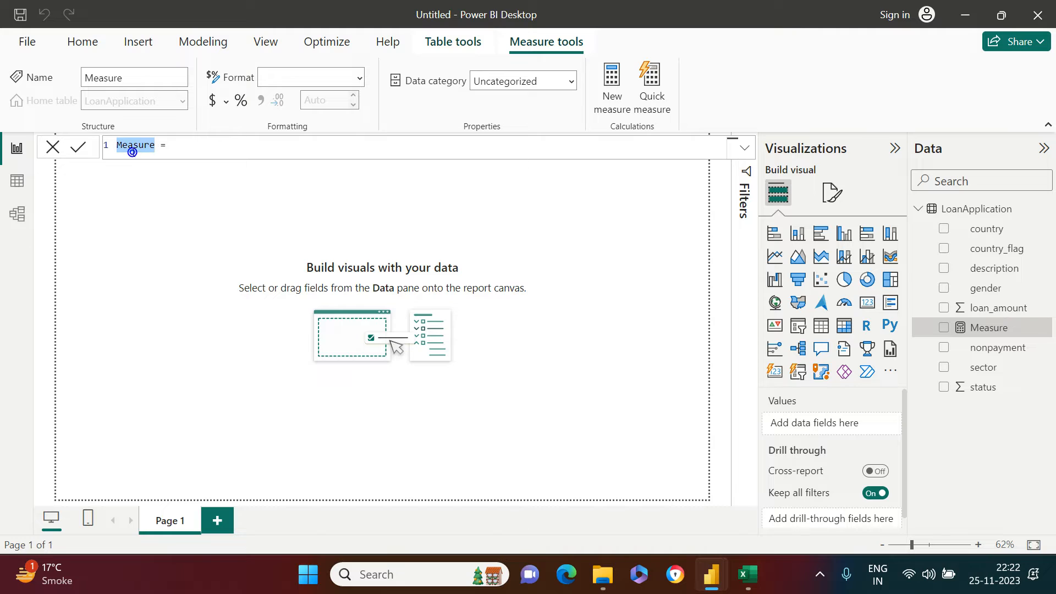
text(Ap)
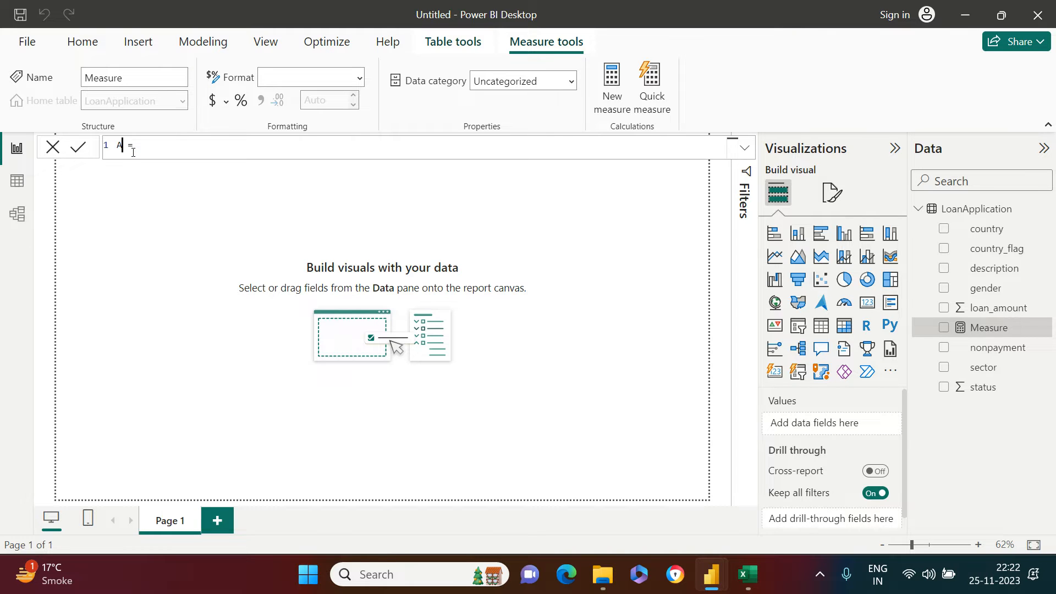
text(plications)
text( Receive)
text(d)
key(End)
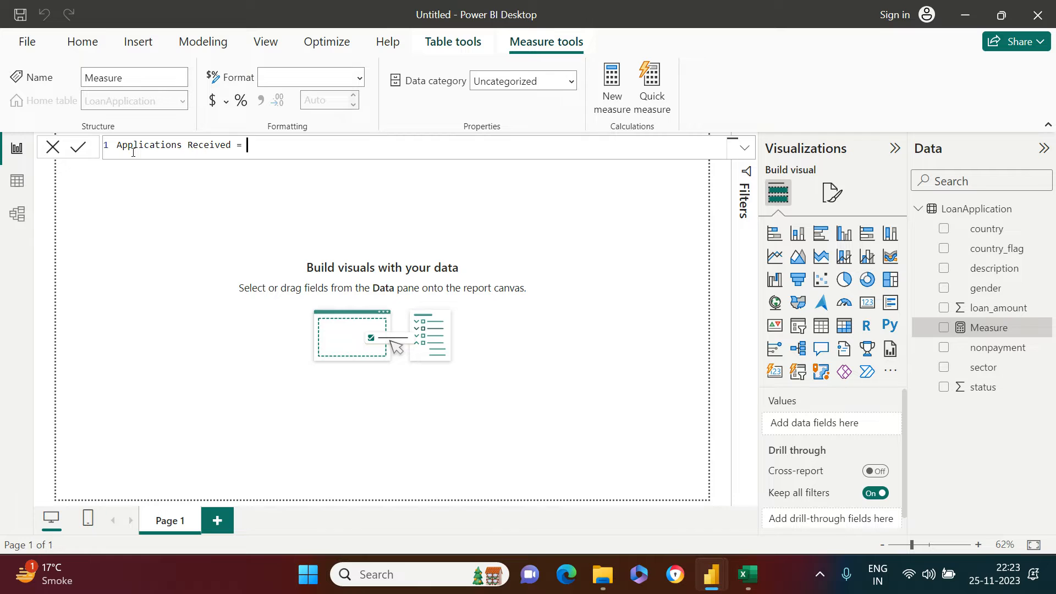
Define the Applications Received measure as COUNT(LoanApplication[country]) and commit it.
text(coun)
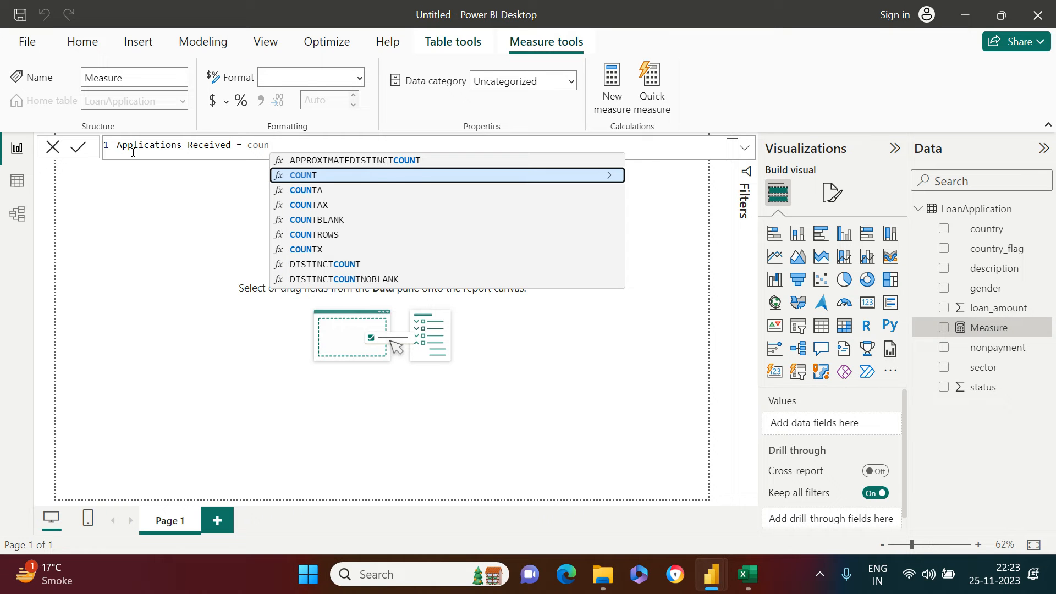
key(Tab)
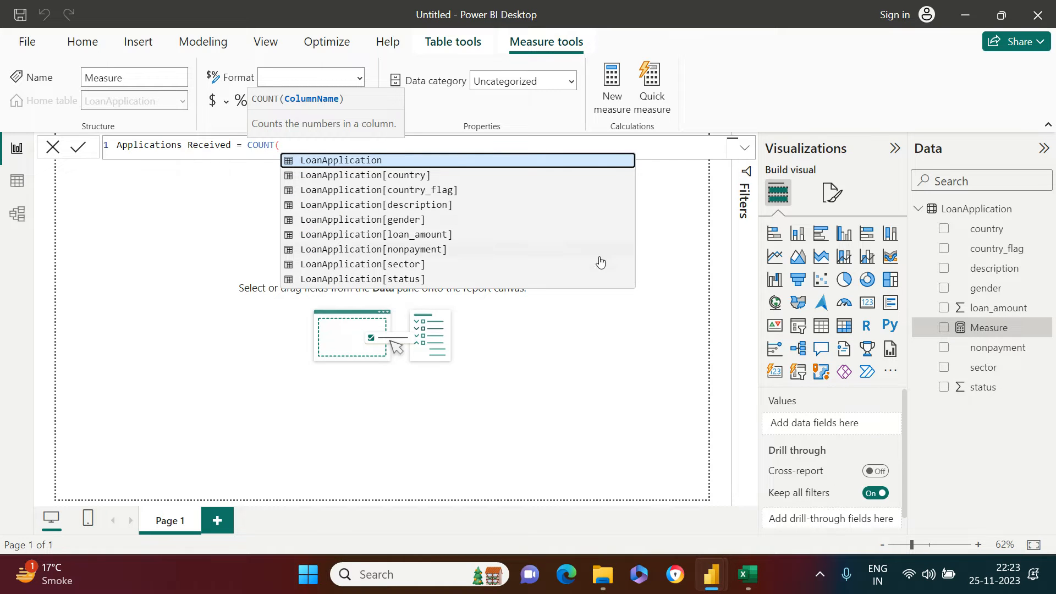
key(Down)
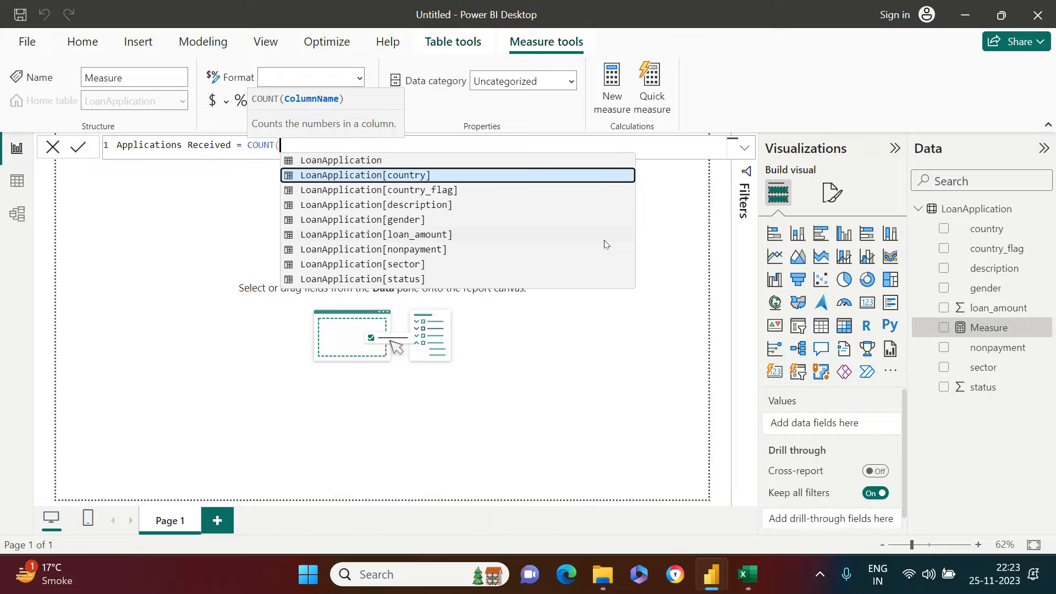
key(Tab)
text())
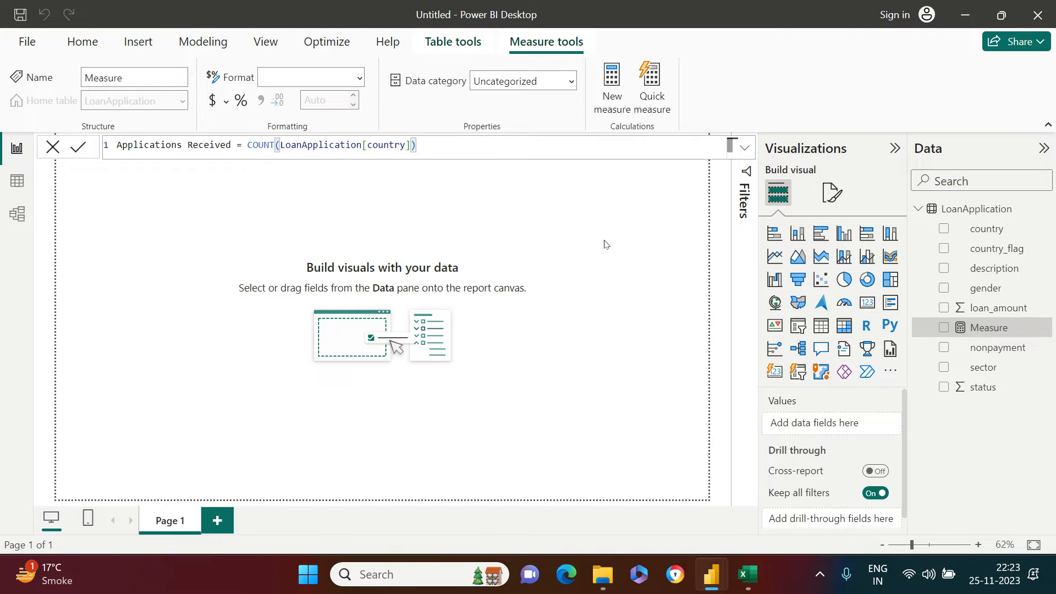
key(Return)
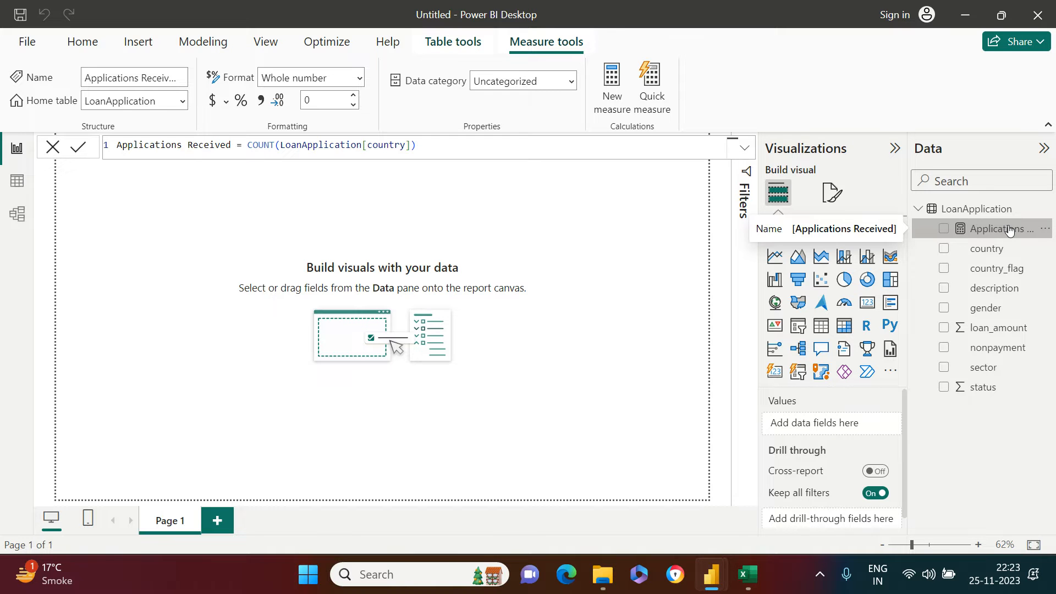
Switch to the finished LoanApplication dashboard to check its cards, and return to the untitled report.
mouse_move(709, 577)
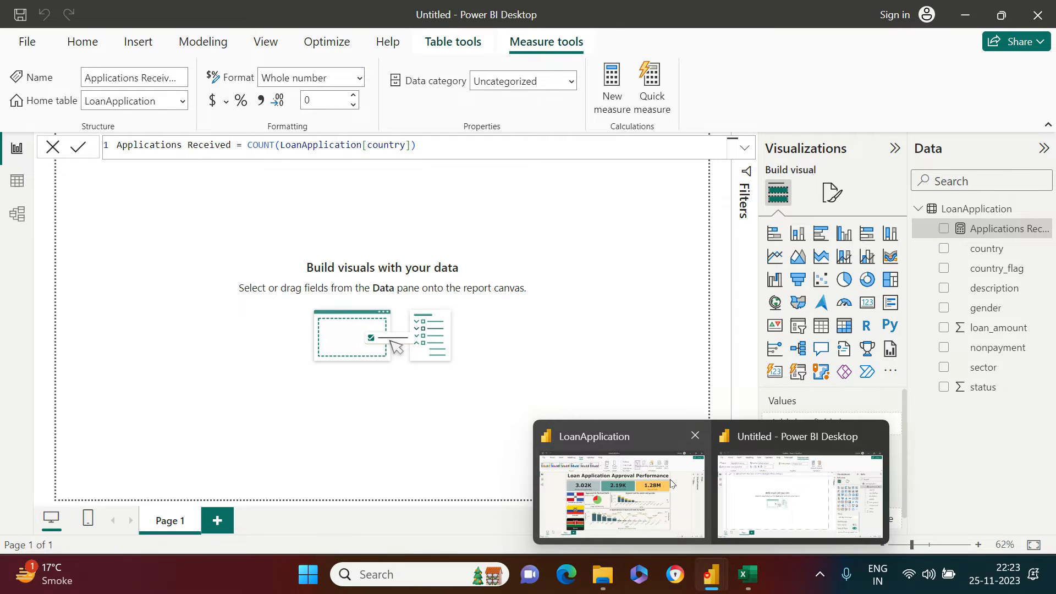
click(669, 479)
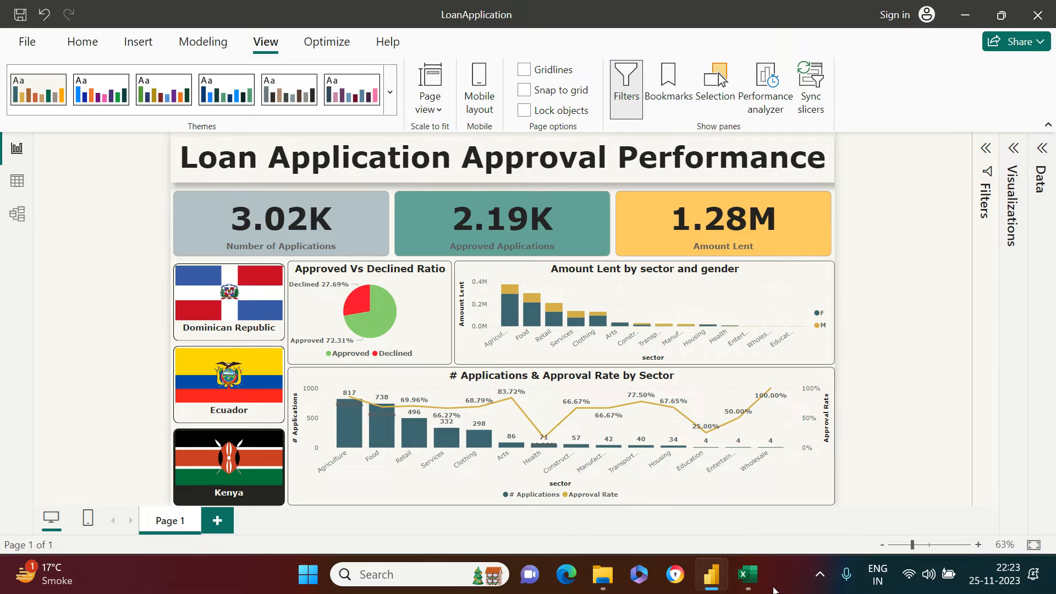
click(714, 582)
click(772, 491)
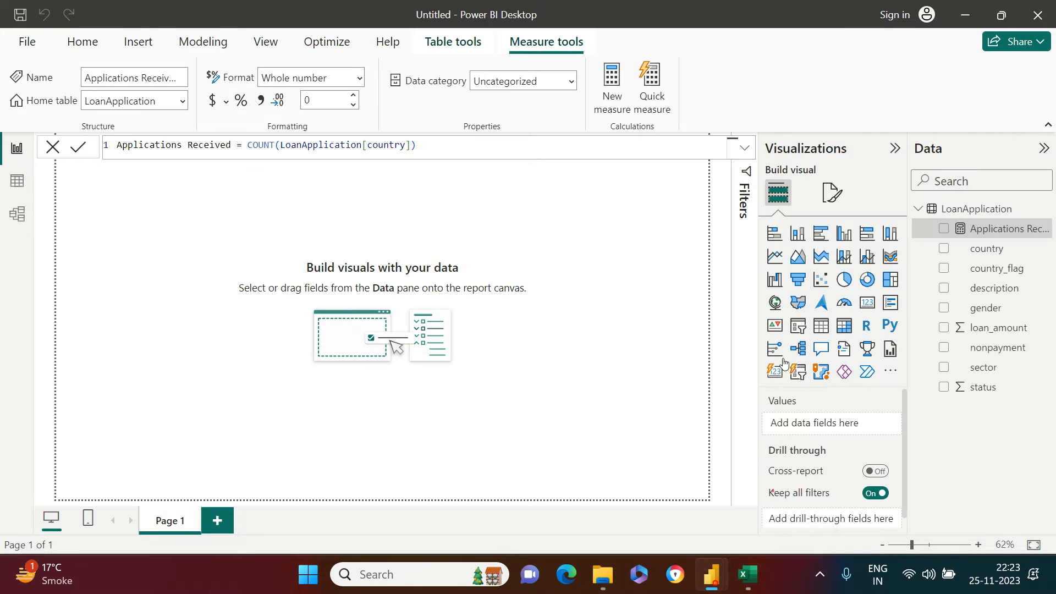
Add a new measure to the LoanApplication table and name it Approved Applications.
right_click(970, 212)
click(885, 248)
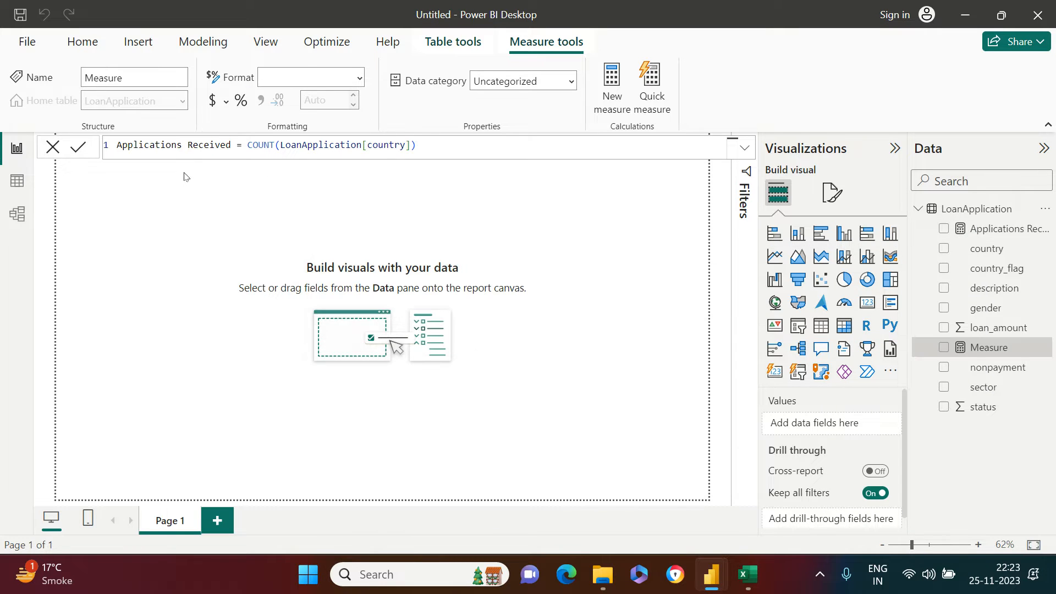
double_click(135, 146)
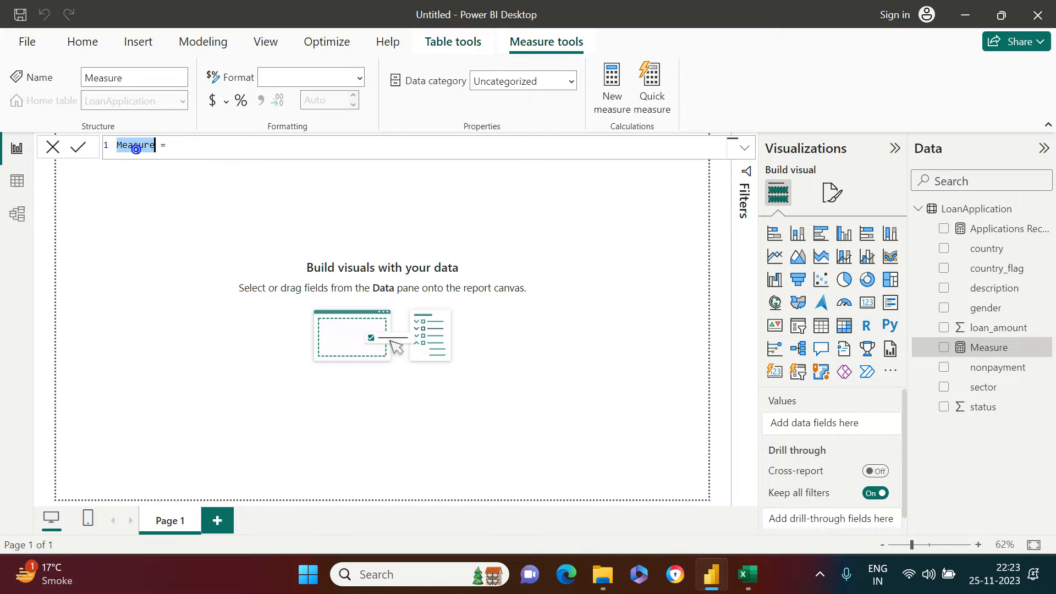
text(Approved )
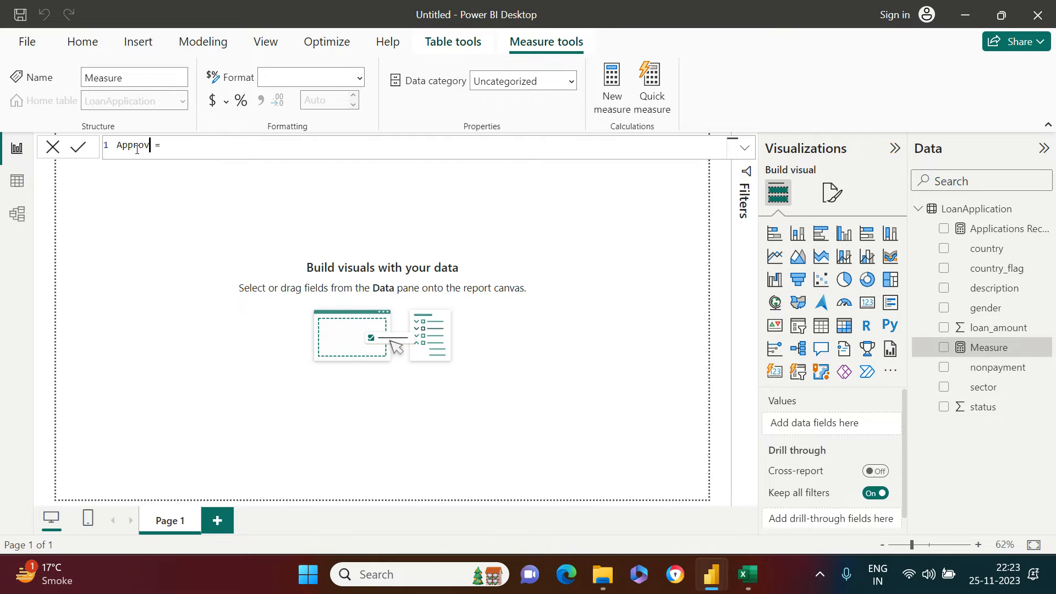
text(Applications)
key(End)
Define the Approved Applications measure as CALCULATE(LoanApplication[Applications Received],LoanApplication[status]=1) and commit it.
text(cal)
key(Tab)
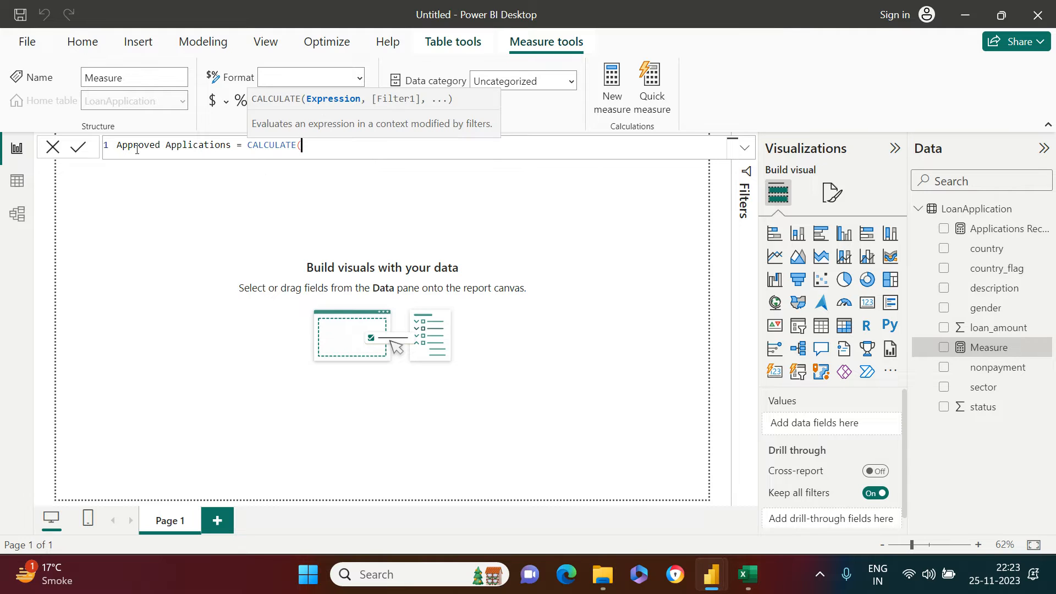
text(ap)
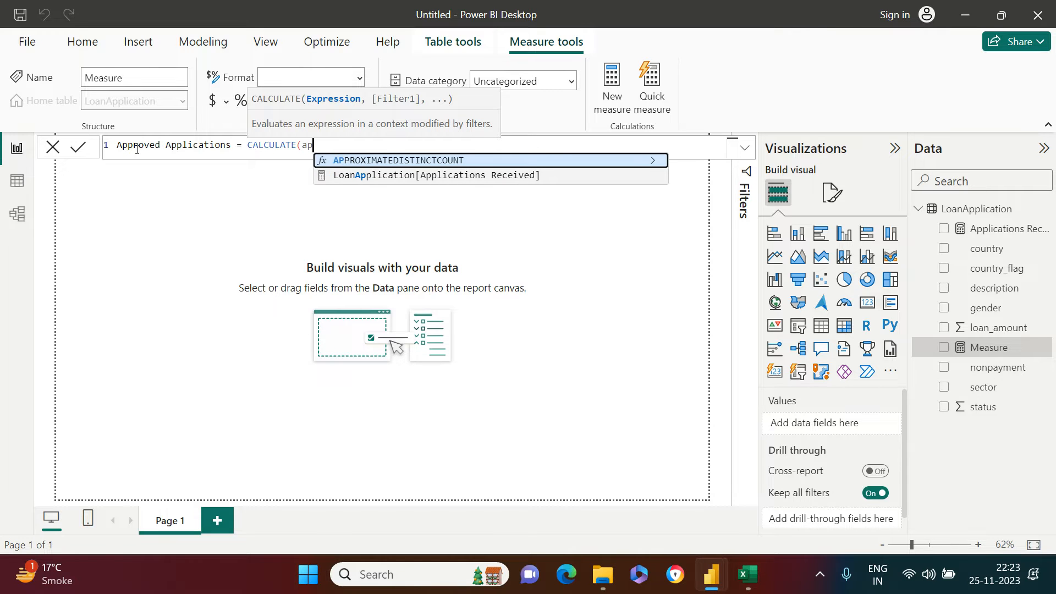
key(Down)
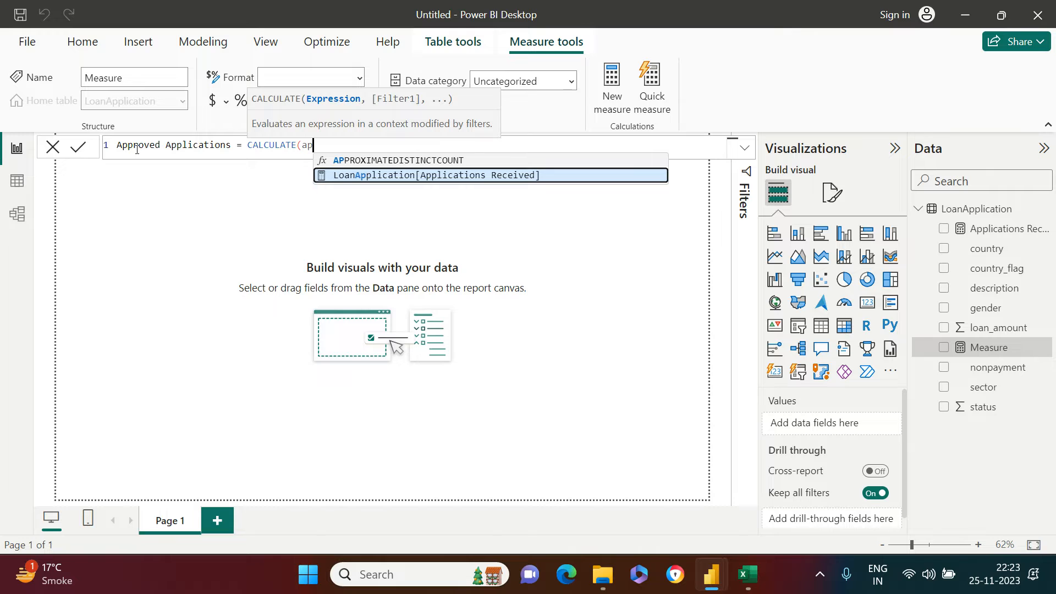
key(Tab)
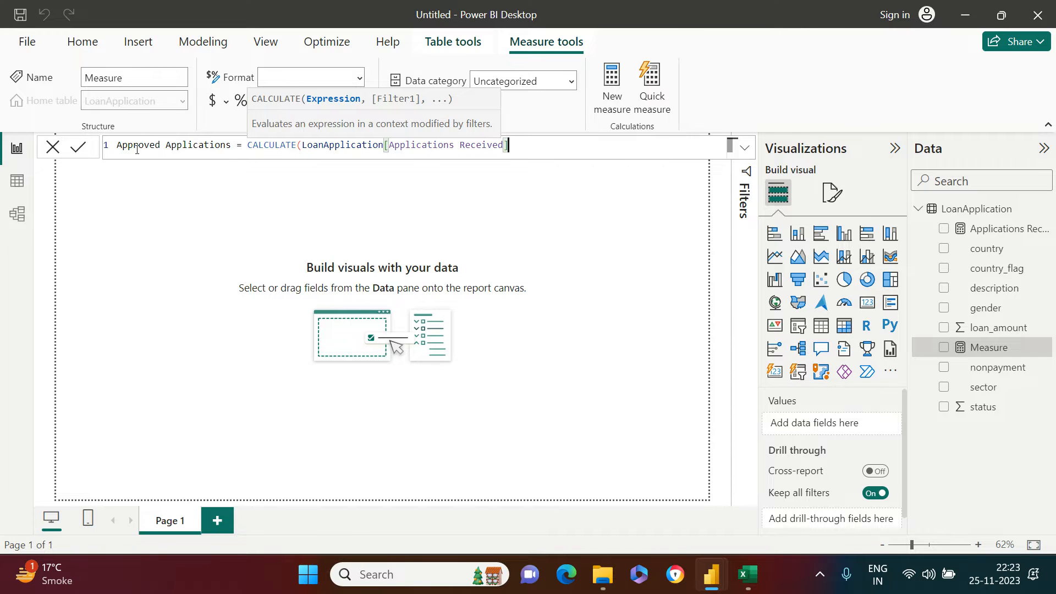
text(,)
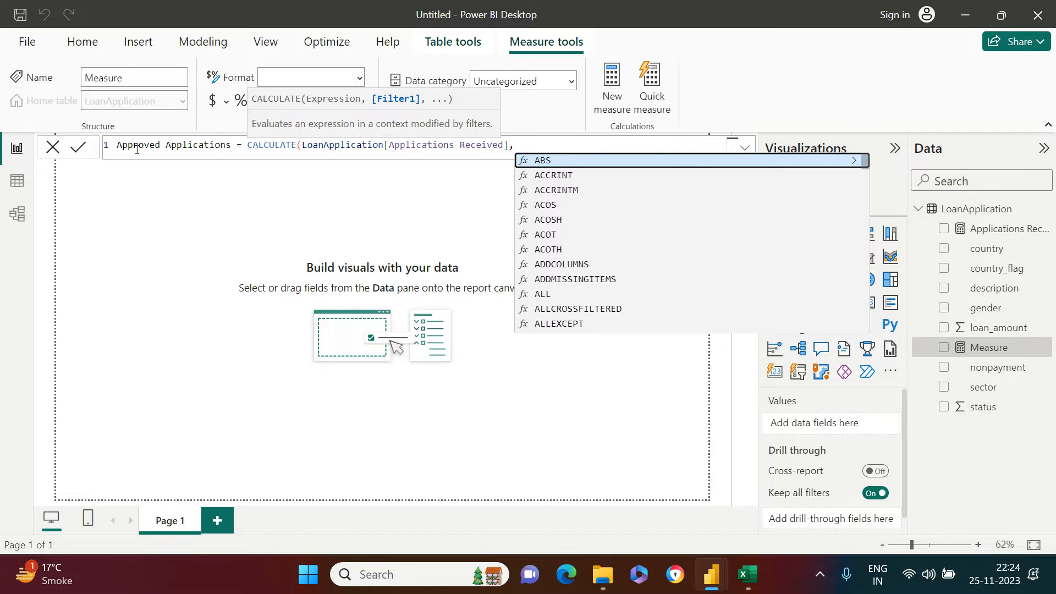
text(stat)
key(Tab)
text(=1))
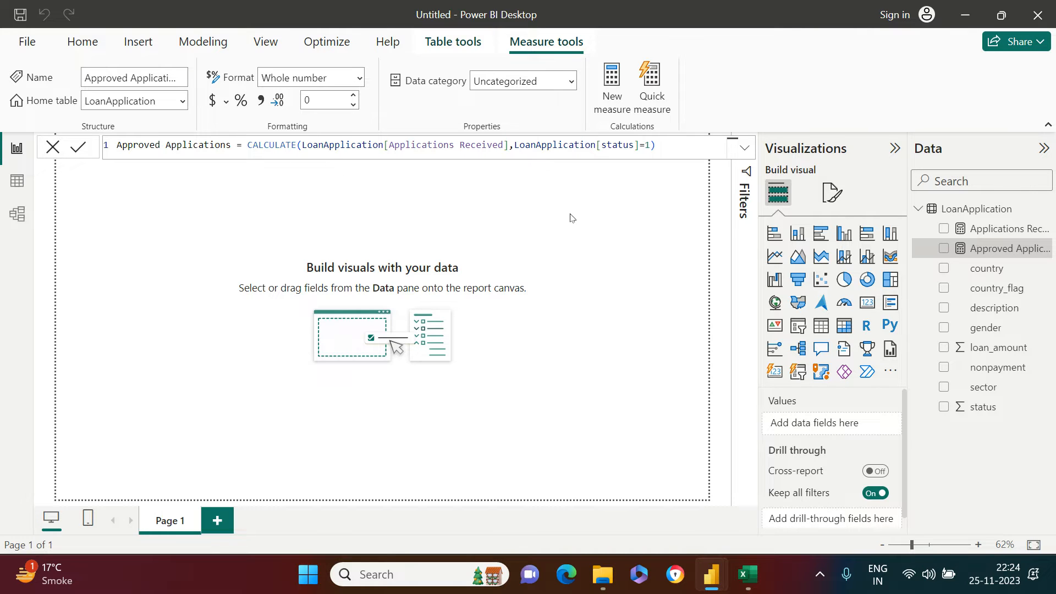
Add another measure to the LoanApplication table and name it Amount Lent.
right_click(978, 213)
click(927, 243)
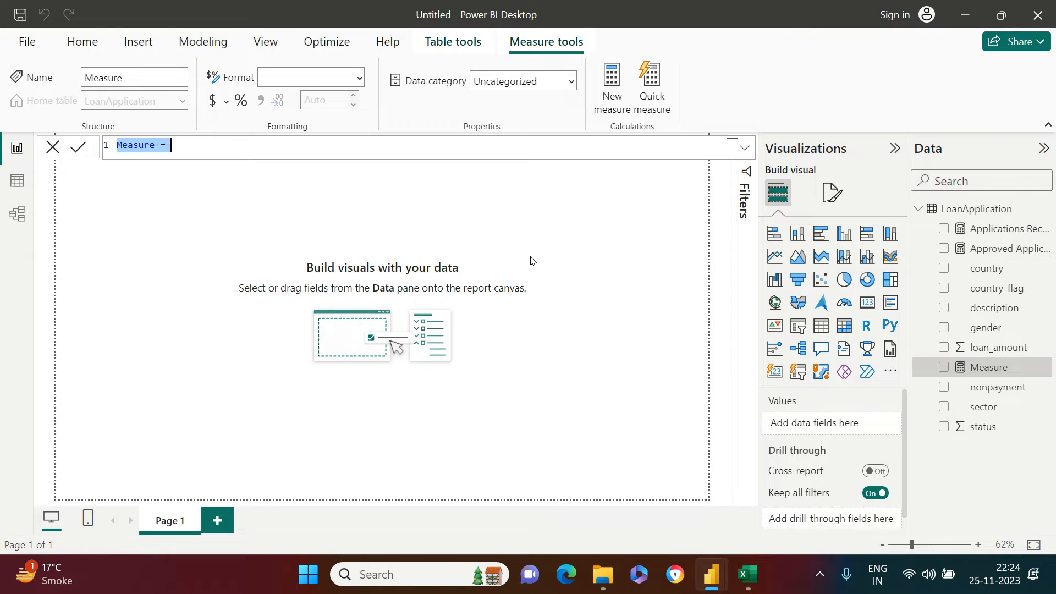
double_click(139, 146)
text(Amoun)
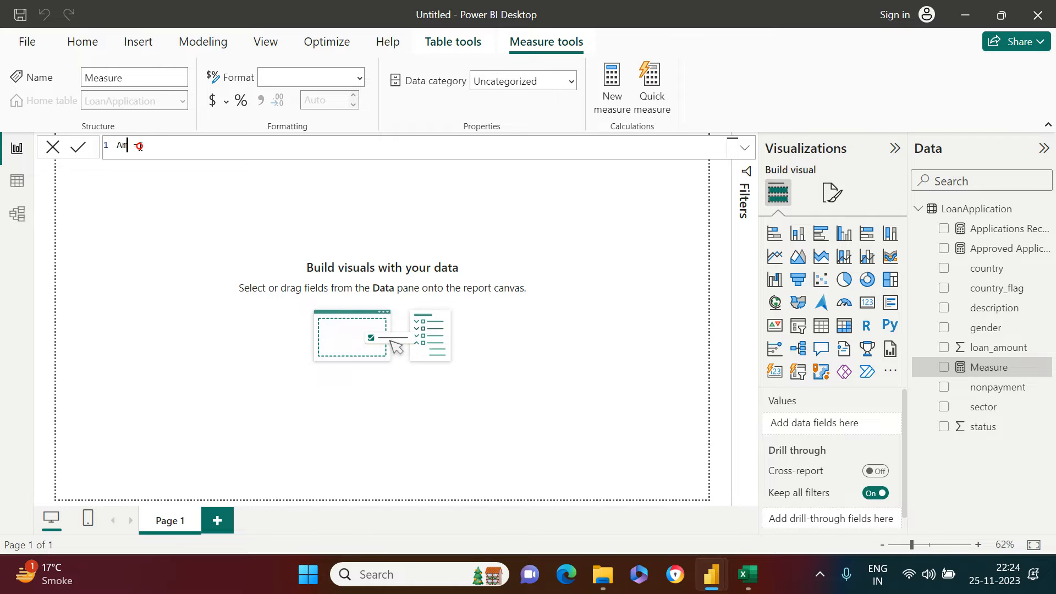
text(t Lent)
key(End)
Begin the Amount Lent formula with CALCULATE over the SUM of LoanApplication[loan_amount].
text(cal)
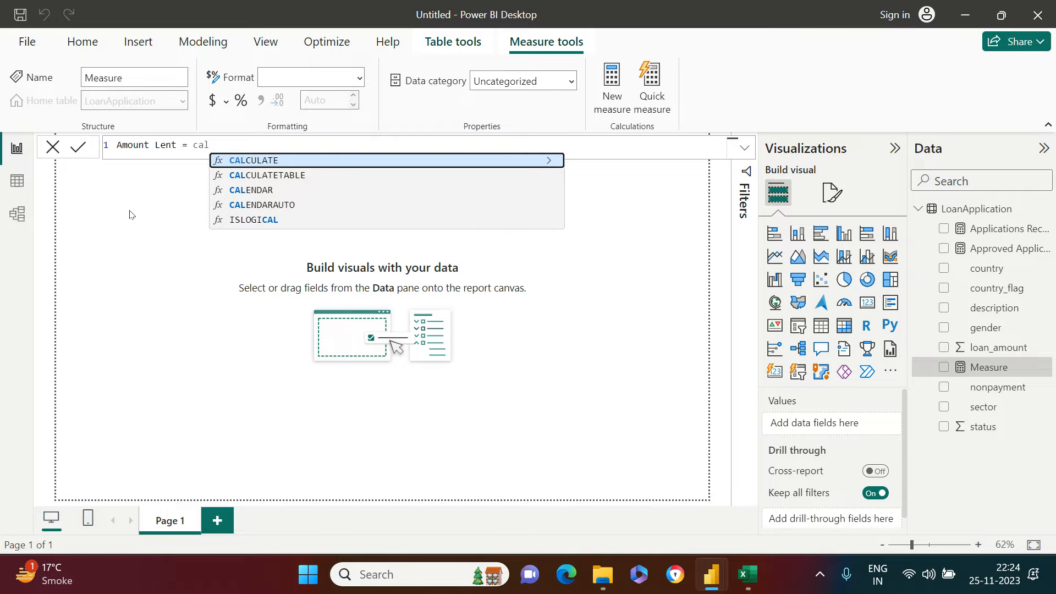
key(Tab)
text(sum)
key(Tab)
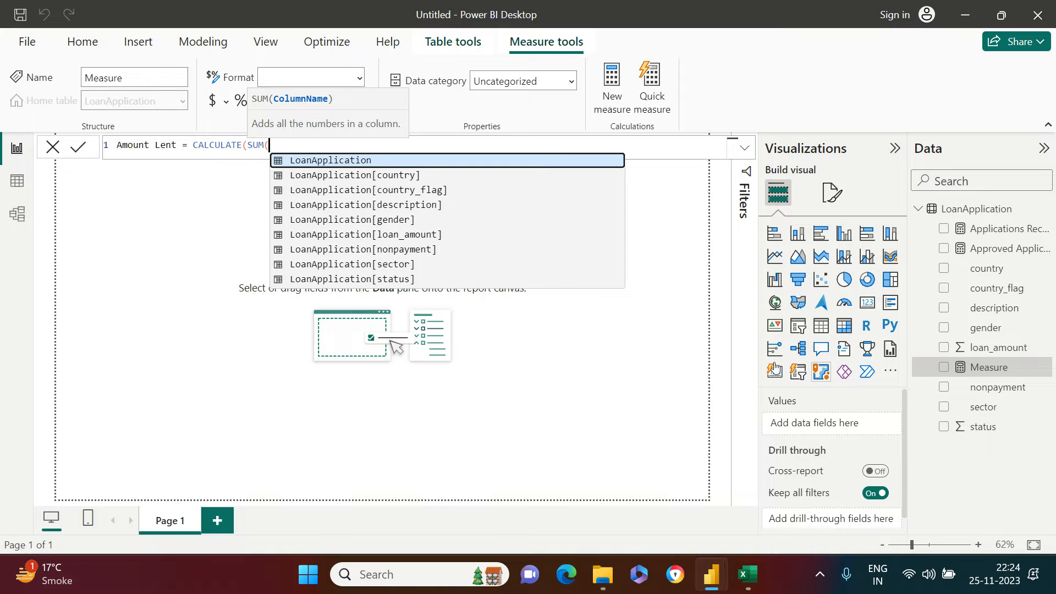
key(Down)
key(Down)
key(Down)
key(Down)
key(Down)
key(Down)
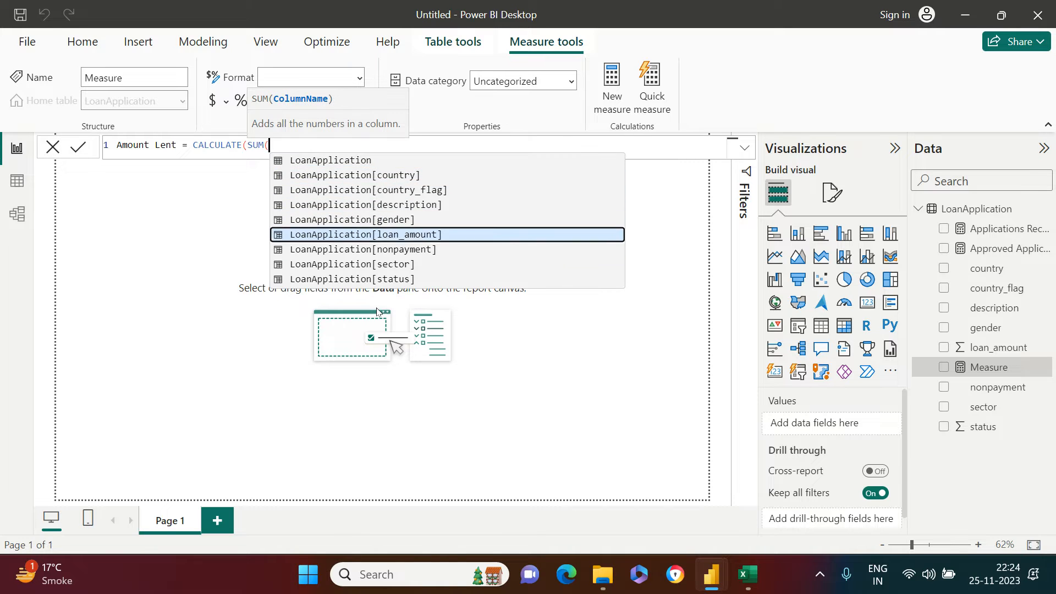
key(Up)
key(Tab)
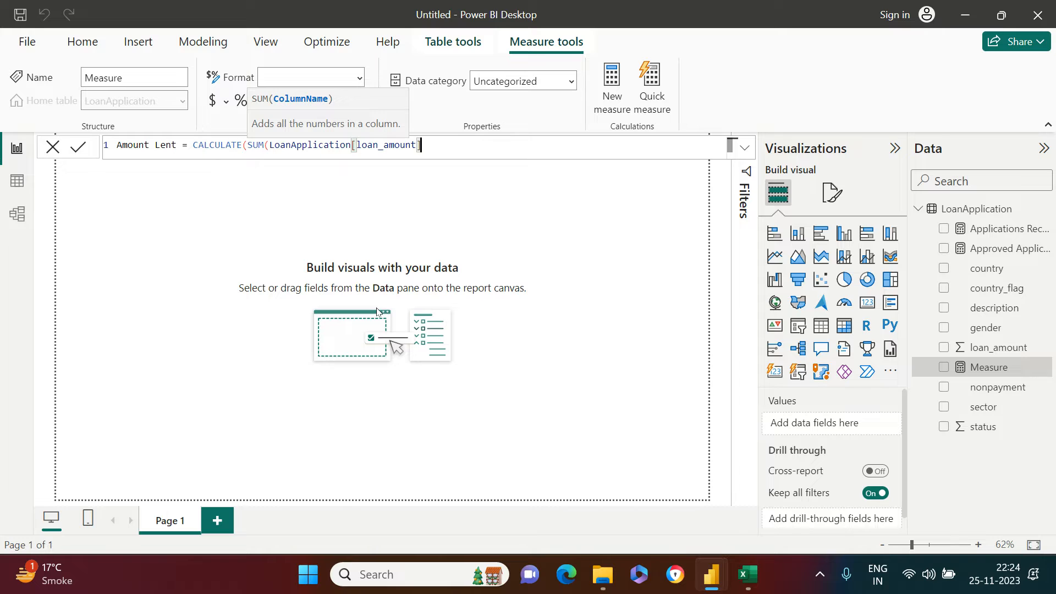
Complete the Amount Lent formula with the filter LoanApplication[status]=1 and commit the measure.
text(),)
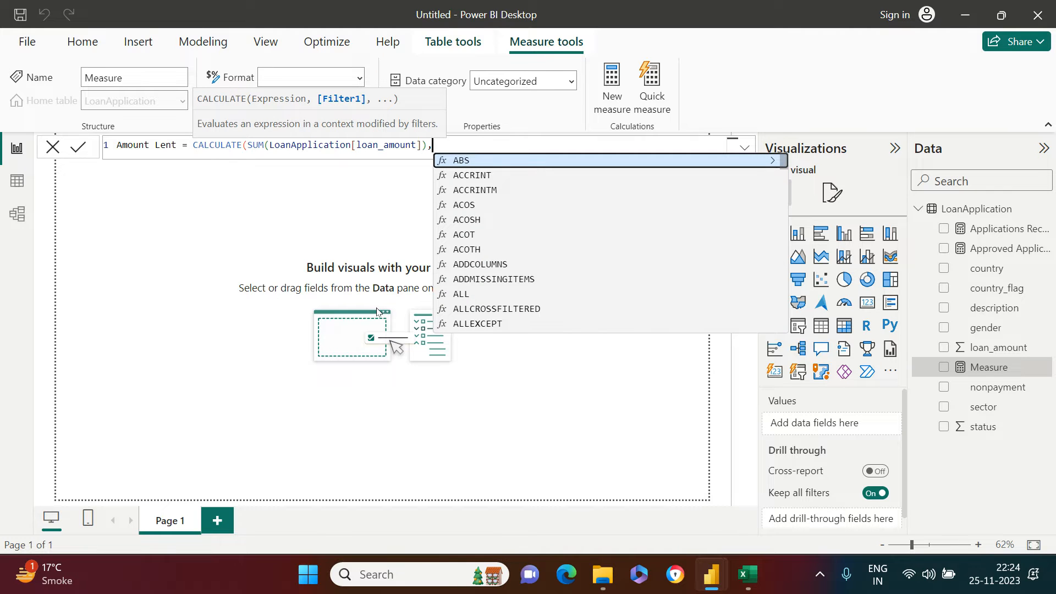
text(stat)
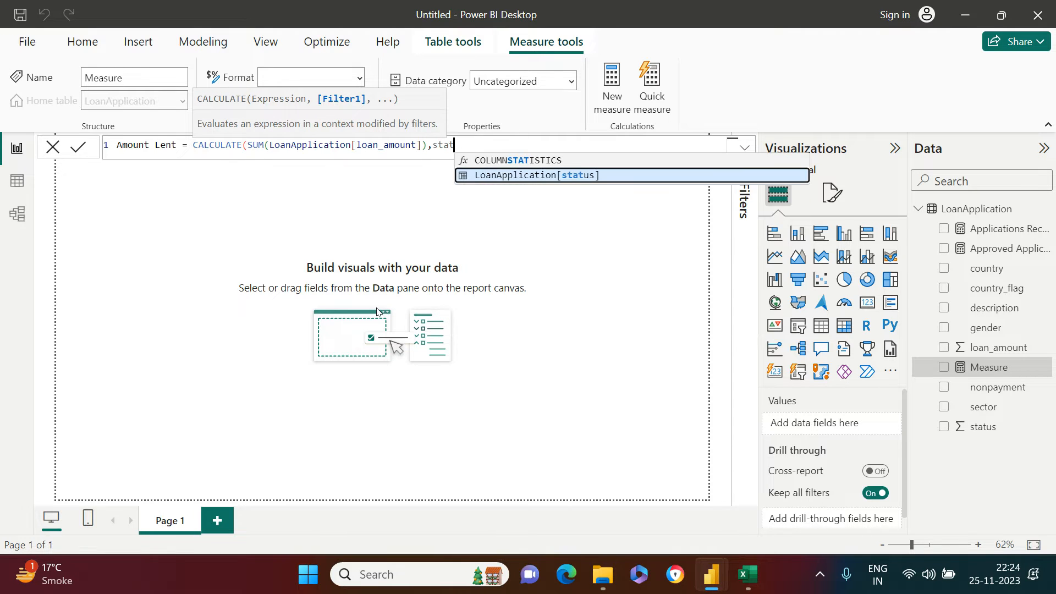
key(Tab)
text(=1))
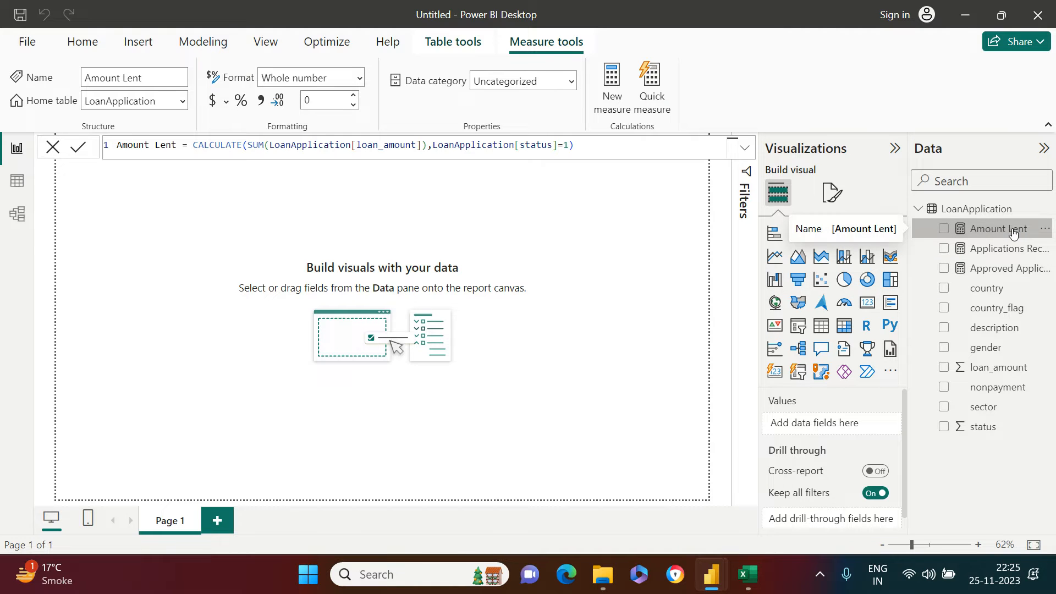
Insert a new-style card visual, collapse the filters pane, and place the card at the page's left edge near the top.
click(778, 375)
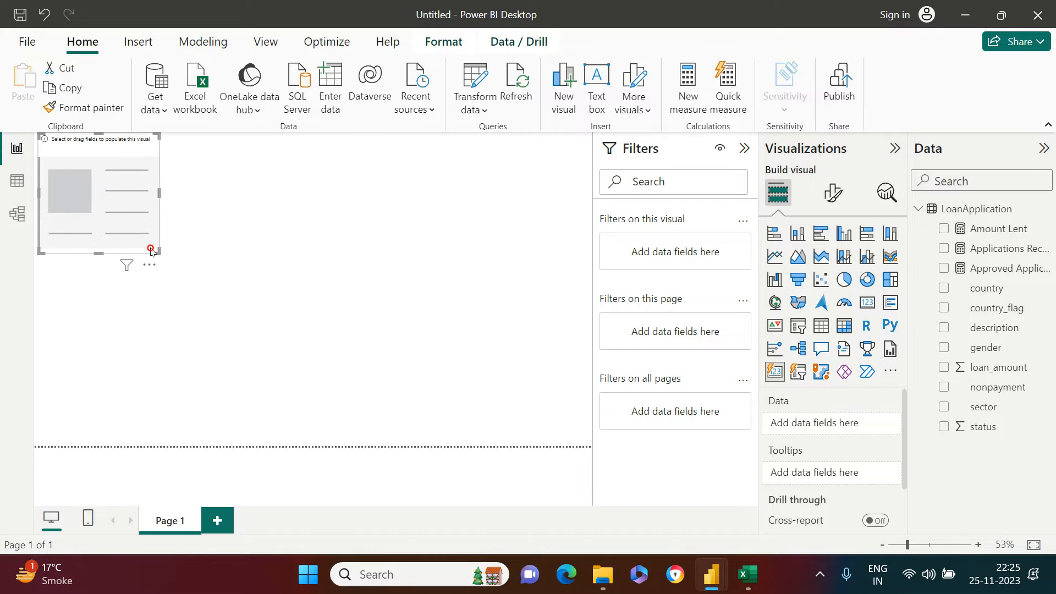
drag(150, 249, 154, 246)
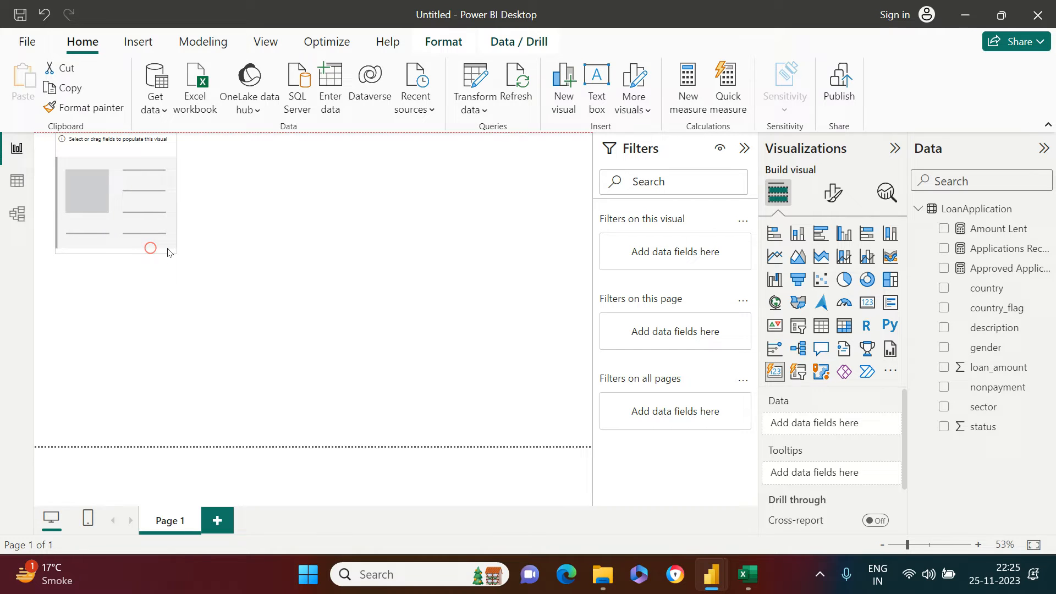
click(743, 149)
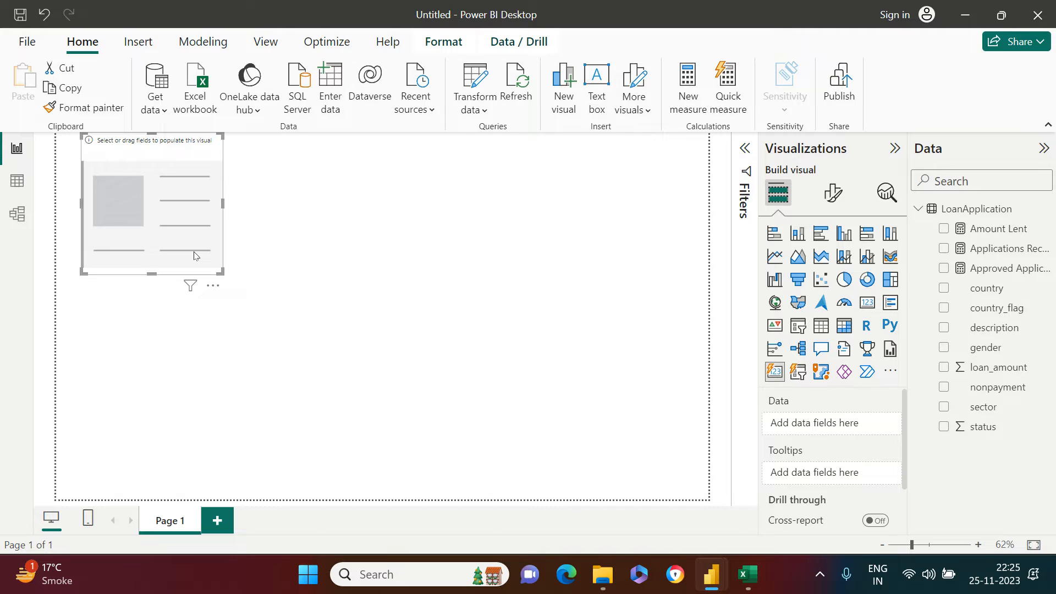
drag(194, 255, 168, 272)
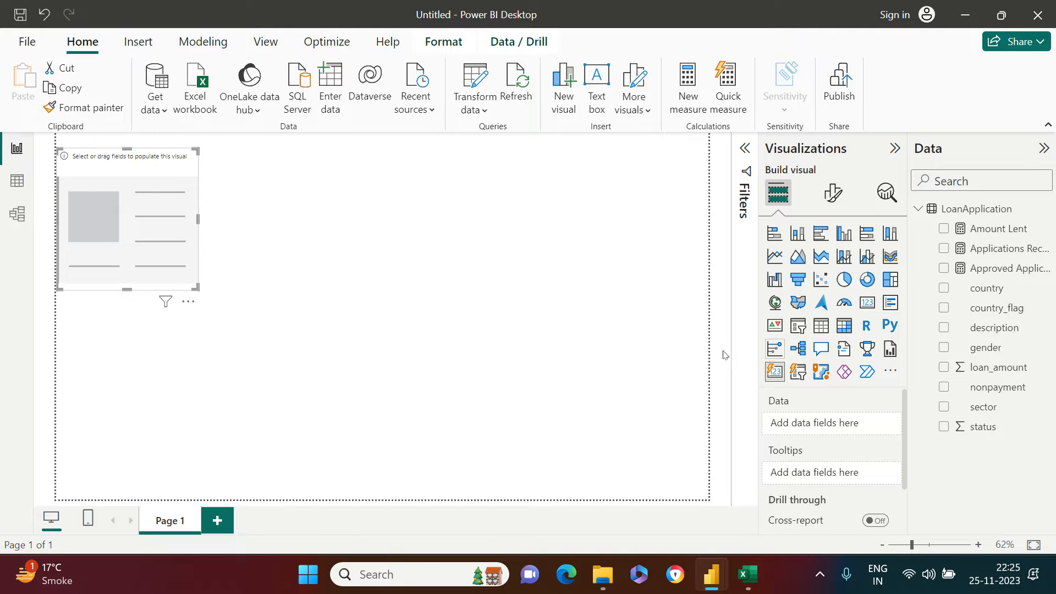
Add Amount Lent, Applications Received and Approved Applications to the card visual and widen it across the full page.
click(944, 228)
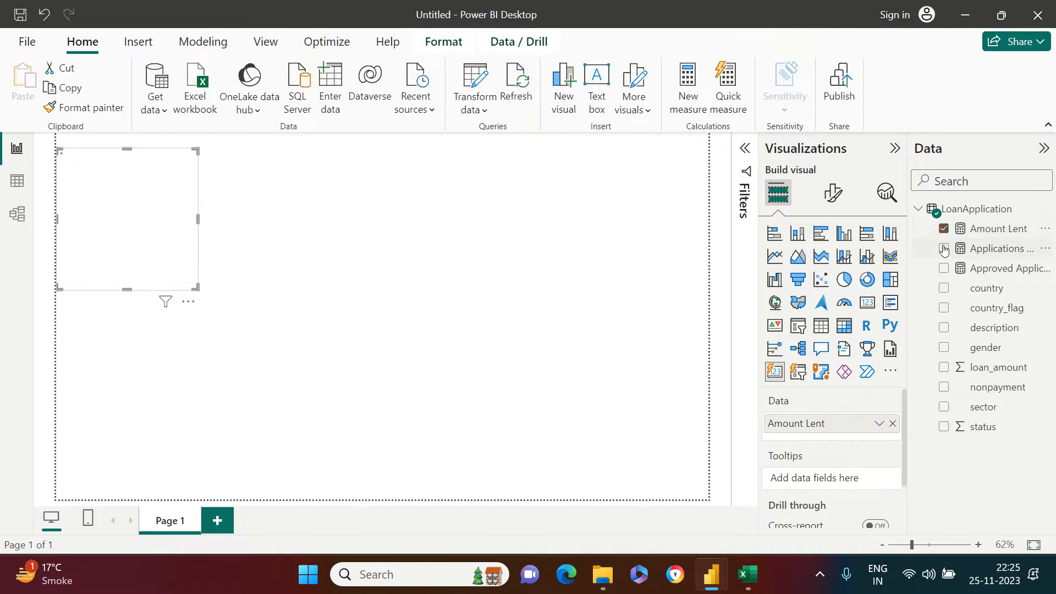
click(943, 248)
click(943, 268)
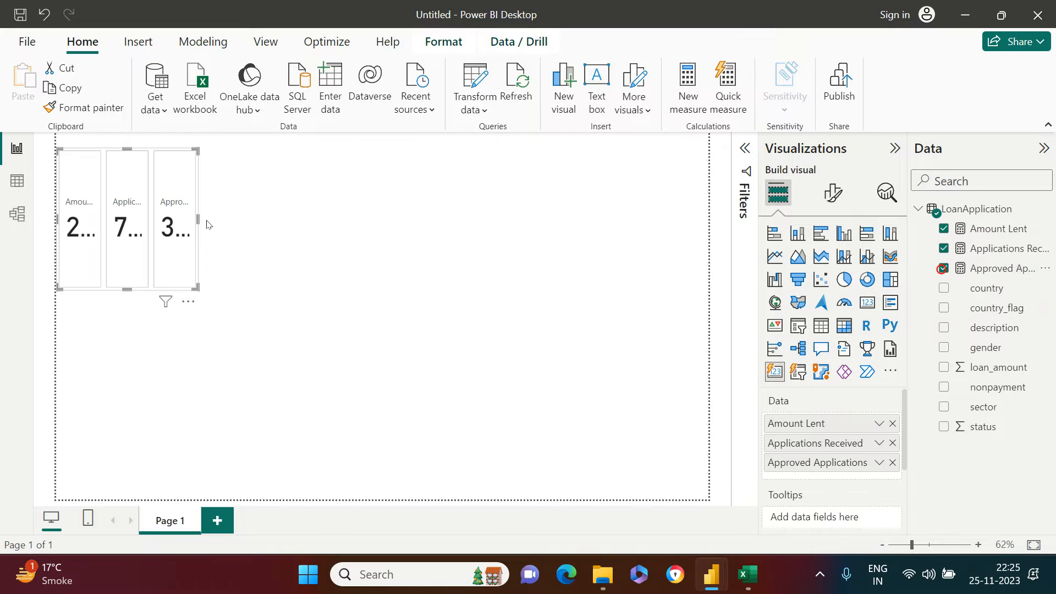
drag(196, 221, 706, 220)
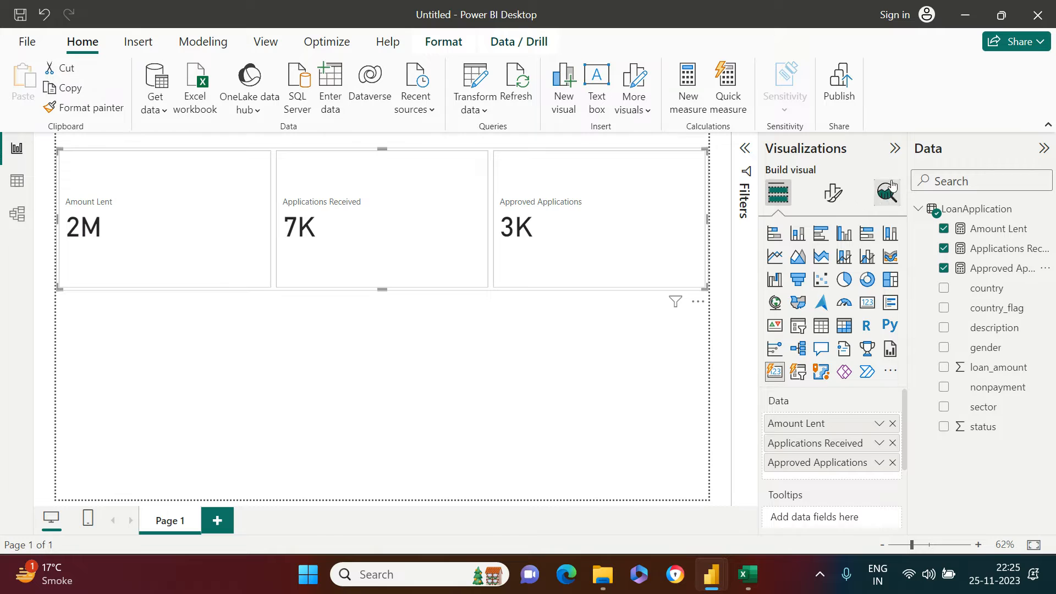
Reduce the card visual's height from its upper edge and move it slightly up the page.
click(832, 192)
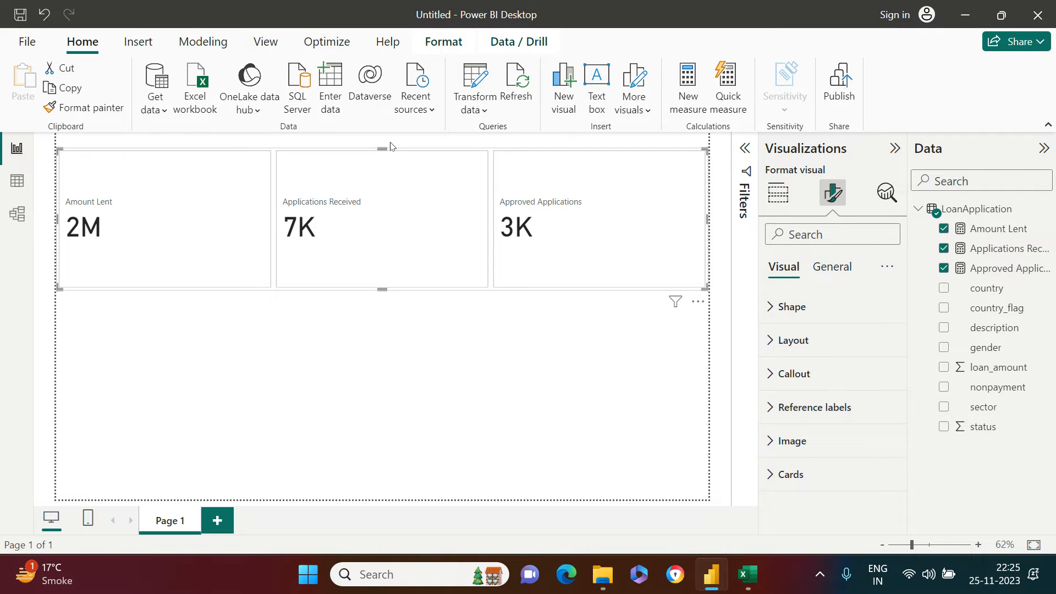
drag(383, 149, 395, 193)
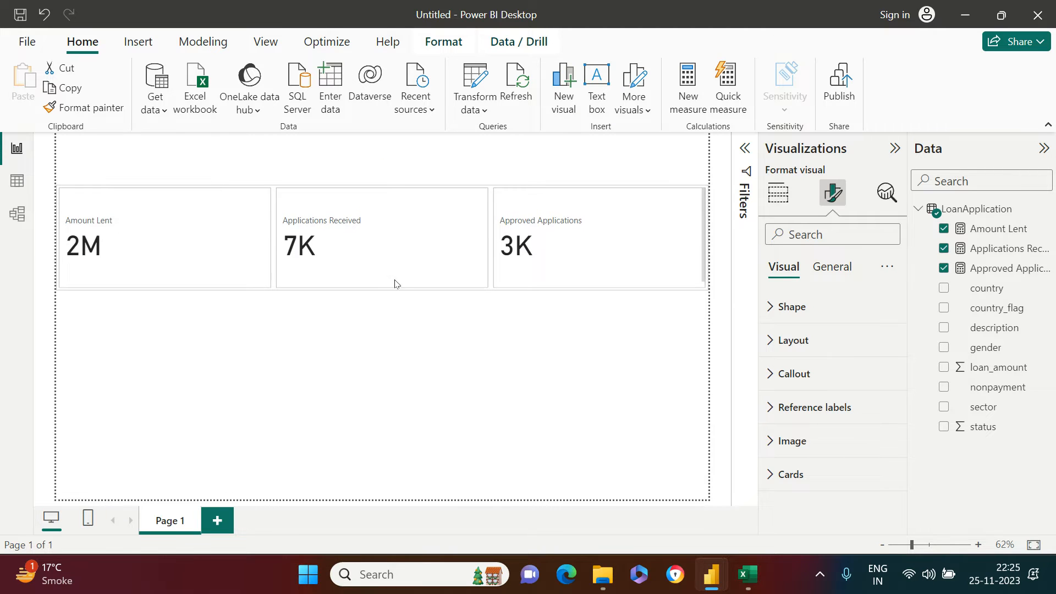
drag(401, 283, 402, 268)
click(477, 413)
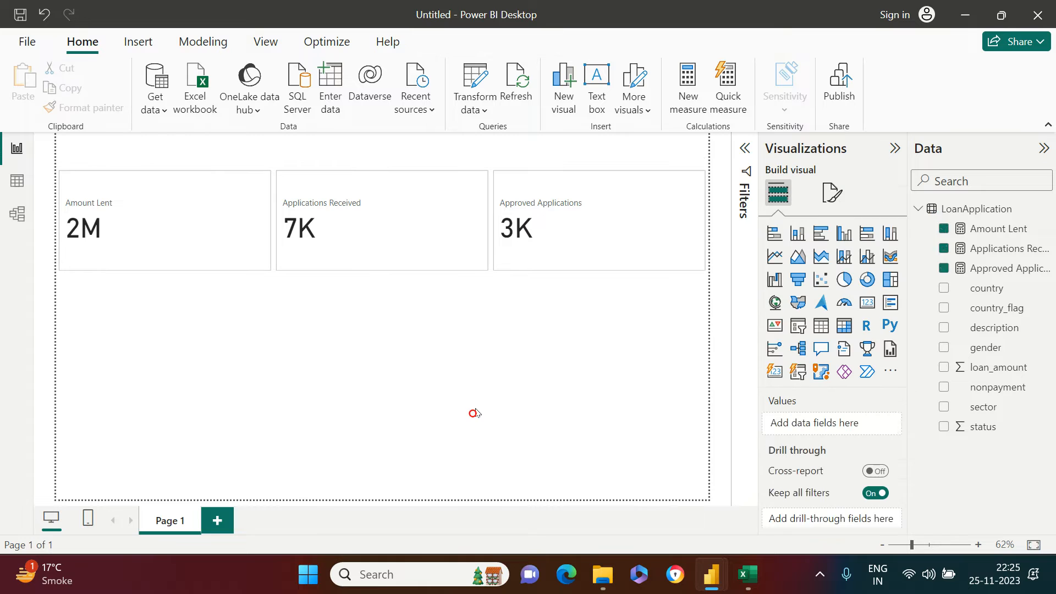
Reorder the cards as Applications Received, Approved Applications, Amount Lent, and nudge the card visual further up the page.
click(433, 269)
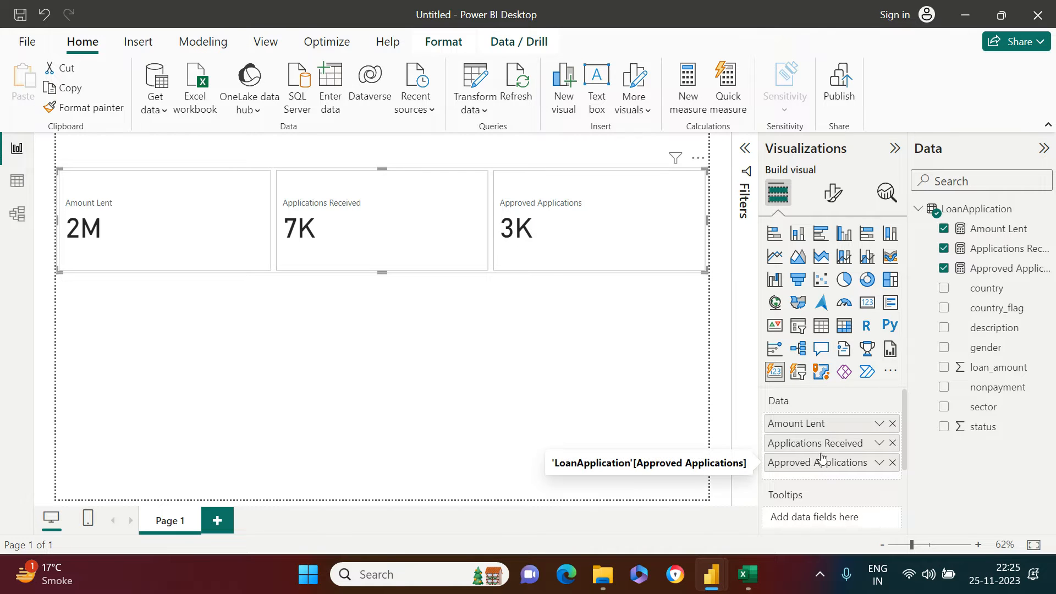
drag(825, 442, 826, 423)
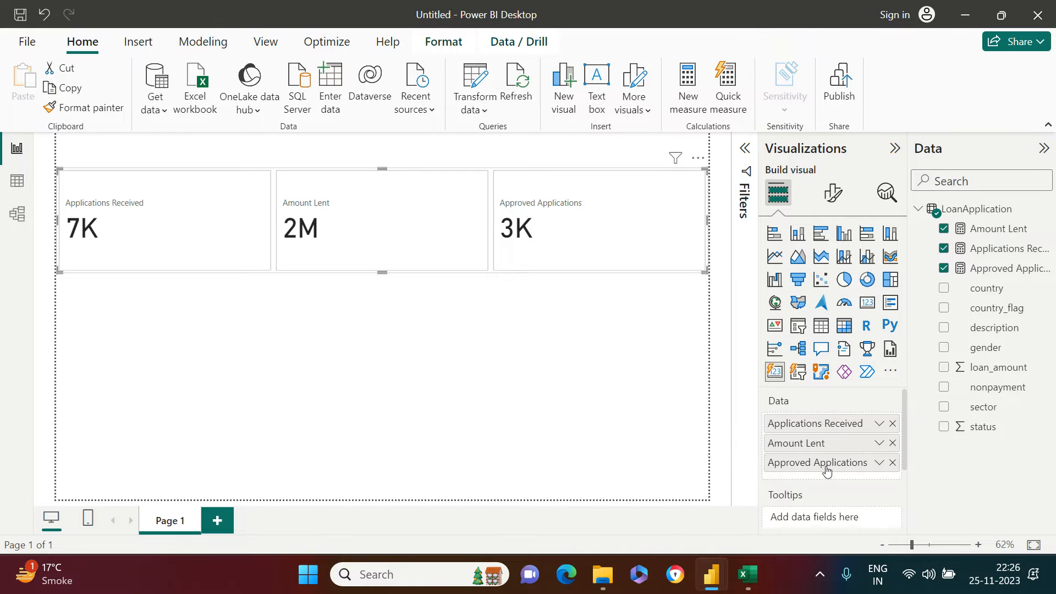
drag(828, 469, 829, 443)
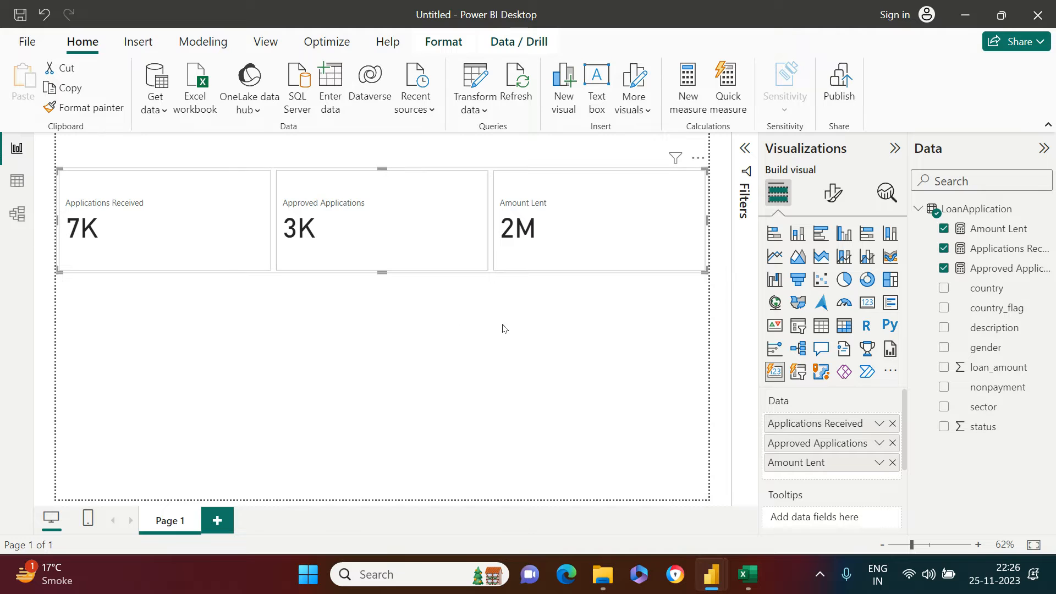
drag(481, 275, 483, 263)
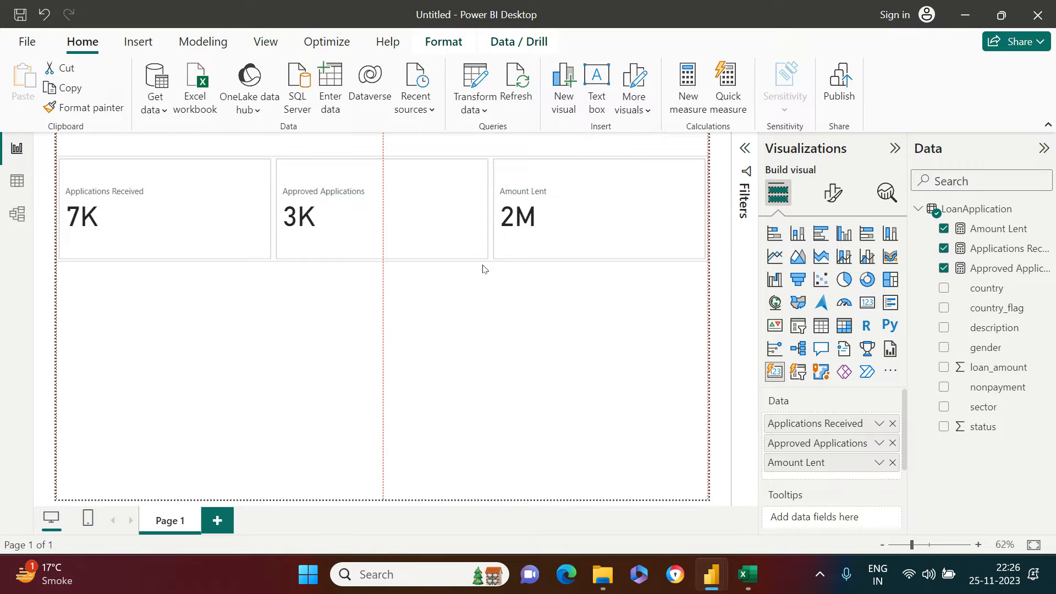
click(514, 328)
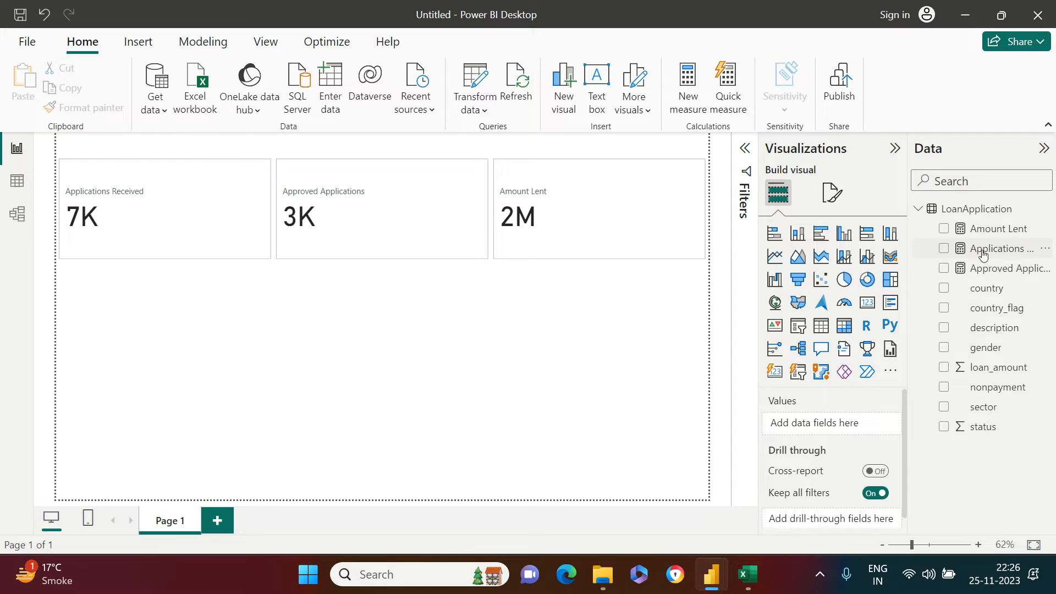
Add a new measure to the LoanApplication table and name it Approval Rate.
right_click(979, 210)
click(895, 237)
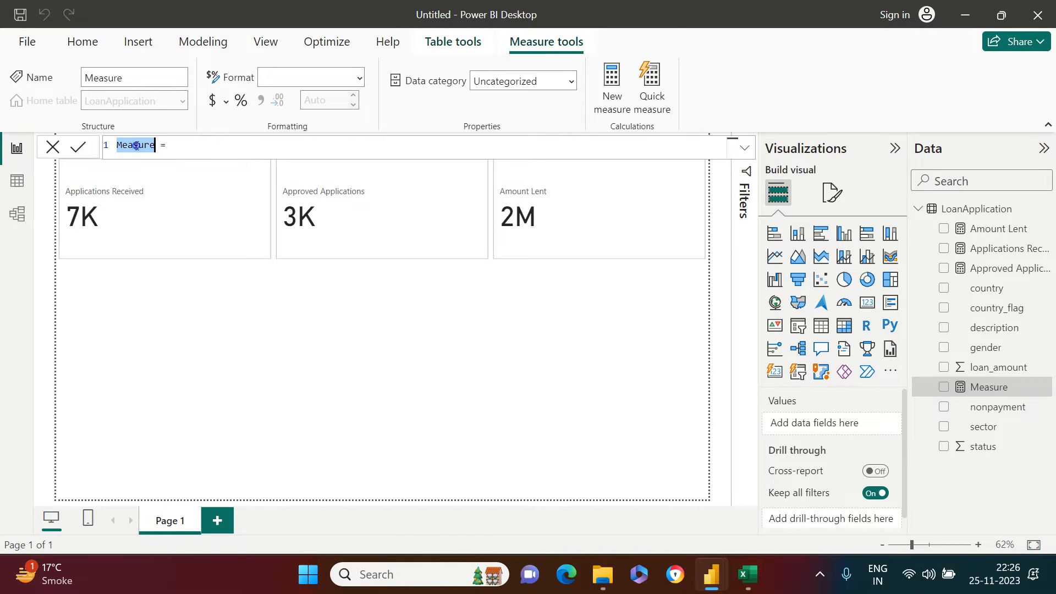
text(Appro)
text(val Rate)
key(End)
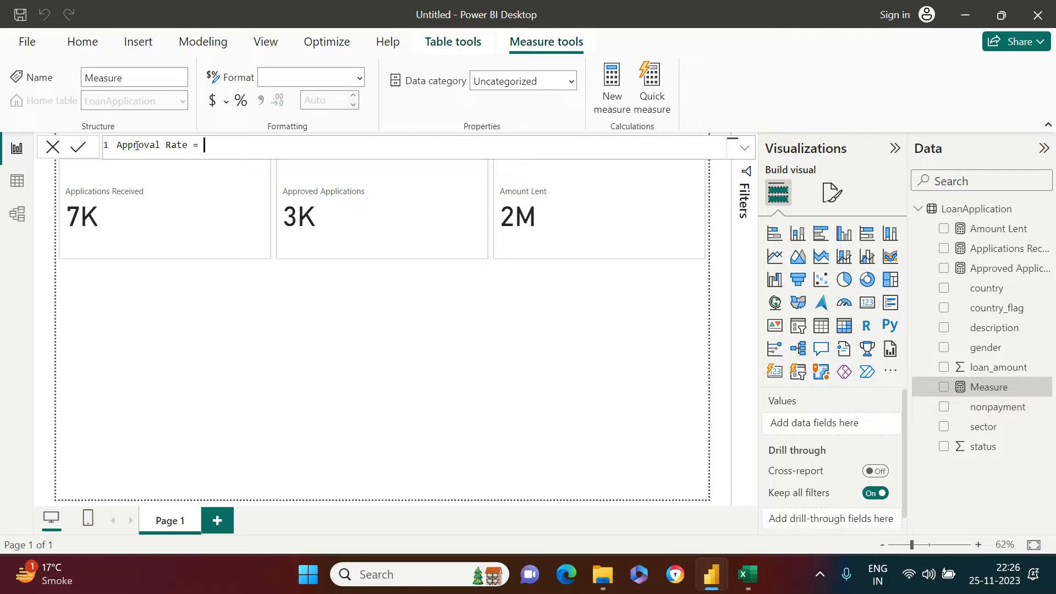
Define the Approval Rate measure as [Approved Applications]/LoanApplication[Applications Received].
text(appro)
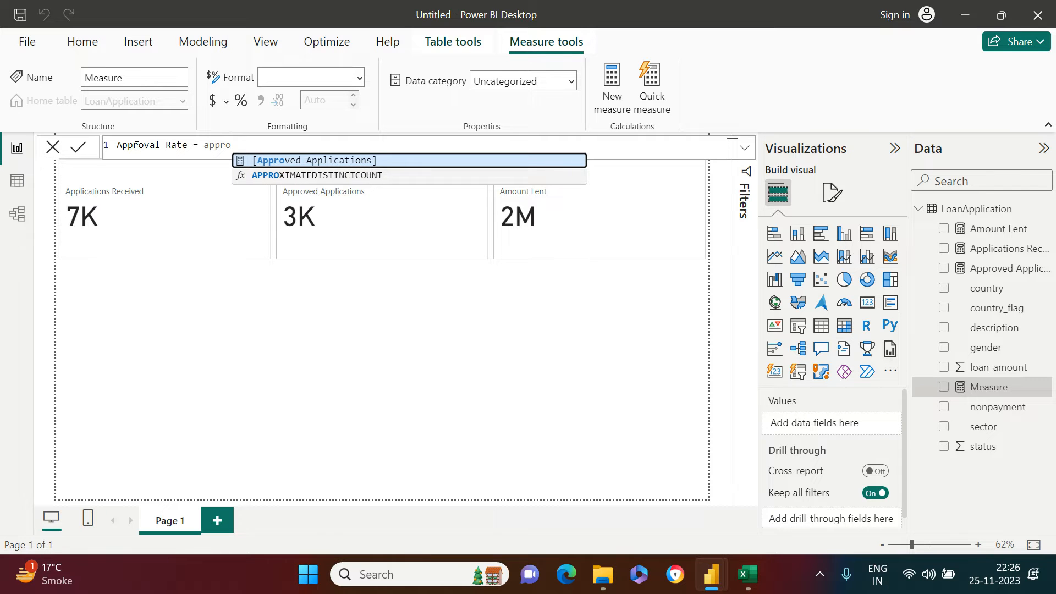
key(Tab)
text(/)
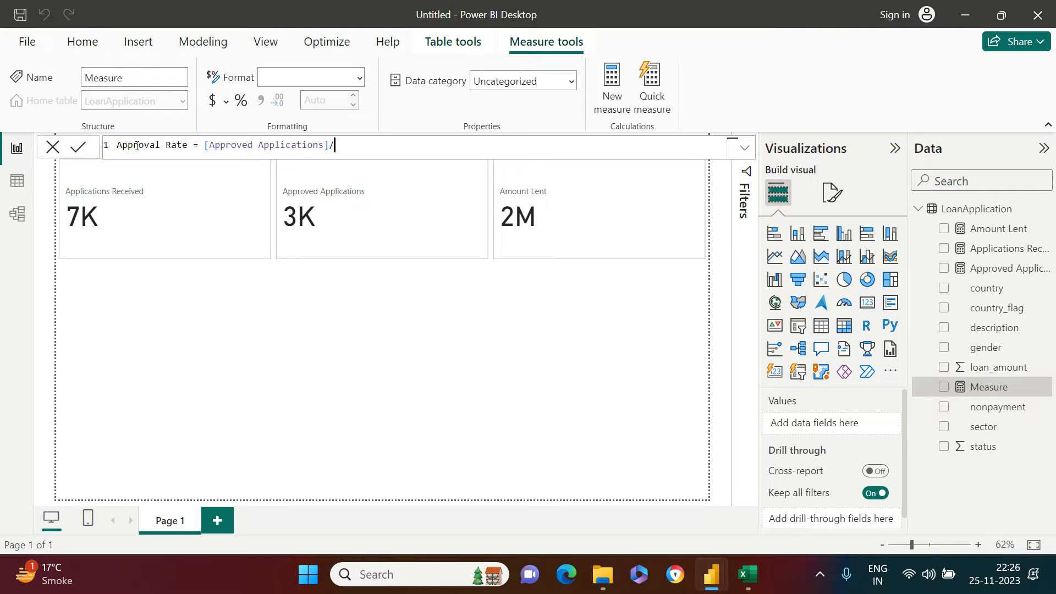
text(appl)
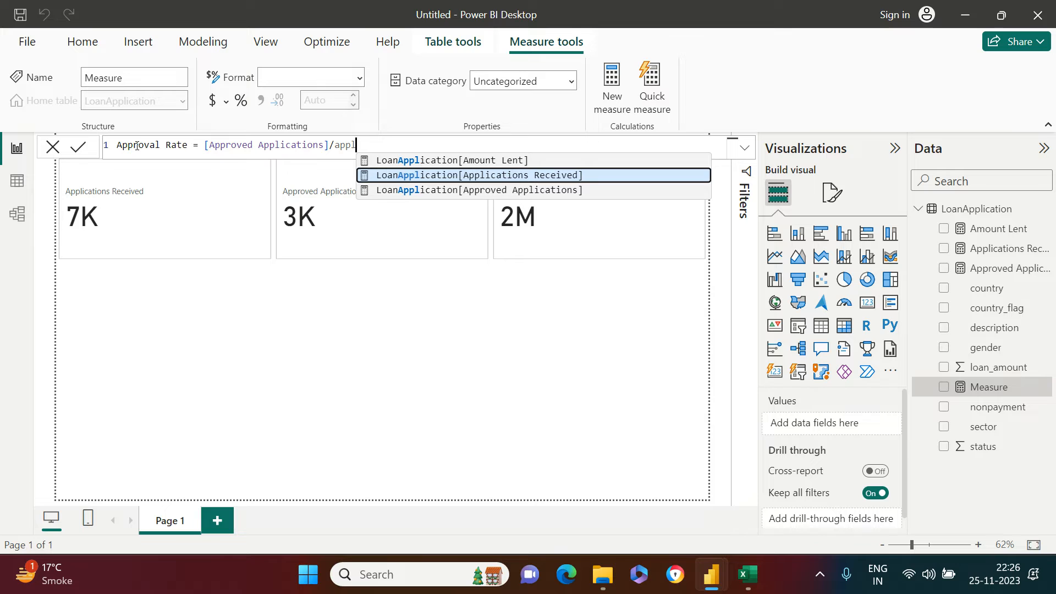
key(Tab)
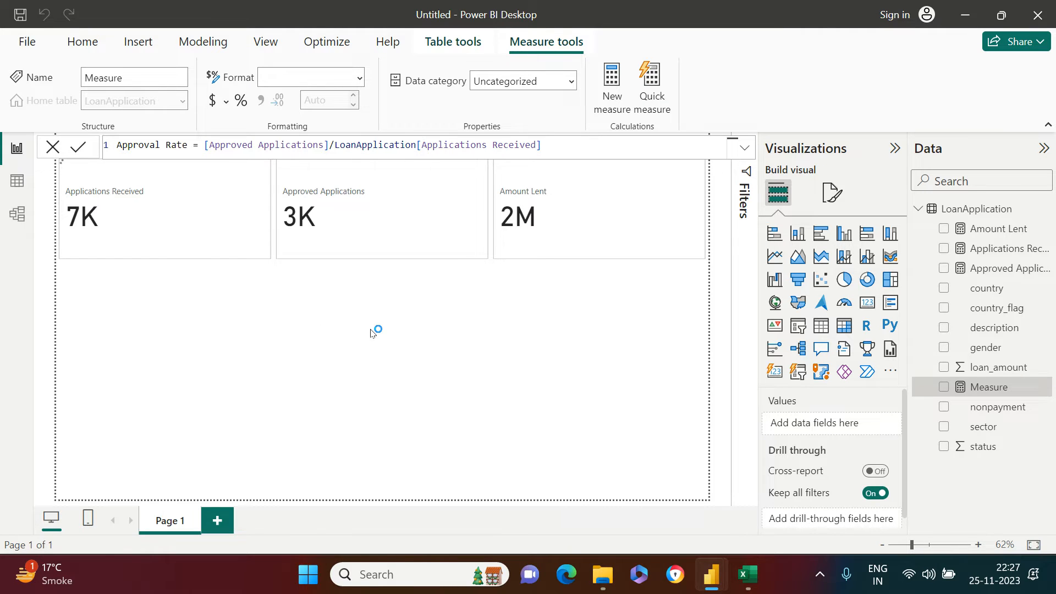
key(Return)
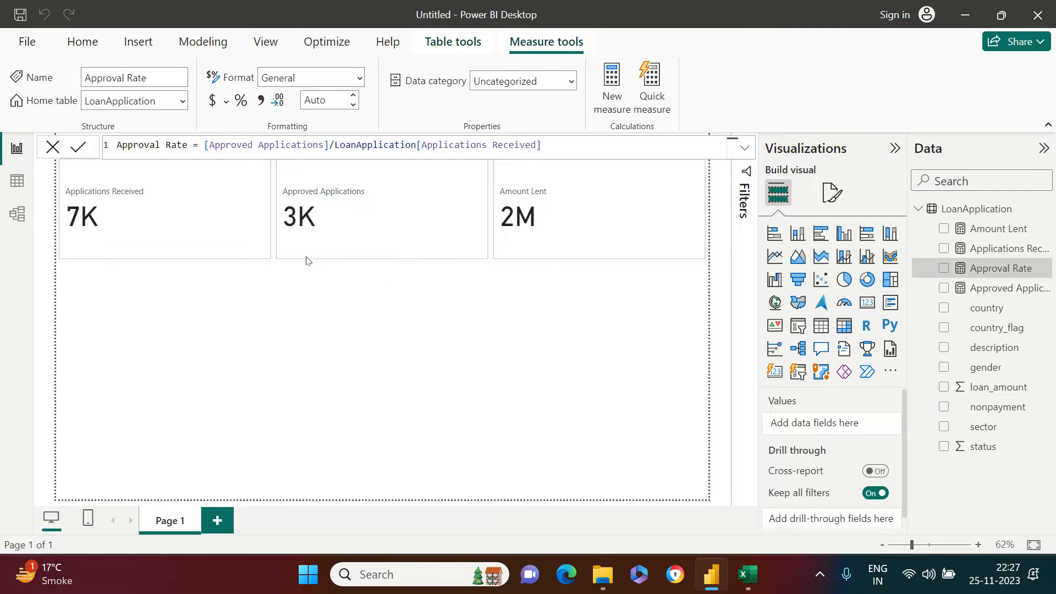
Insert a line and stacked column chart below the cards and shift it slightly down the page.
click(331, 422)
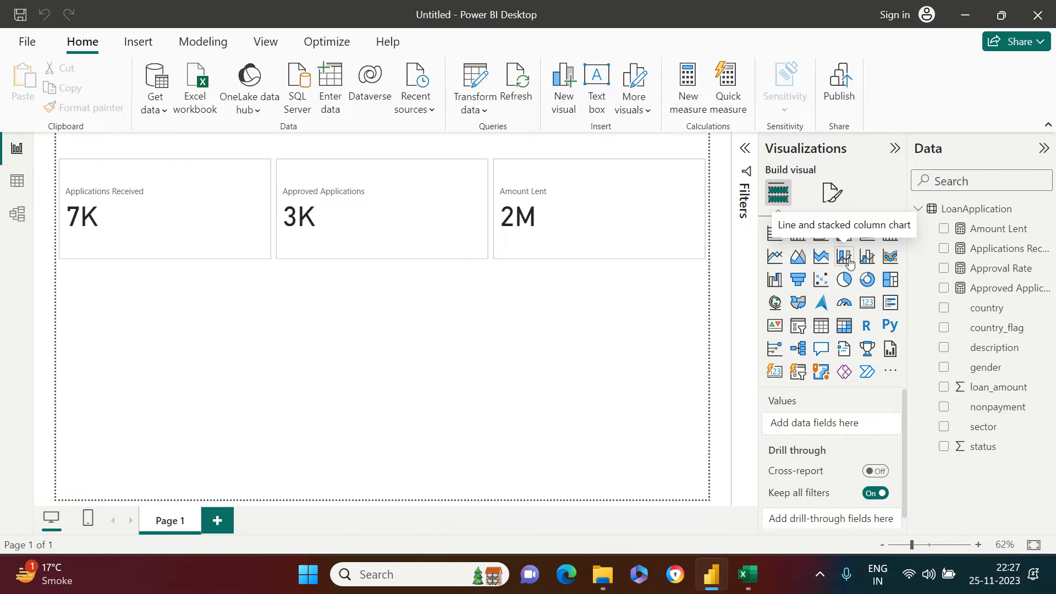
click(845, 257)
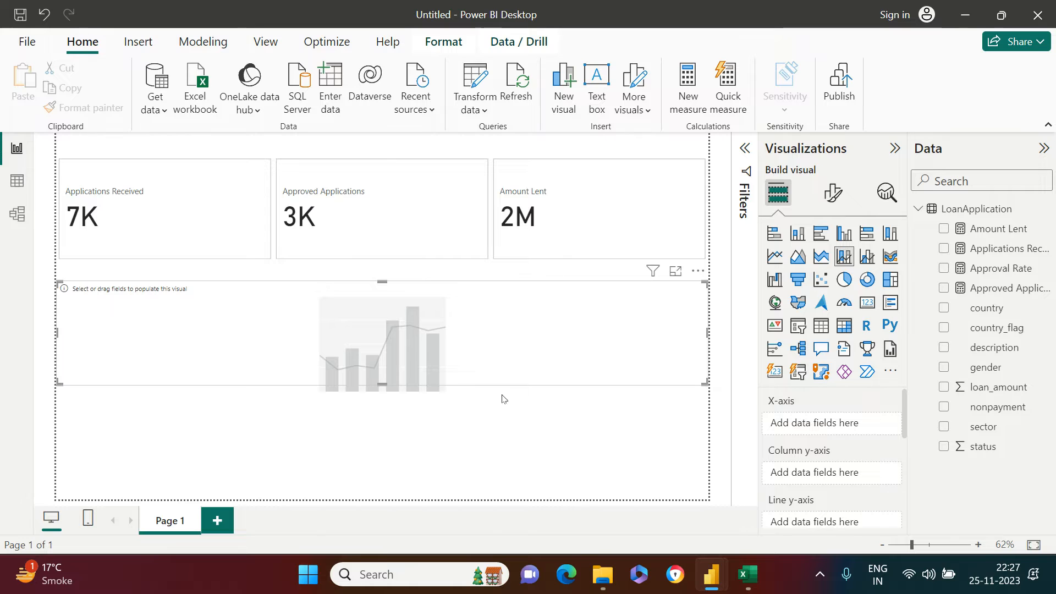
drag(523, 384, 523, 417)
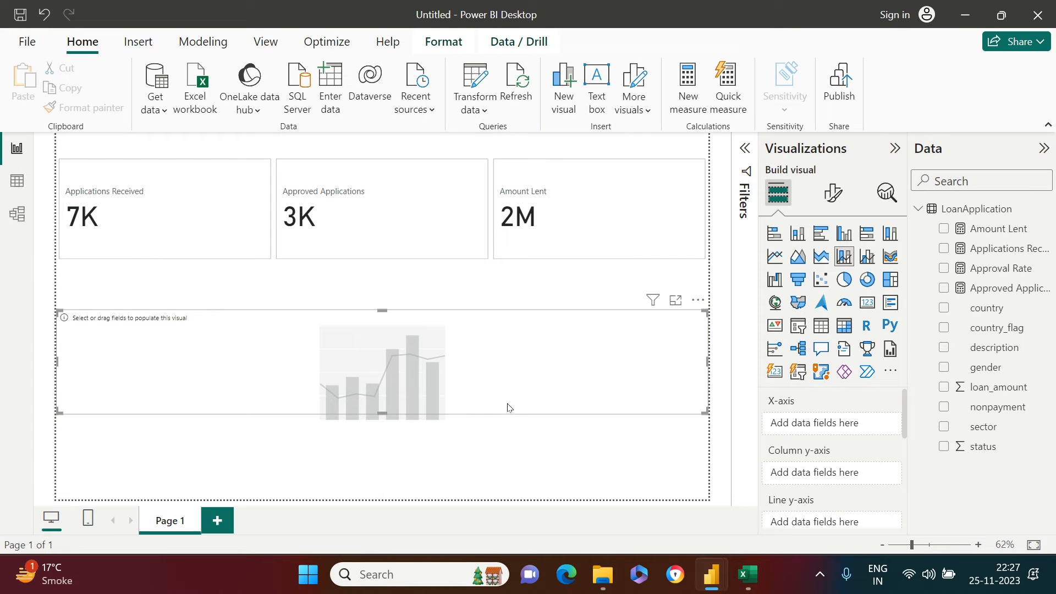
Put sector on the new chart's X-axis and Applications Received on its column y-axis.
click(944, 428)
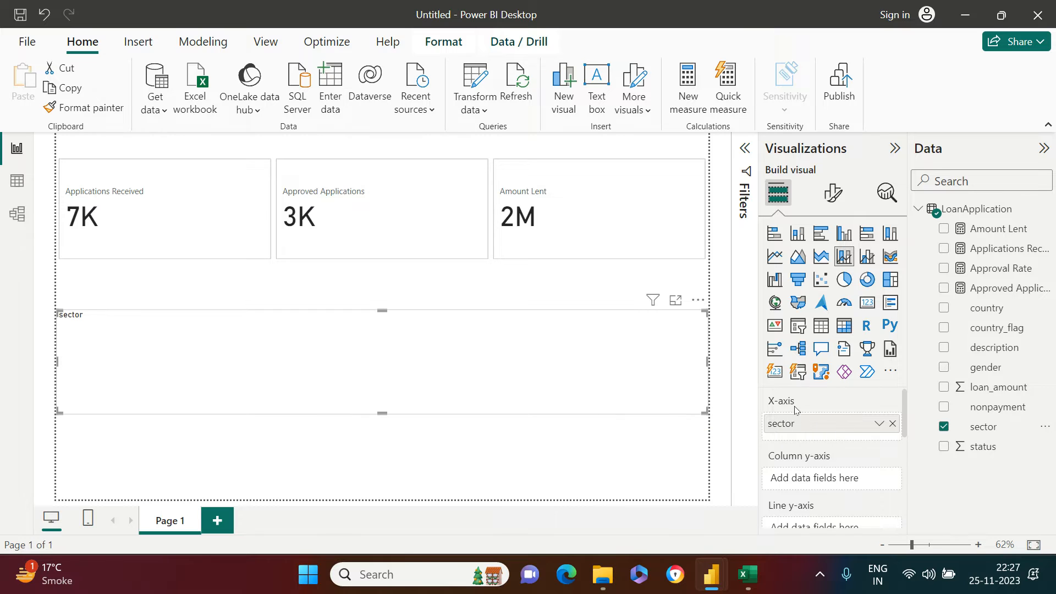
scroll(822, 421, down, 1)
scroll(827, 435, up, 1)
scroll(875, 456, down, 1)
scroll(875, 457, down, 1)
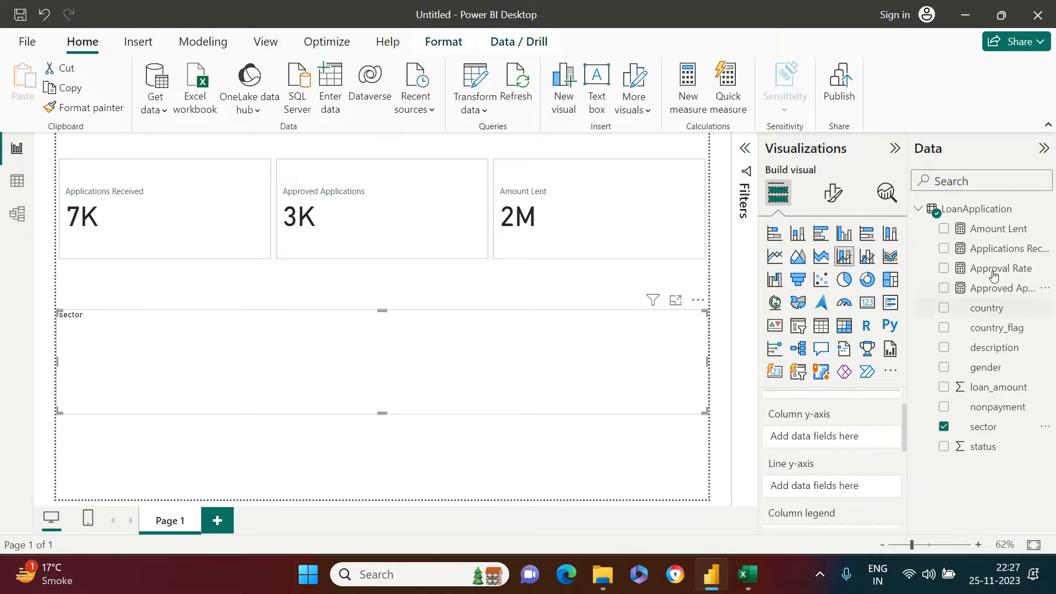
click(945, 249)
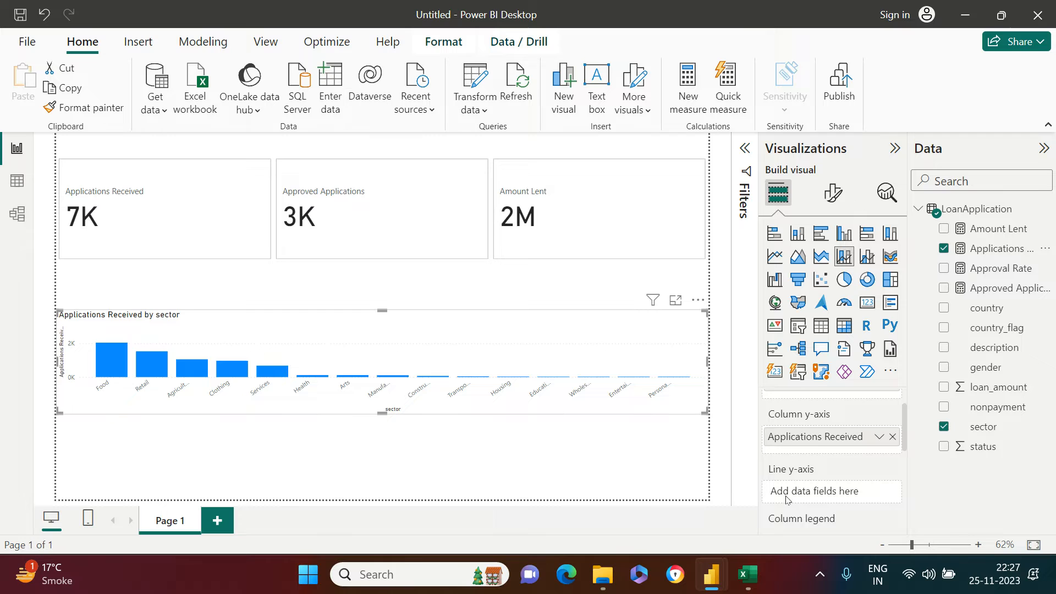
Plot Approval Rate on the chart's line y-axis and extend the chart down to the page's lower edge.
scroll(846, 489, down, 1)
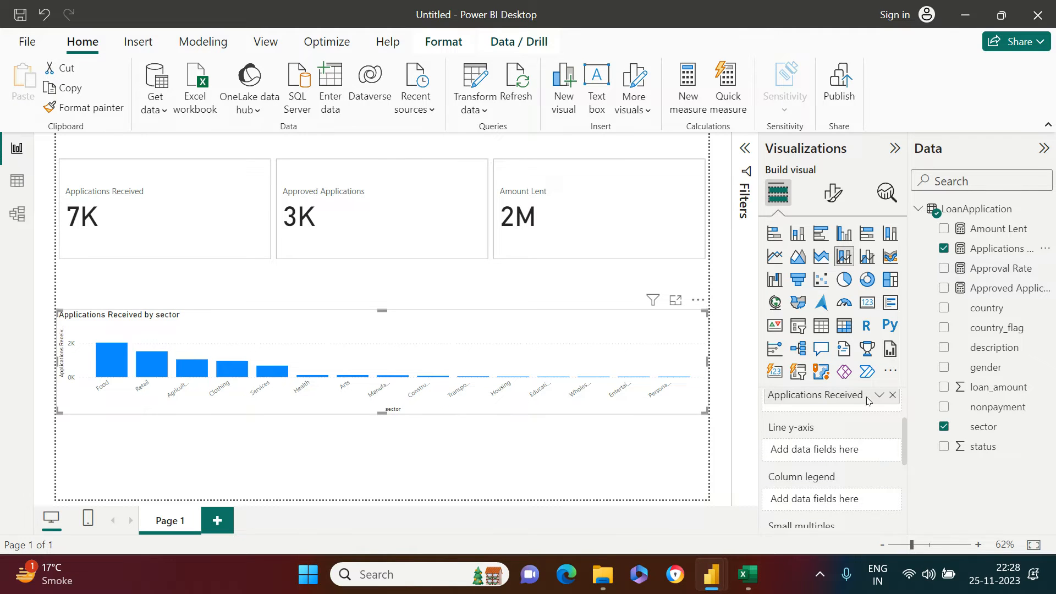
click(945, 269)
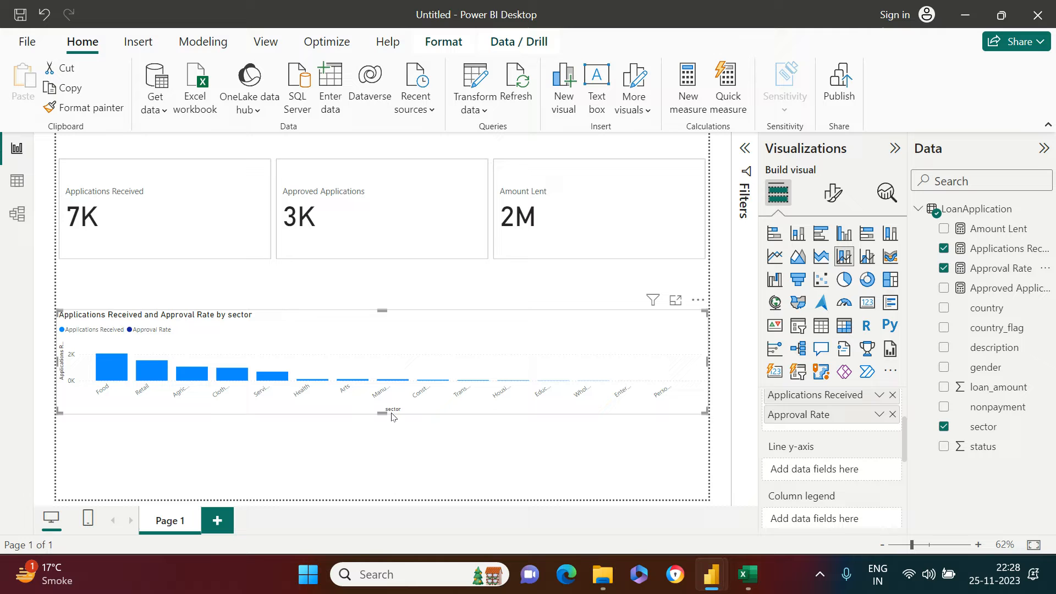
drag(383, 414, 383, 498)
drag(802, 419, 806, 470)
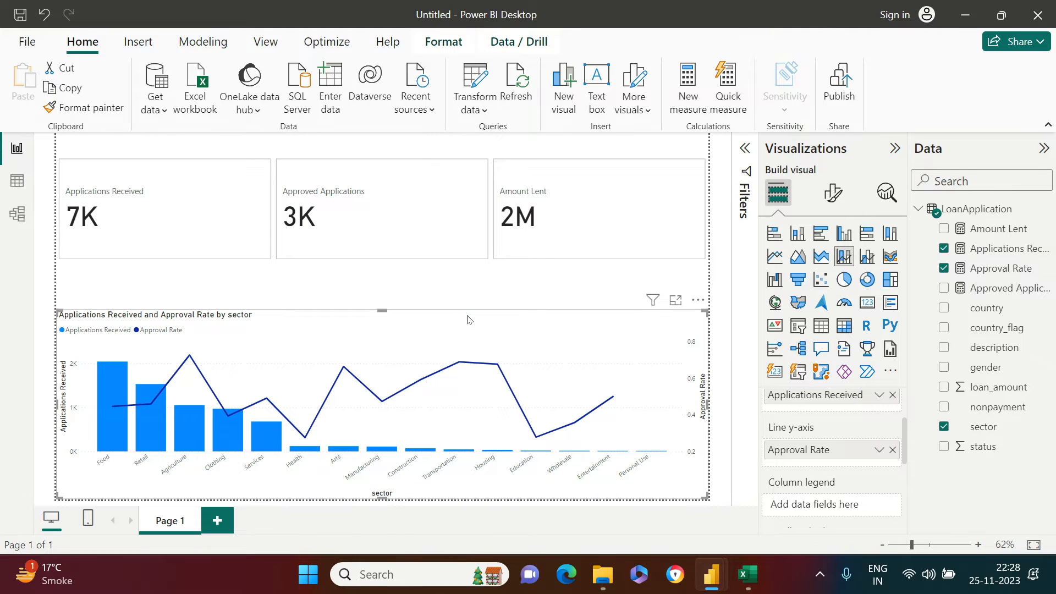
Narrow the sector chart from its left edge and reduce its height from its upper edge.
click(833, 193)
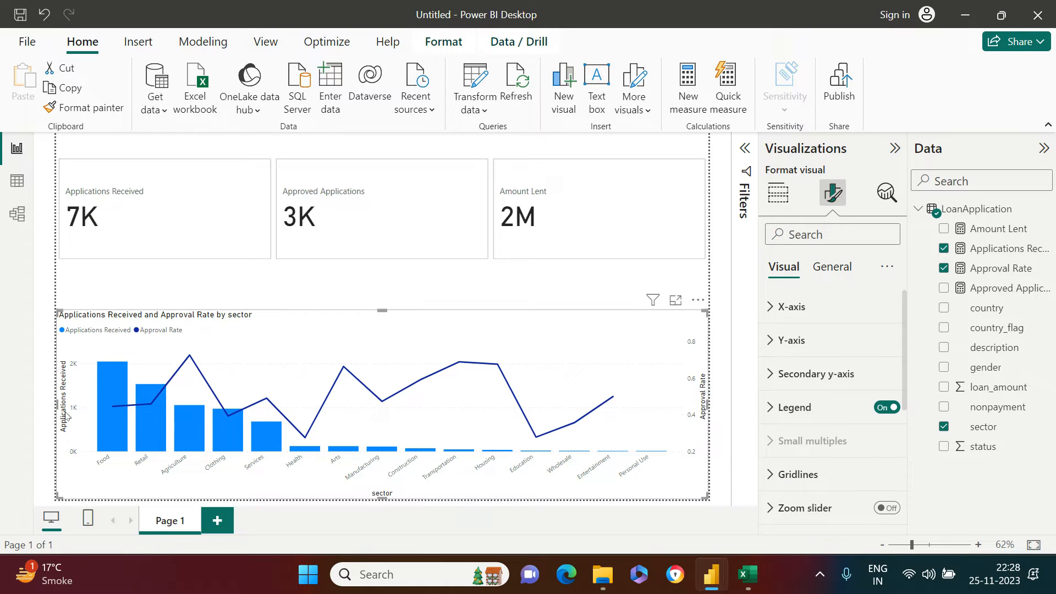
drag(57, 405, 308, 419)
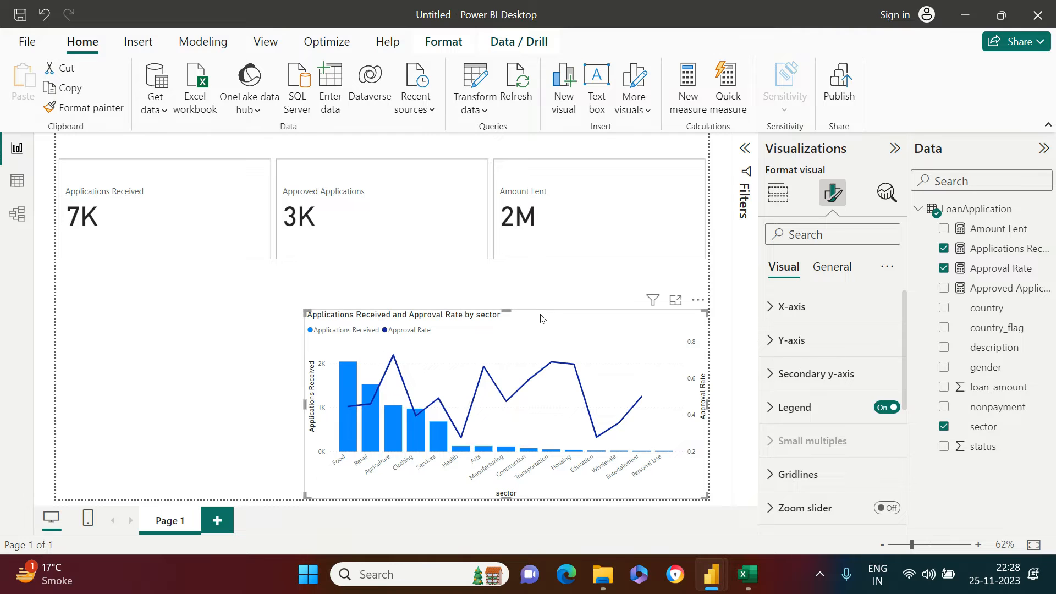
drag(506, 313, 506, 375)
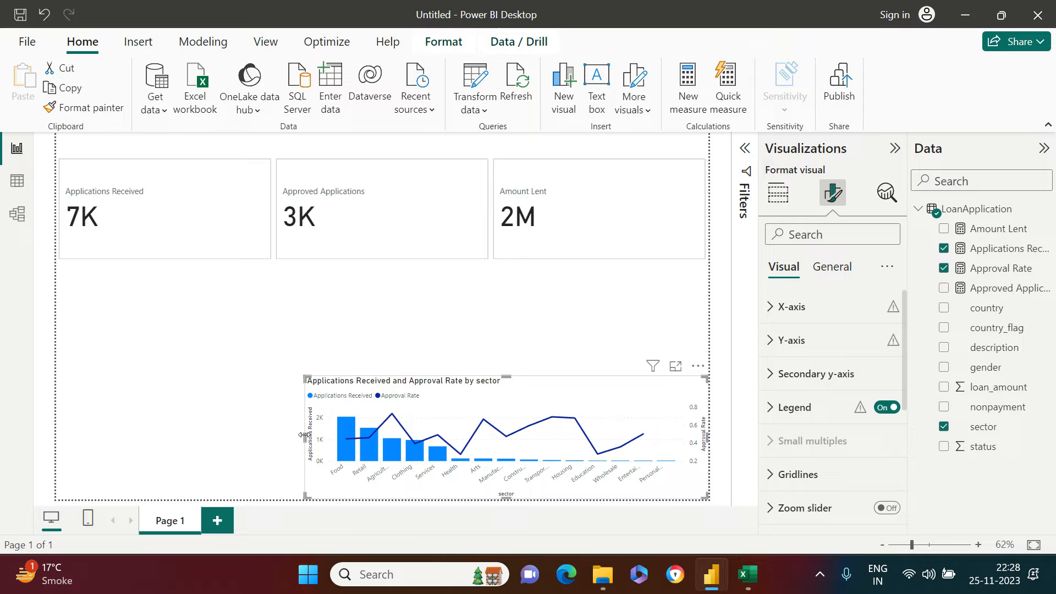
drag(304, 435, 167, 439)
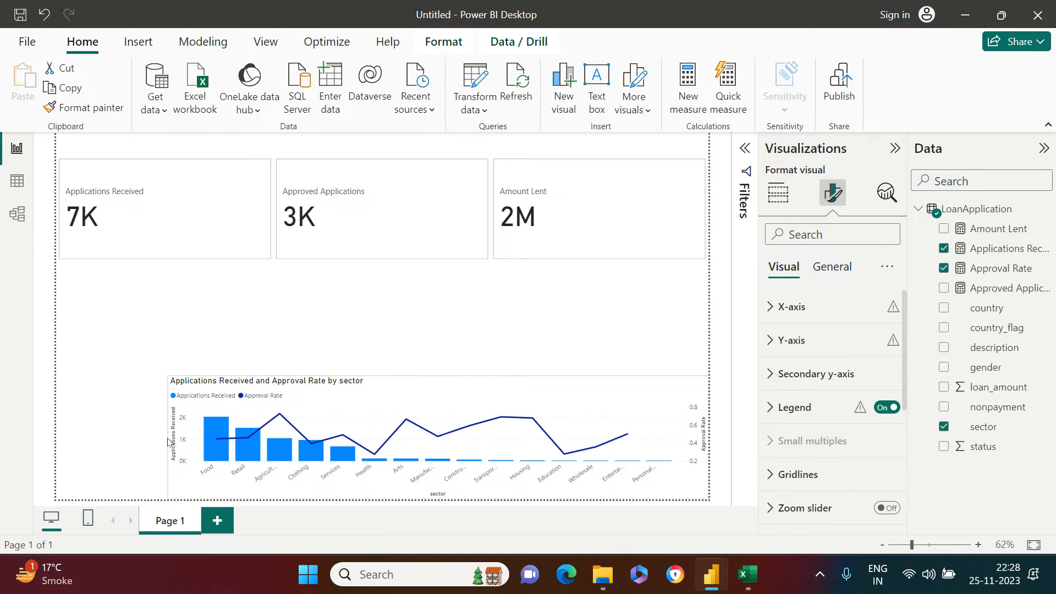
click(295, 321)
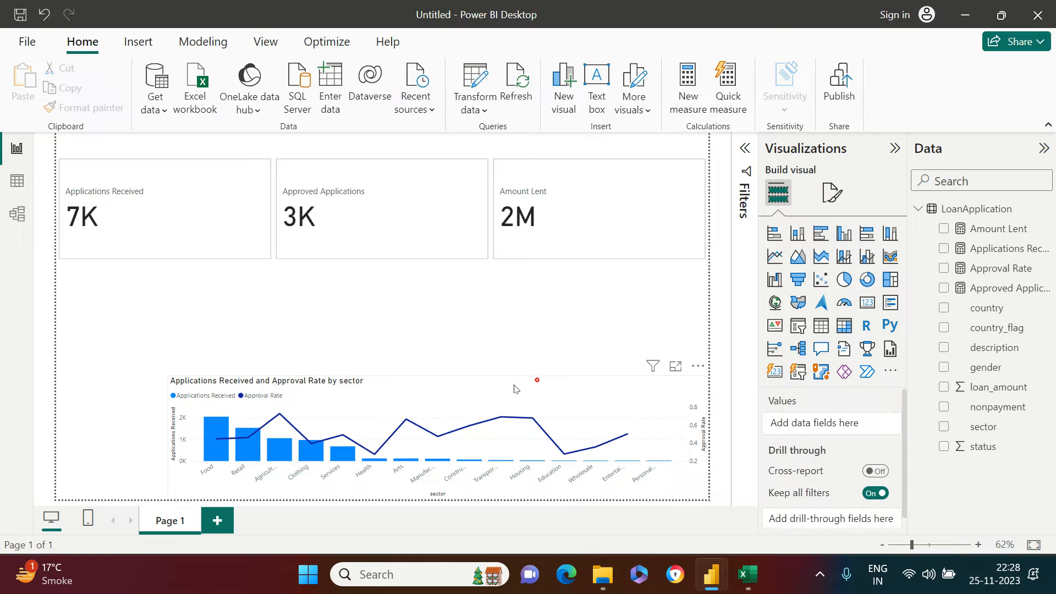
Turn on the visual border for the Applications Received and Approval Rate chart.
click(536, 380)
click(832, 192)
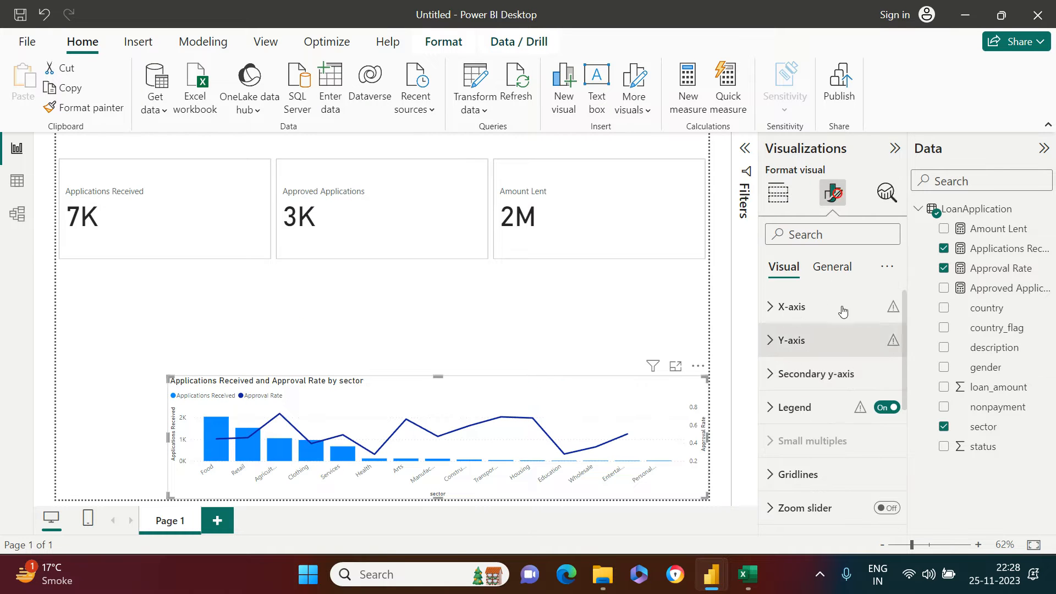
click(846, 267)
click(808, 376)
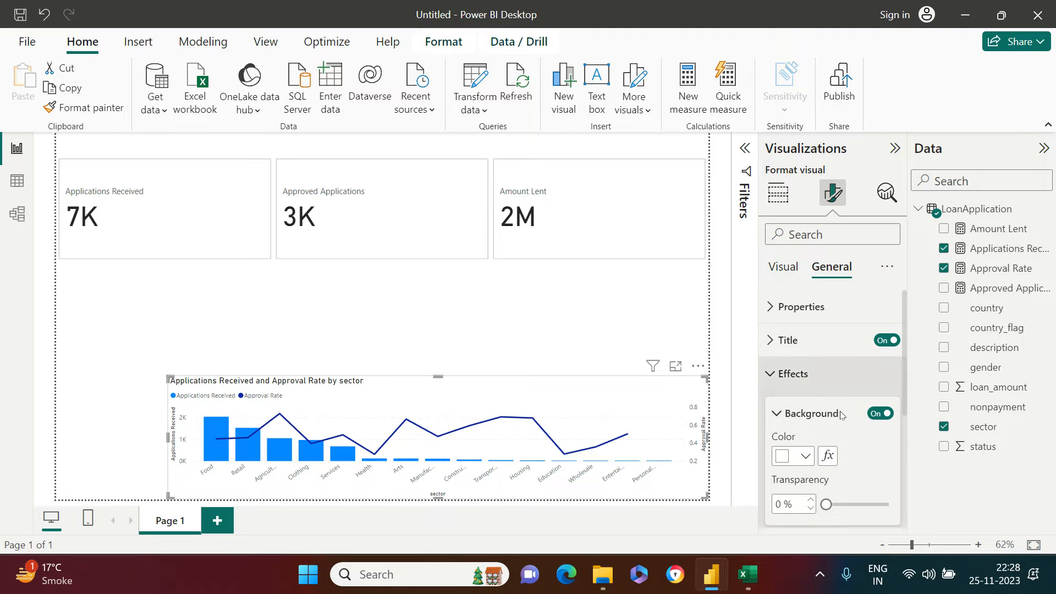
scroll(846, 440, down, 3)
click(880, 405)
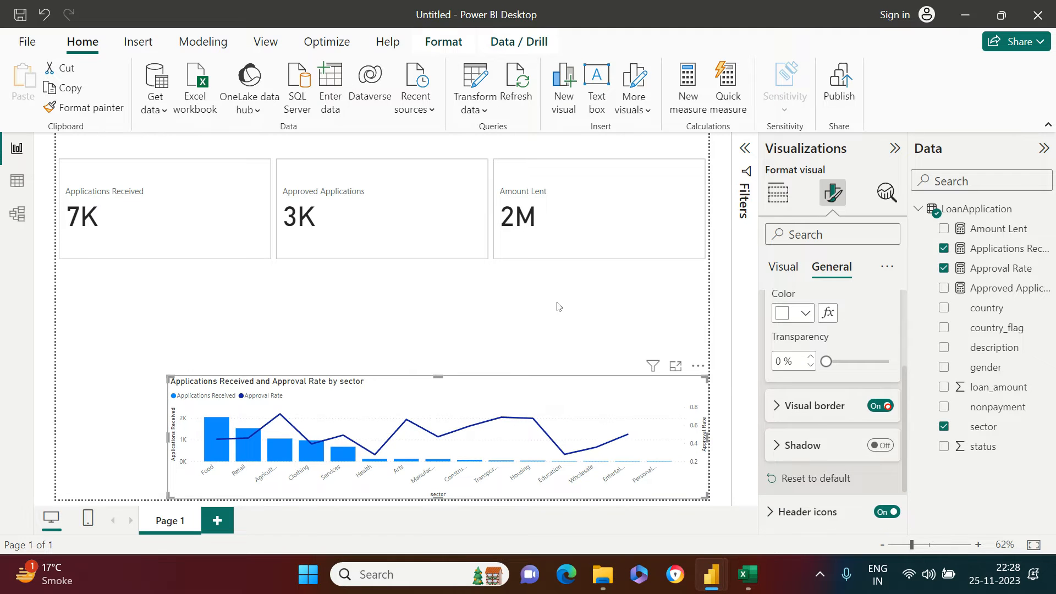
click(554, 311)
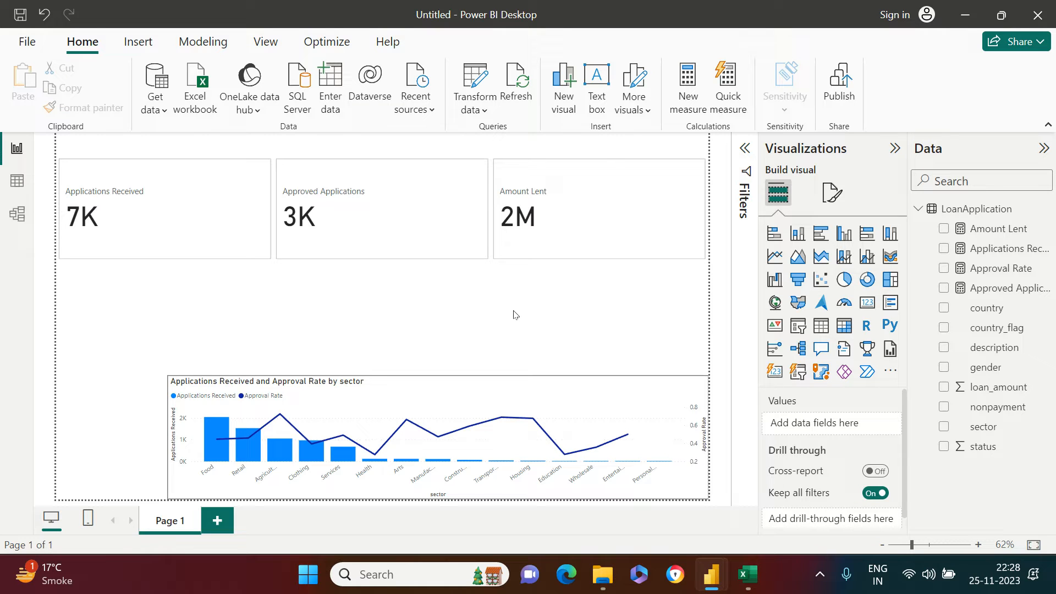
Duplicate the sector chart directly above the original and shrink the copy from its left and lower edges.
click(563, 387)
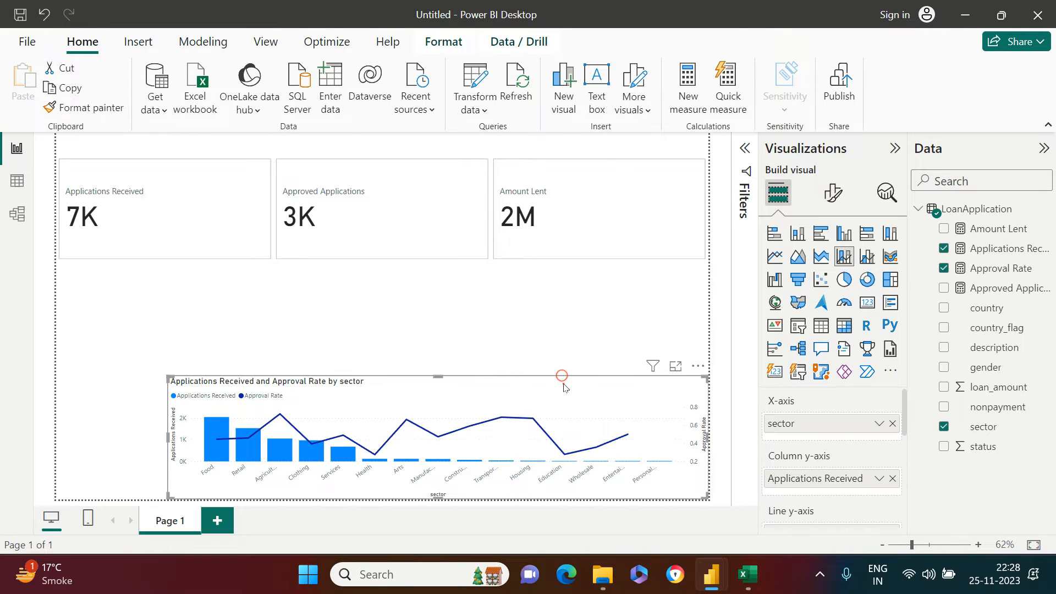
key(ctrl+c)
key(ctrl+v)
drag(565, 388, 577, 274)
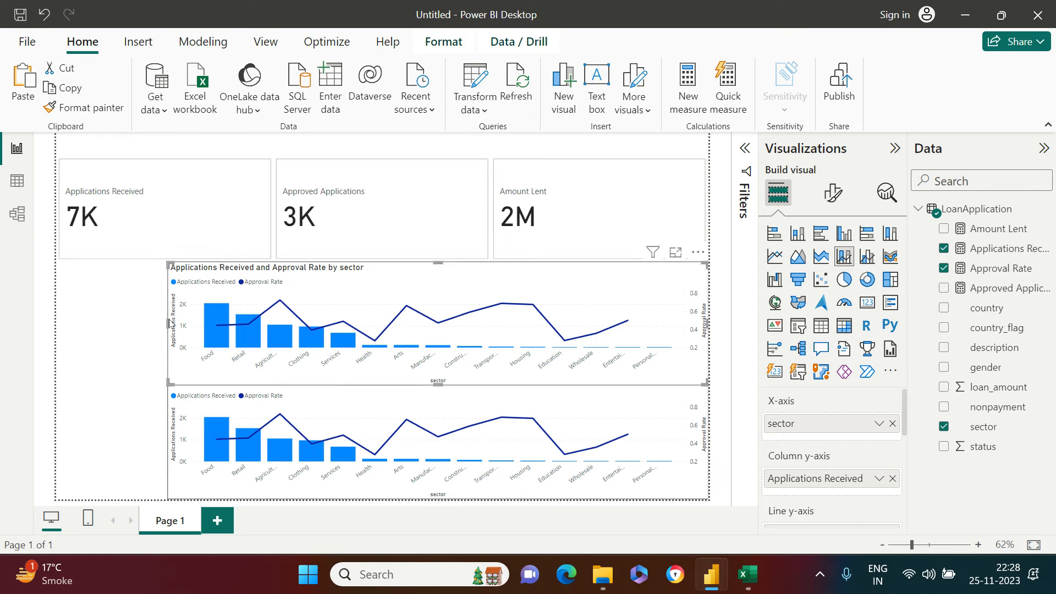
drag(167, 324, 313, 324)
mouse_move(516, 387)
mouse_down()
mouse_move(506, 365)
mouse_move(506, 376)
mouse_up()
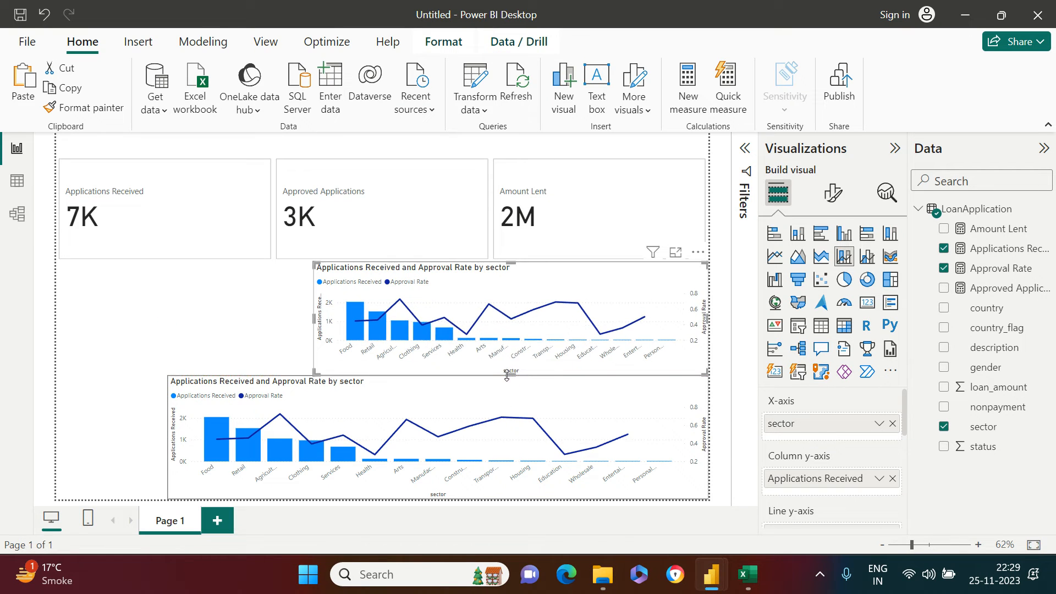
Convert the duplicated chart to a stacked column chart and remove Approval Rate from its Y-axis.
click(834, 193)
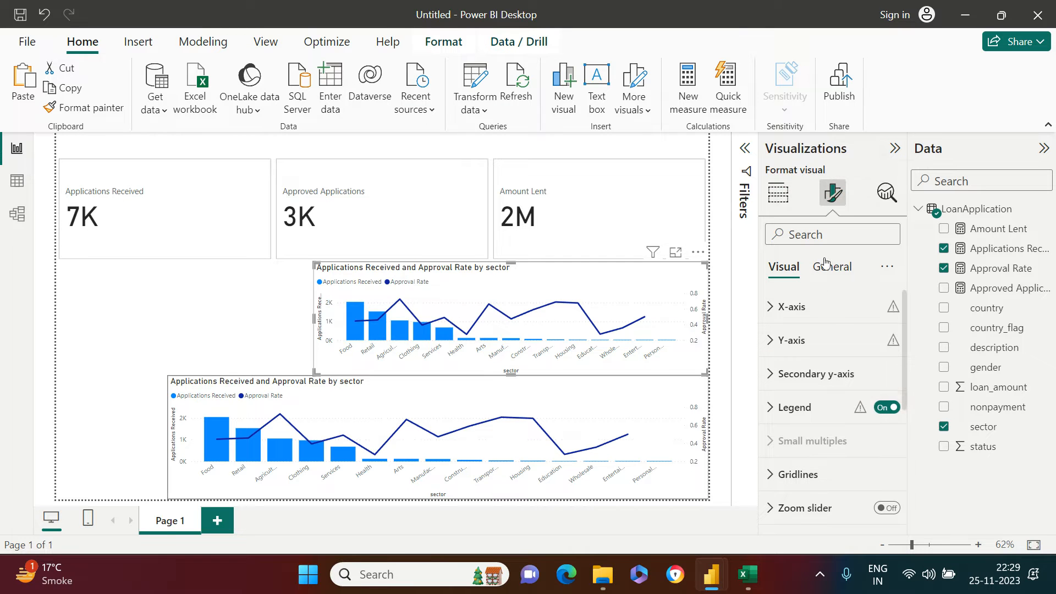
click(768, 194)
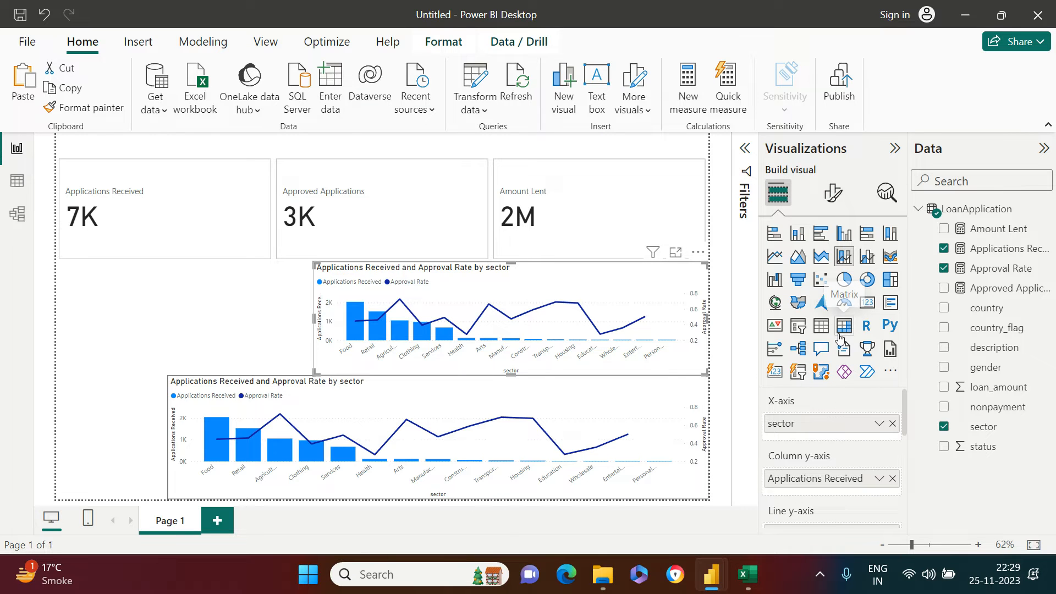
click(797, 233)
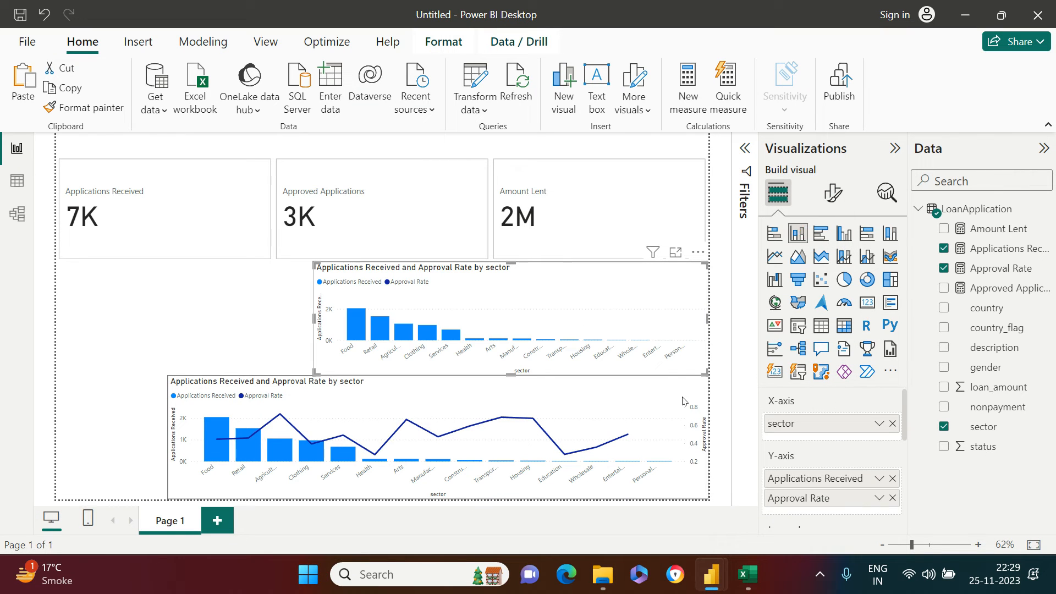
scroll(855, 468, down, 2)
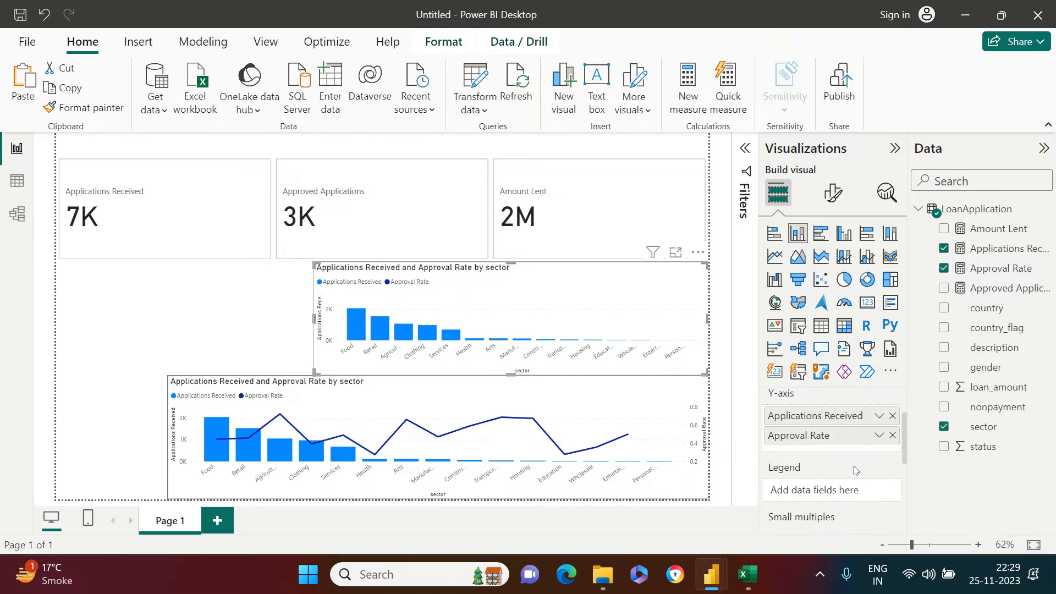
click(892, 437)
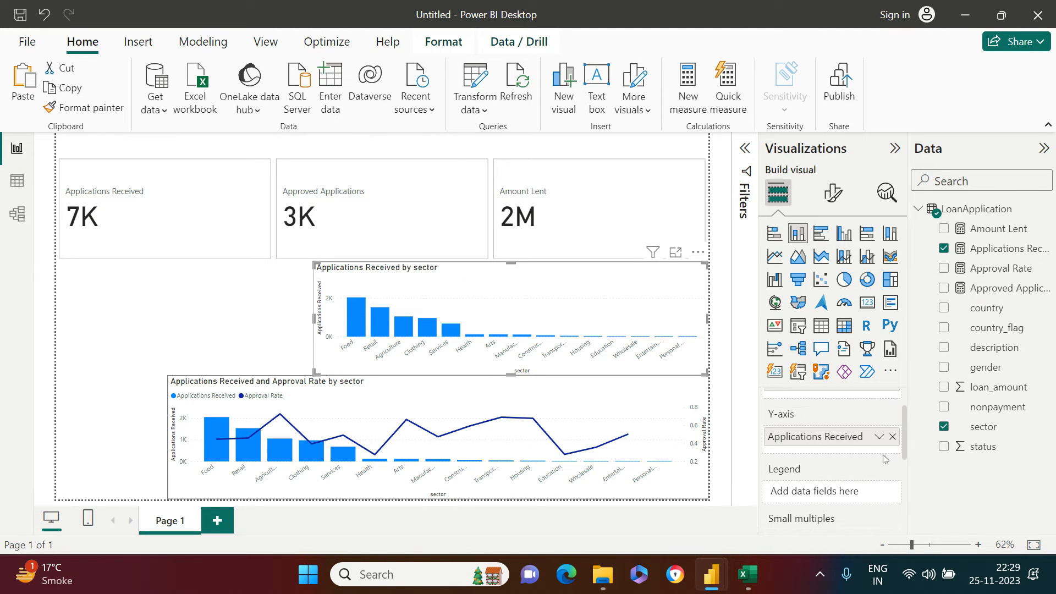
Replace Applications Received with Amount Lent on the stacked column chart's Y-axis and set gender as its legend.
scroll(883, 458, up, 1)
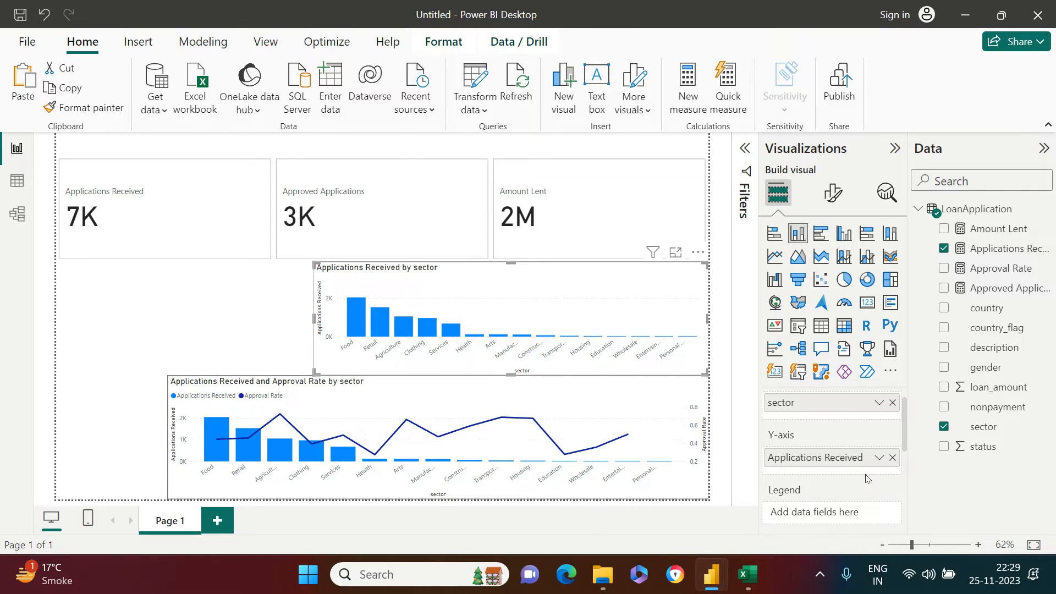
click(891, 457)
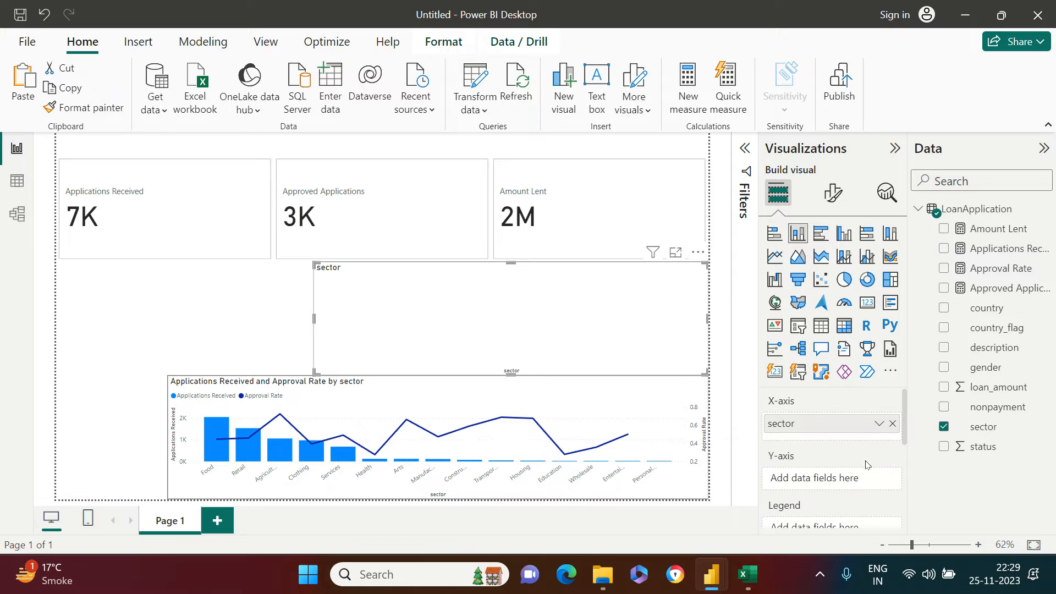
click(944, 230)
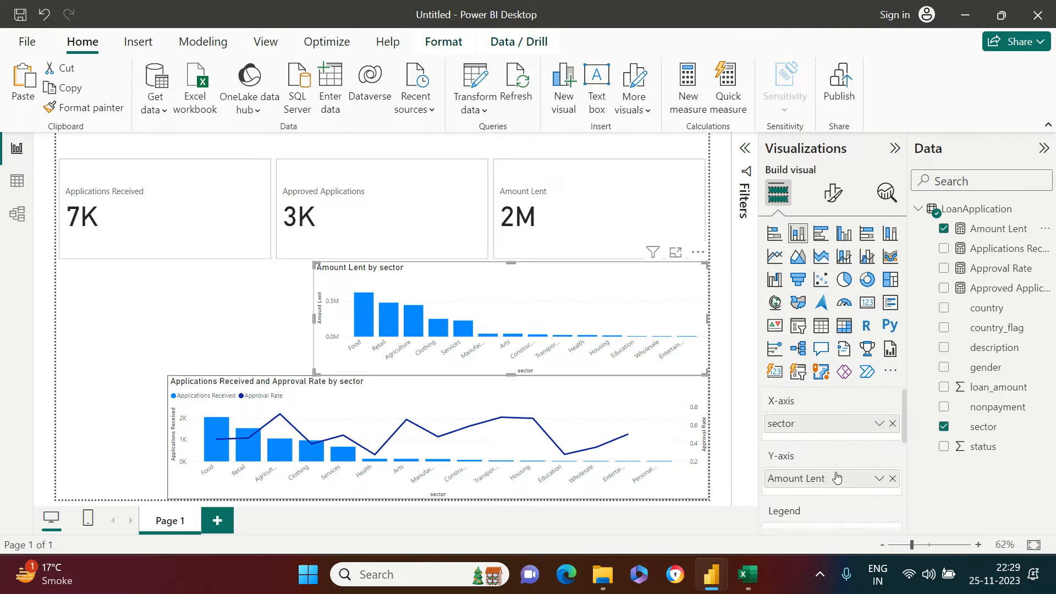
scroll(835, 484, down, 1)
drag(986, 366, 837, 514)
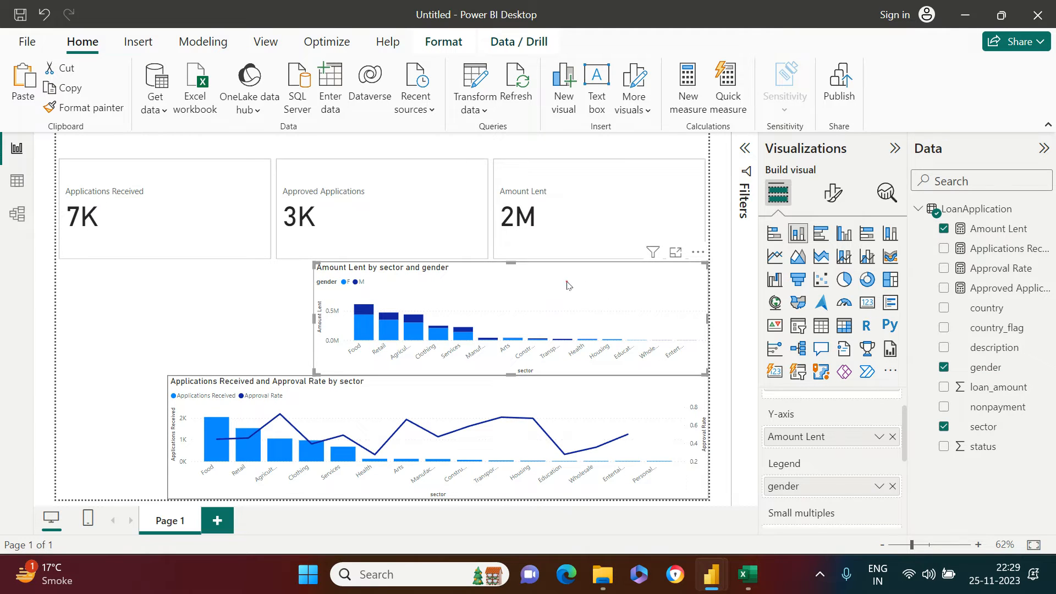
click(225, 320)
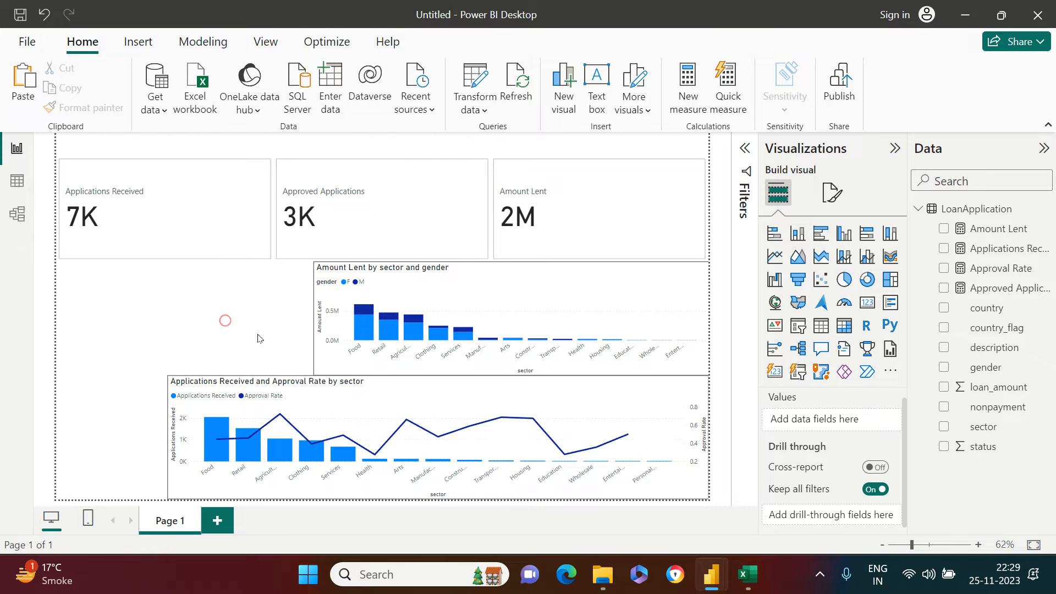
click(523, 373)
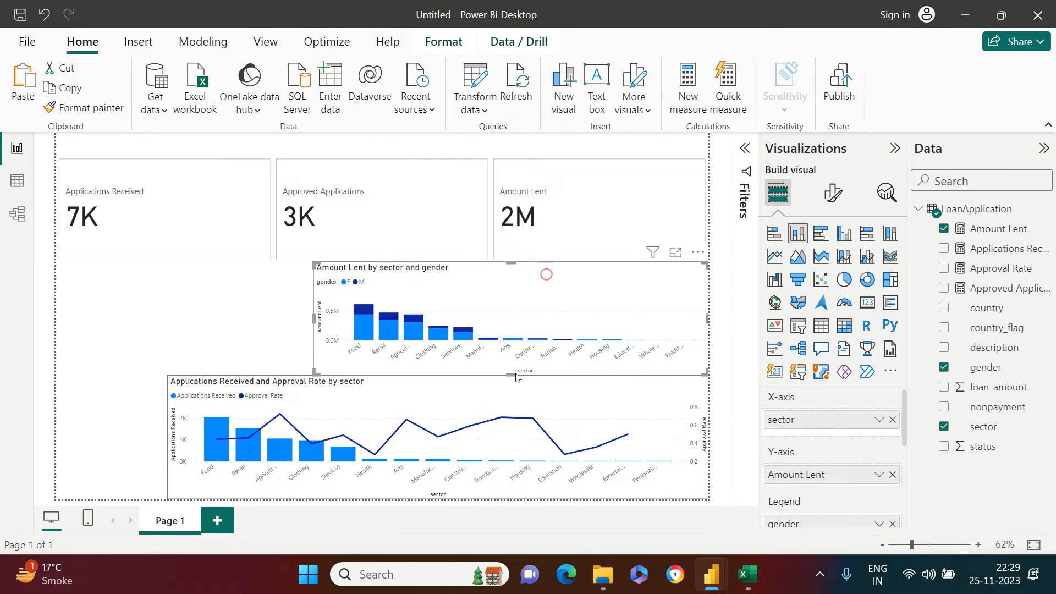
drag(511, 375, 512, 375)
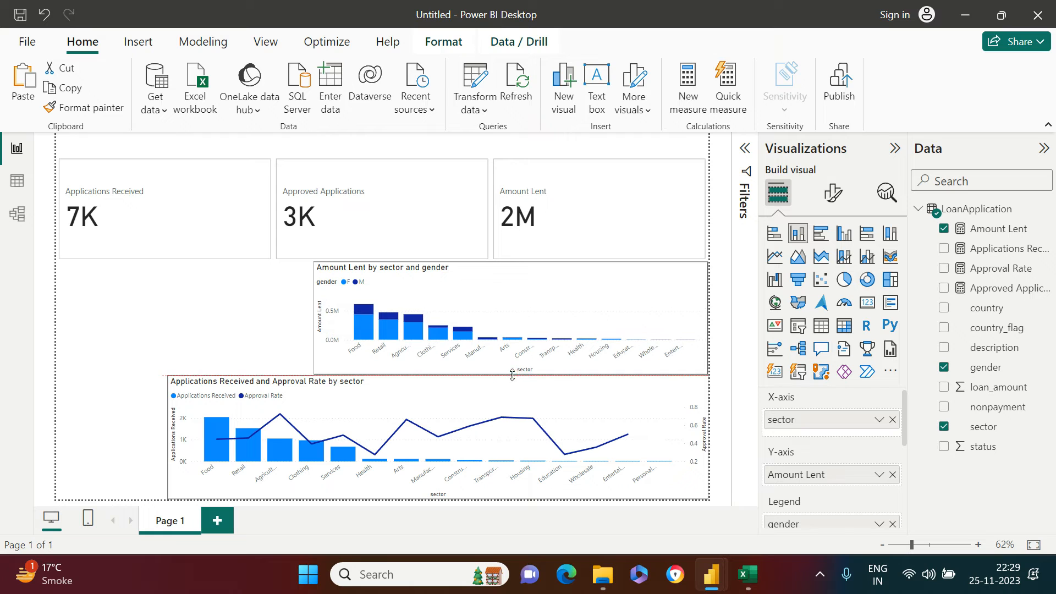
Insert a pie chart beside the stacked column chart and narrow it to line up with the combo chart's left edge.
click(243, 324)
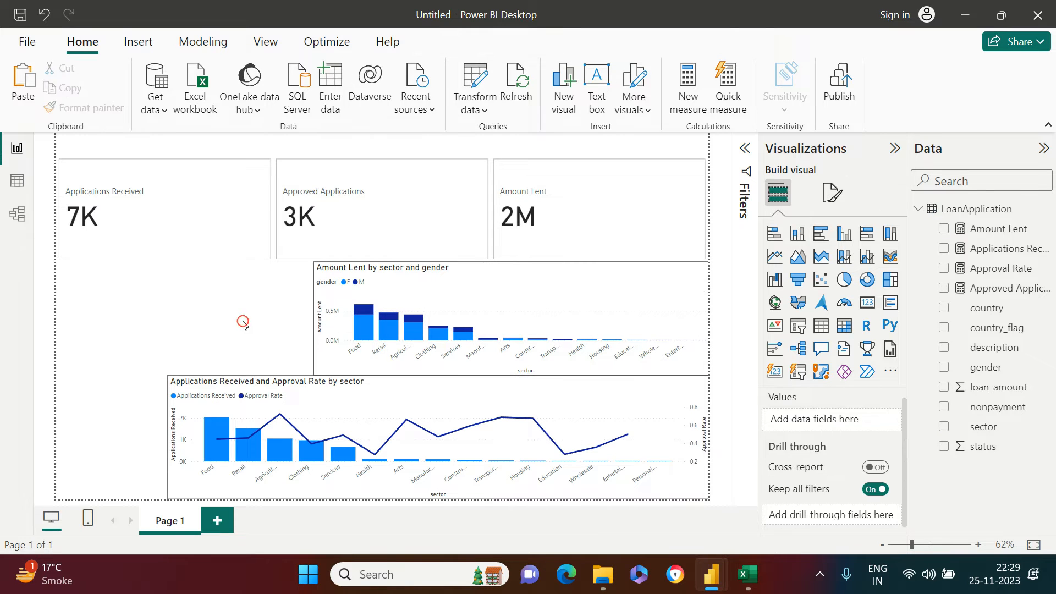
click(844, 281)
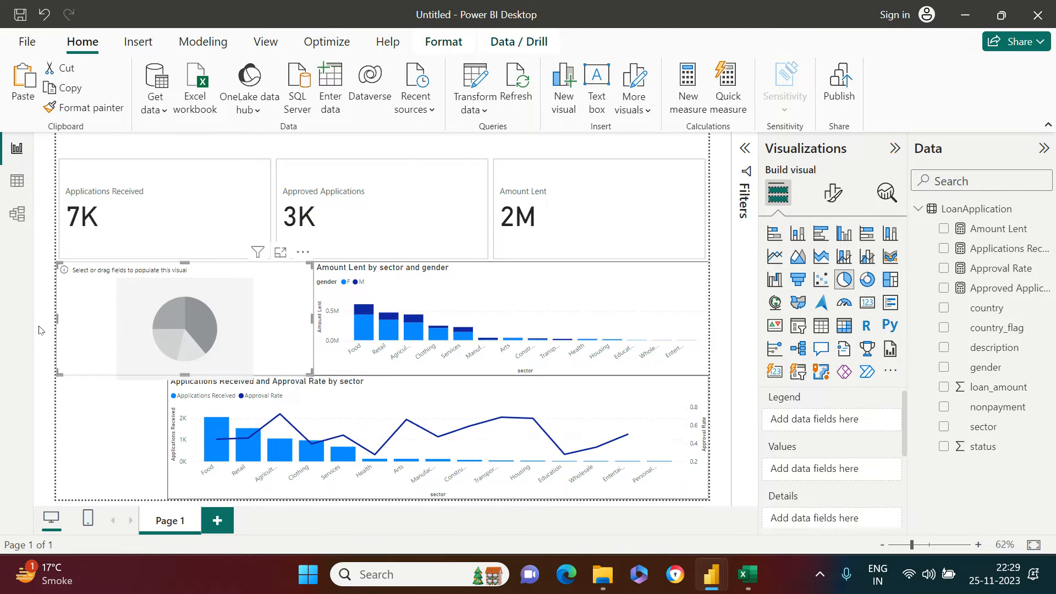
drag(57, 320, 168, 321)
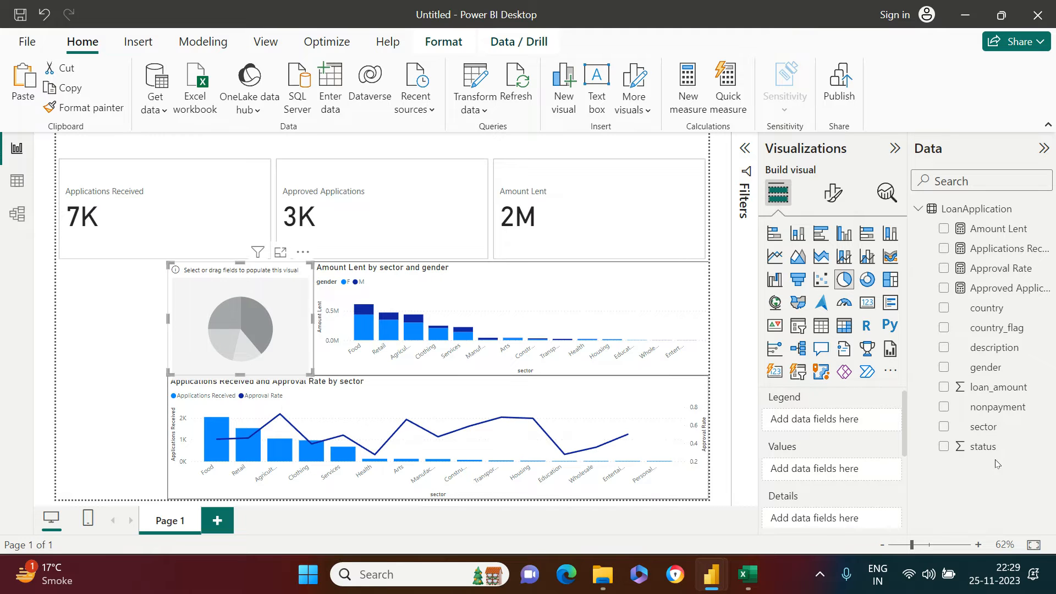
Add status and Applications Received as the pie chart's values and turn off its legend.
click(944, 447)
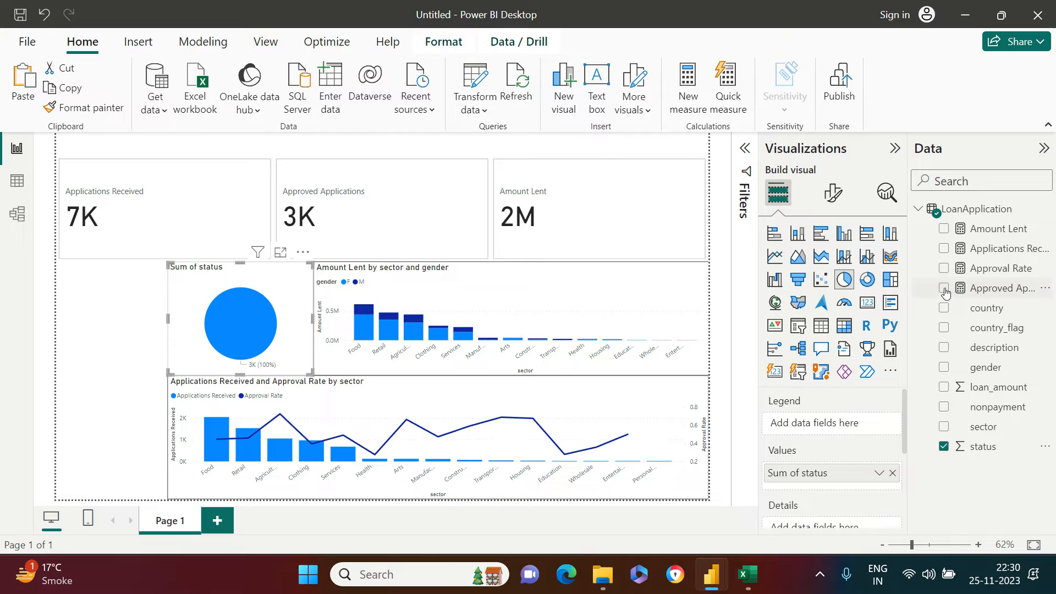
click(943, 250)
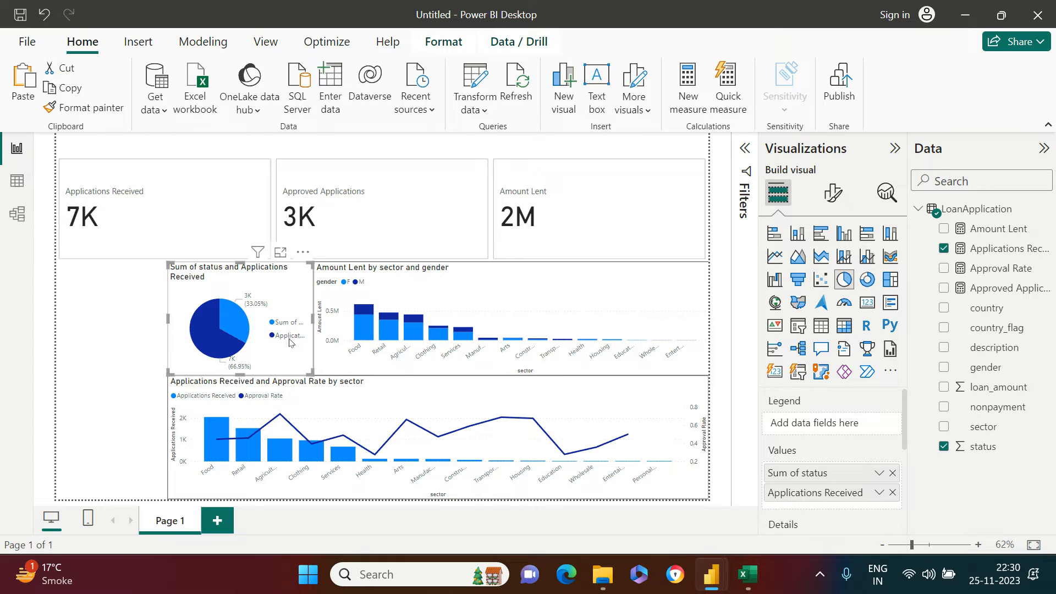
click(836, 197)
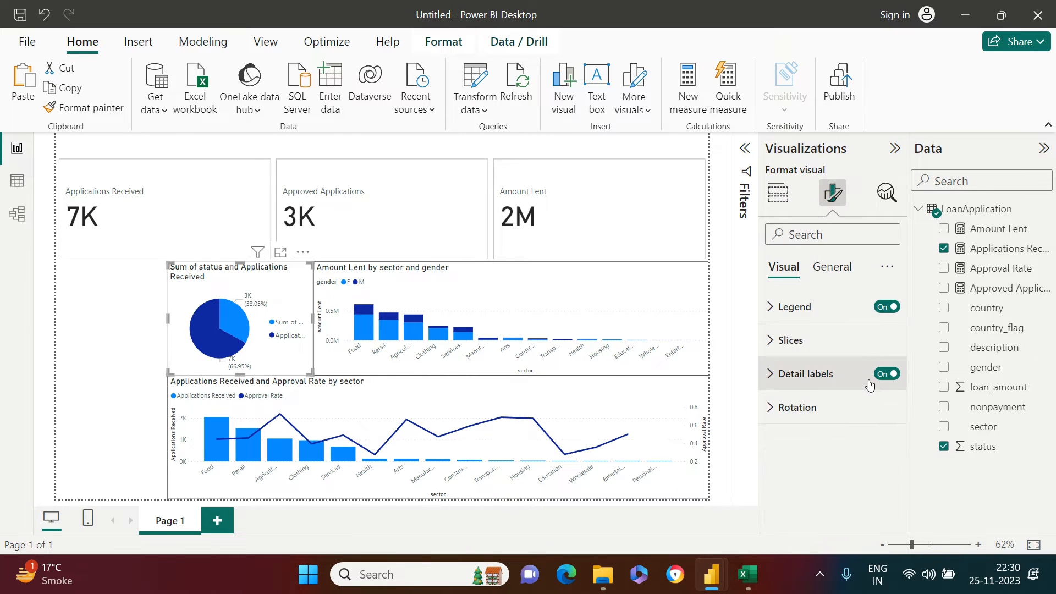
click(884, 307)
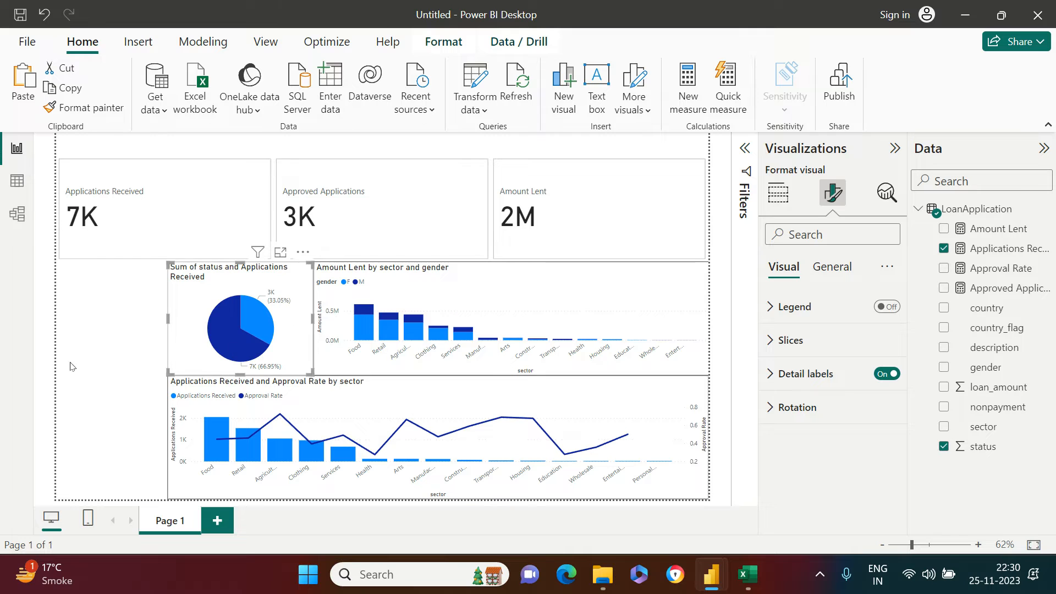
click(96, 362)
Turn on the visual border for the status and Applications Received pie chart.
click(286, 333)
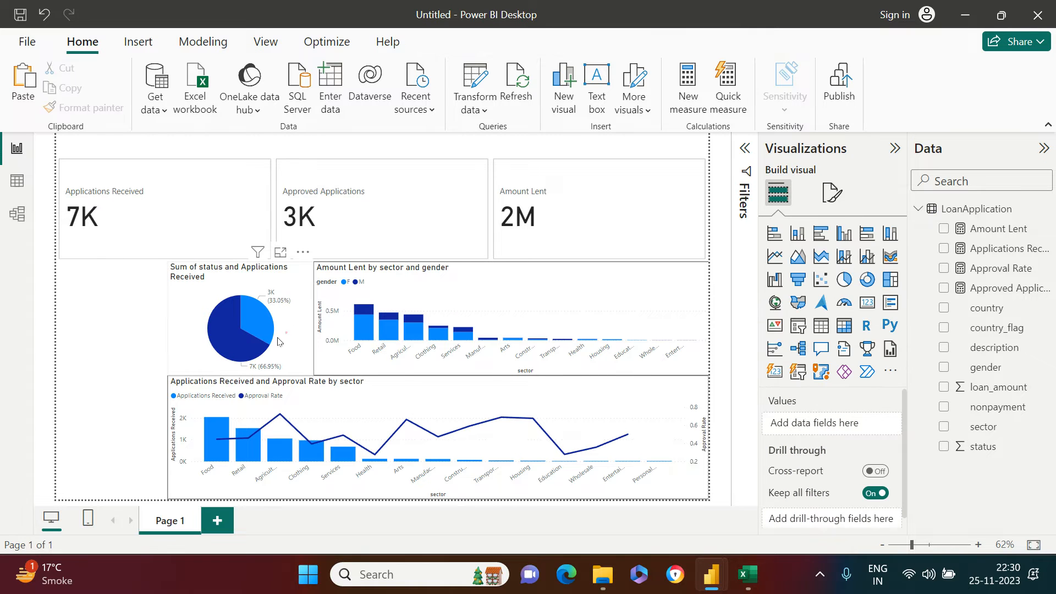
click(832, 193)
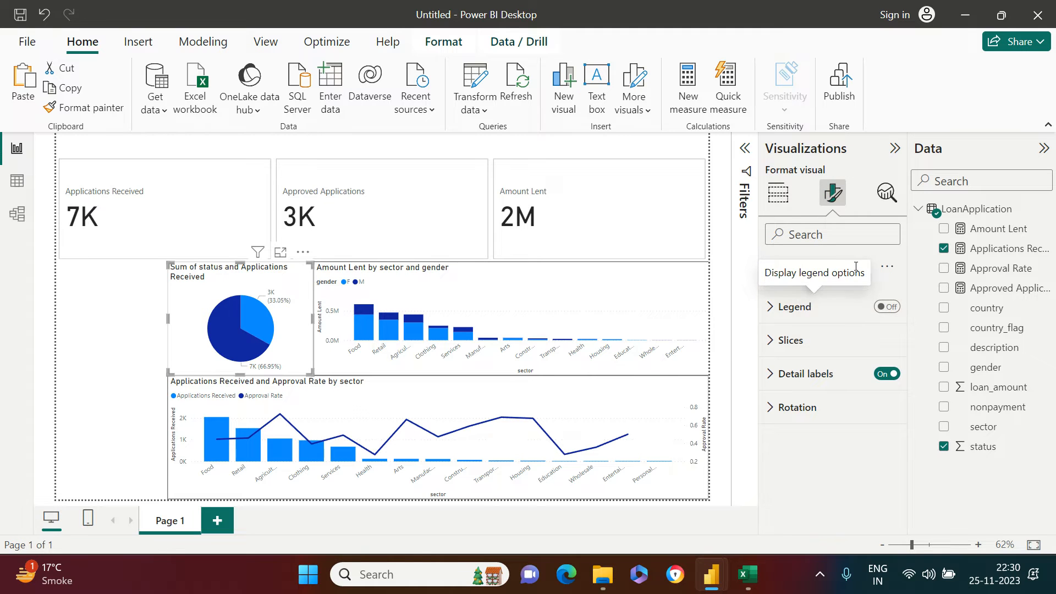
click(815, 266)
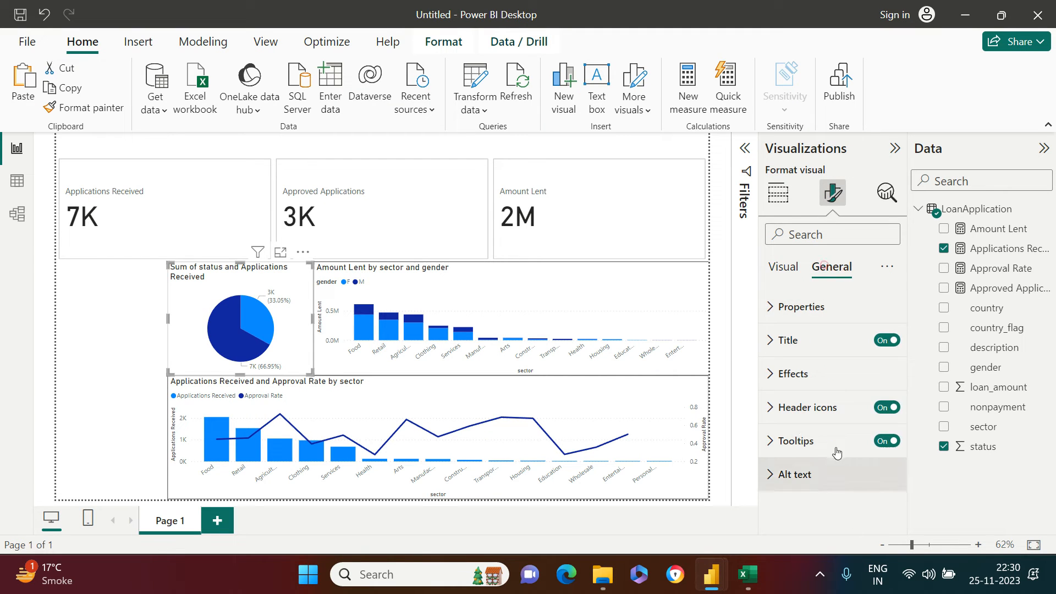
click(822, 384)
scroll(863, 504, down, 3)
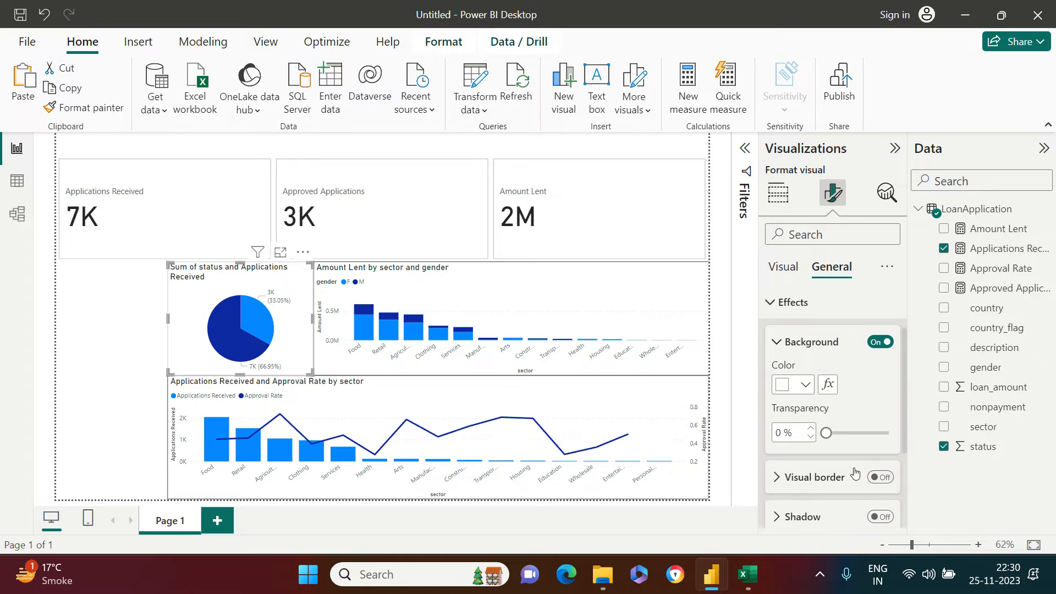
click(880, 406)
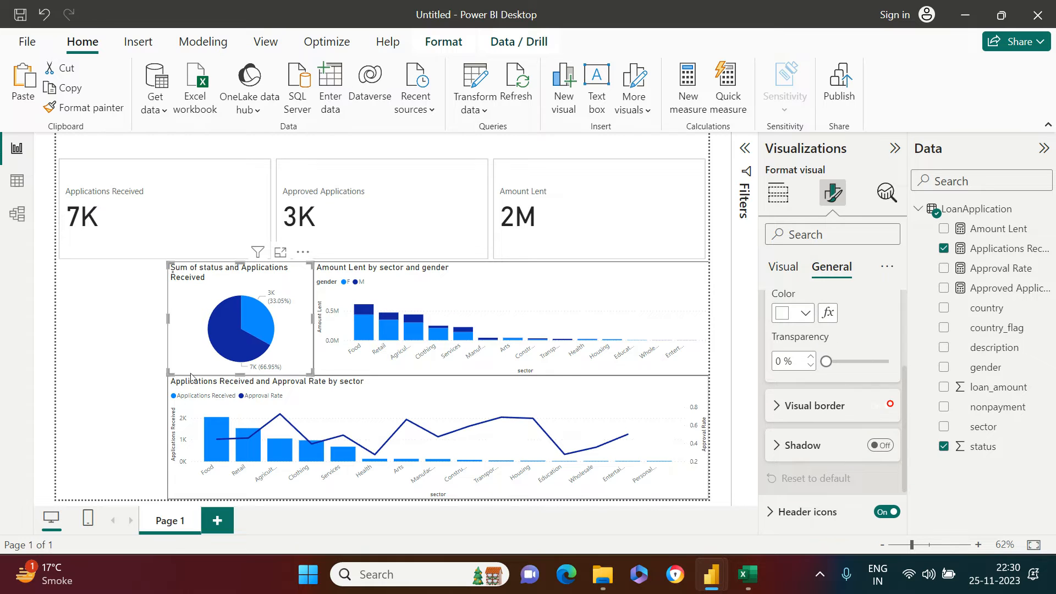
click(102, 335)
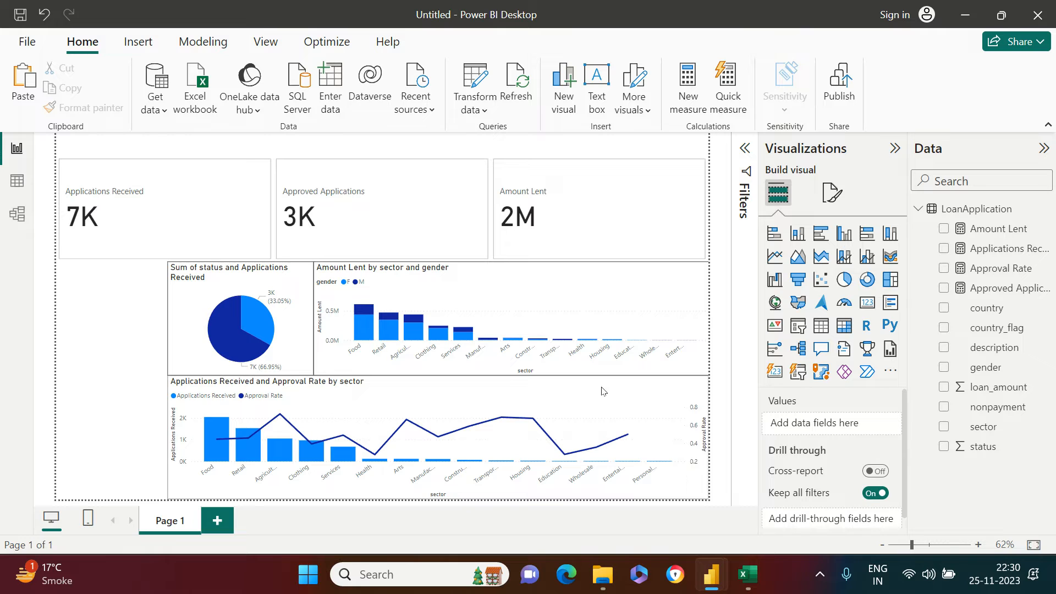
Insert the new card-style slicer in the gap beside the pie chart and assign country as its field.
click(417, 379)
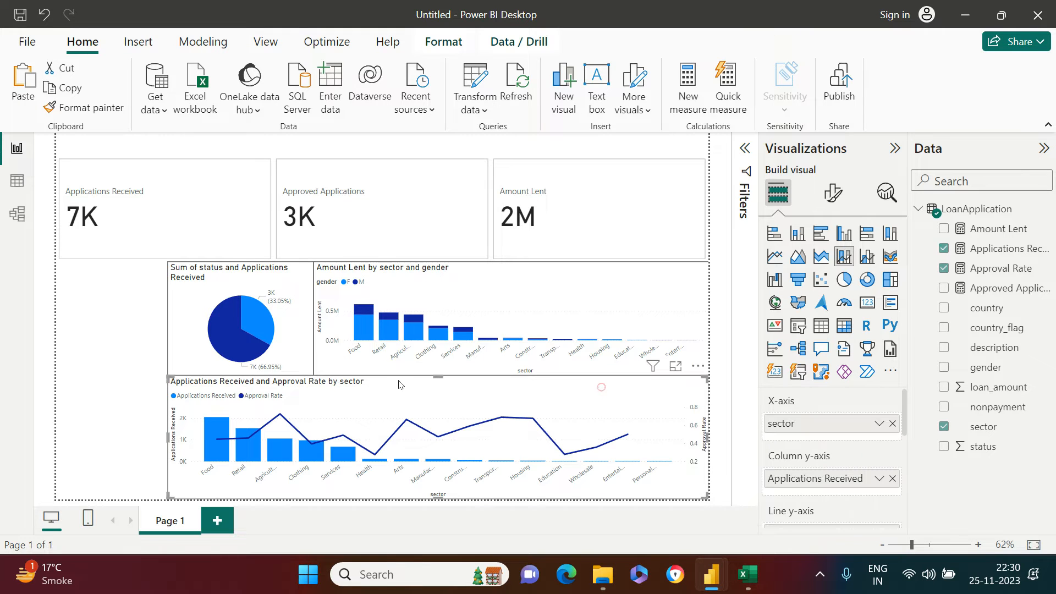
click(122, 349)
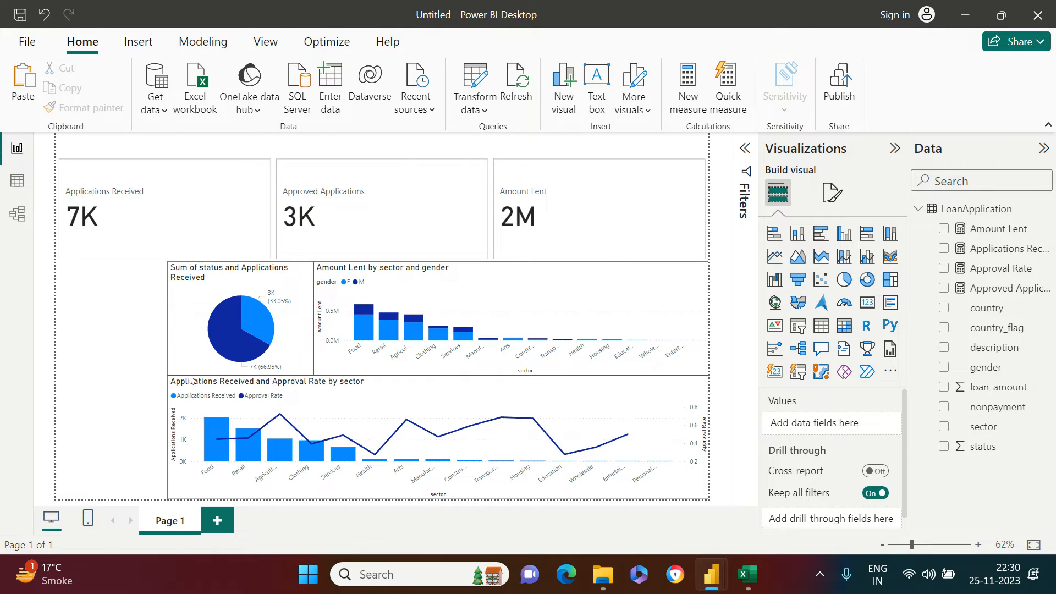
click(798, 372)
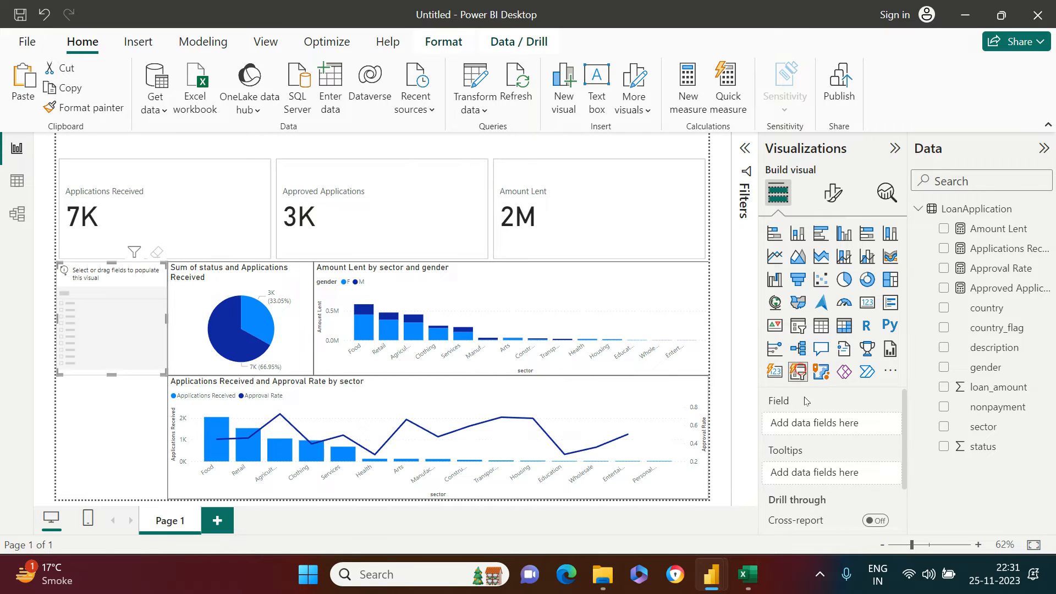
click(833, 203)
click(778, 192)
click(943, 309)
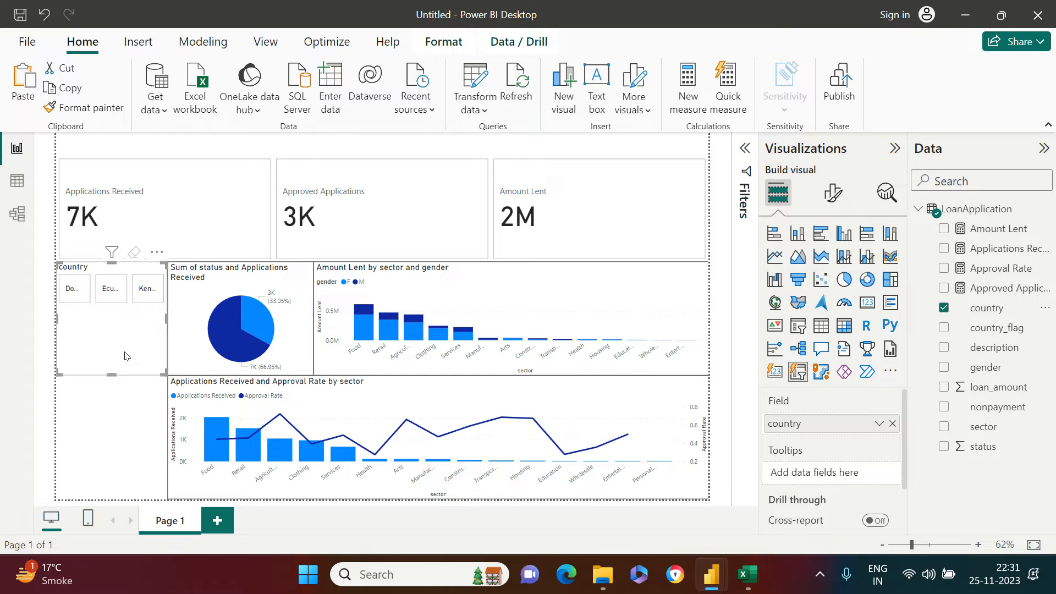
Set the country slicer's layout to 3 rows and 1 column.
click(833, 192)
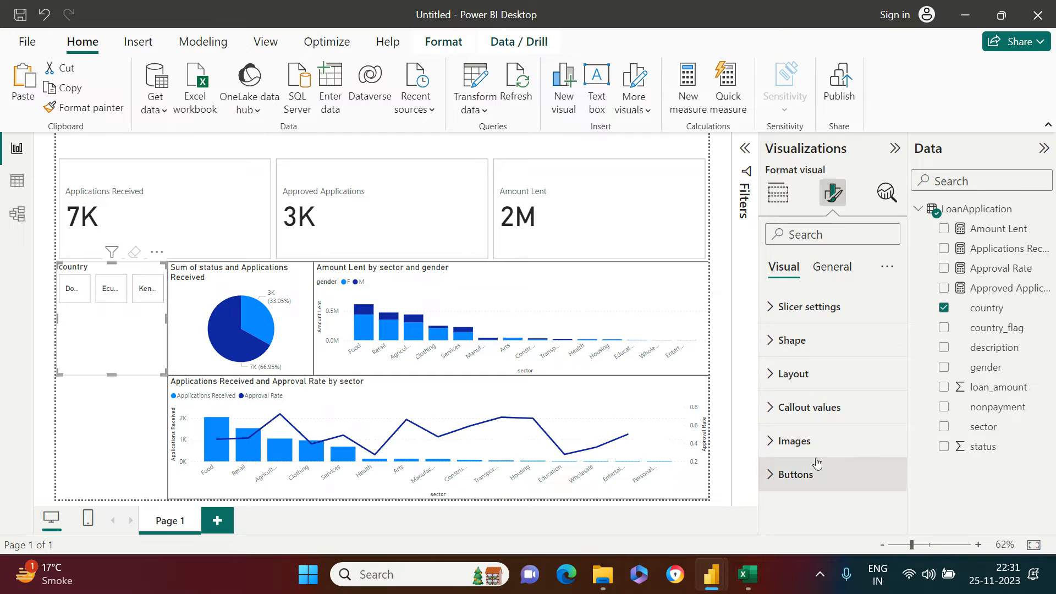
click(809, 373)
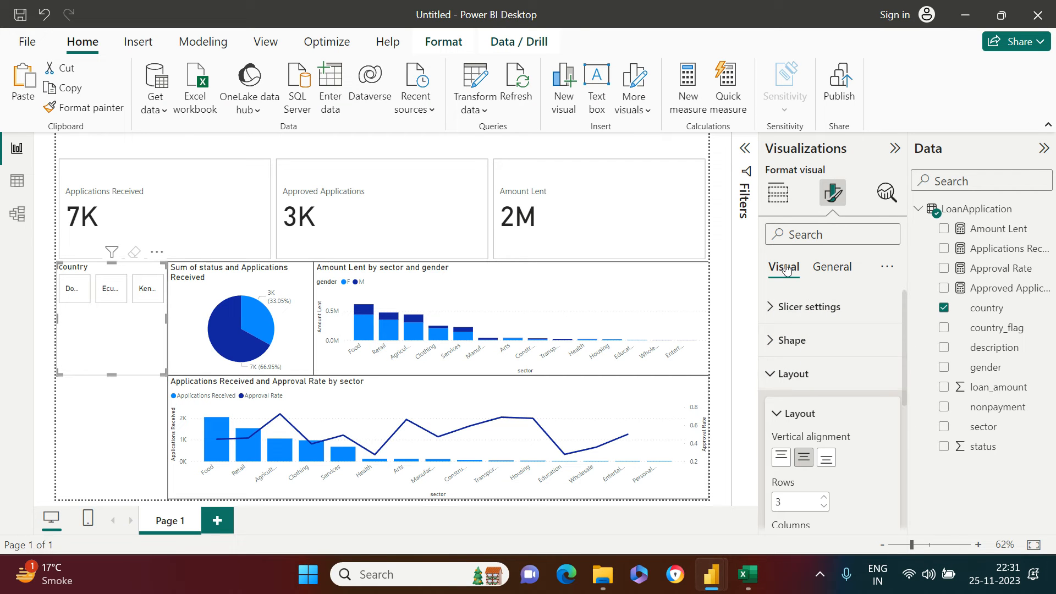
scroll(845, 430, down, 2)
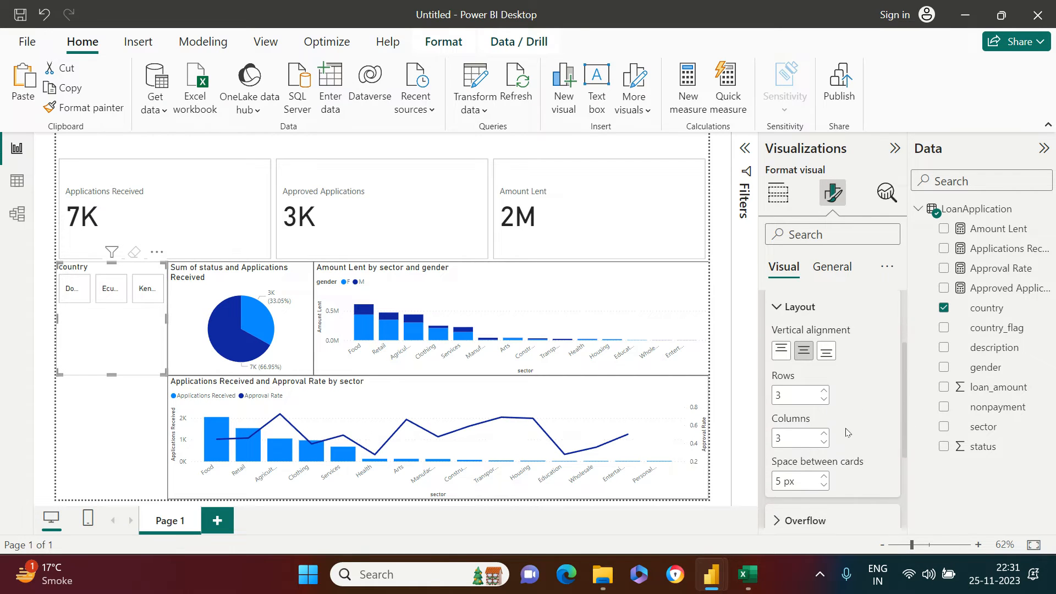
double_click(824, 399)
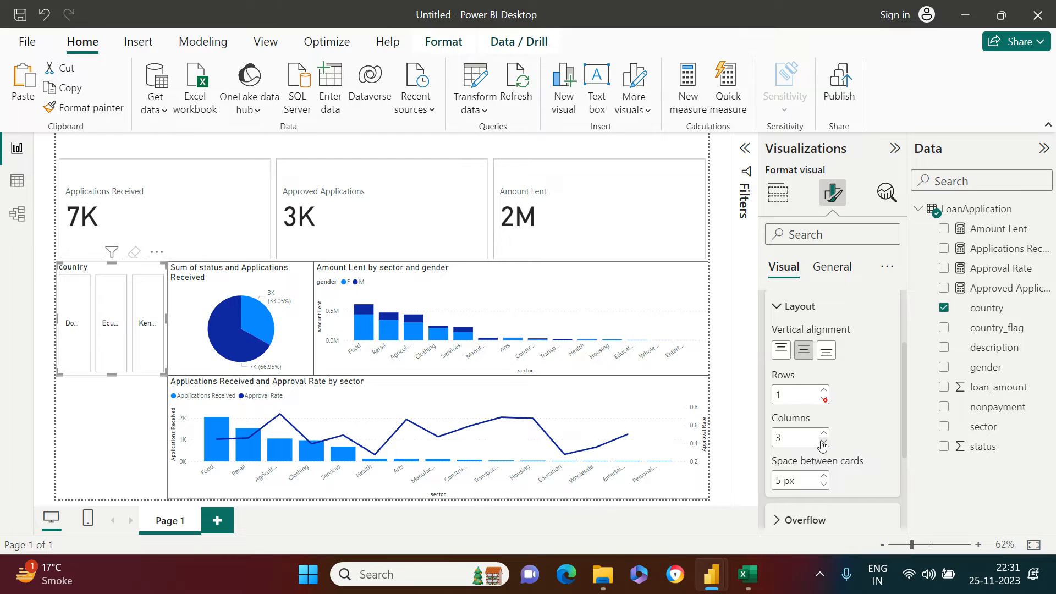
double_click(824, 390)
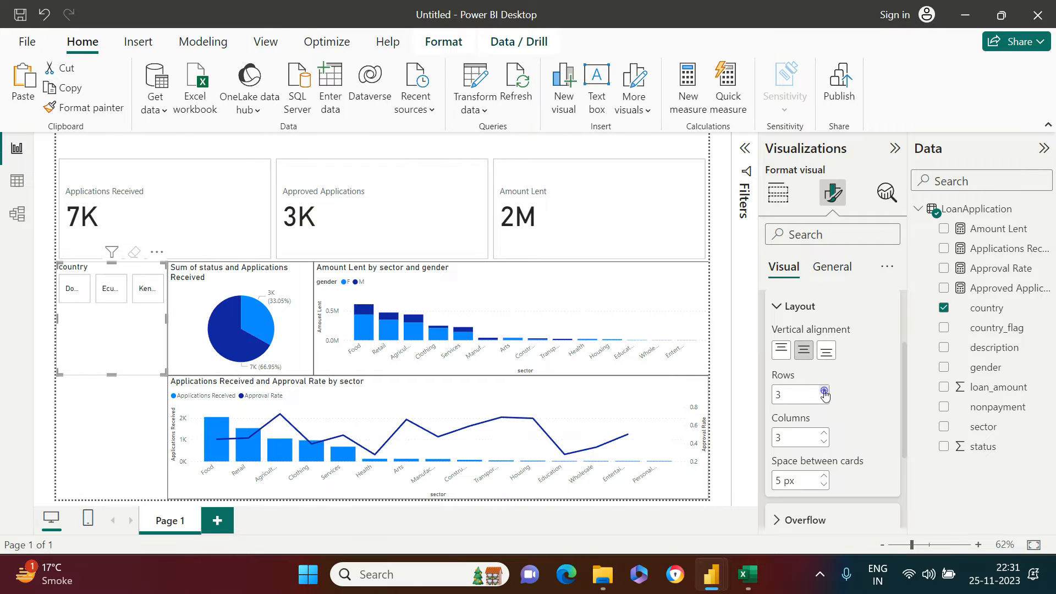
double_click(823, 442)
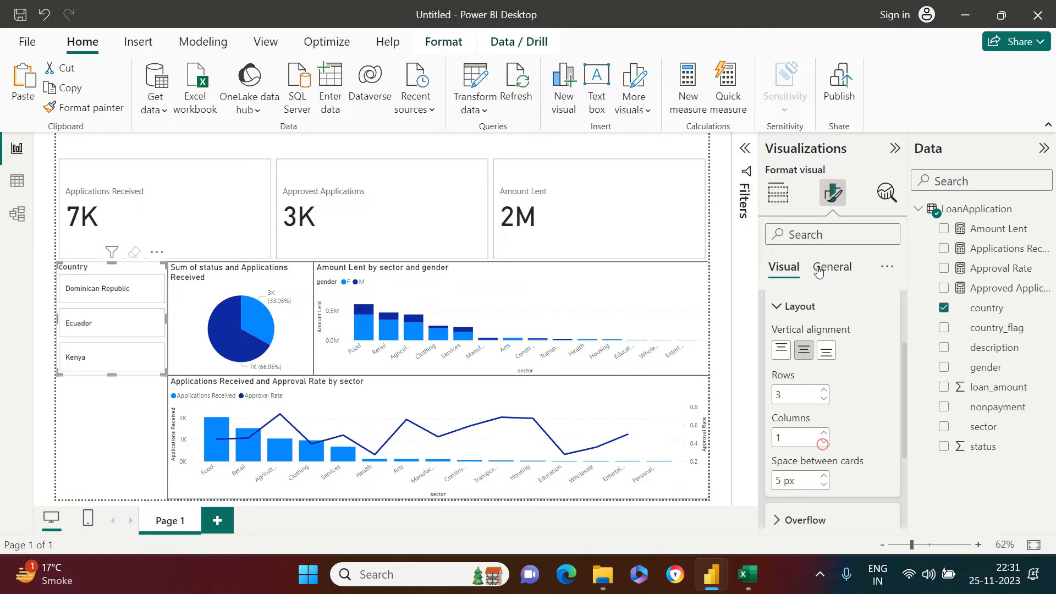
click(777, 192)
scroll(856, 474, down, 1)
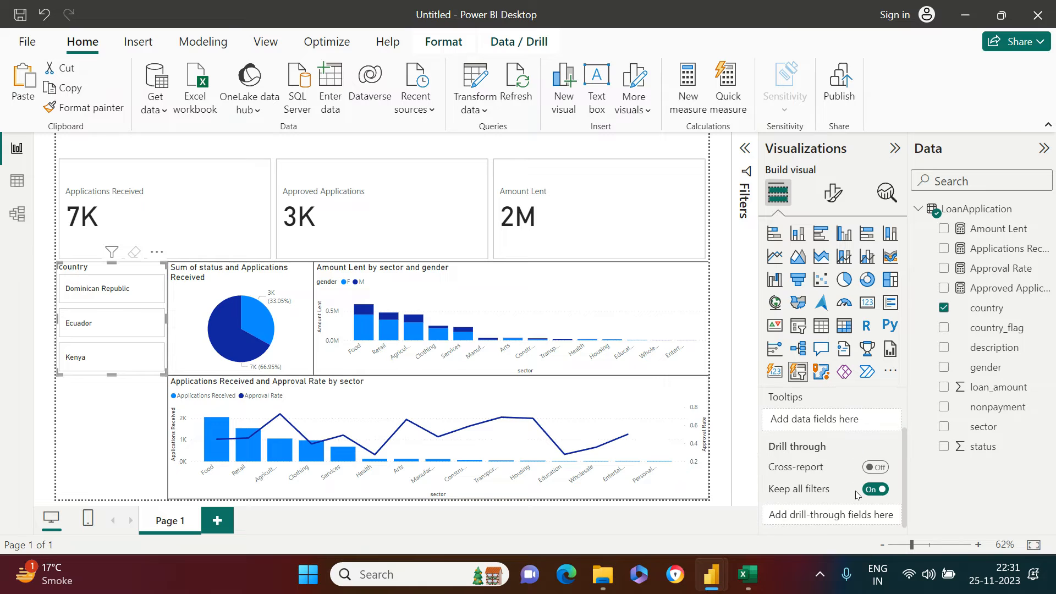
scroll(856, 474, up, 1)
click(799, 372)
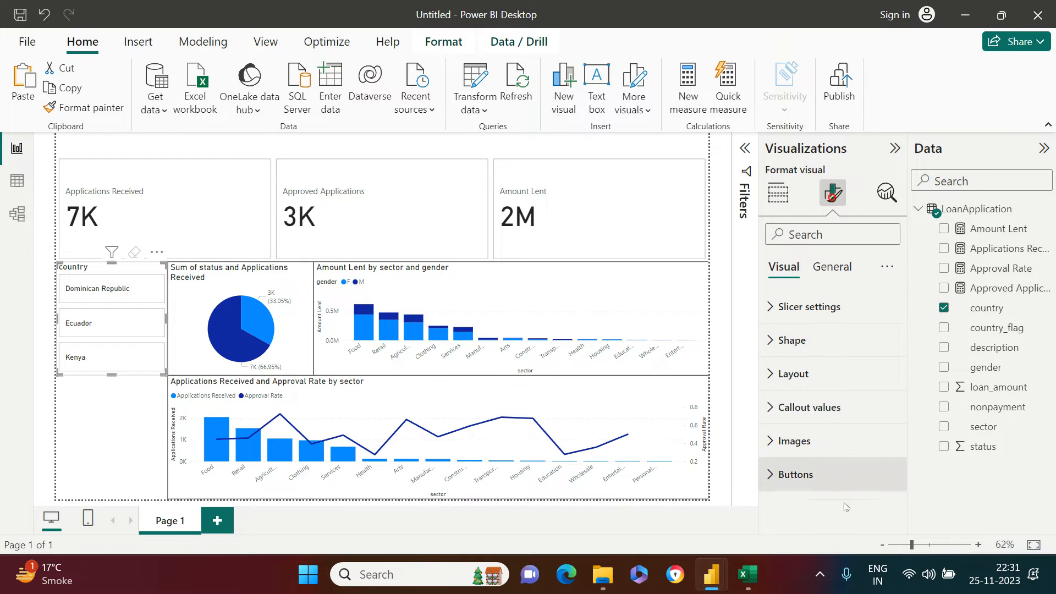
Open the image settings of the country slicer and bring the image field into view.
click(801, 441)
scroll(841, 498, down, 3)
scroll(841, 497, down, 1)
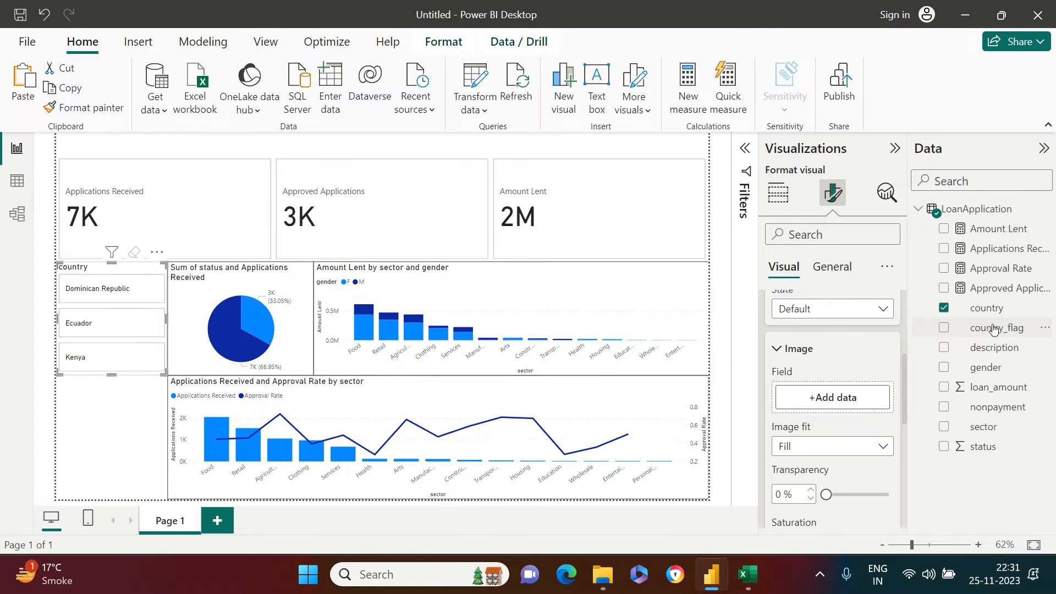
drag(994, 328, 995, 328)
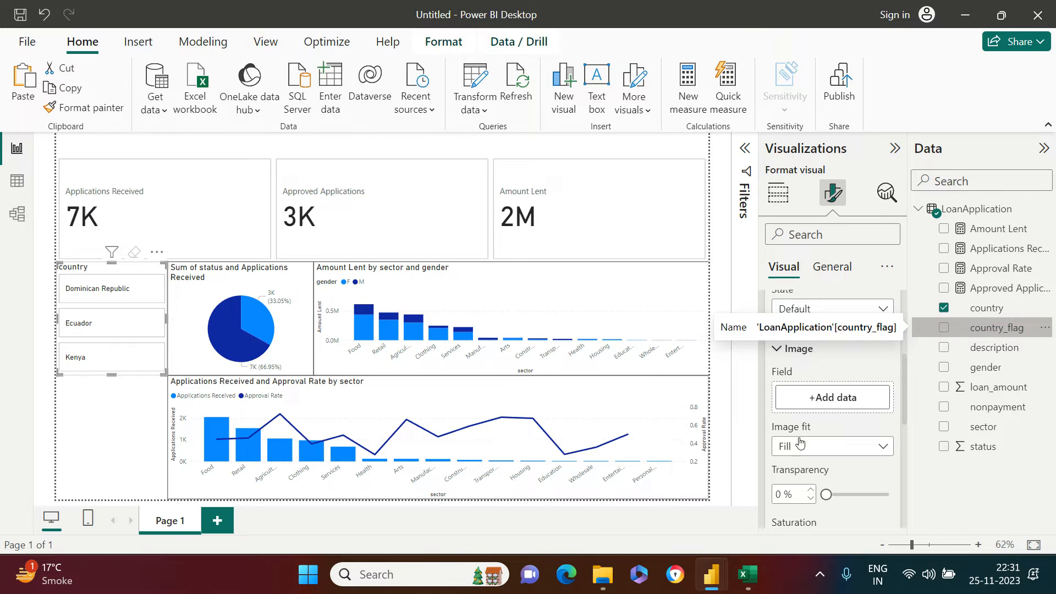
click(831, 400)
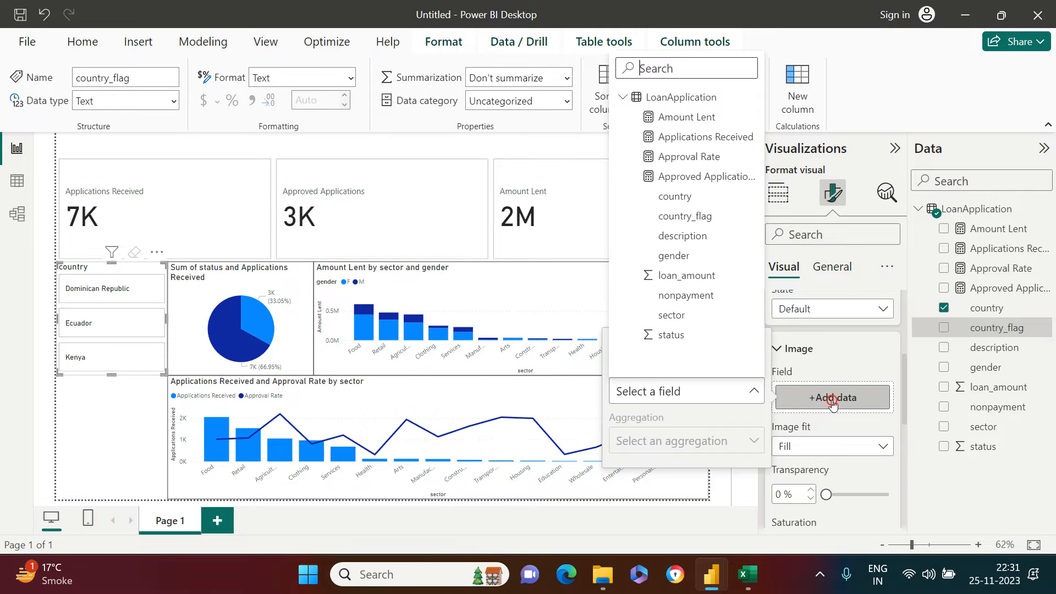
click(846, 353)
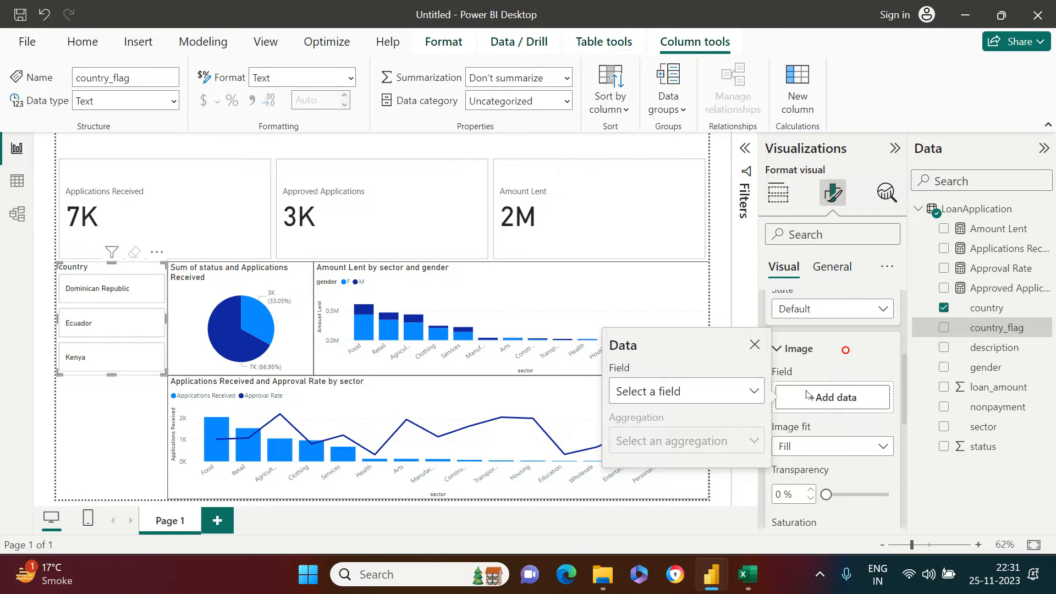
click(740, 296)
click(840, 399)
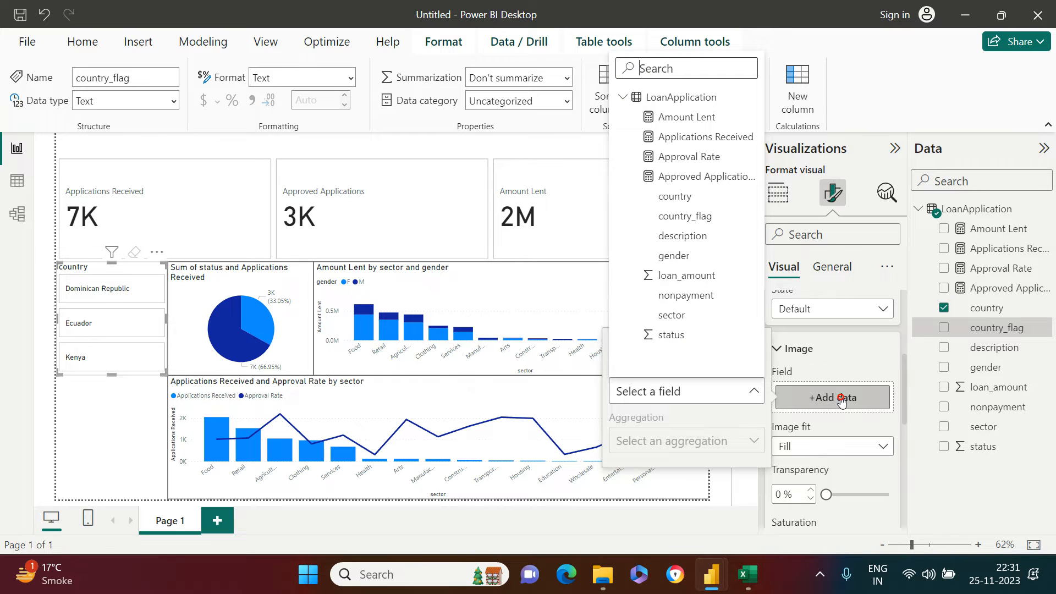
click(735, 489)
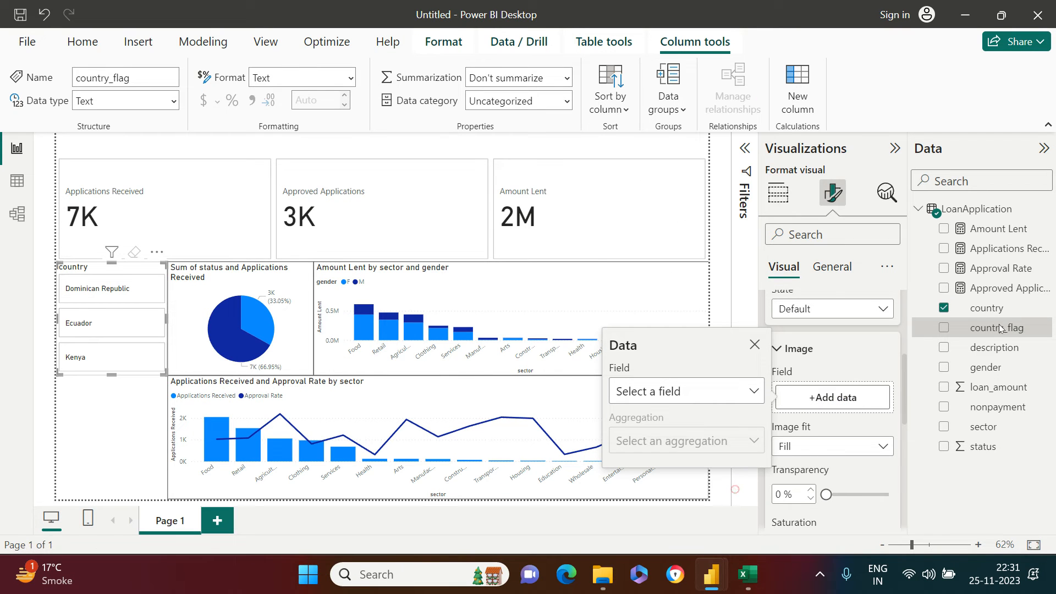
click(966, 498)
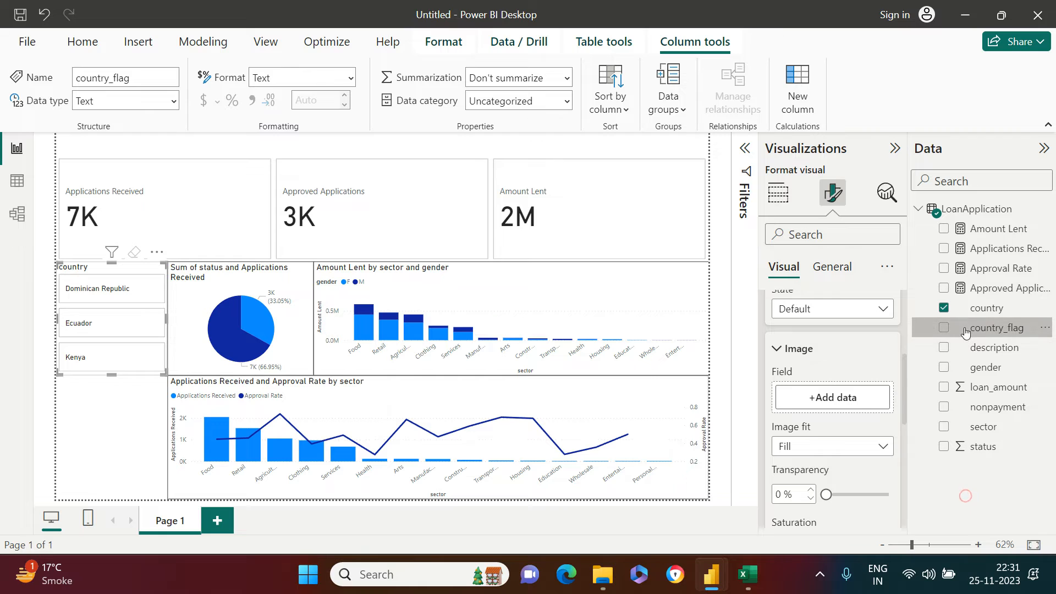
Use country_flag as the country slicer's image field and stretch the slicer down to the bottom edge of the page.
click(814, 403)
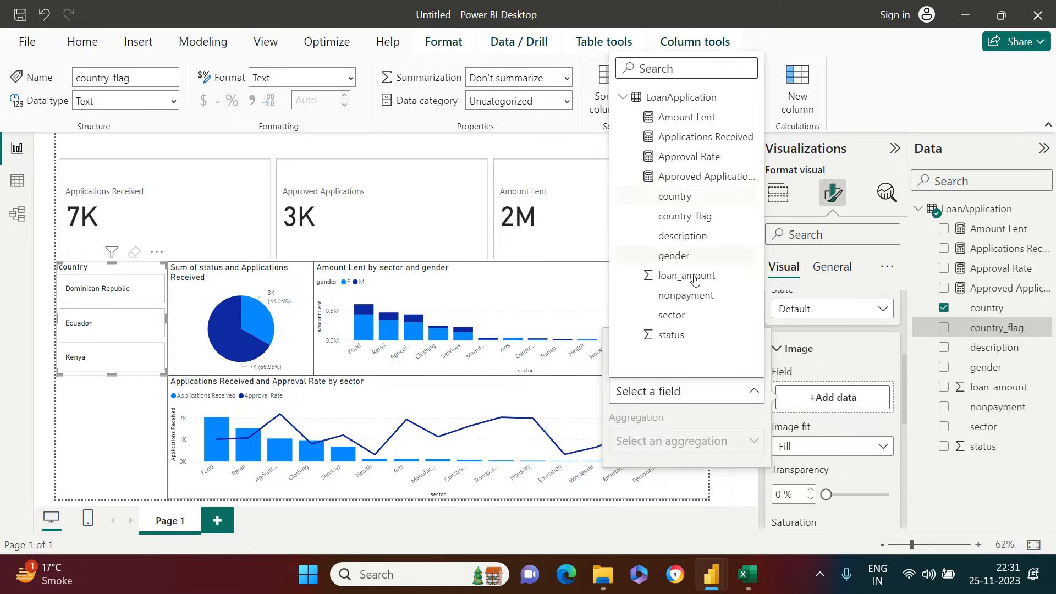
click(683, 216)
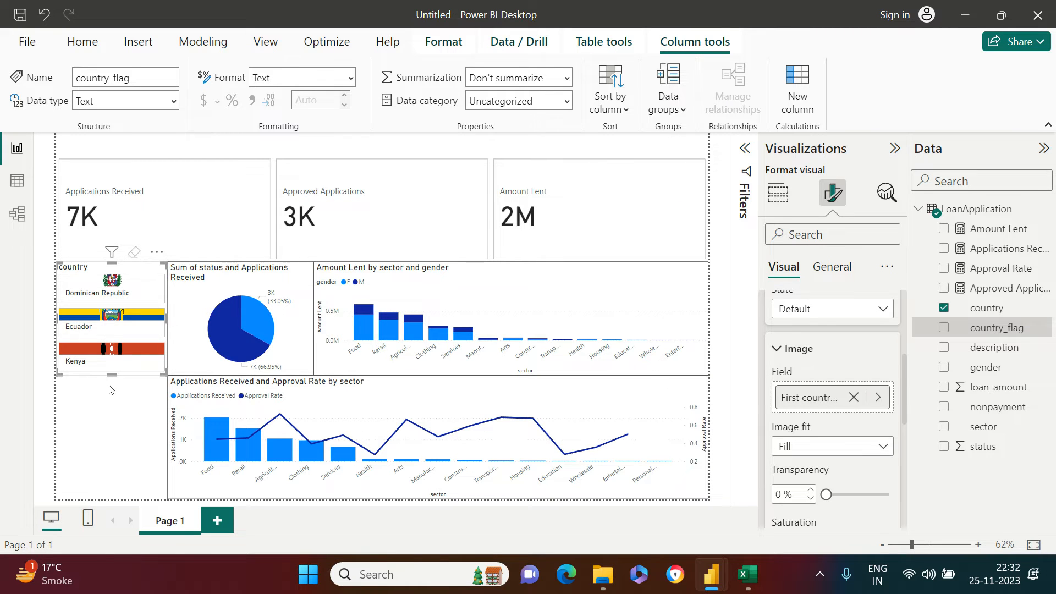
drag(108, 373, 101, 498)
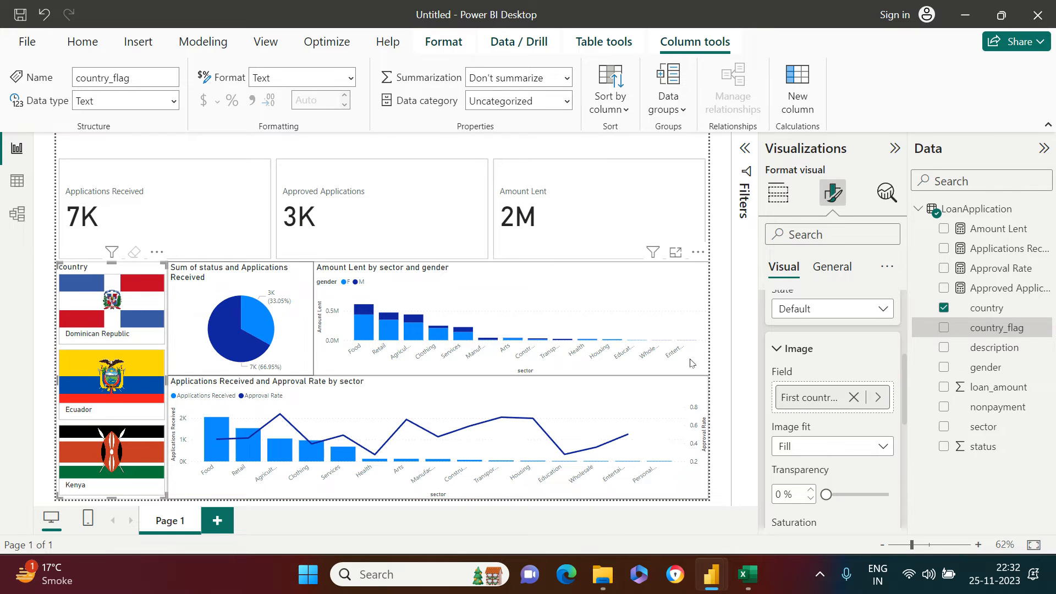
click(724, 352)
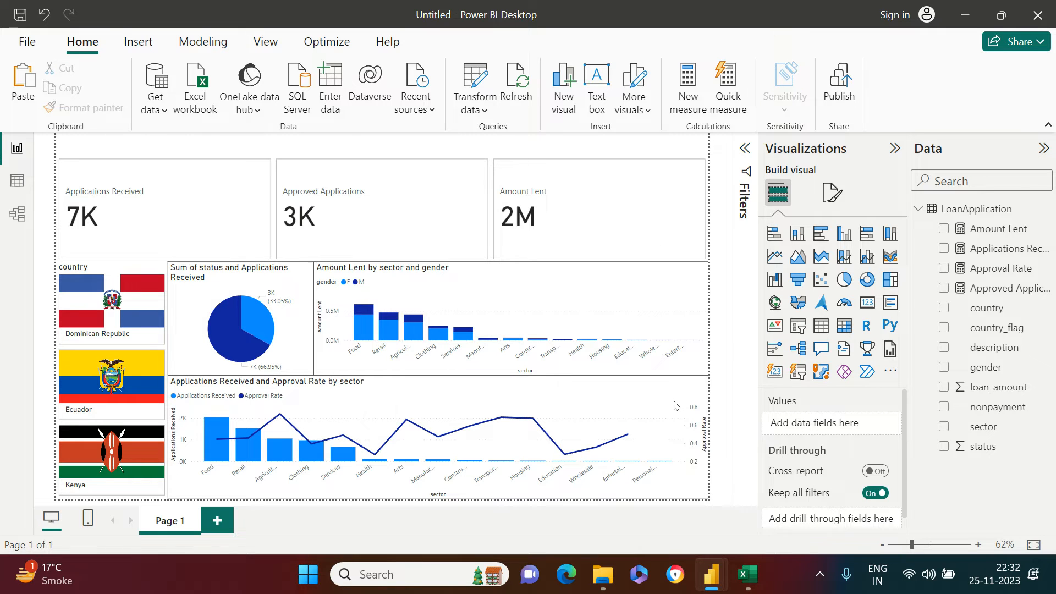
Select the Applications Received and Approval Rate by sector chart and open its formatting options.
click(602, 391)
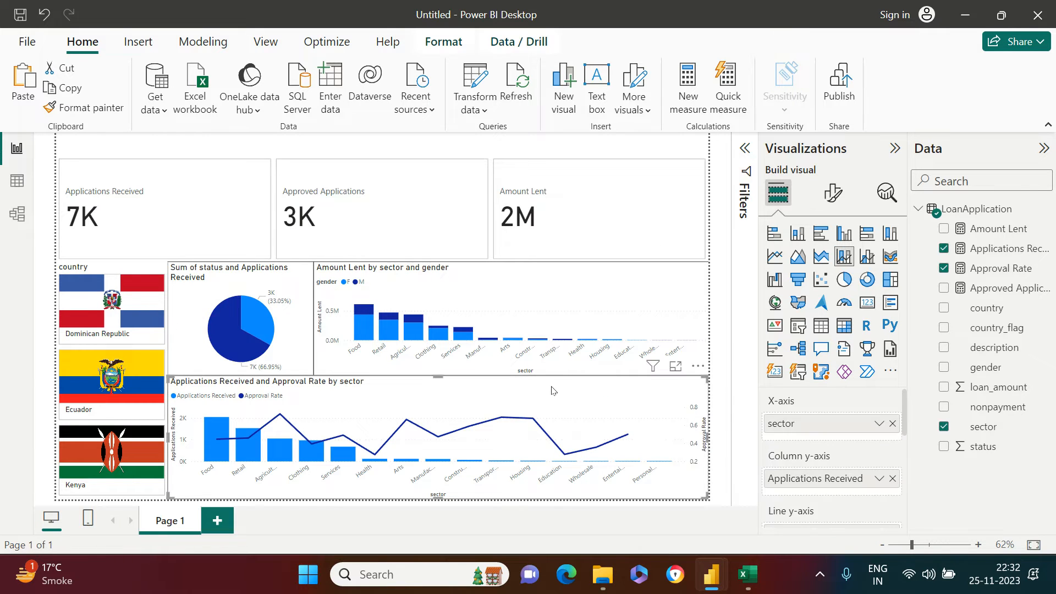
click(843, 197)
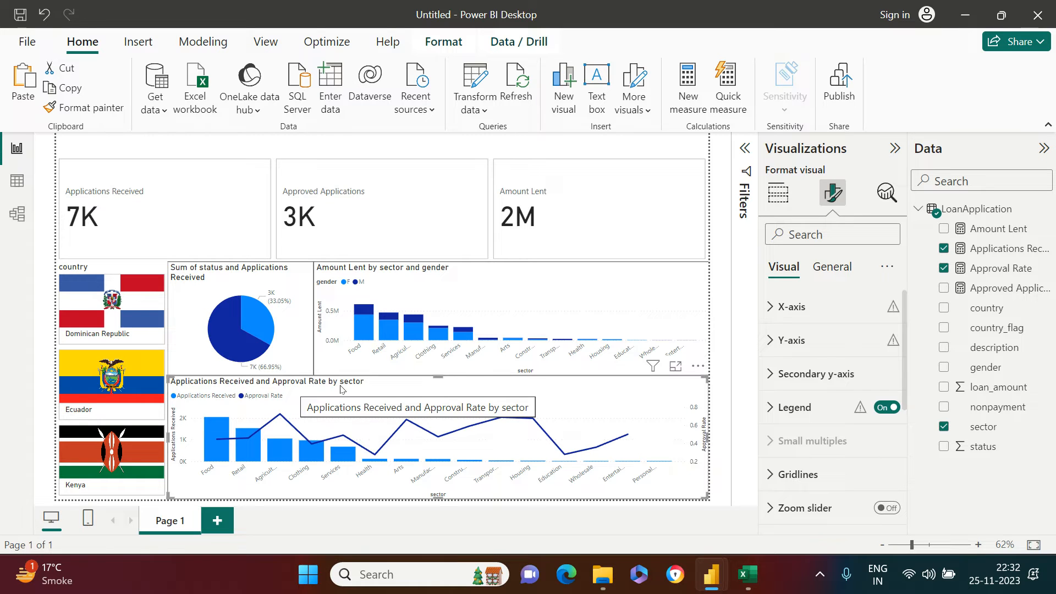
click(777, 192)
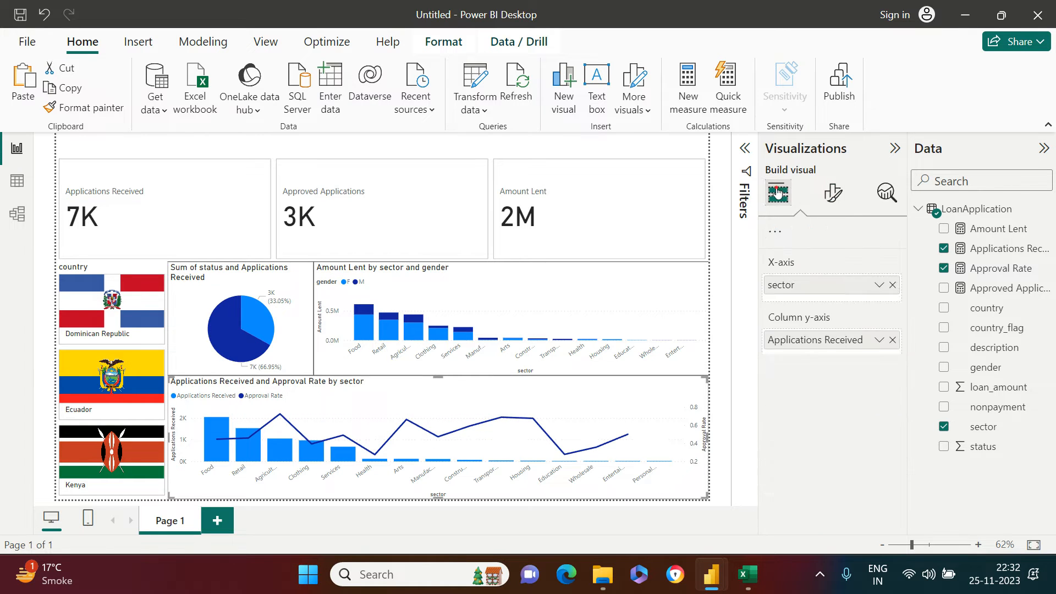
scroll(823, 458, down, 1)
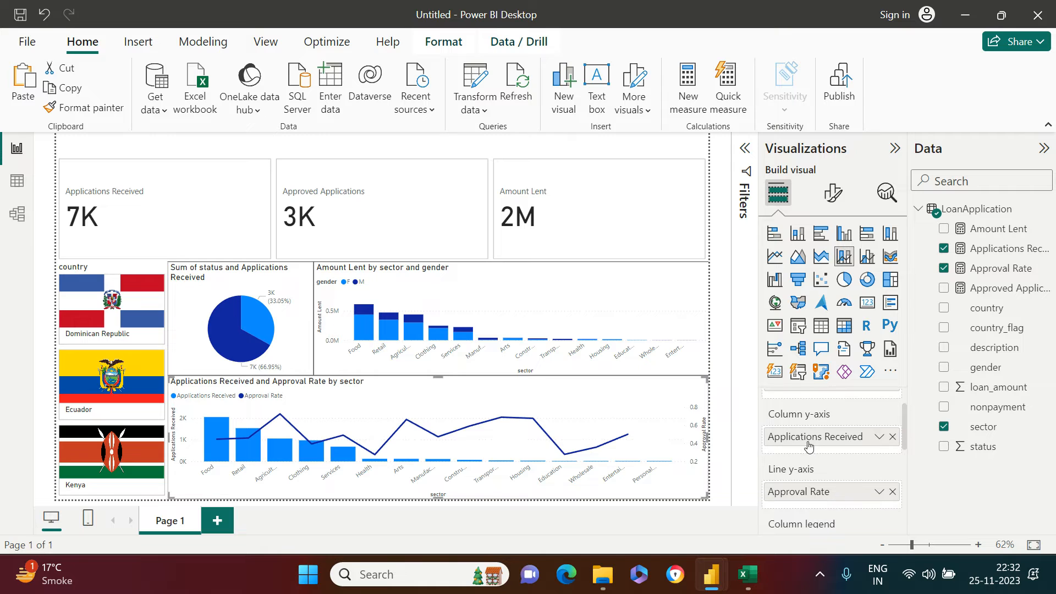
click(878, 436)
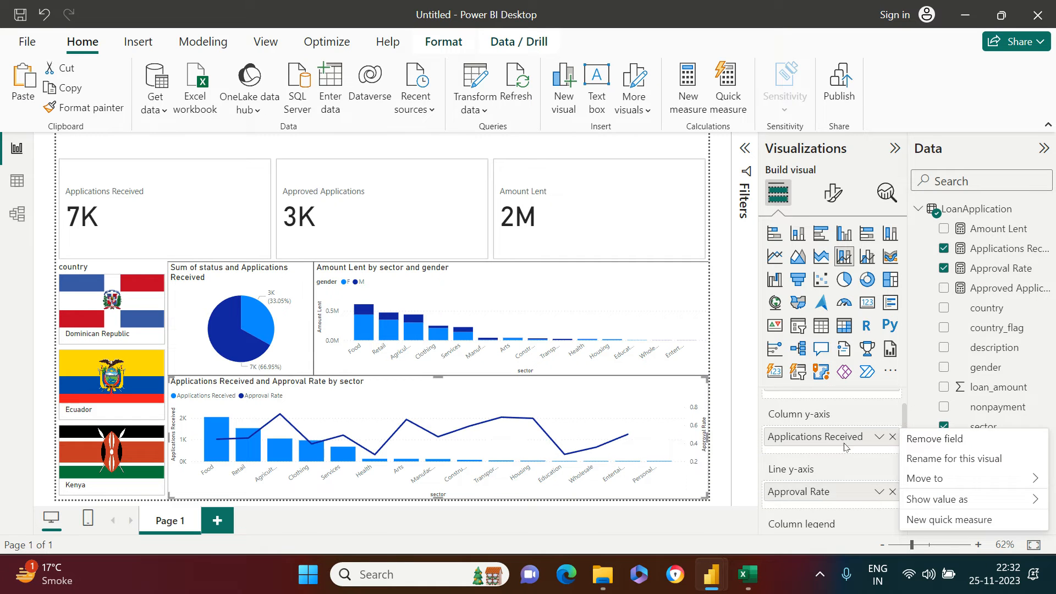
click(935, 460)
click(791, 438)
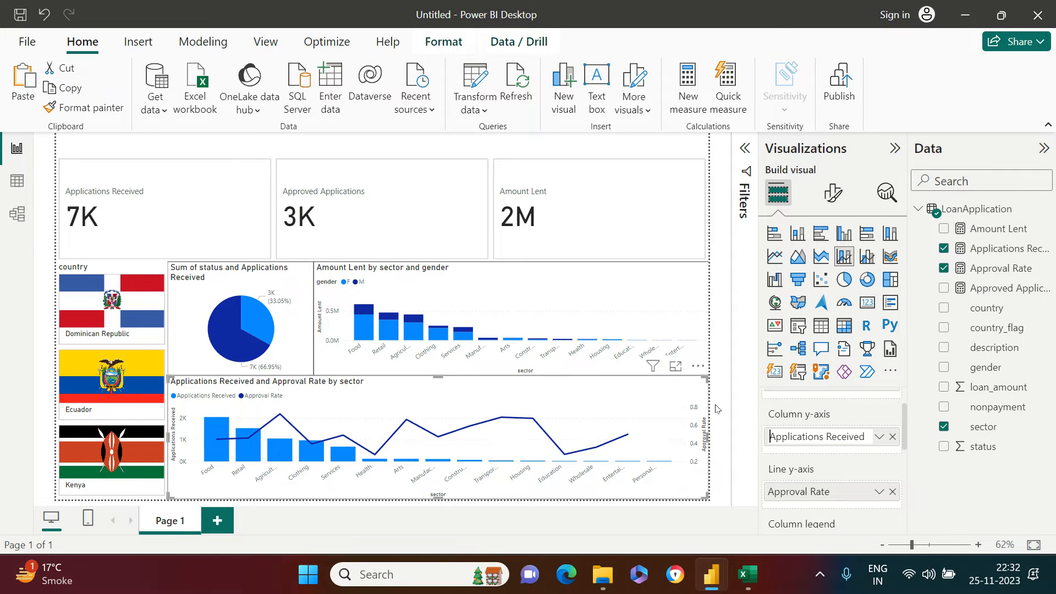
click(749, 471)
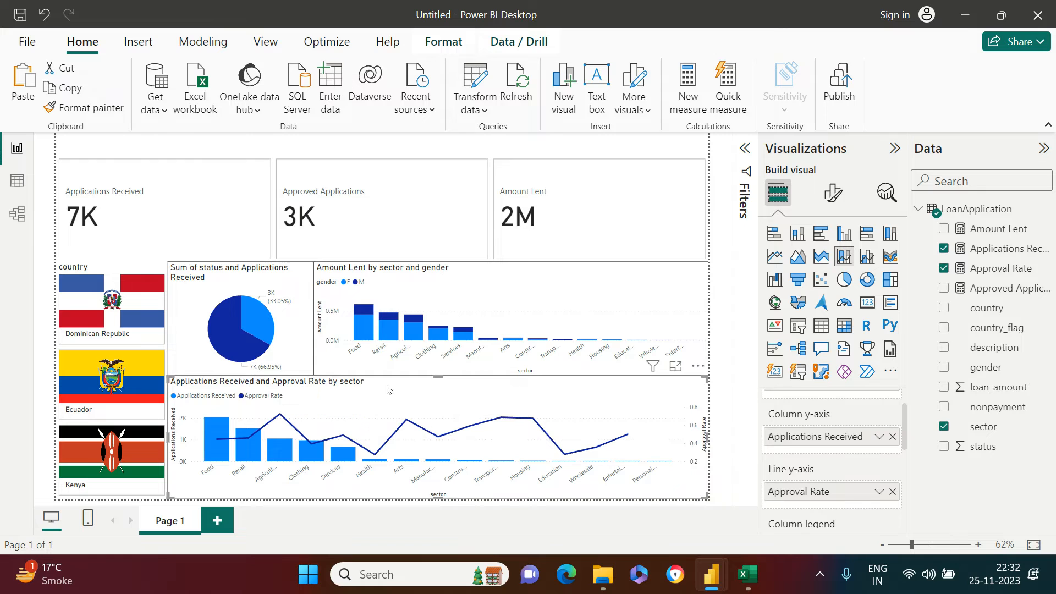
Change the combo chart's title to "Applications Received and Approval Rate by Sector".
click(833, 194)
click(836, 268)
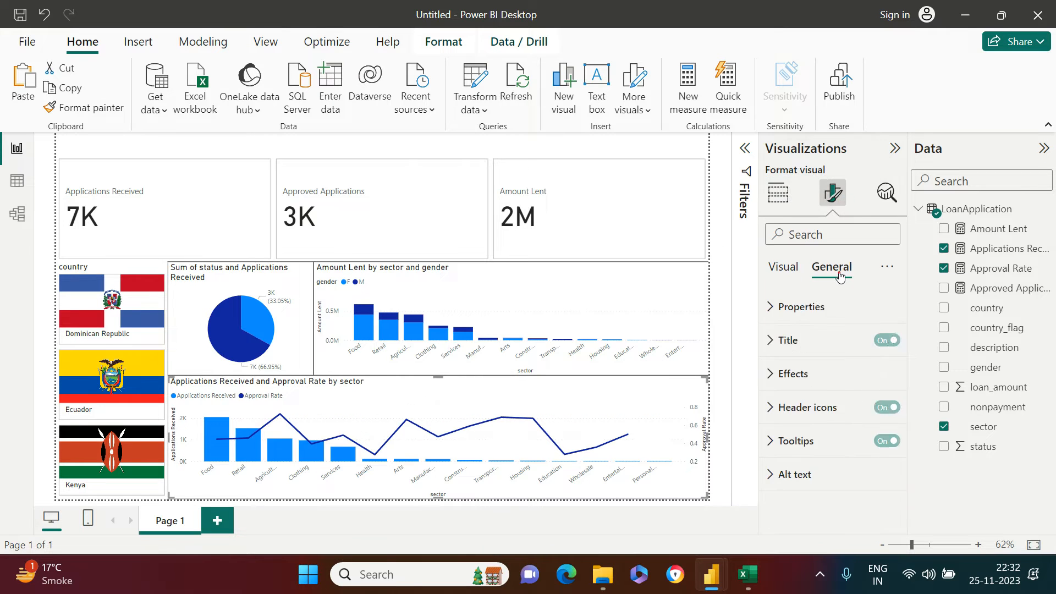
click(781, 345)
click(823, 387)
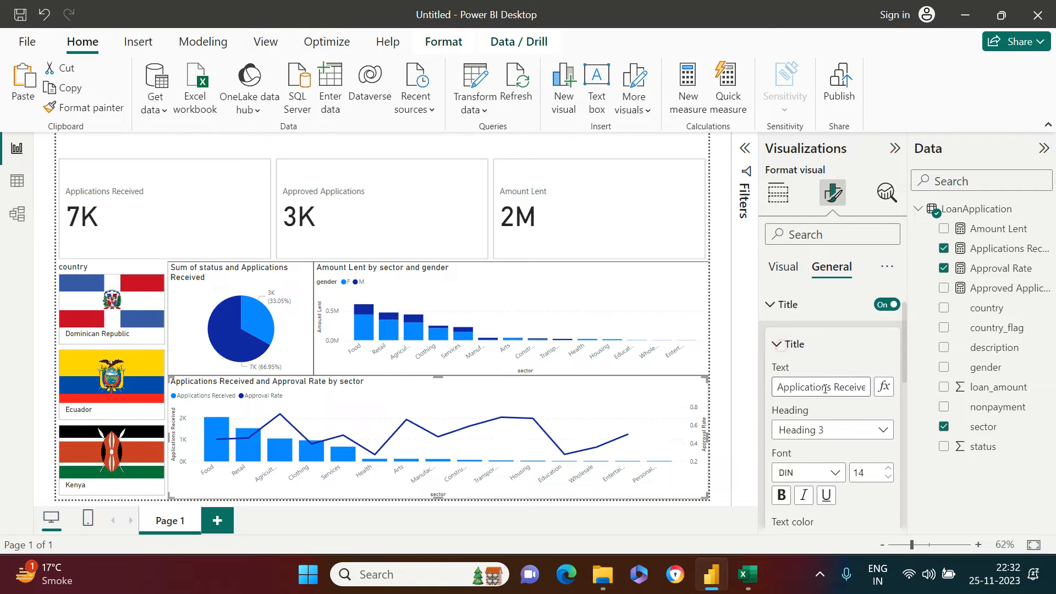
key(End)
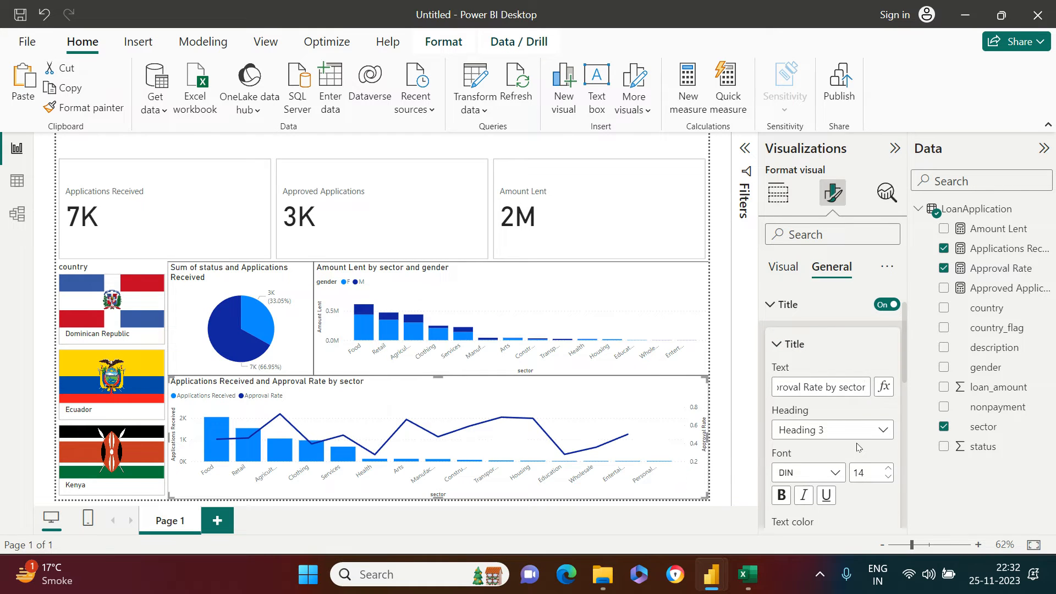
key(Delete)
text(S)
click(783, 267)
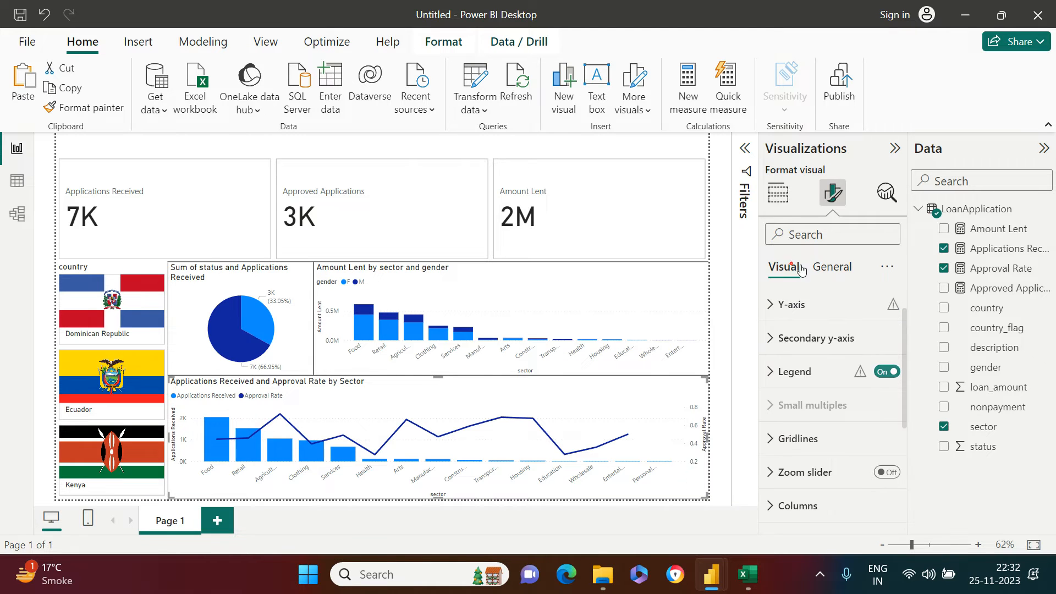
Centre the combo chart's title horizontally and make it bold.
click(841, 265)
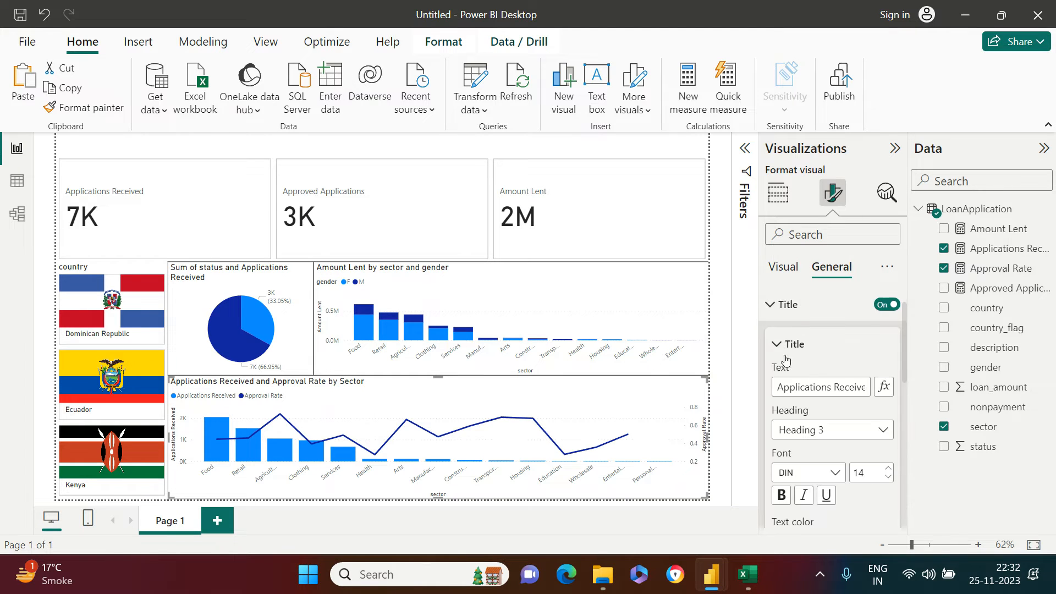
scroll(778, 346, down, 3)
click(803, 485)
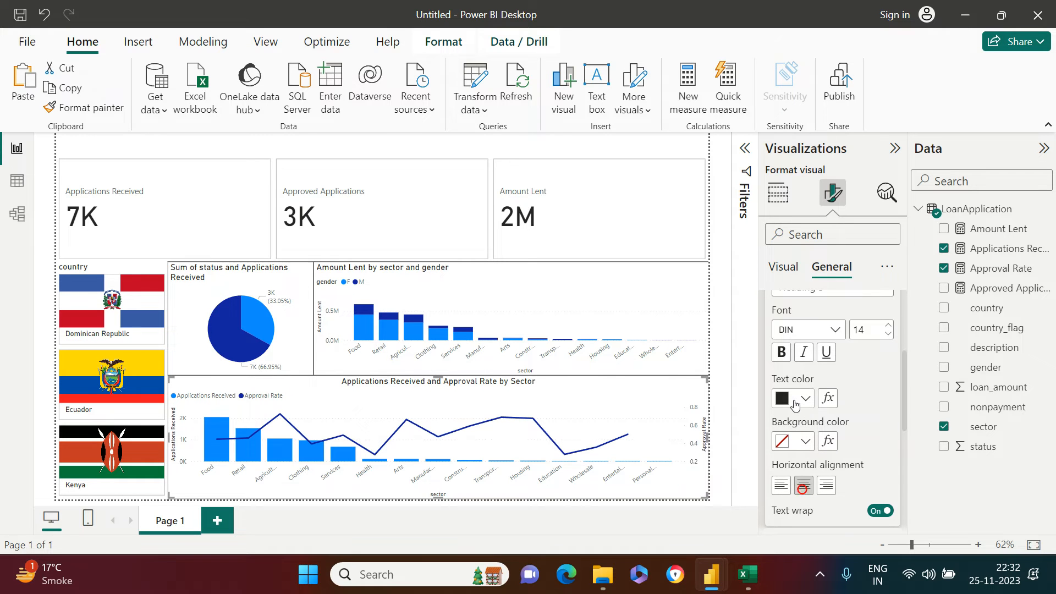
click(781, 352)
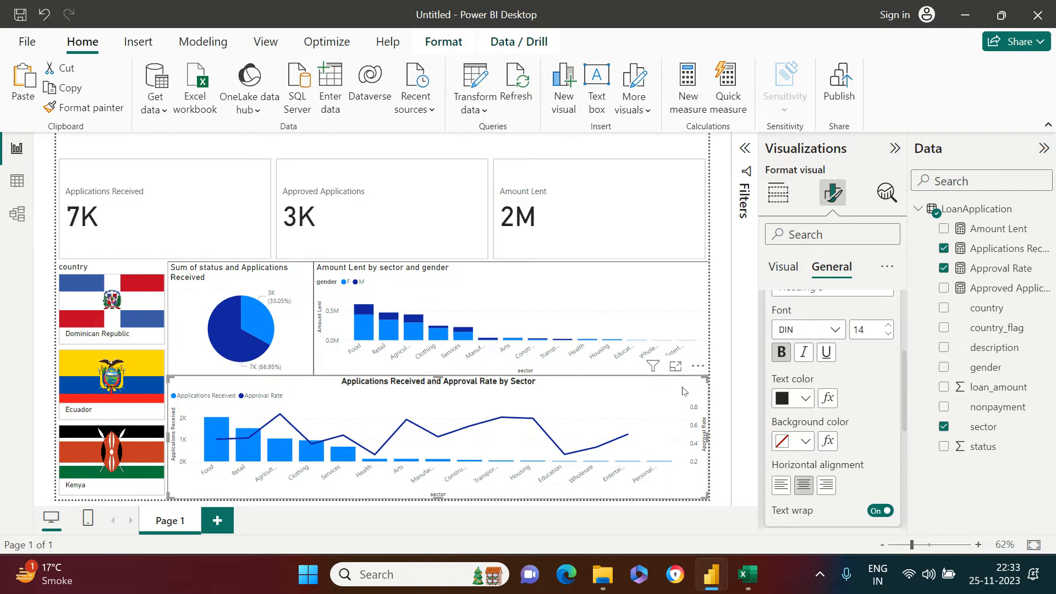
scroll(846, 418, up, 4)
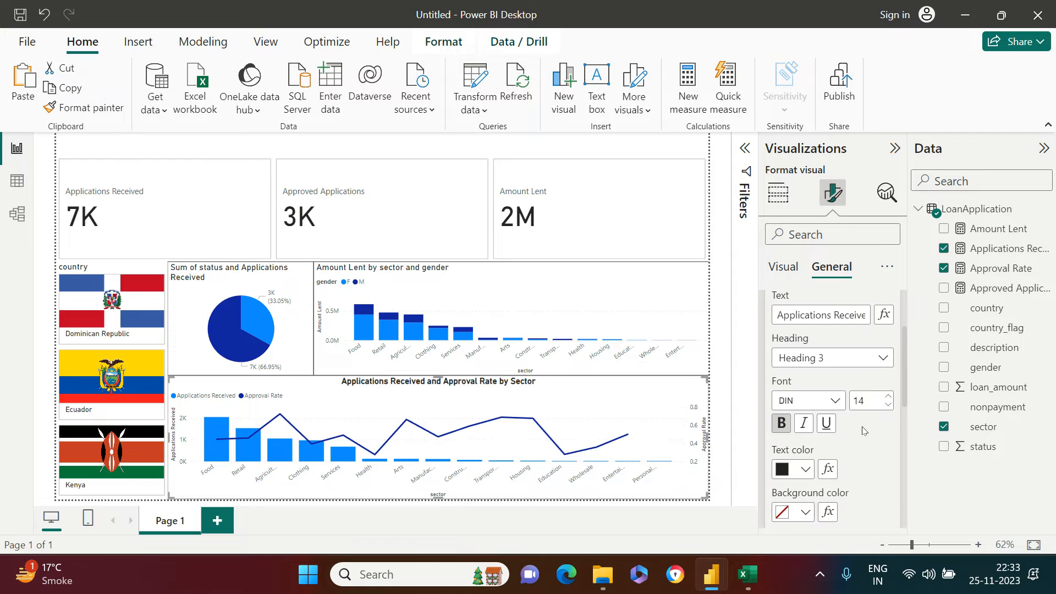
click(766, 341)
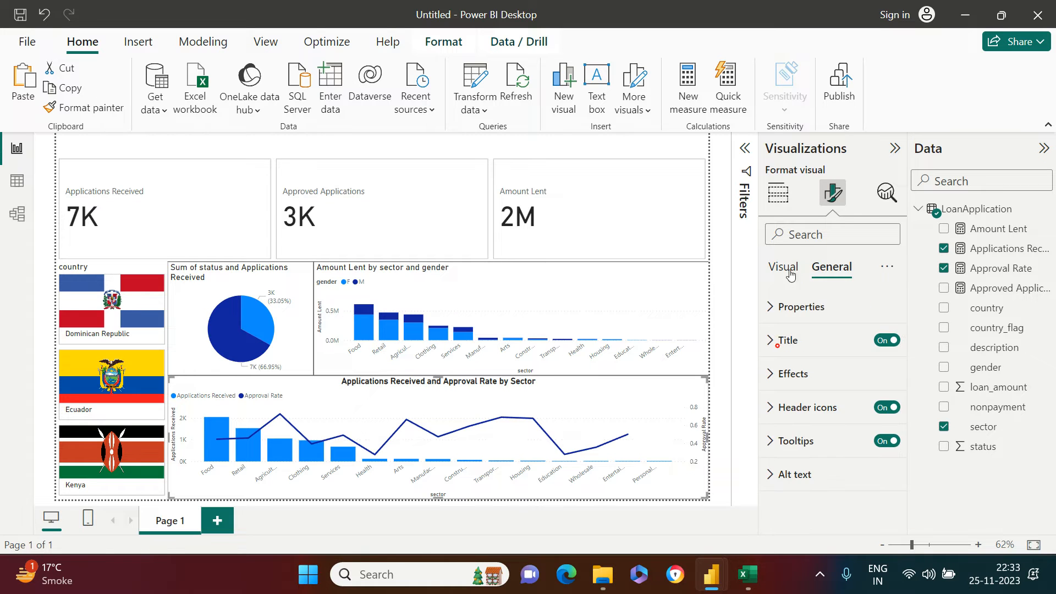
click(784, 266)
click(819, 411)
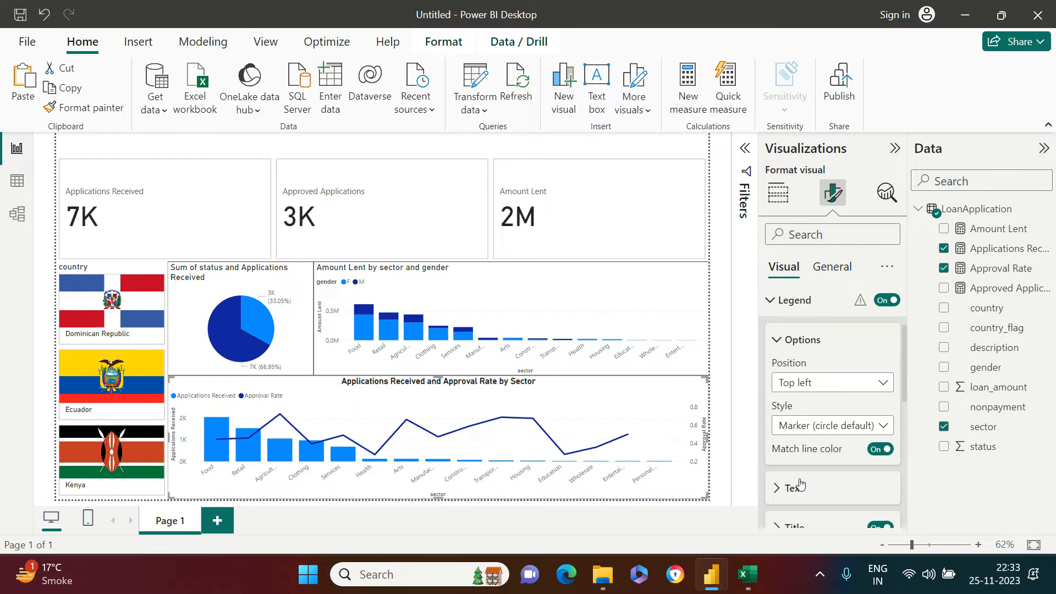
scroll(808, 474, up, 2)
Rename the combo chart's column y-axis field to "# Applications Received" for this visual only.
click(777, 201)
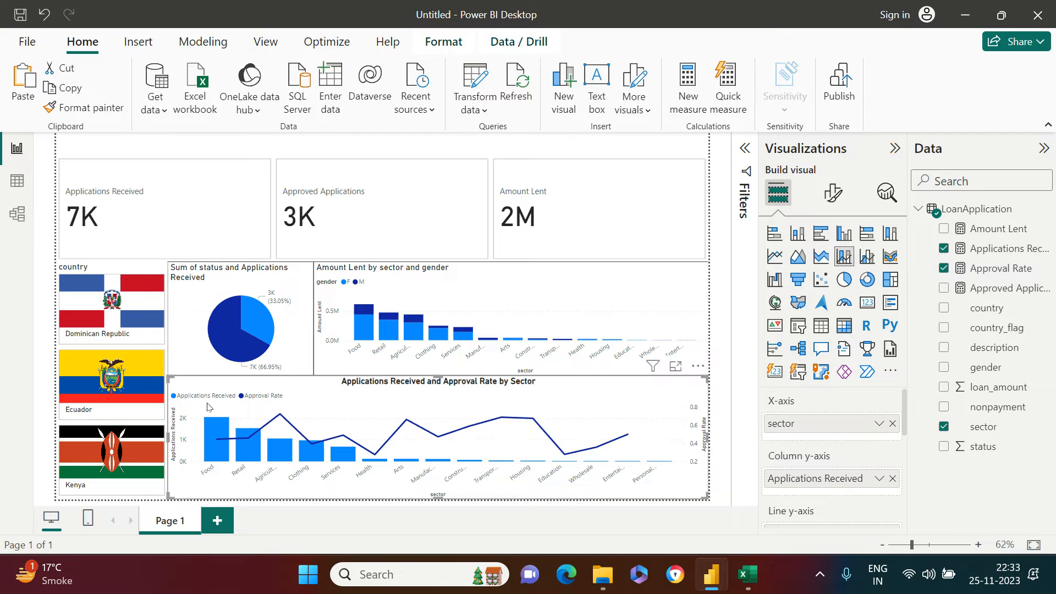
click(879, 478)
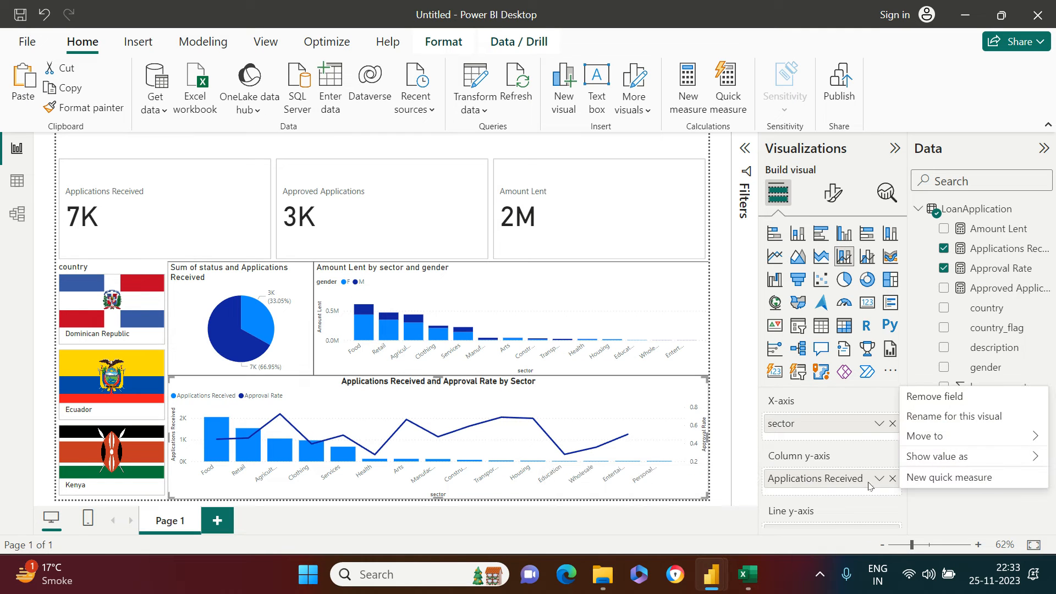
click(946, 417)
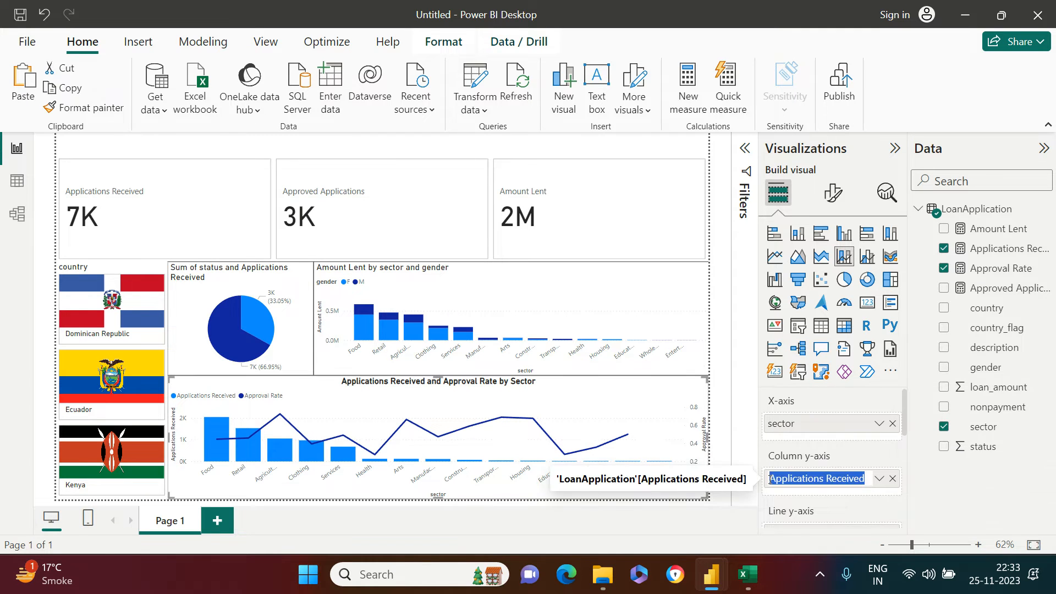
click(768, 479)
text(#)
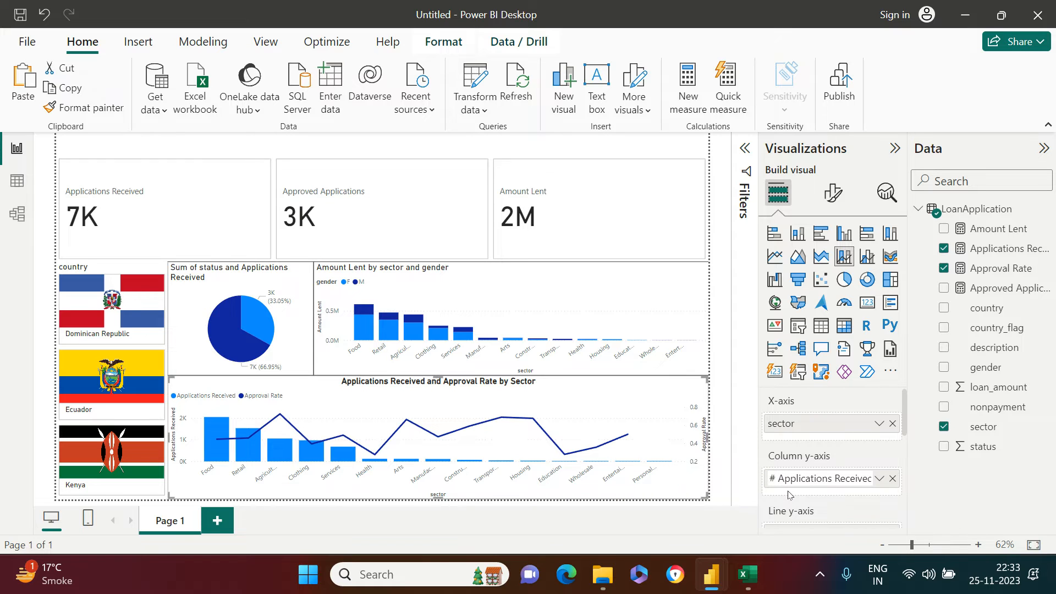
key(Return)
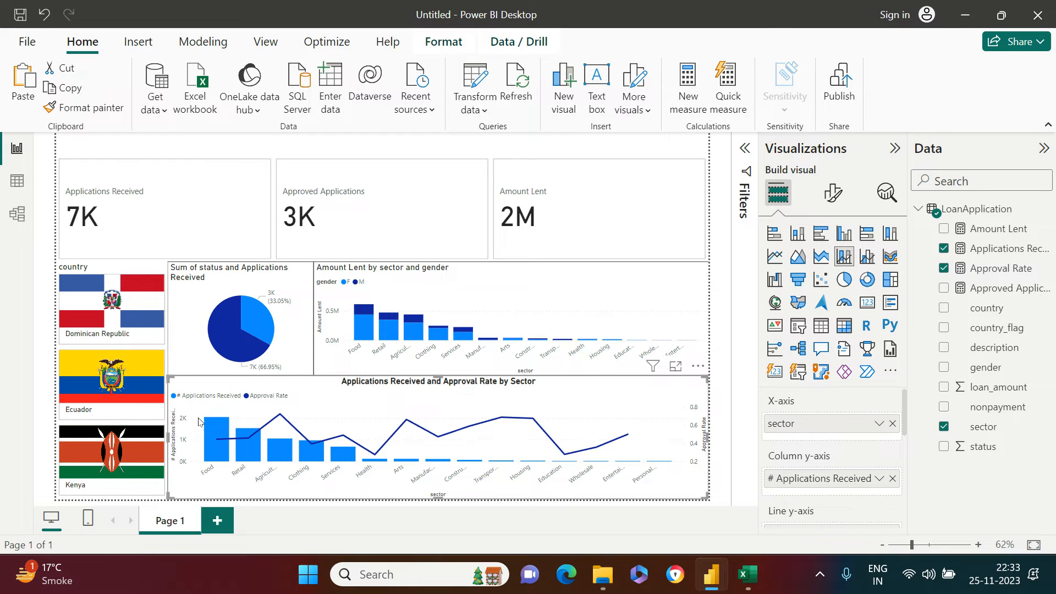
Make the combo chart's legend text bold and set the legend position to Bottom center.
click(833, 194)
click(803, 407)
scroll(821, 435, down, 3)
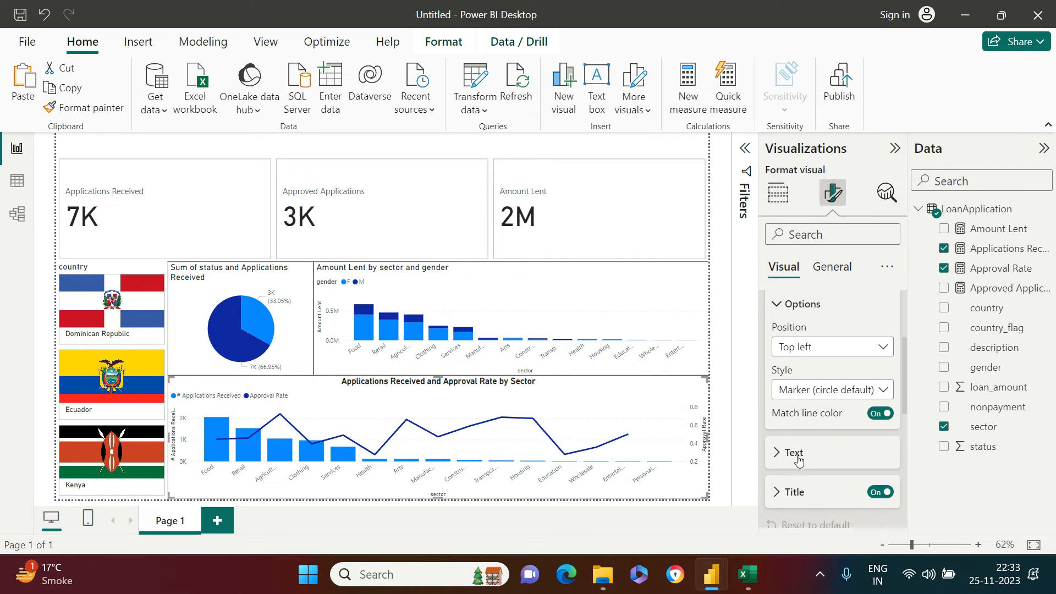
click(795, 453)
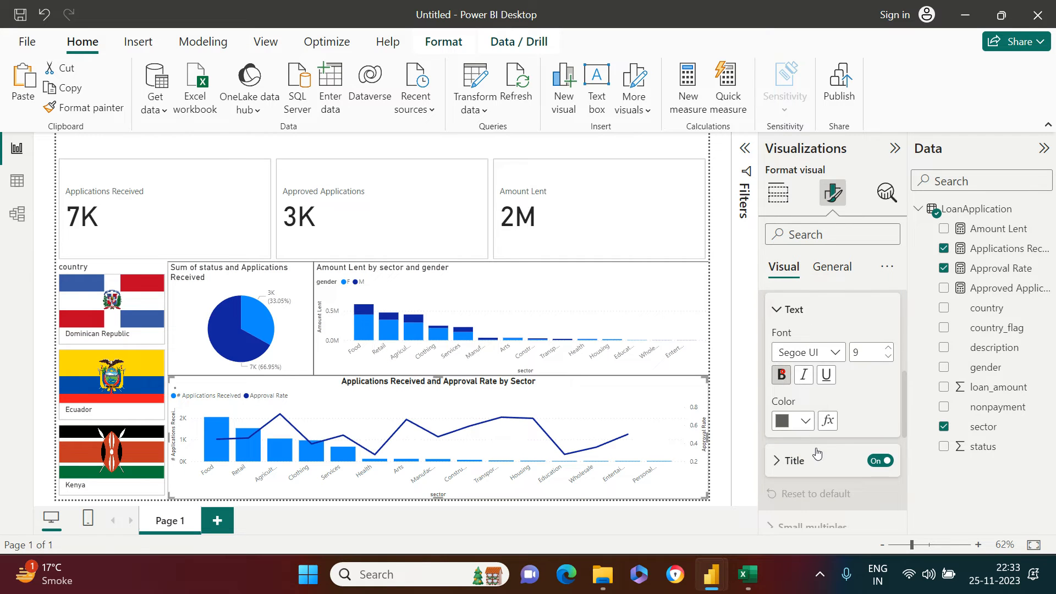
scroll(817, 454, up, 4)
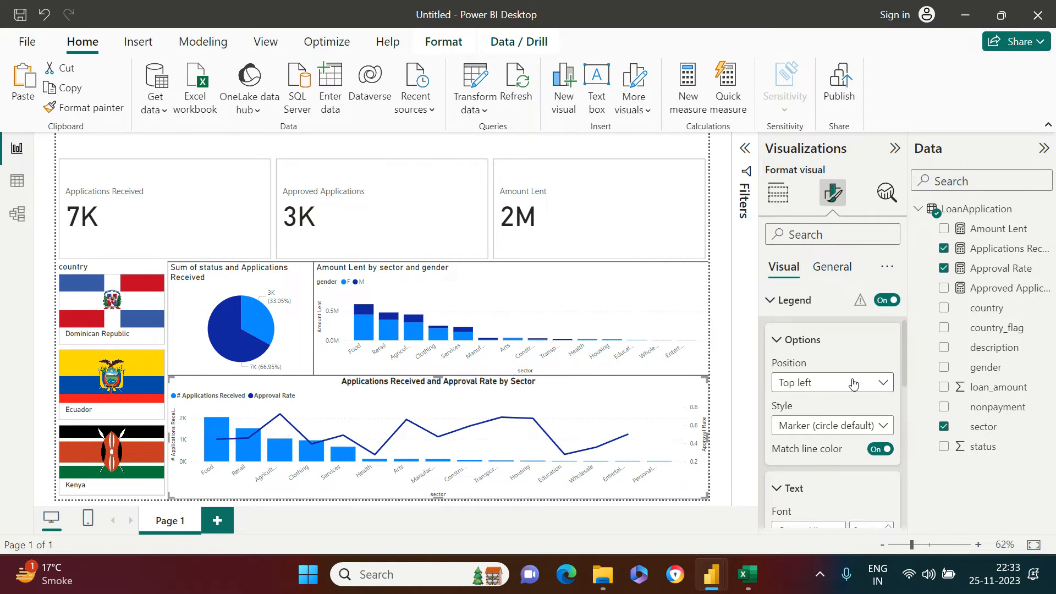
click(852, 383)
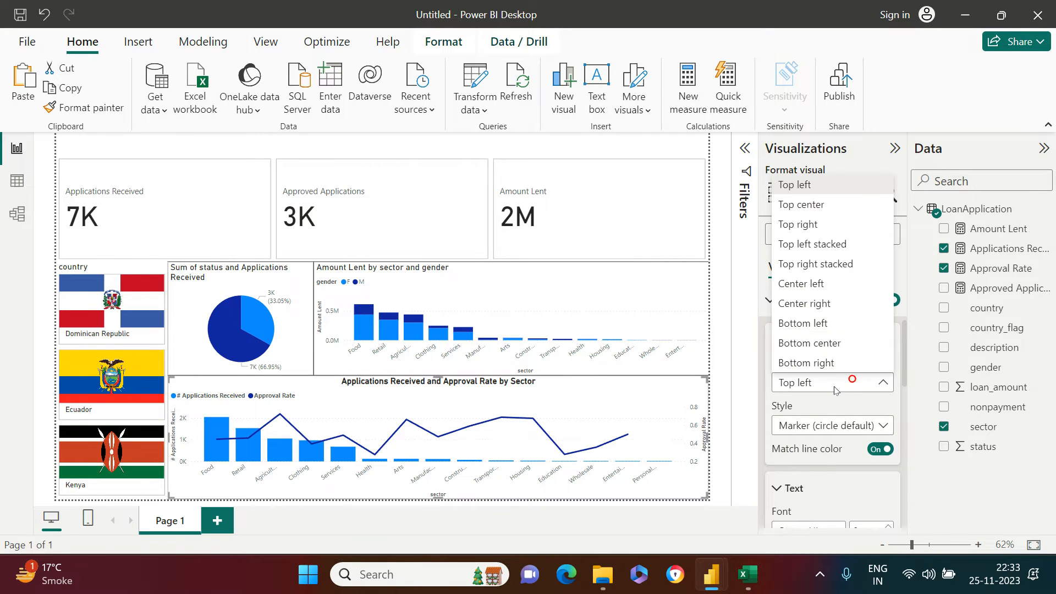
click(837, 343)
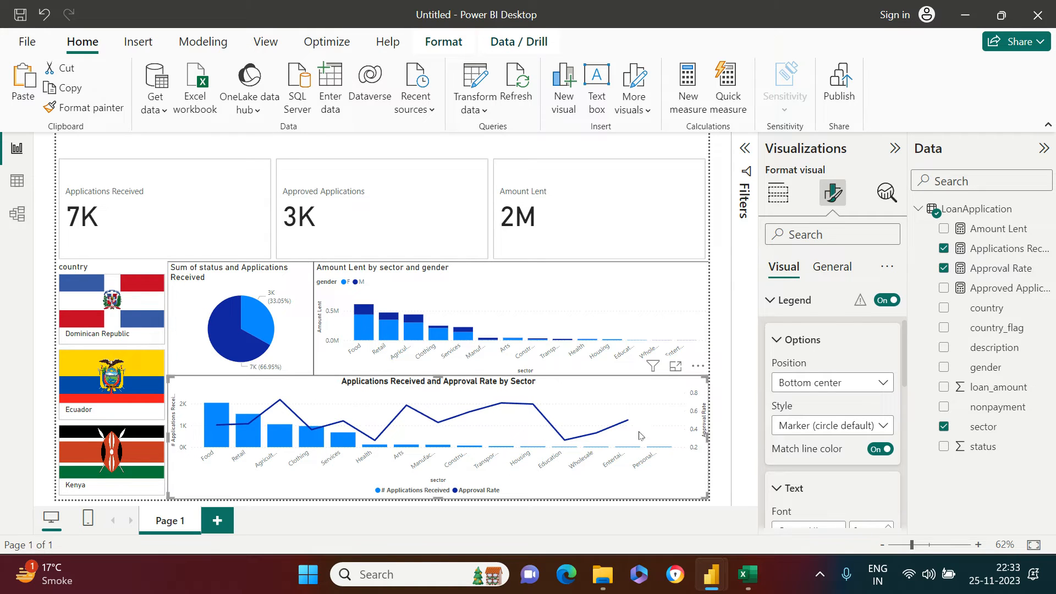
click(794, 301)
scroll(834, 418, up, 2)
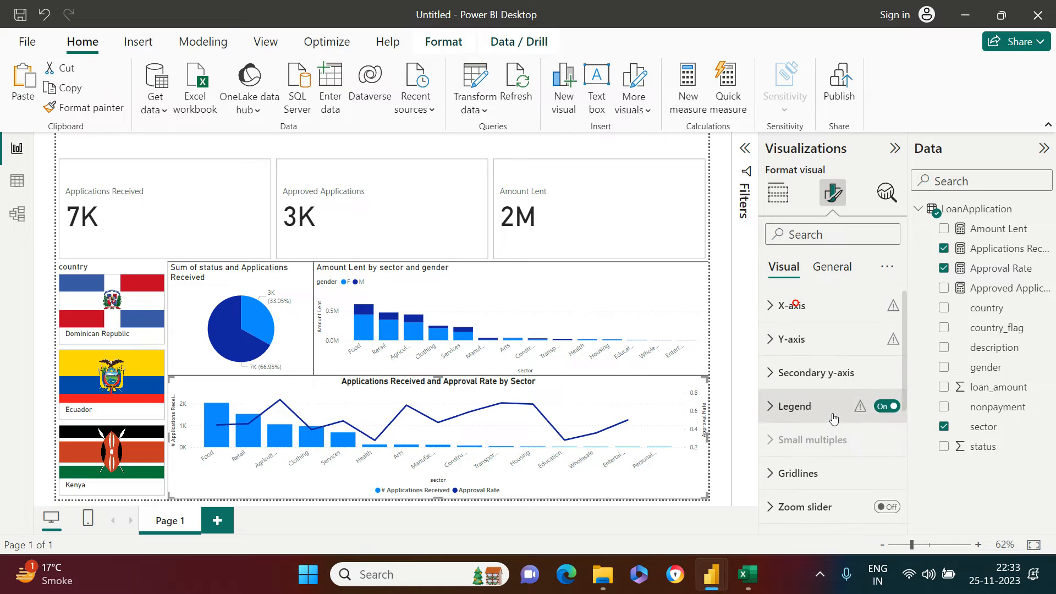
Make the combo chart's primary y-axis title bold.
click(778, 340)
scroll(829, 495, down, 3)
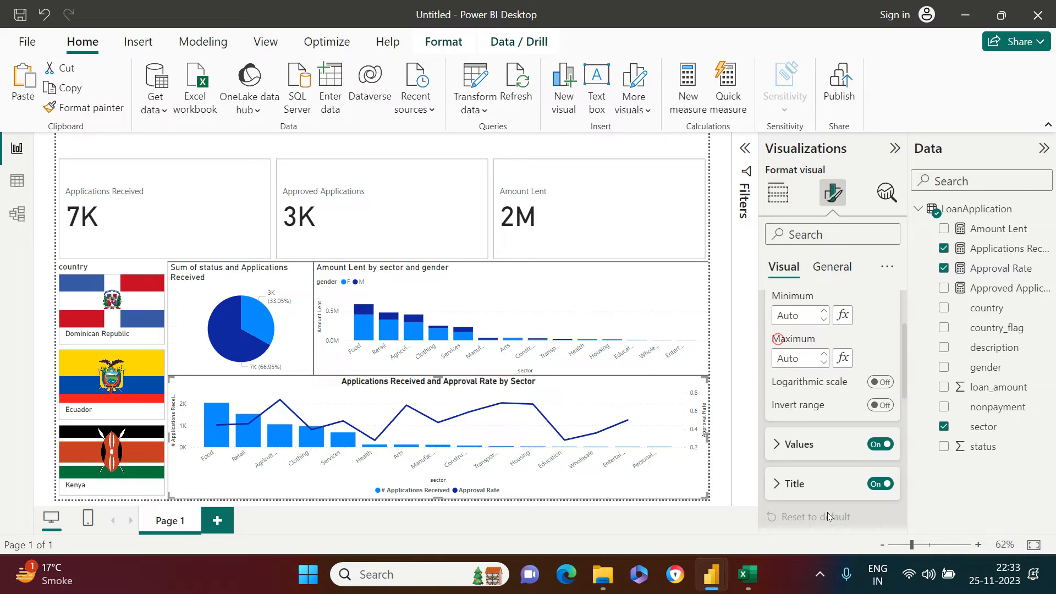
click(777, 484)
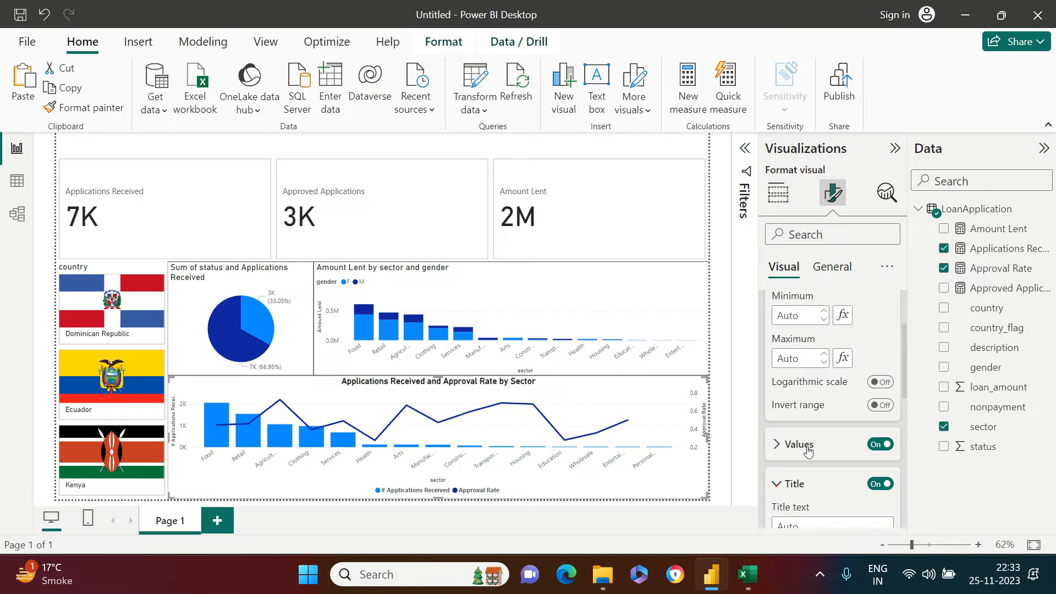
scroll(787, 484, down, 2)
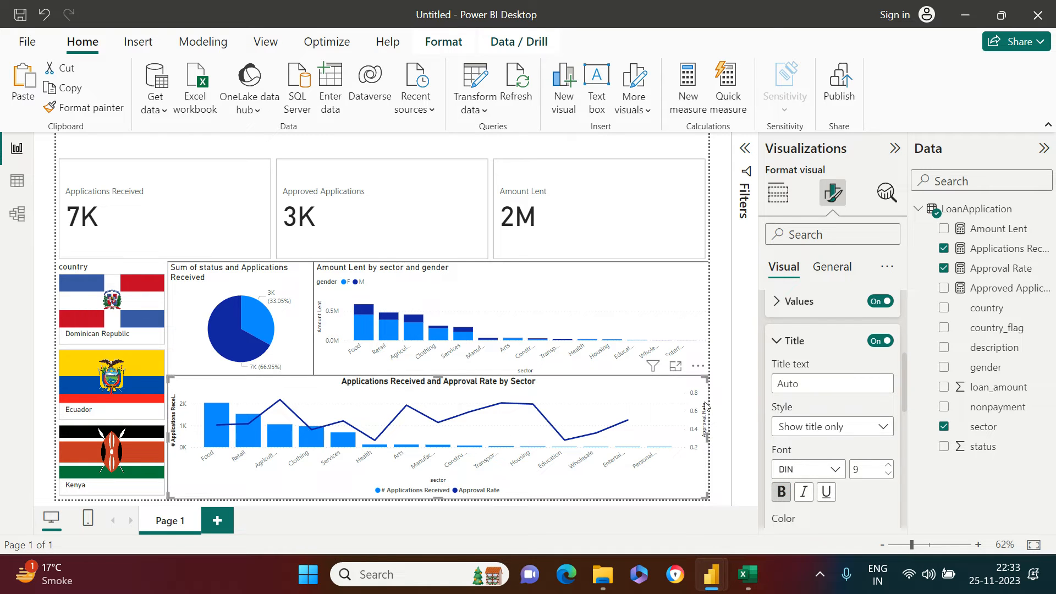
click(784, 346)
scroll(813, 439, up, 5)
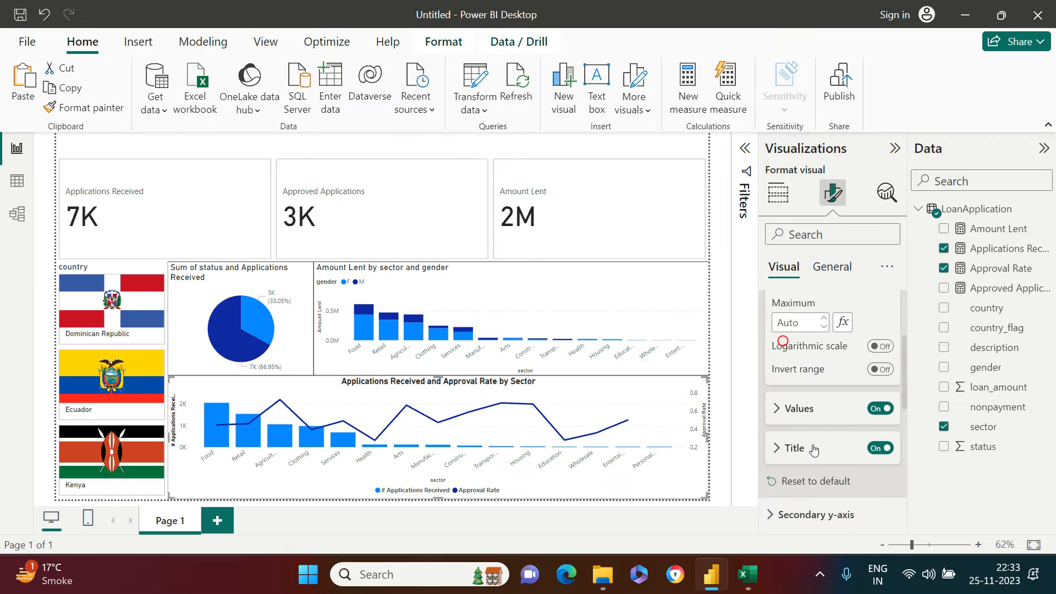
click(790, 340)
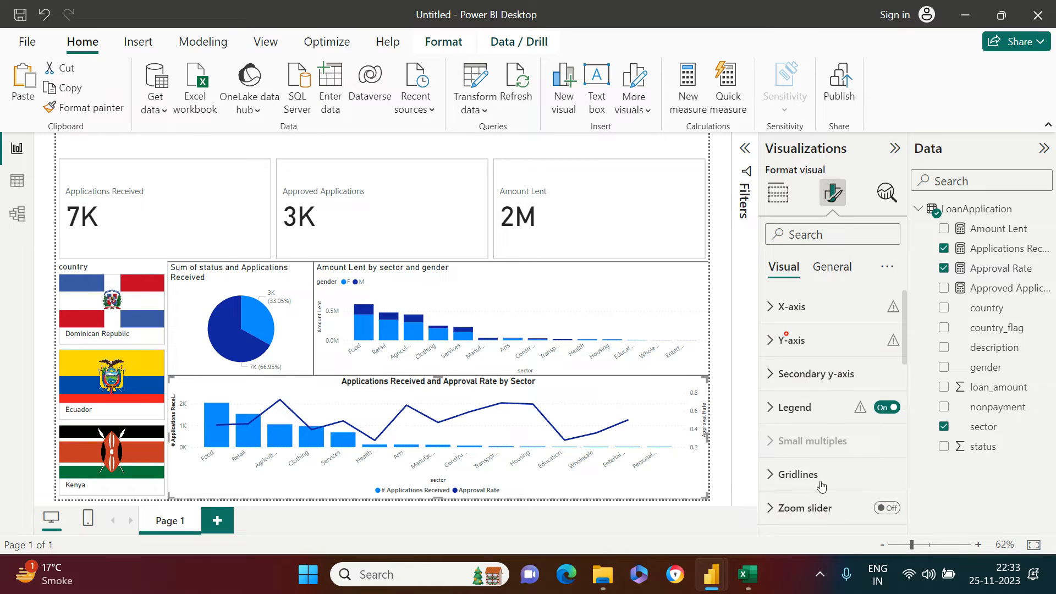
Make the combo chart's x-axis title bold.
click(782, 320)
scroll(843, 513, down, 4)
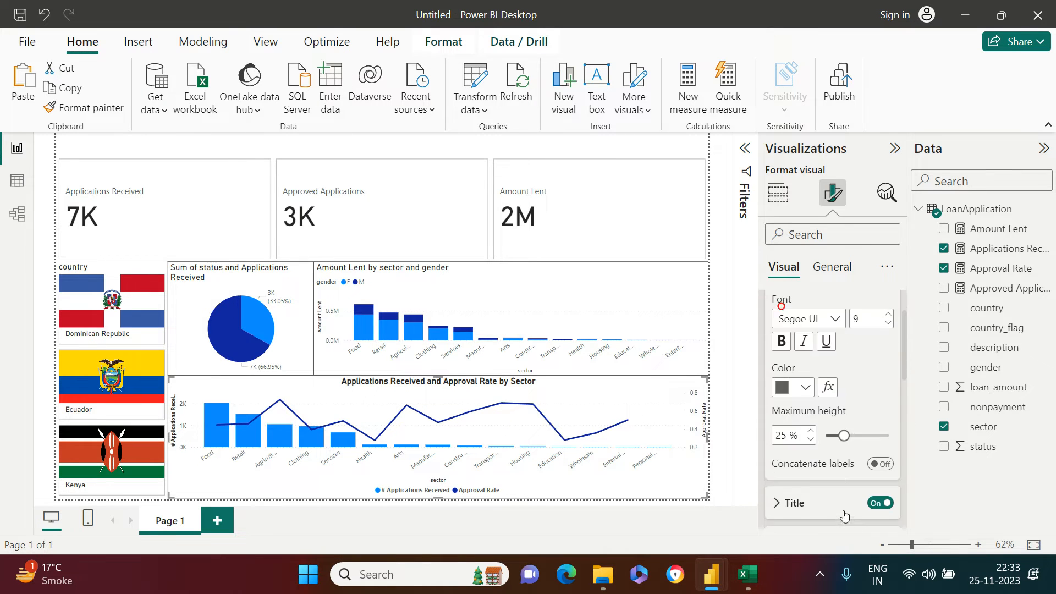
click(794, 430)
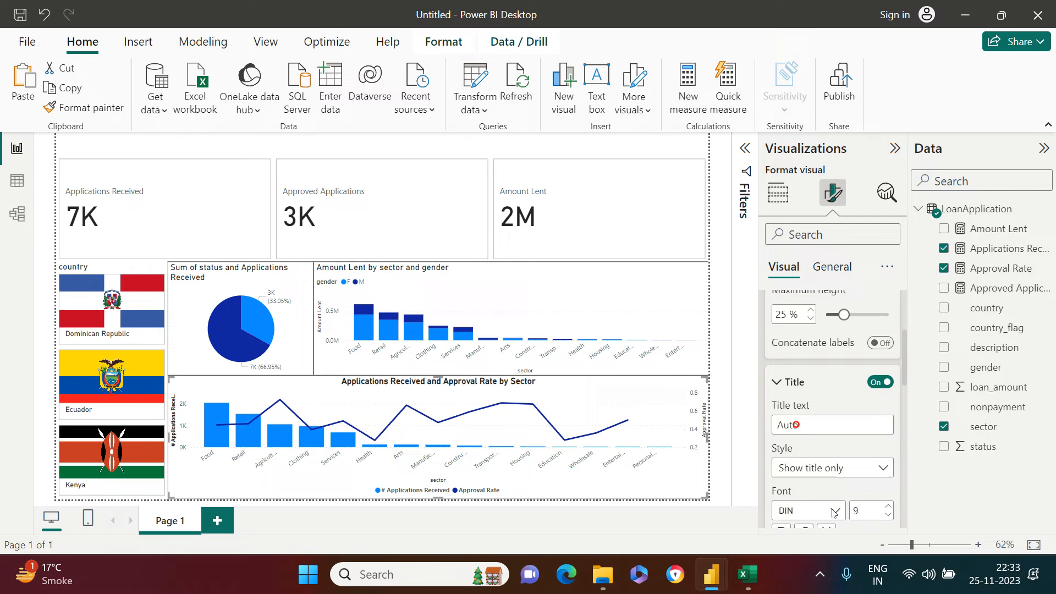
scroll(797, 429, down, 3)
click(782, 403)
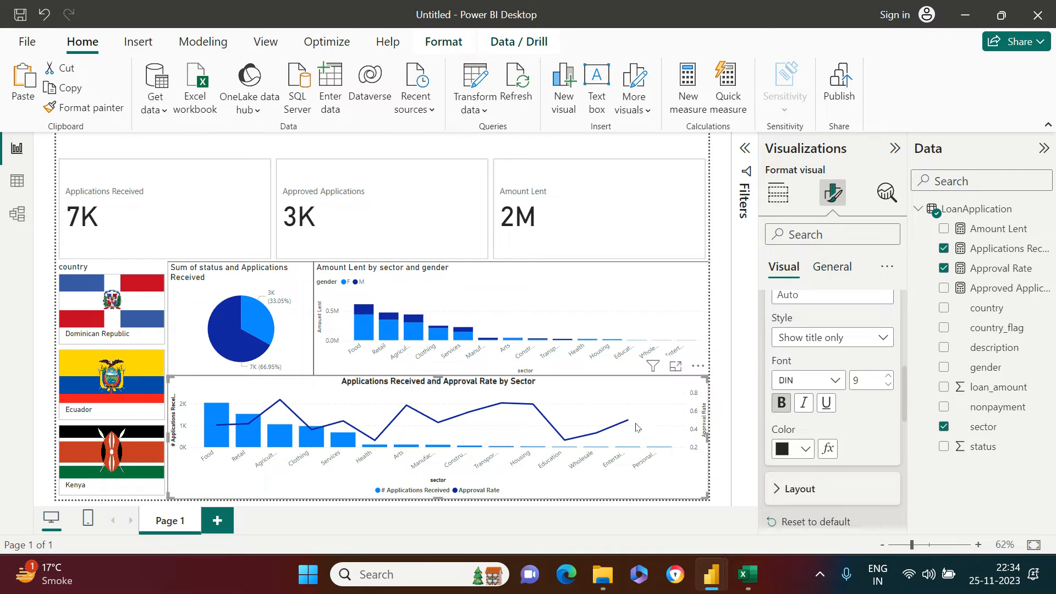
scroll(812, 475, up, 5)
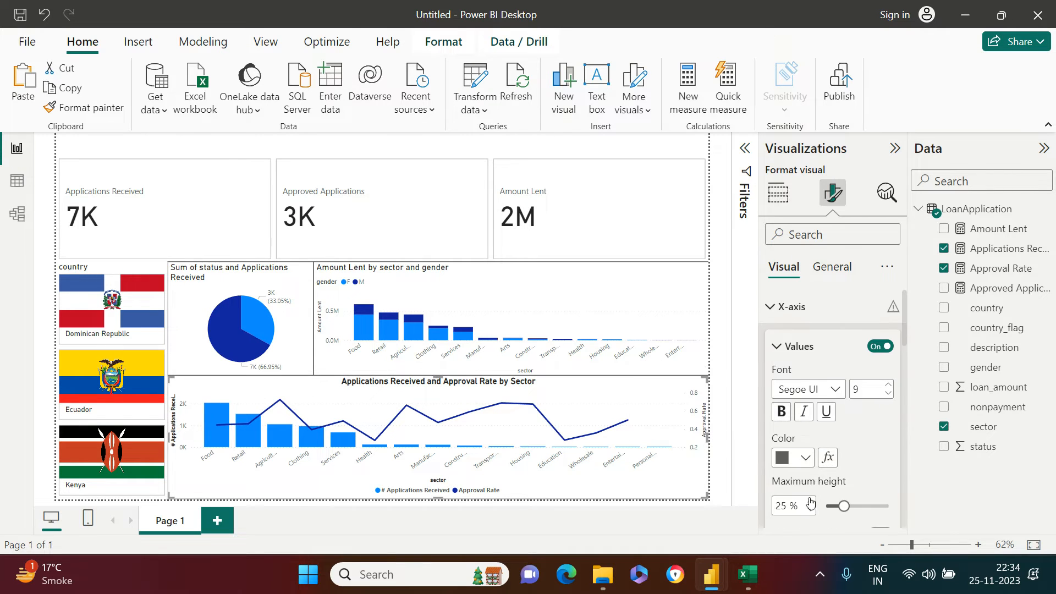
click(774, 308)
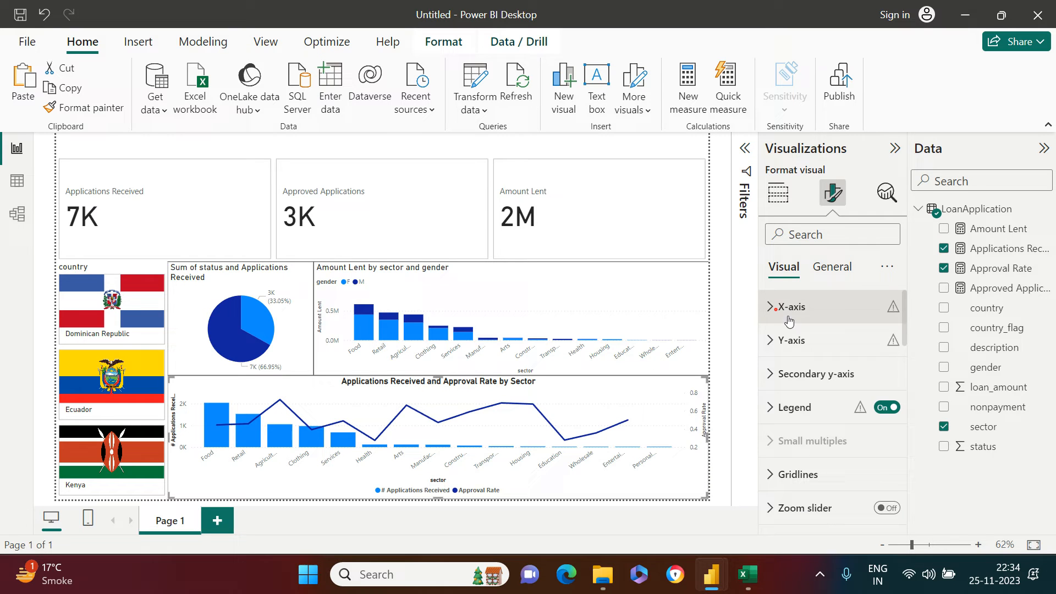
Make the combo chart's secondary y-axis title bold.
click(774, 385)
scroll(824, 451, down, 3)
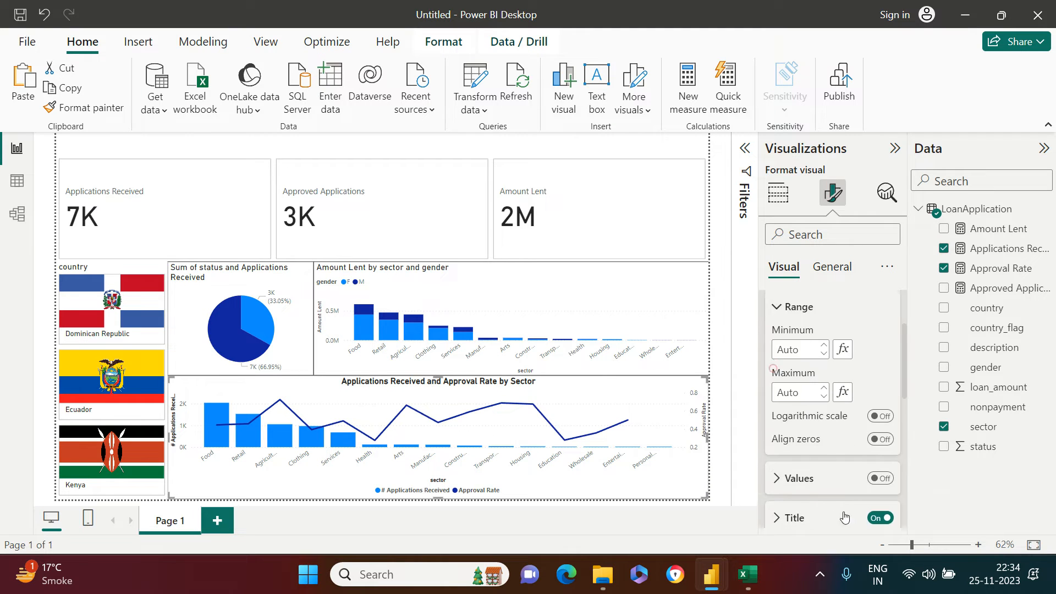
click(786, 487)
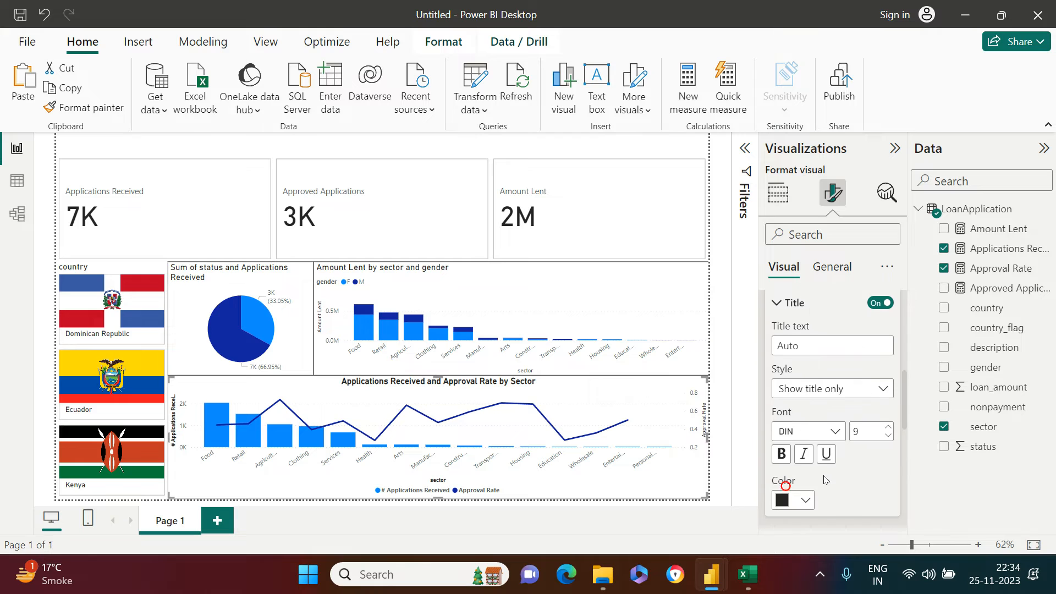
click(781, 454)
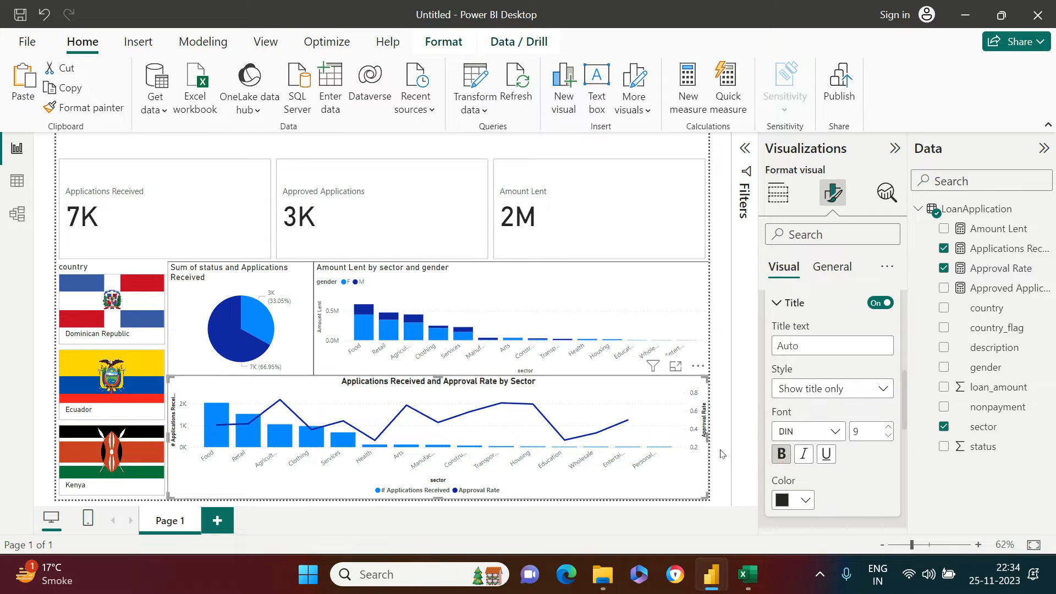
Shrink the combo chart slightly from its upper edge and shift the pie chart and Amount Lent chart together slightly down towards it.
click(617, 390)
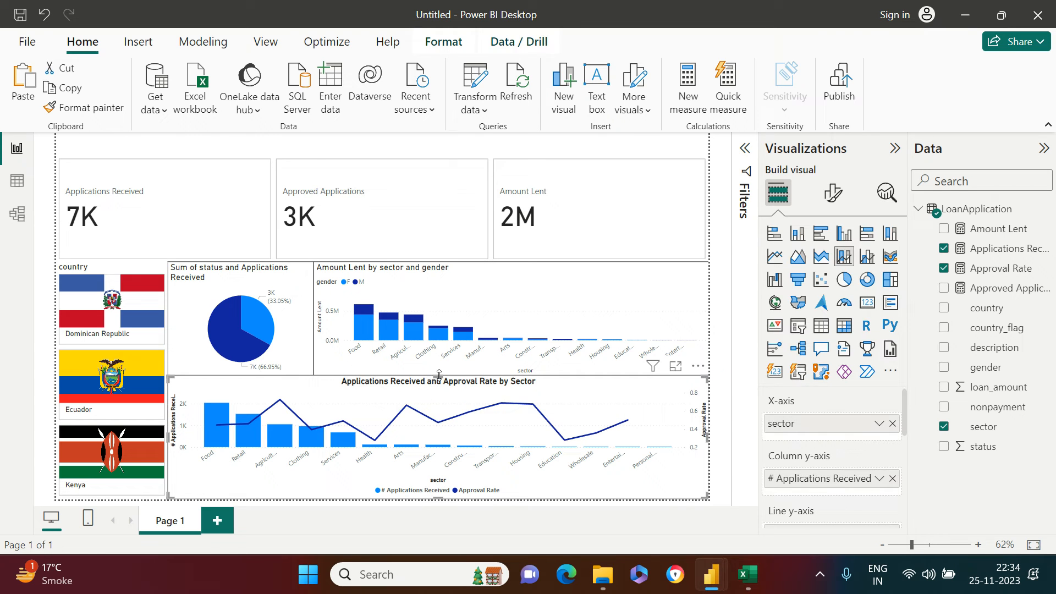
drag(439, 375, 439, 386)
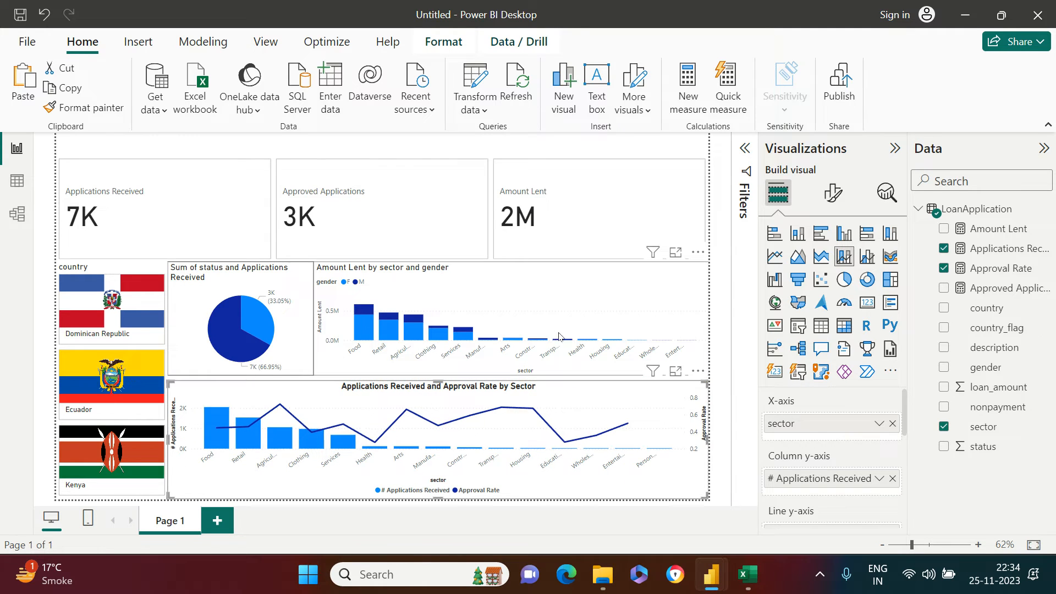
click(590, 299)
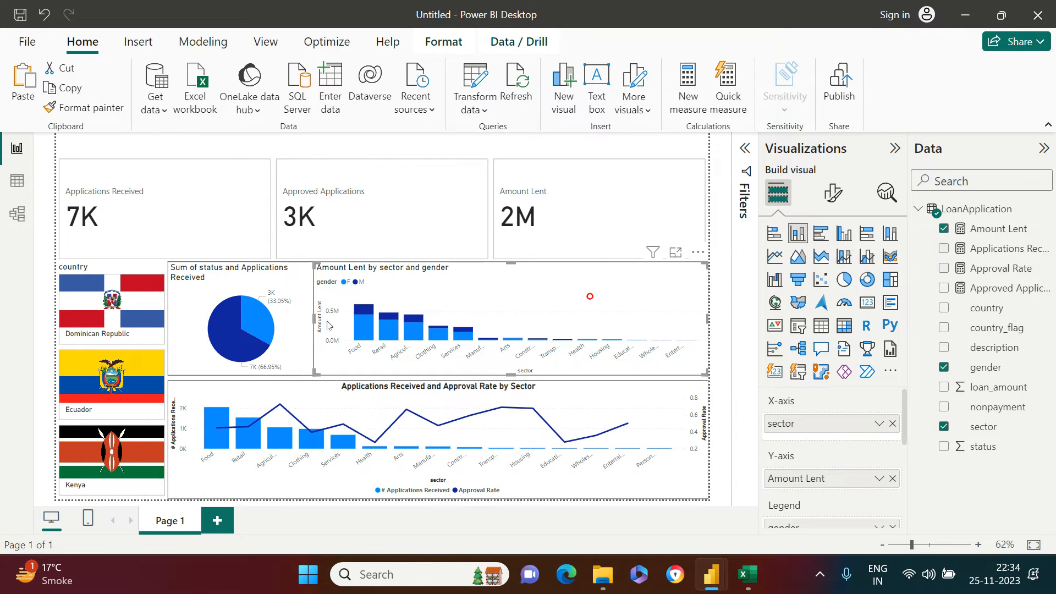
click(305, 357)
drag(305, 357, 305, 359)
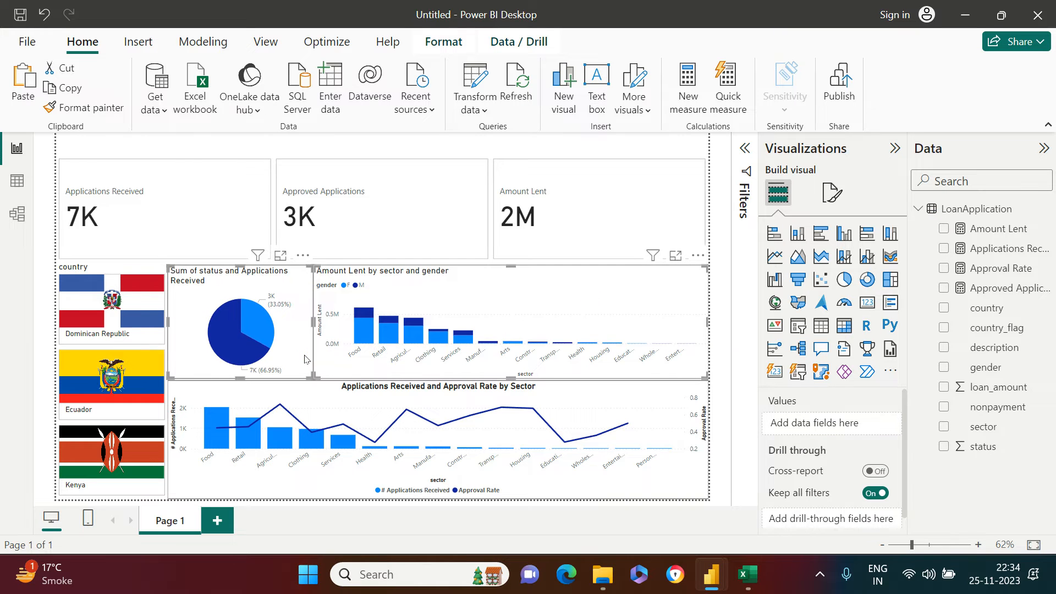
key(Up)
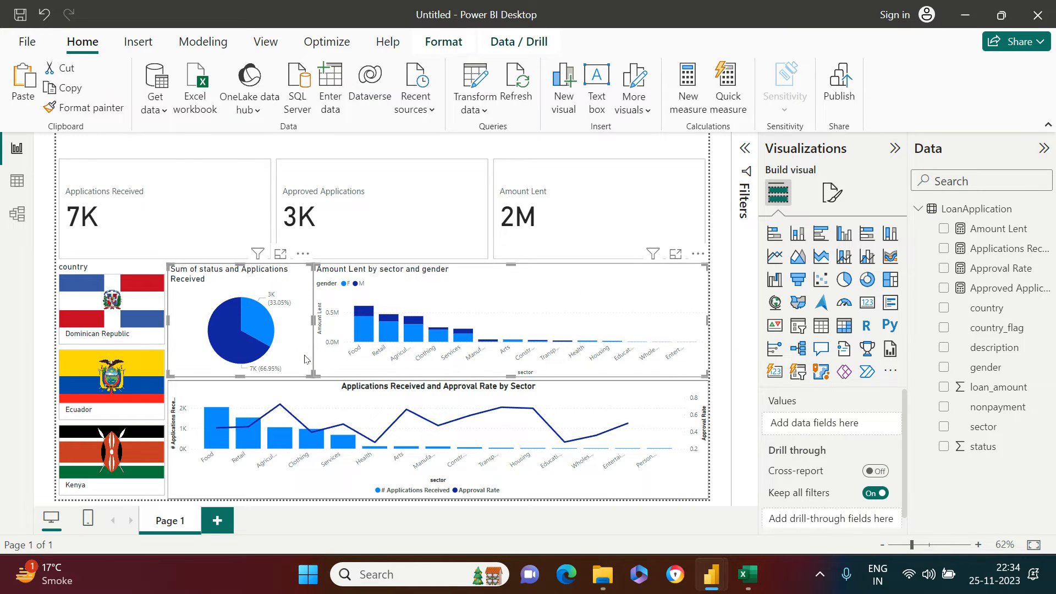
click(728, 316)
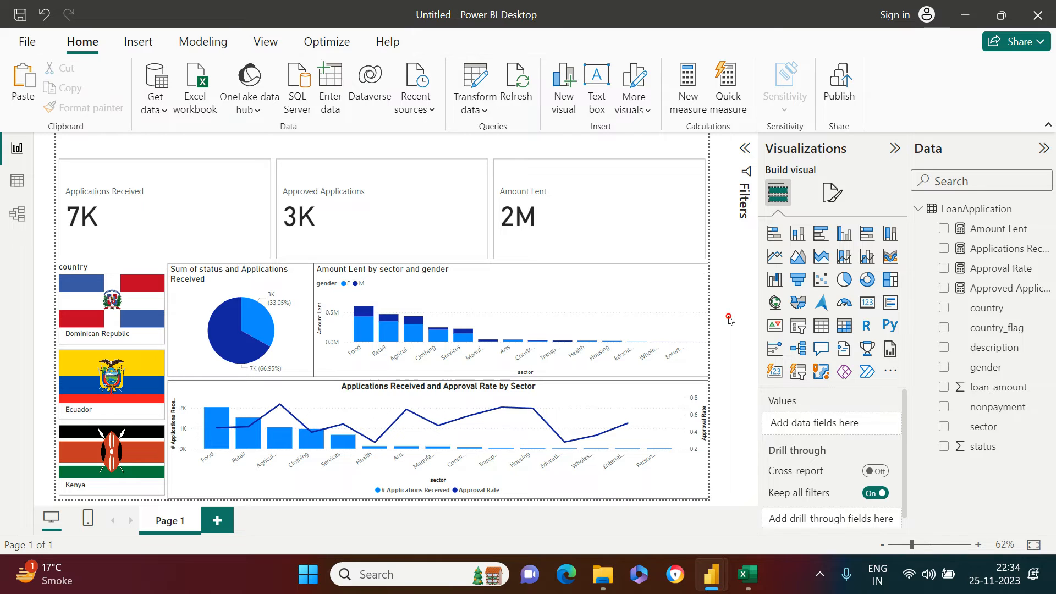
Change the stacked column chart's title to "Amount Lent by Sector and gender".
click(580, 280)
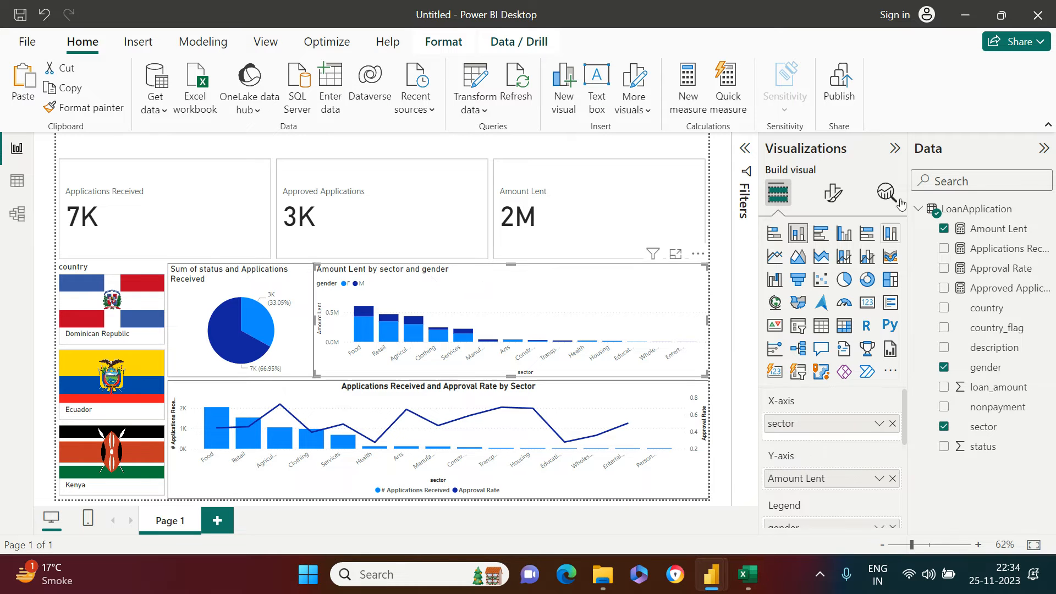
click(833, 192)
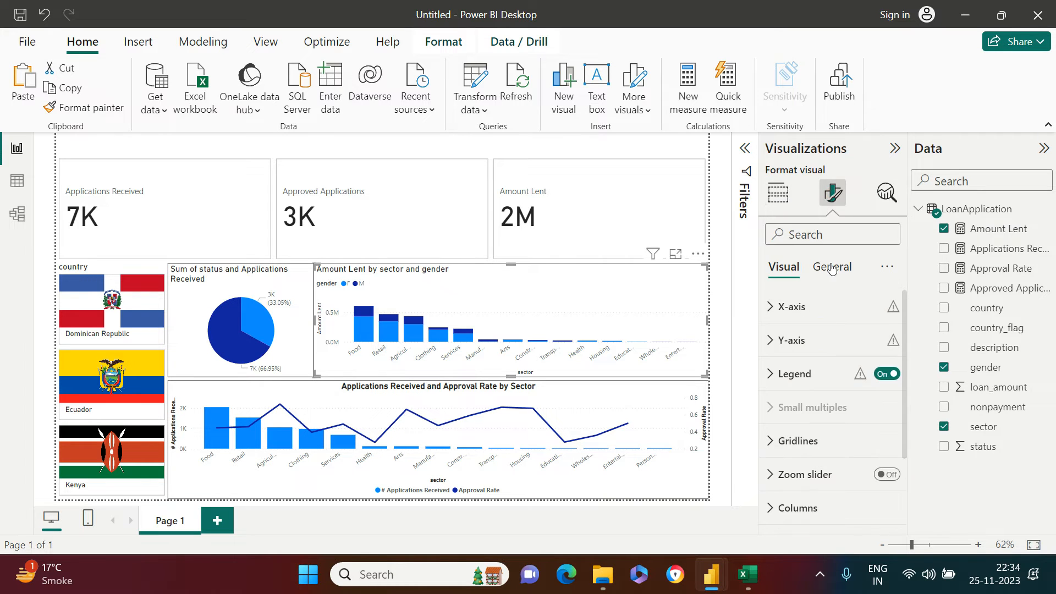
click(831, 266)
click(801, 341)
click(820, 422)
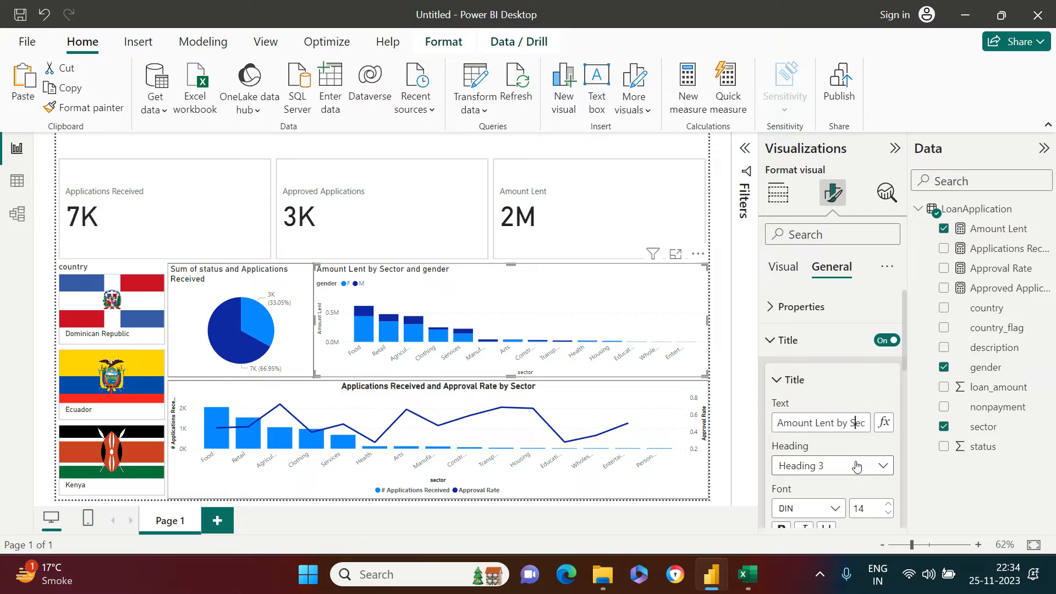
click(796, 341)
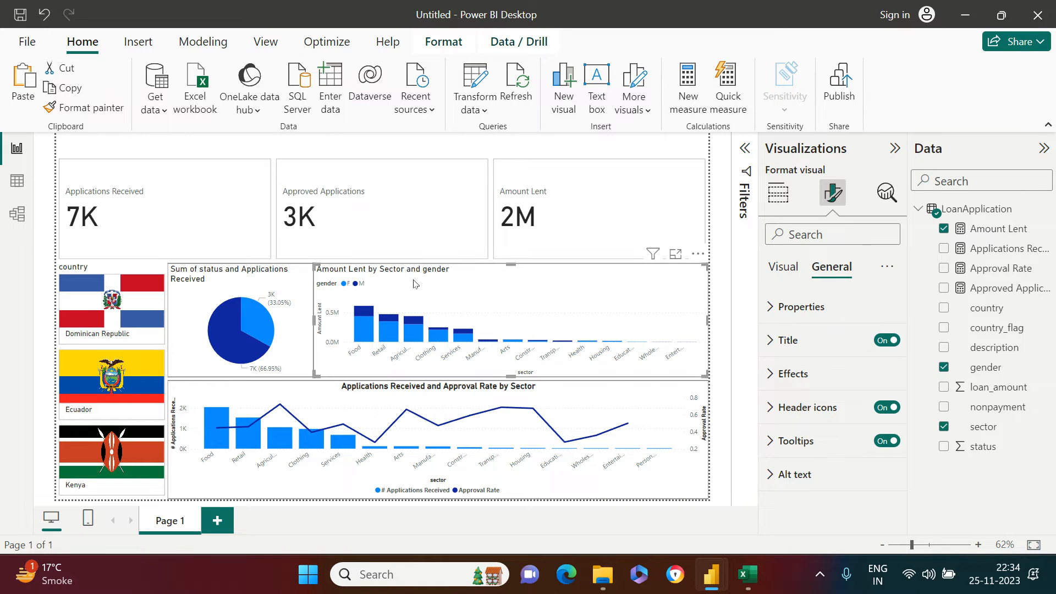
Centre the title of the Amount Lent by sector and gender chart horizontally.
click(780, 339)
scroll(837, 456, down, 3)
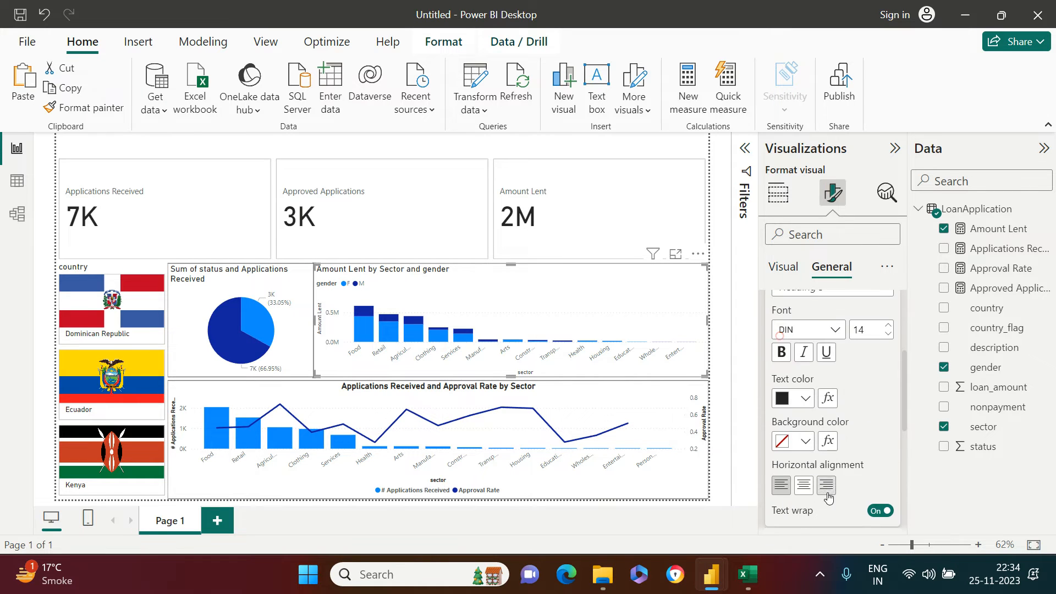
click(803, 484)
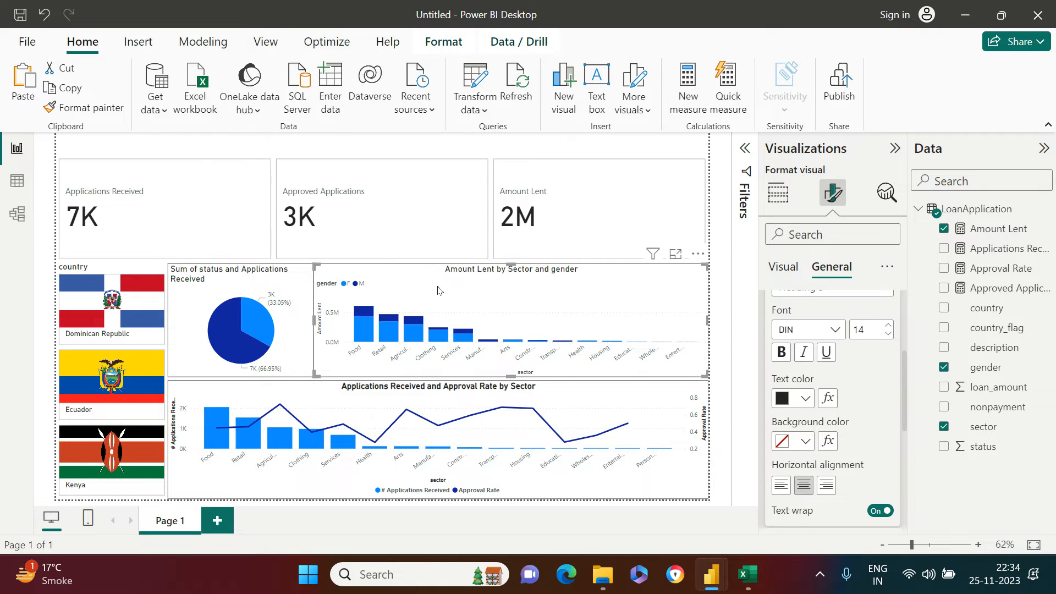
Turn off the legend title of the Amount Lent chart and set its legend position to Center right.
click(793, 264)
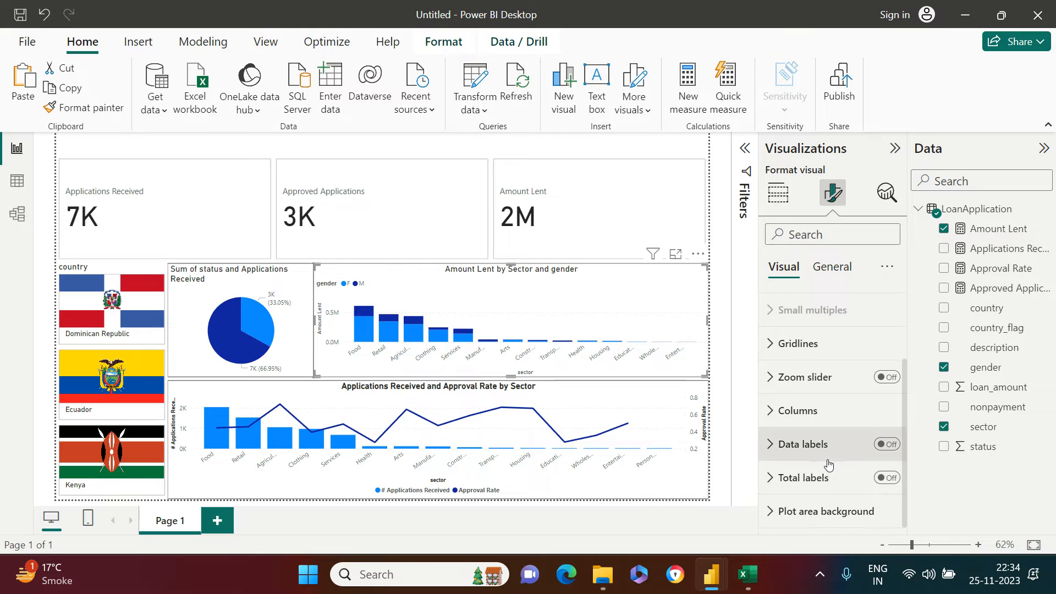
scroll(826, 445, up, 3)
click(786, 373)
scroll(832, 440, down, 2)
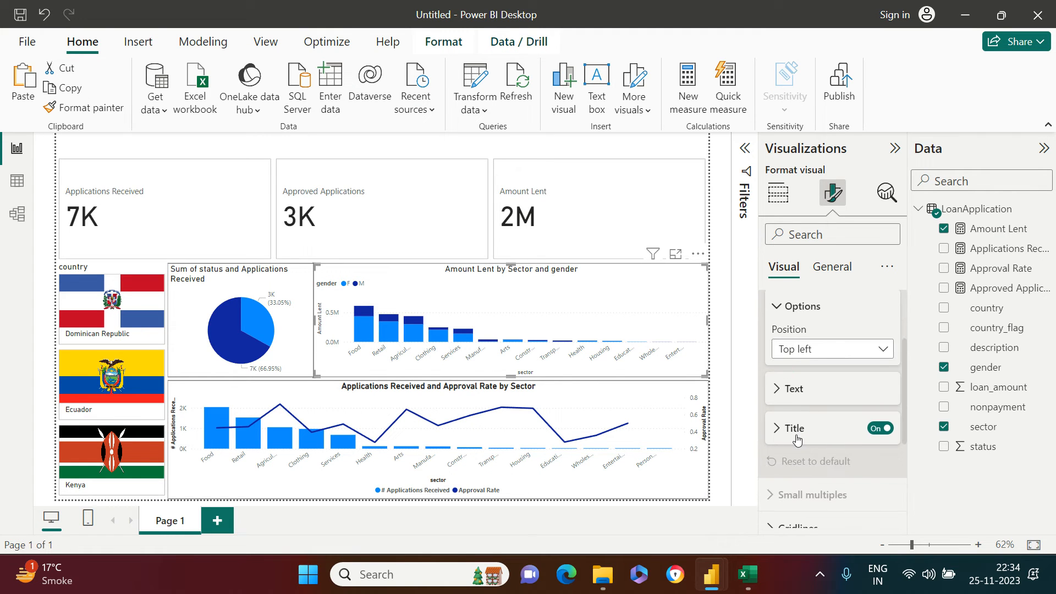
click(787, 383)
click(787, 381)
click(878, 427)
scroll(869, 434, up, 2)
click(845, 422)
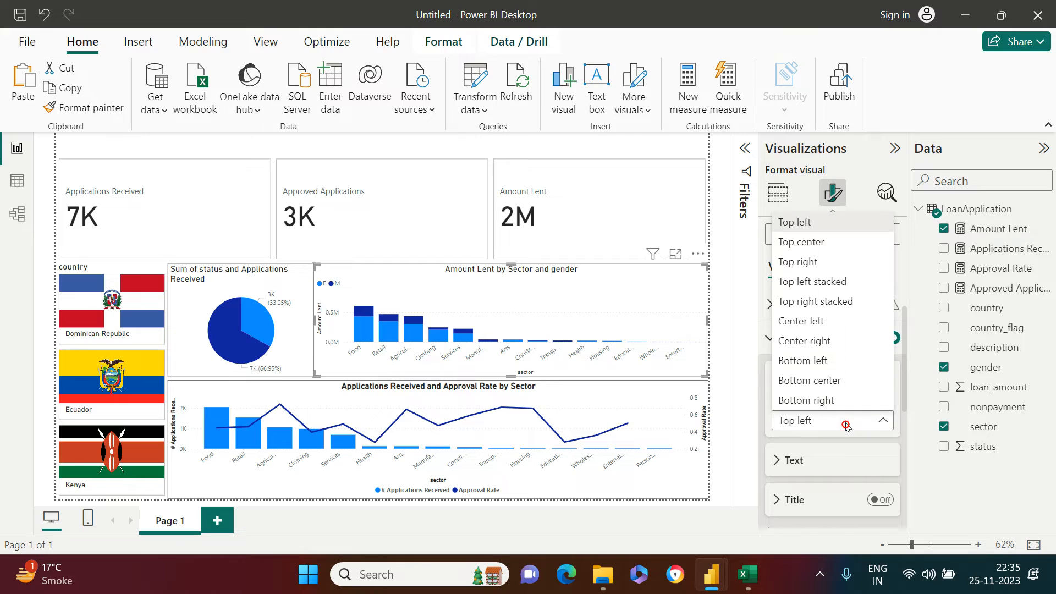
click(840, 341)
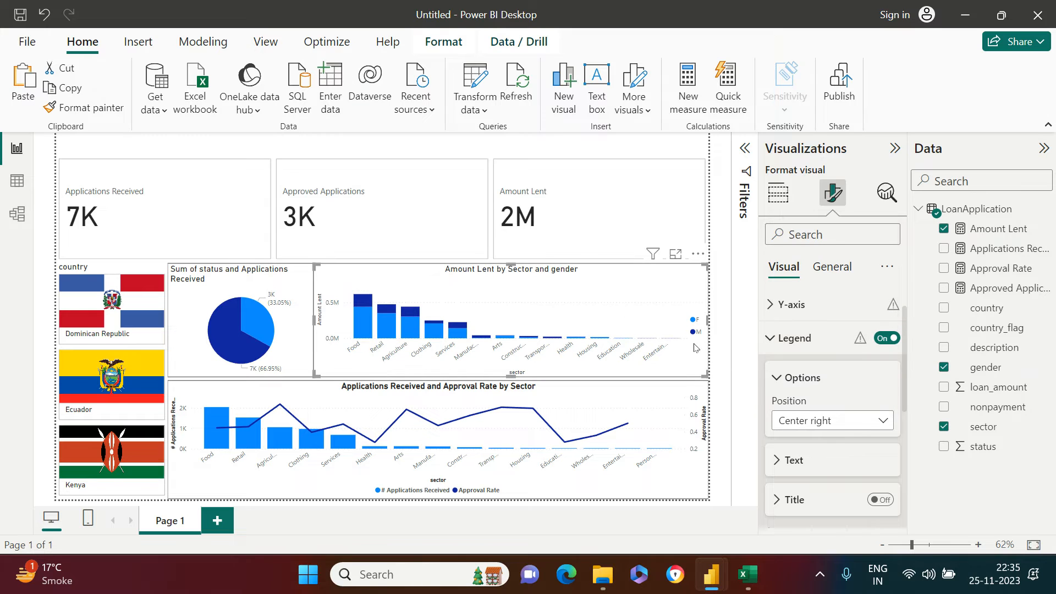
Turn on data labels for the Amount Lent by Sector and gender chart.
click(792, 338)
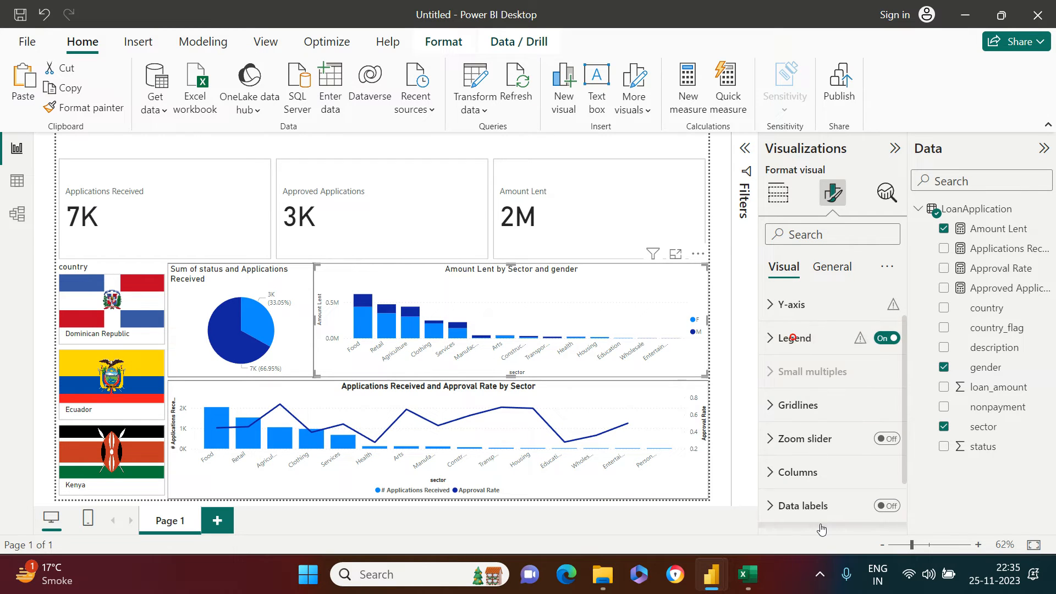
scroll(885, 498, down, 1)
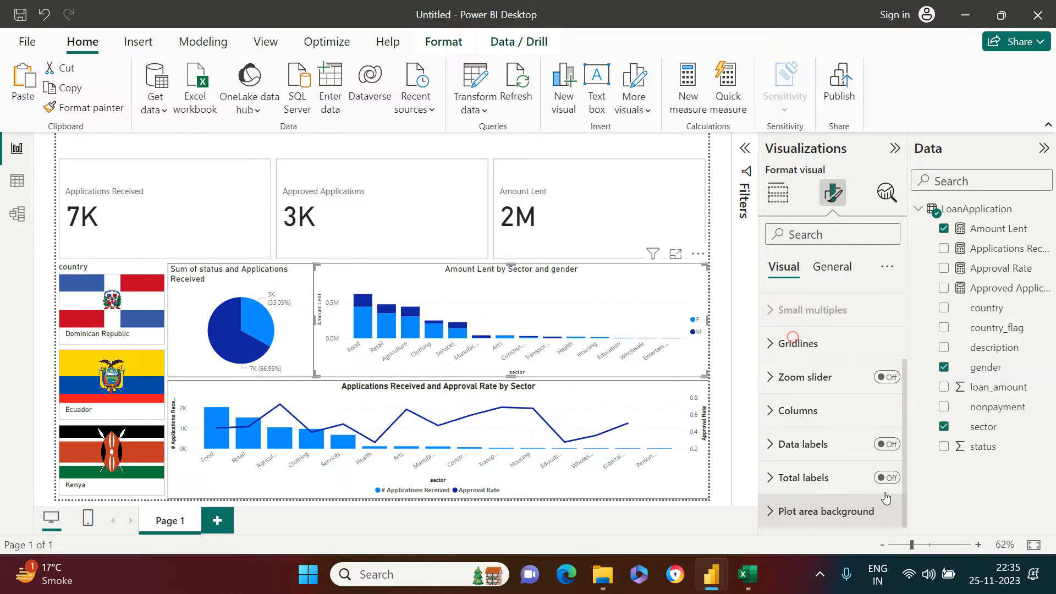
click(889, 447)
click(799, 444)
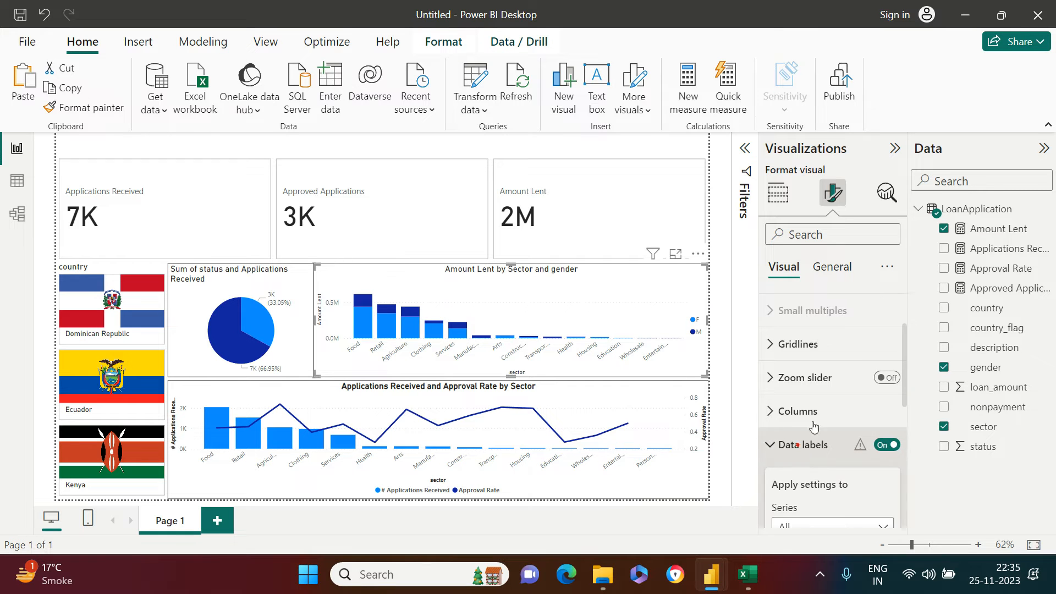
Set the Amount Lent chart's data label values to white with a font size of 10.
scroll(830, 486, down, 2)
scroll(830, 486, down, 1)
scroll(831, 495, down, 4)
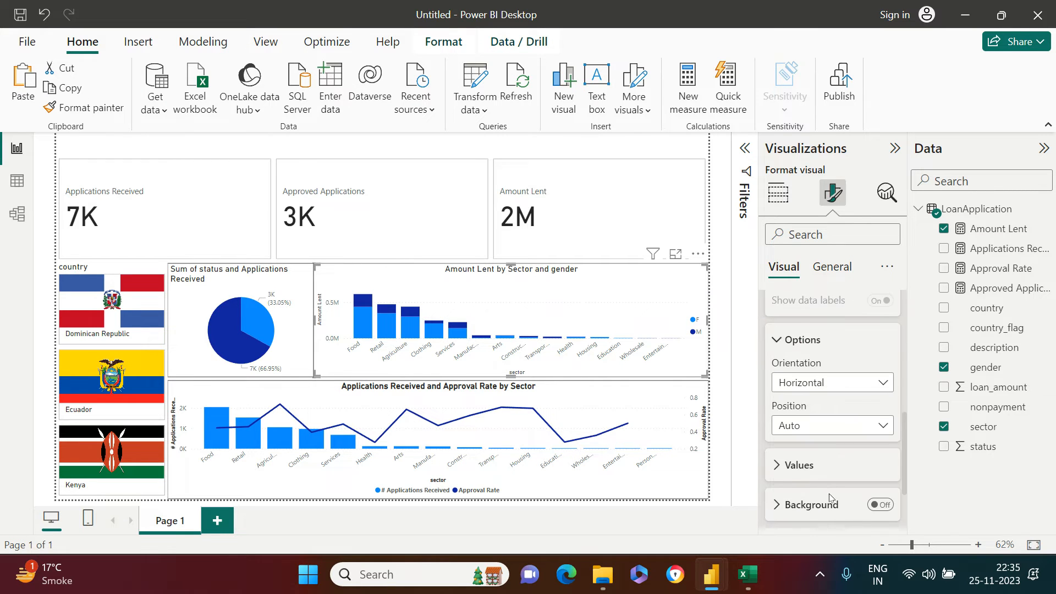
click(795, 369)
scroll(834, 490, down, 2)
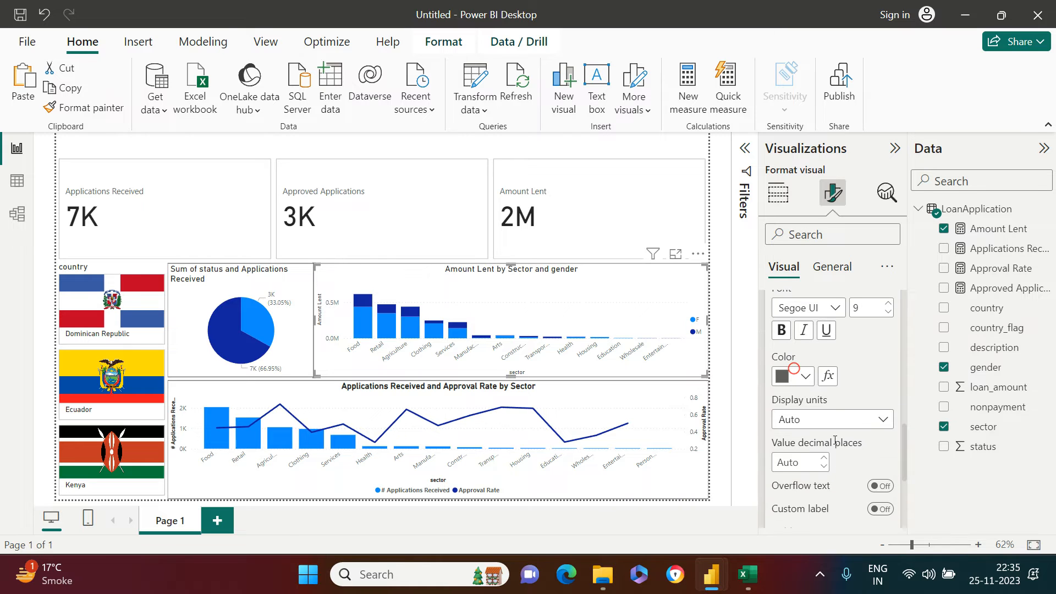
click(804, 376)
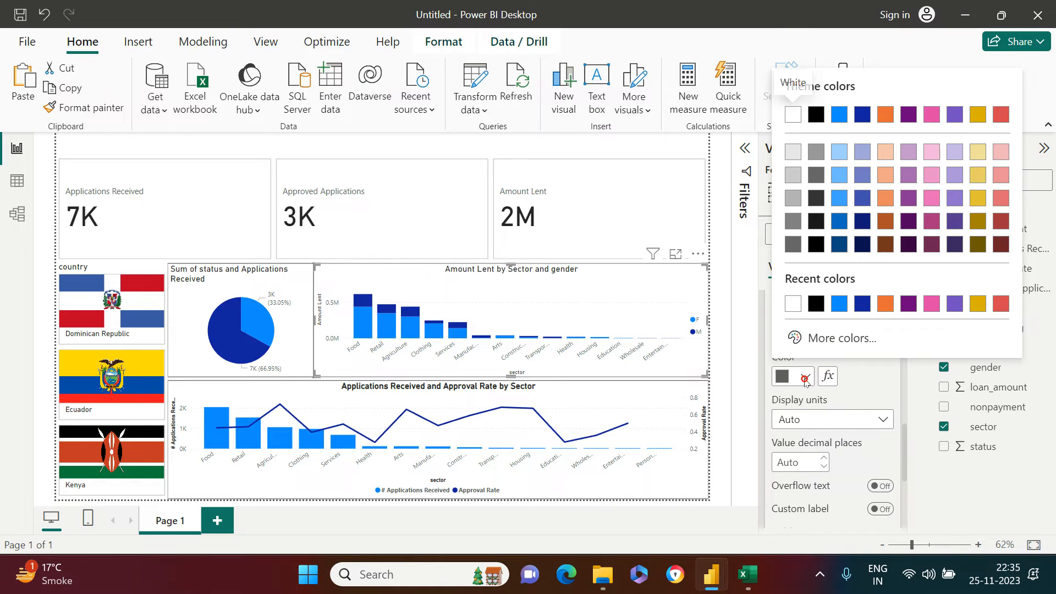
click(790, 304)
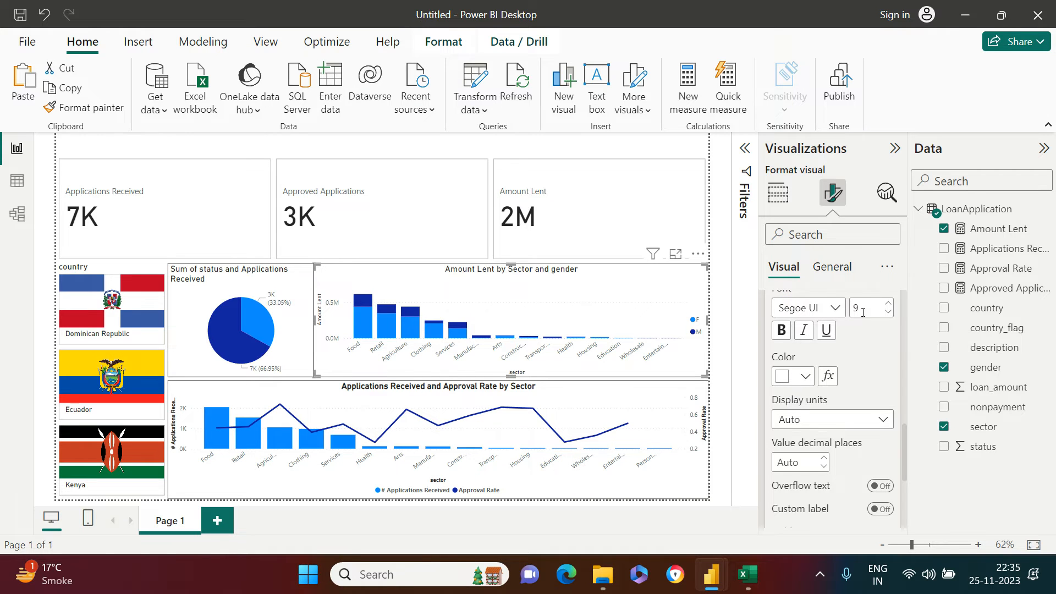
click(888, 303)
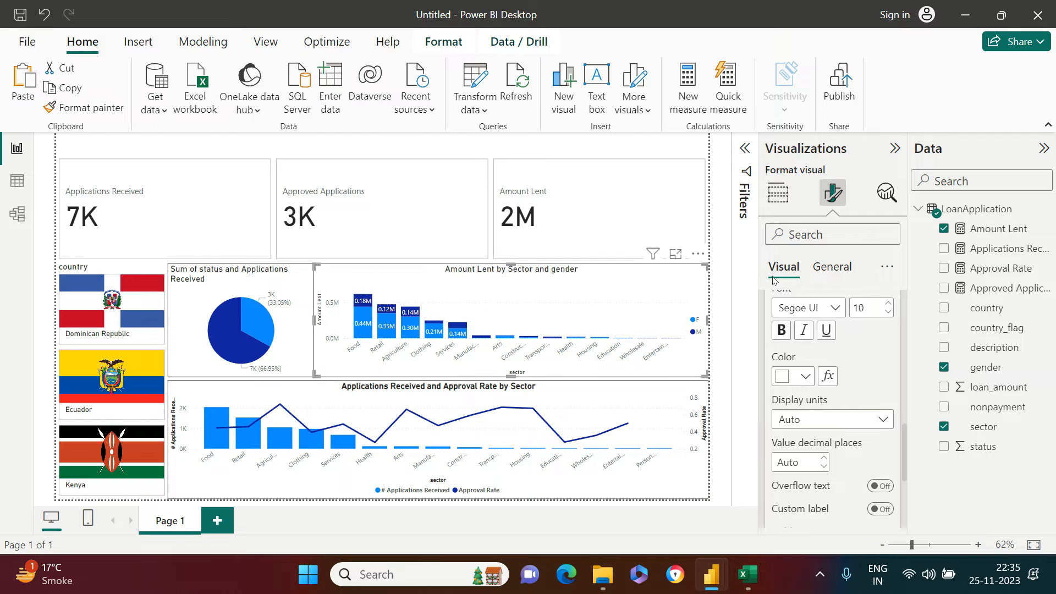
scroll(806, 405, up, 5)
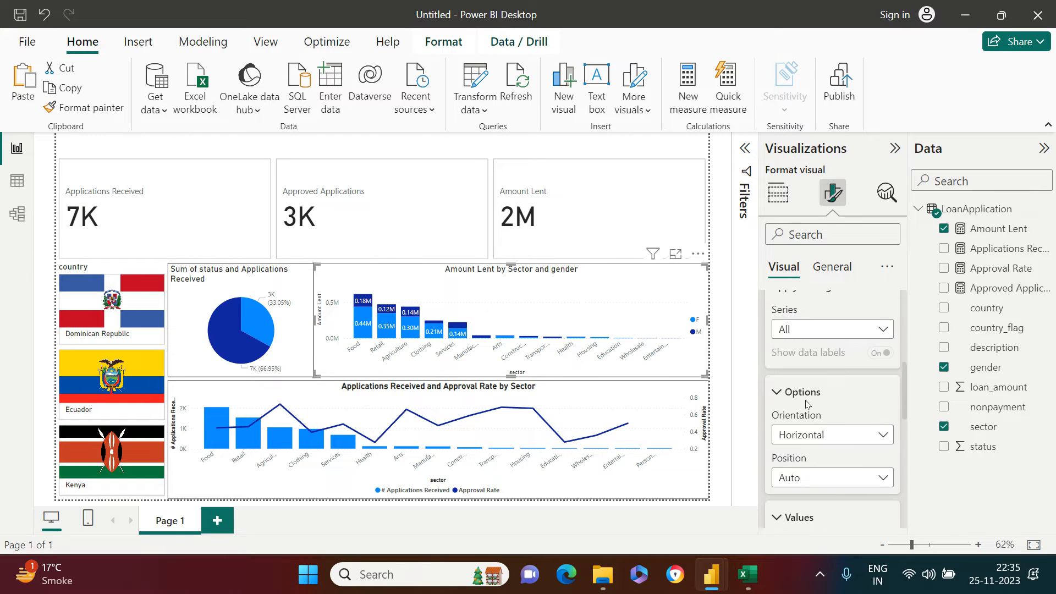
scroll(806, 404, up, 3)
click(784, 388)
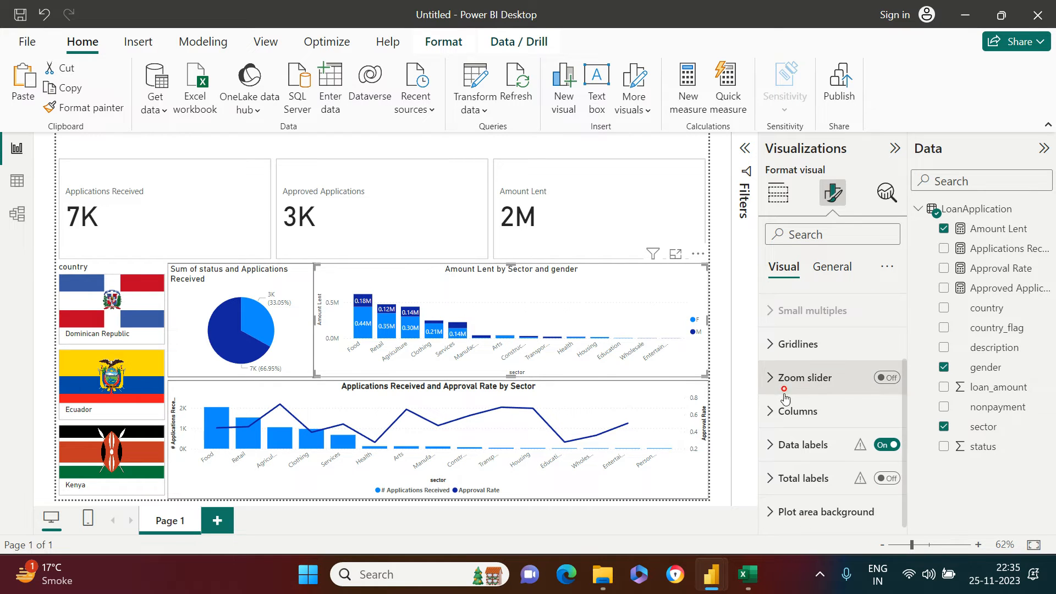
Make the title of the Amount Lent by Sector and gender chart bold.
click(832, 266)
scroll(795, 439, down, 1)
click(781, 398)
click(786, 267)
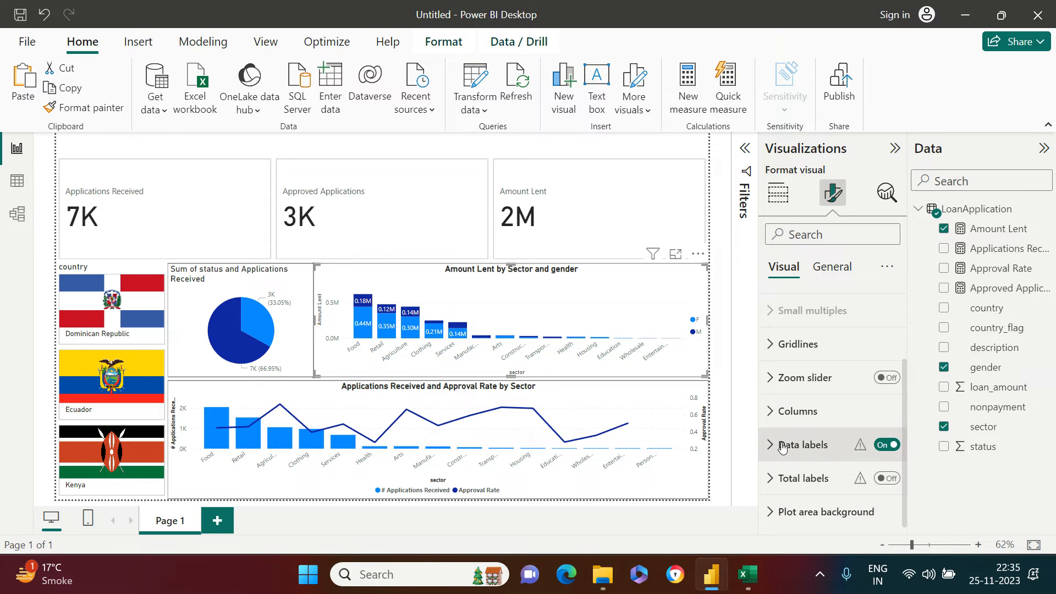
Make the x-axis values of the Amount Lent chart bold.
scroll(801, 429, up, 3)
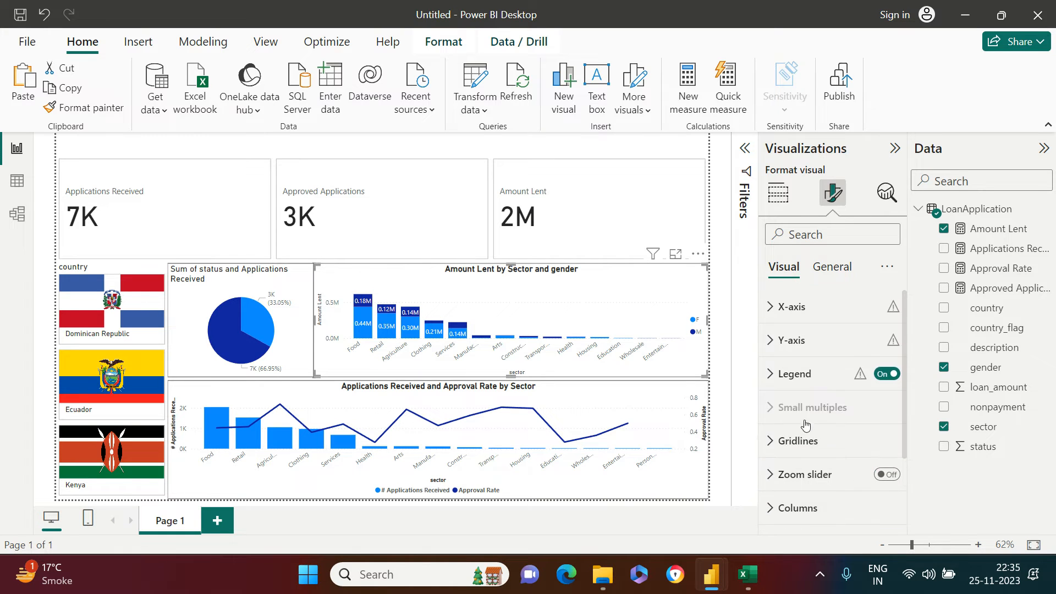
click(792, 306)
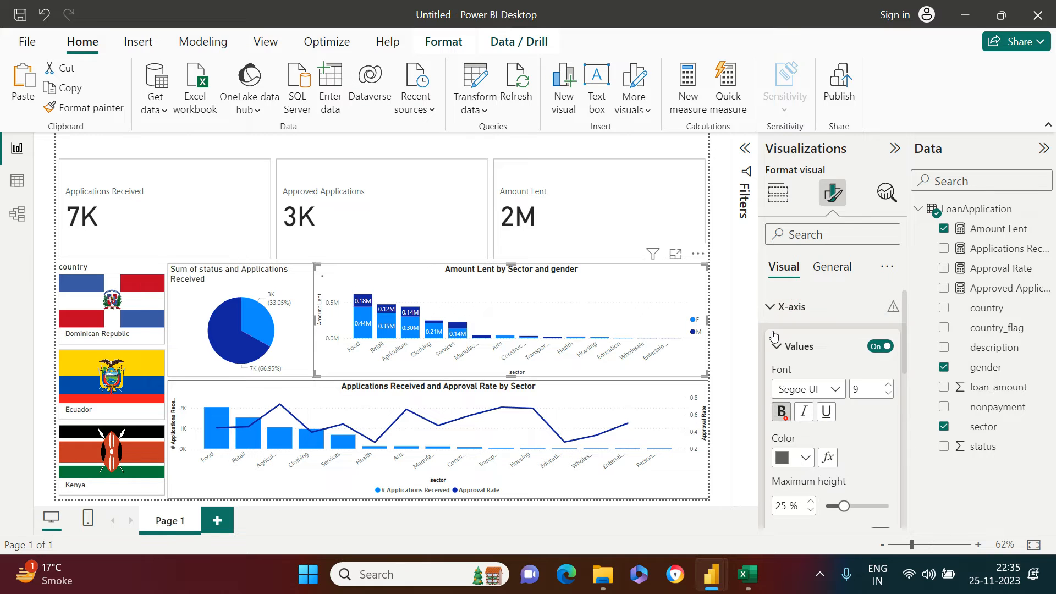
click(773, 307)
Try bold formatting on the y-axis values of the Amount Lent chart.
click(798, 342)
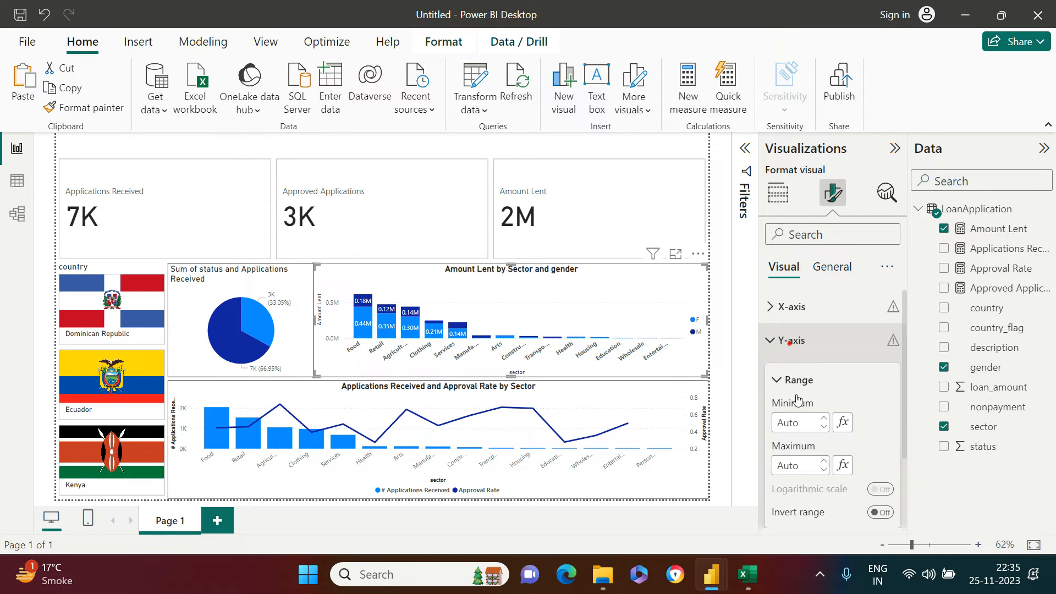
scroll(805, 429, down, 2)
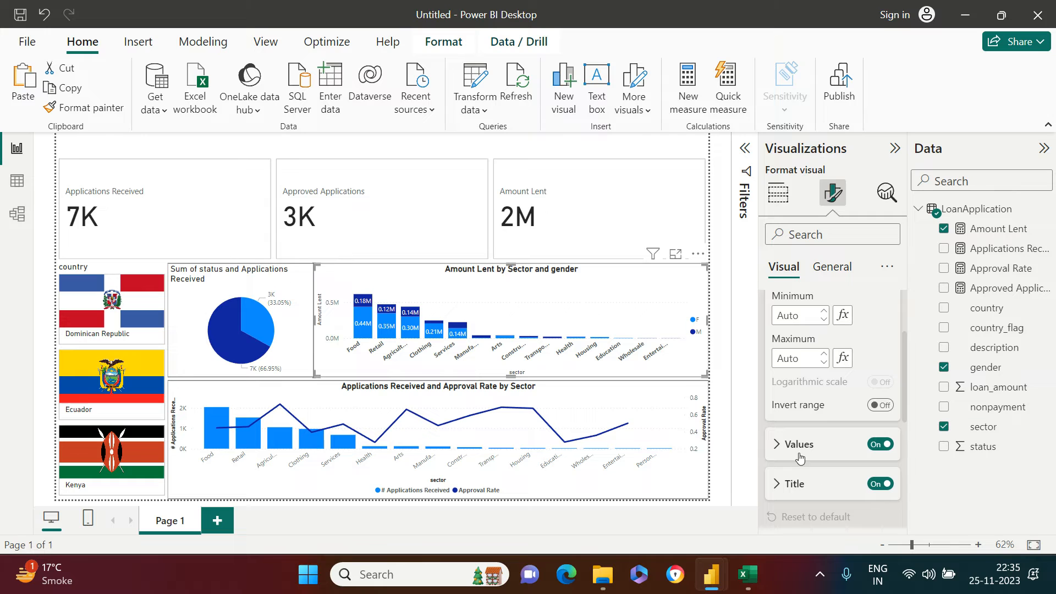
click(796, 444)
scroll(795, 444, down, 1)
click(781, 438)
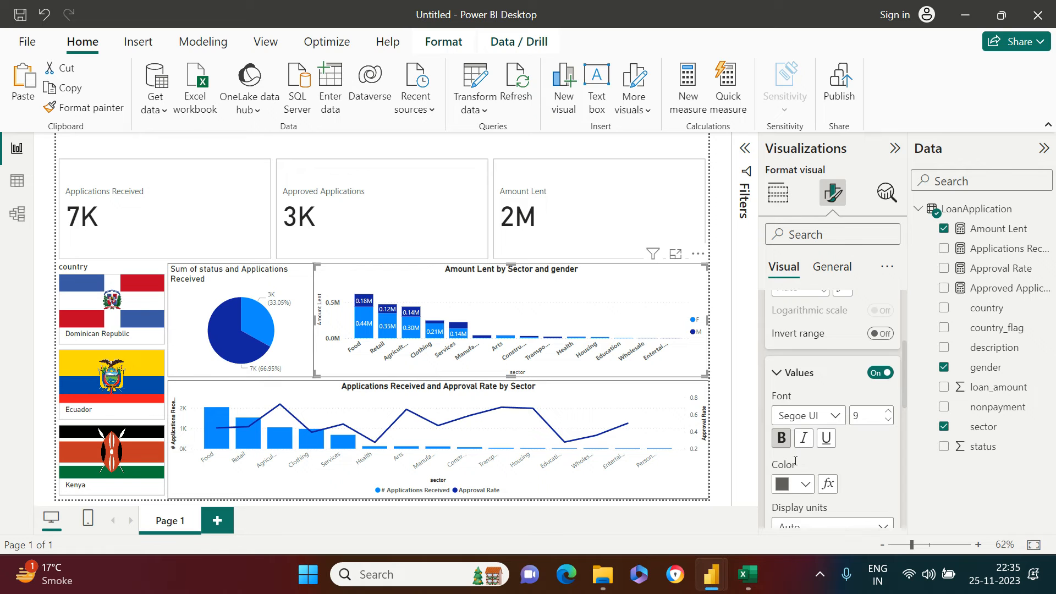
click(780, 438)
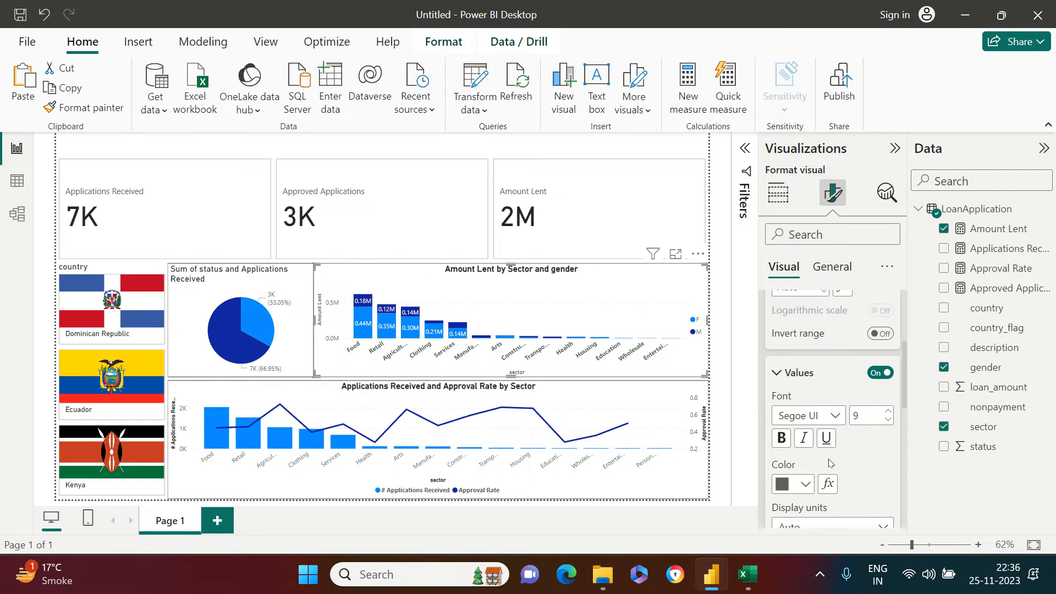
click(779, 437)
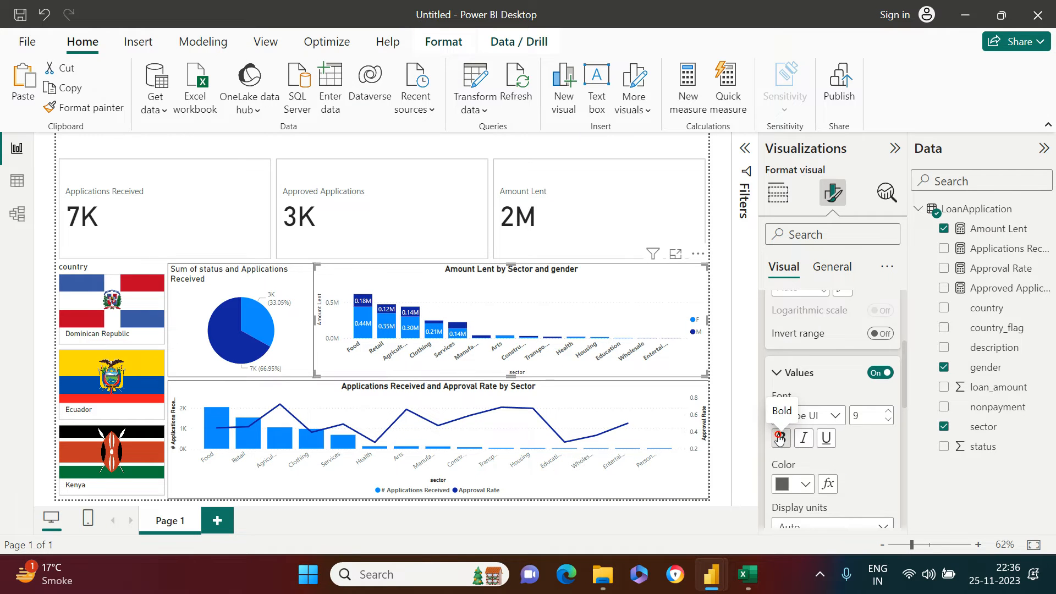
Make the y-axis title of the Amount Lent chart bold.
click(810, 374)
click(808, 416)
scroll(802, 429, down, 2)
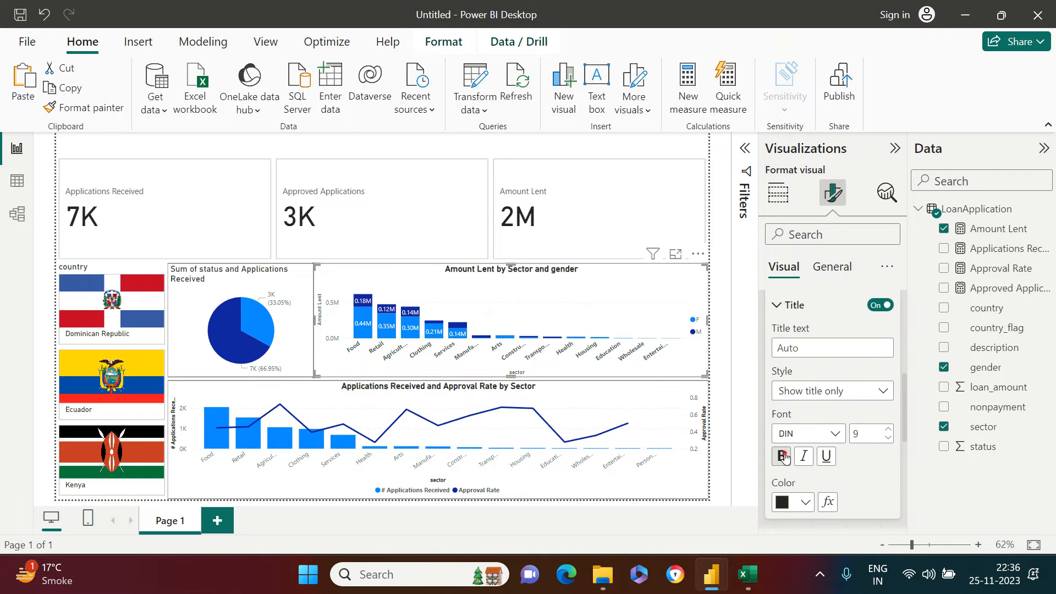
scroll(824, 462, up, 5)
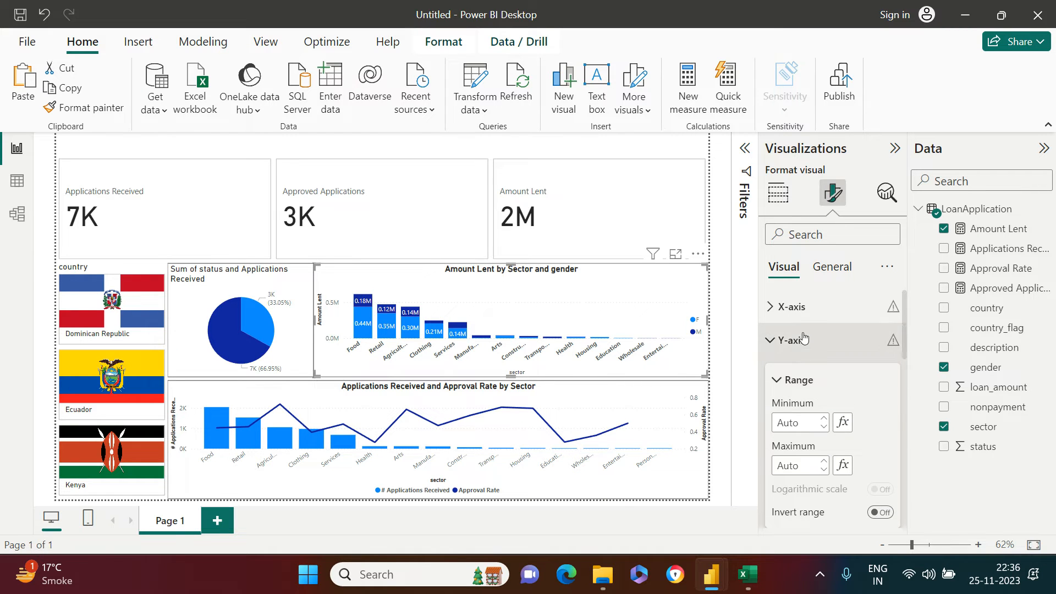
Remove bold from the Amount Lent chart's x-axis values and make its x-axis title bold.
click(801, 306)
scroll(787, 400, down, 1)
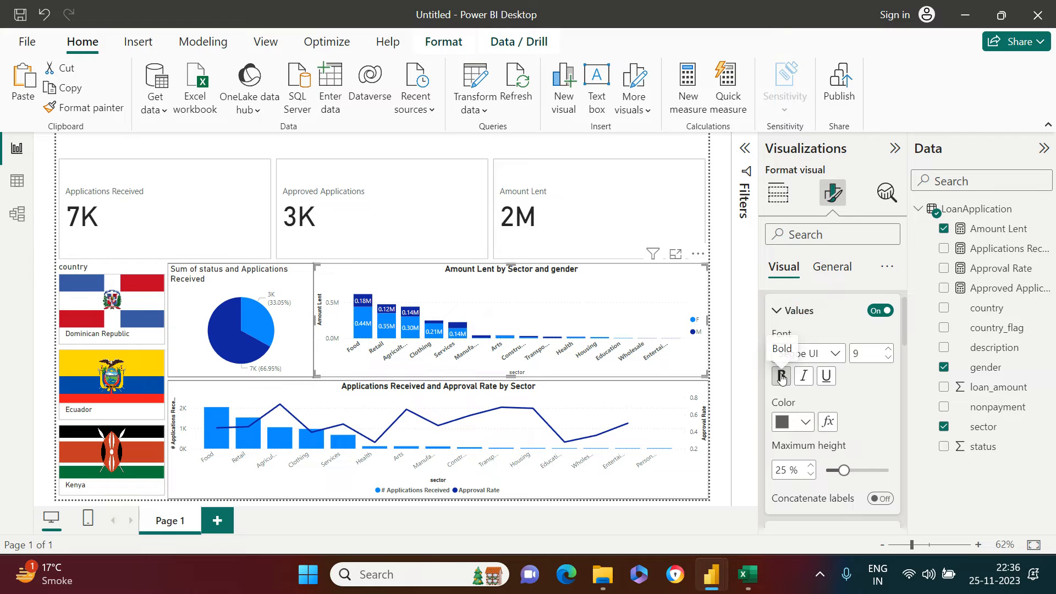
scroll(787, 407, down, 3)
click(788, 433)
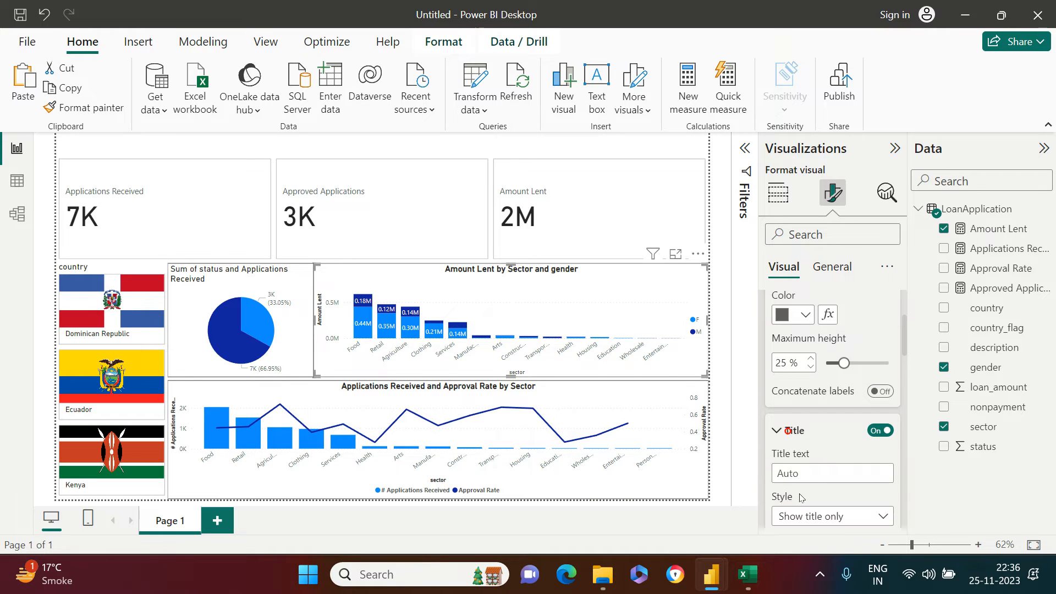
scroll(787, 434, down, 3)
click(781, 440)
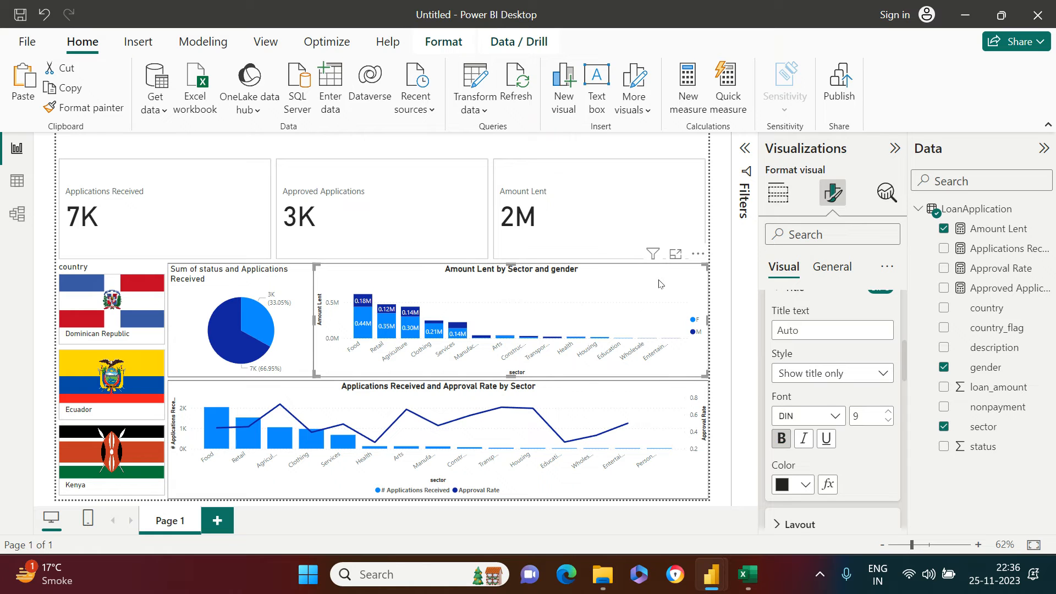
Reorder the pie chart's values so Applications Received comes before Sum of status.
click(304, 272)
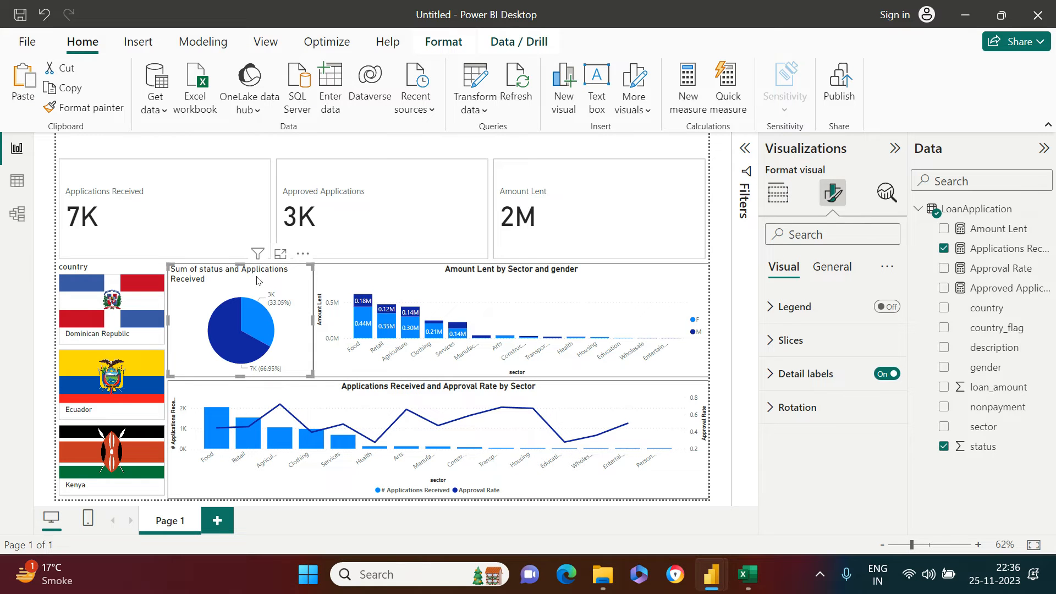
click(778, 192)
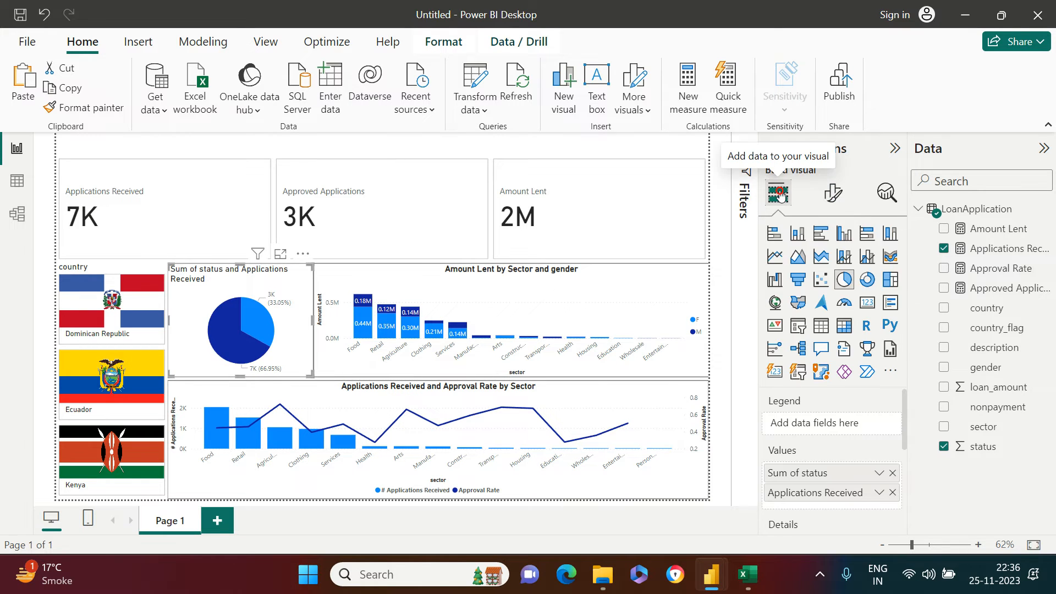
scroll(813, 484, down, 2)
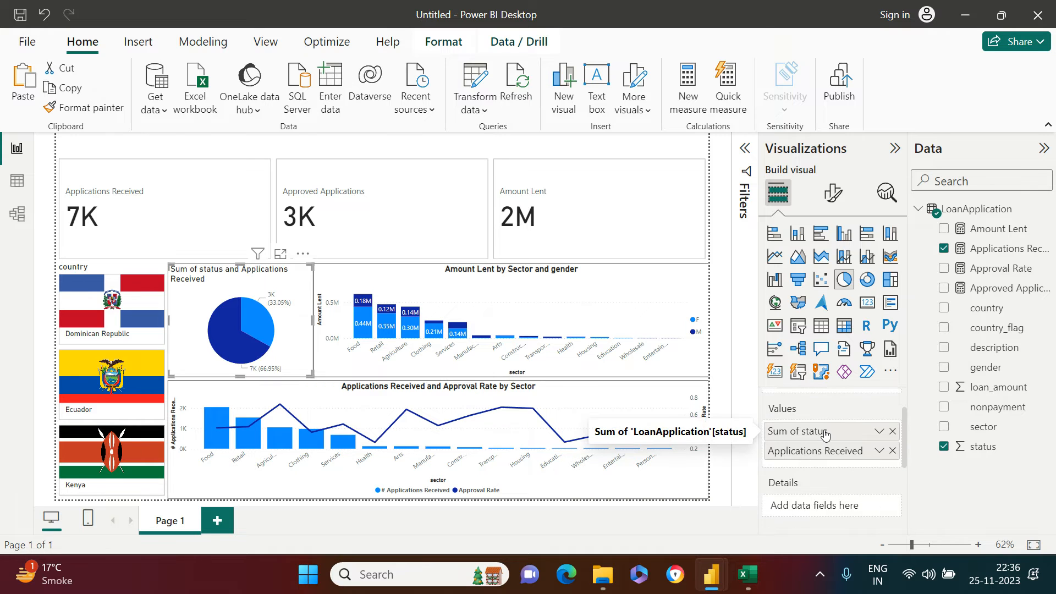
drag(829, 452, 829, 434)
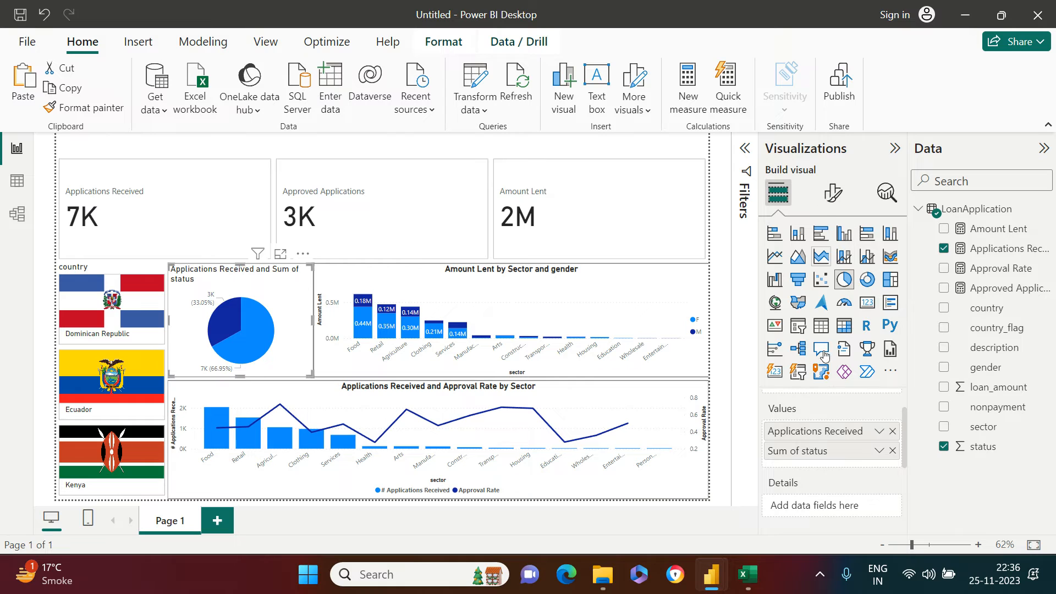
Rename the pie chart's Applications Received value to "# Applications Received" for this visual.
scroll(844, 429, up, 1)
scroll(844, 392, down, 1)
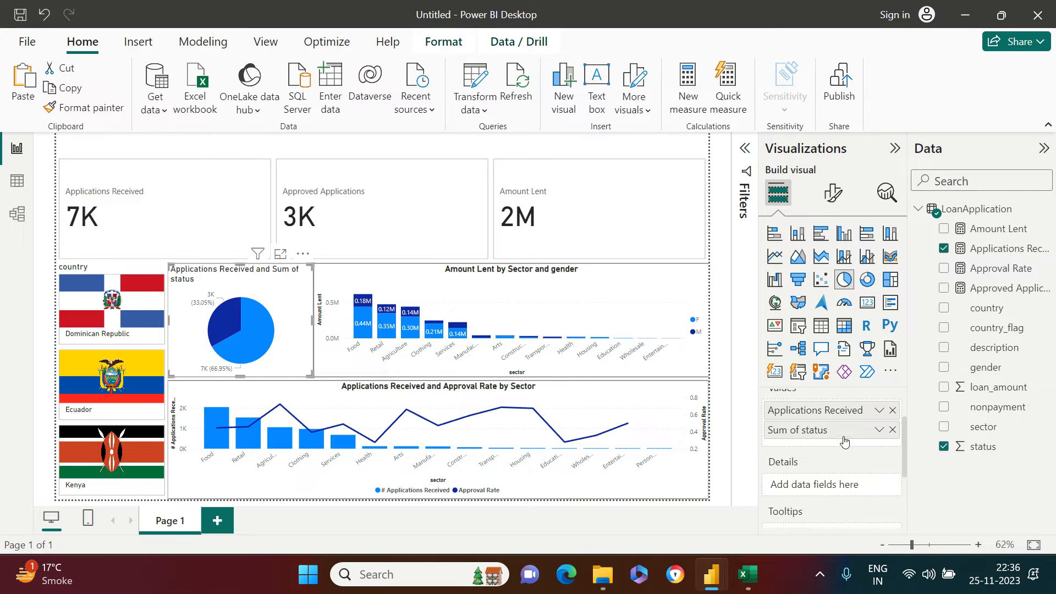
right_click(813, 412)
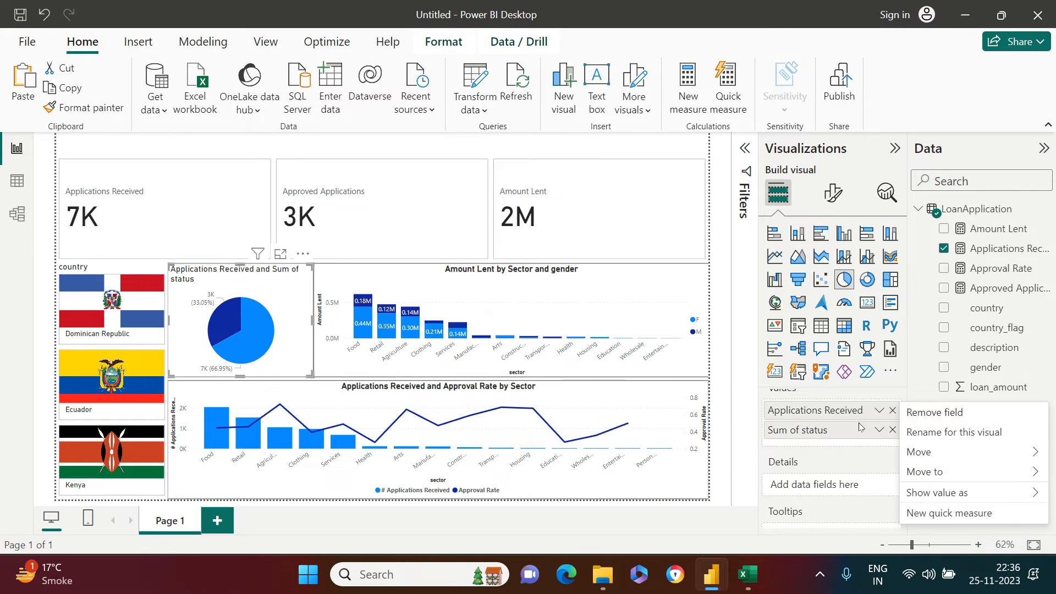
click(929, 432)
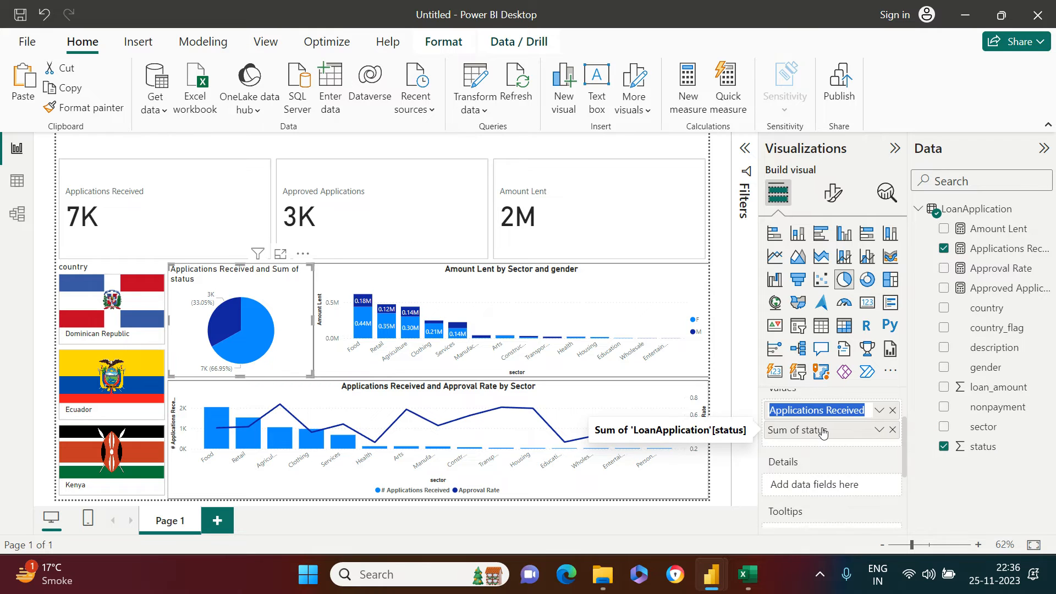
key(Home)
text(#)
key(Return)
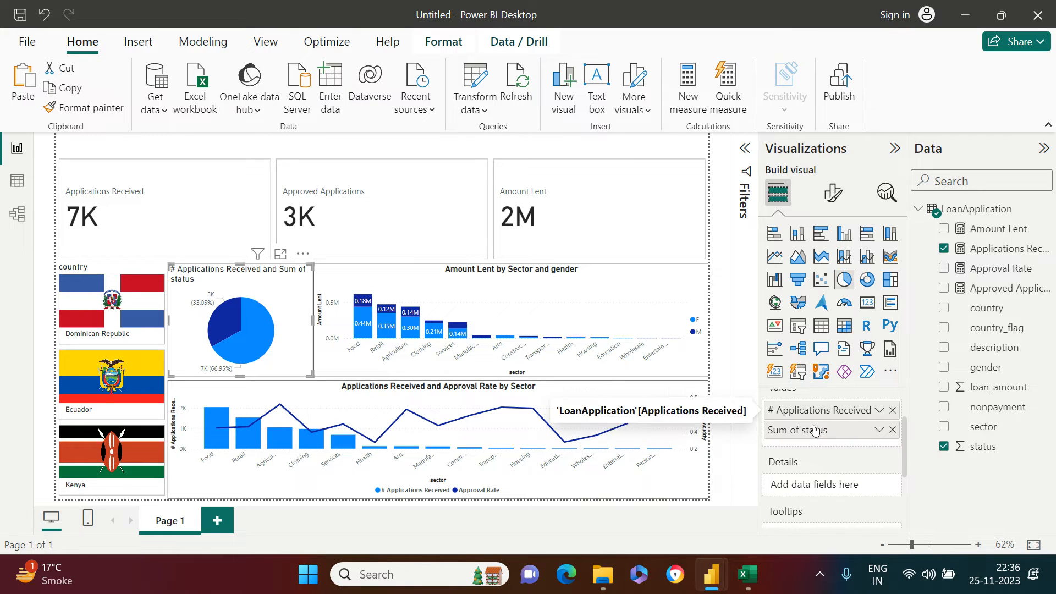
Rename the pie chart's Sum of status value to "Approval Status" for this visual.
click(879, 430)
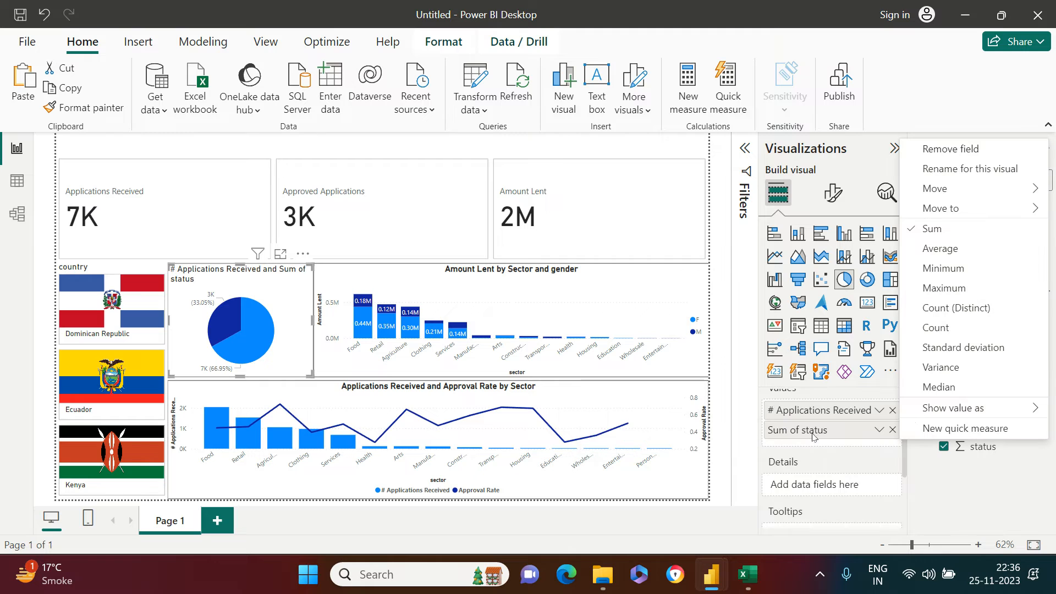
click(953, 170)
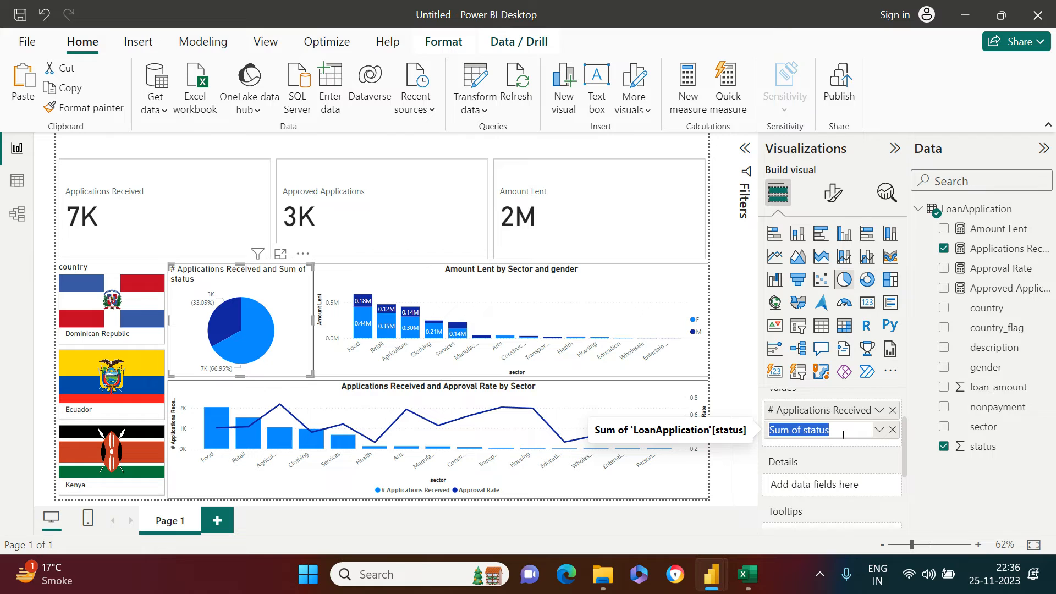
text(Appr)
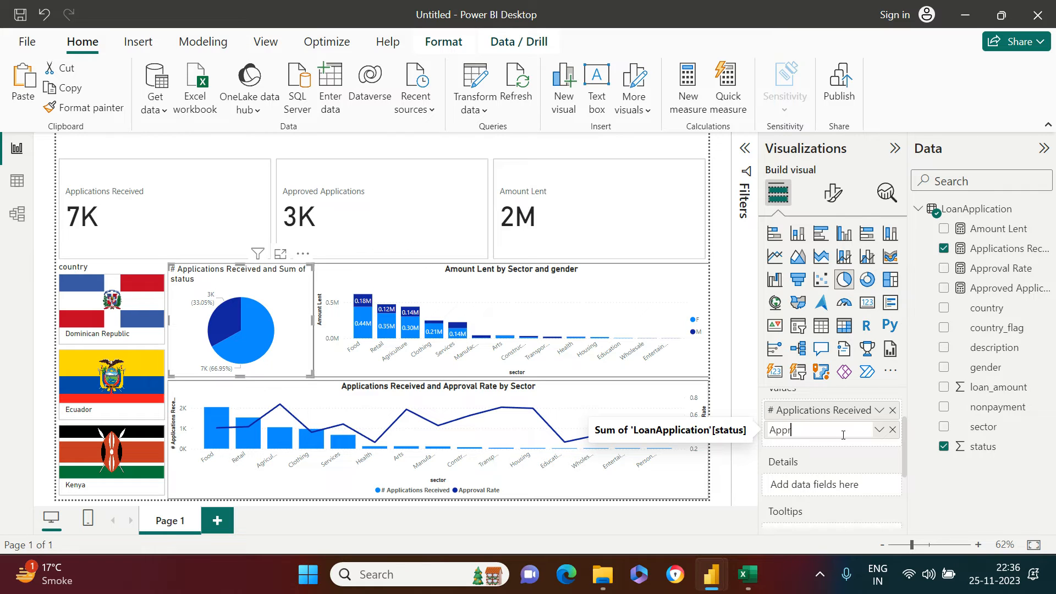
text(oval Status)
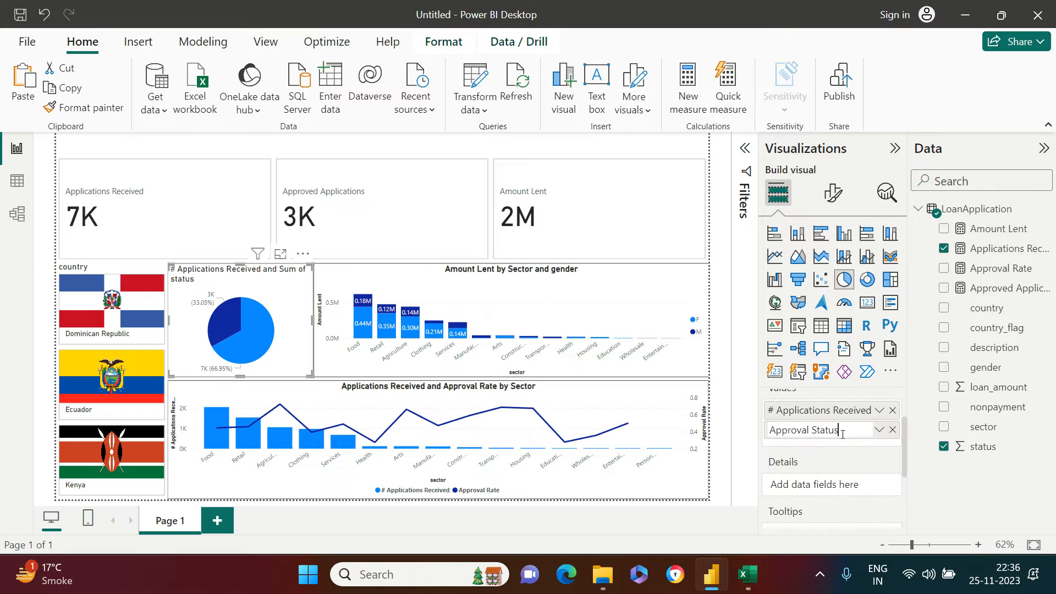
key(Return)
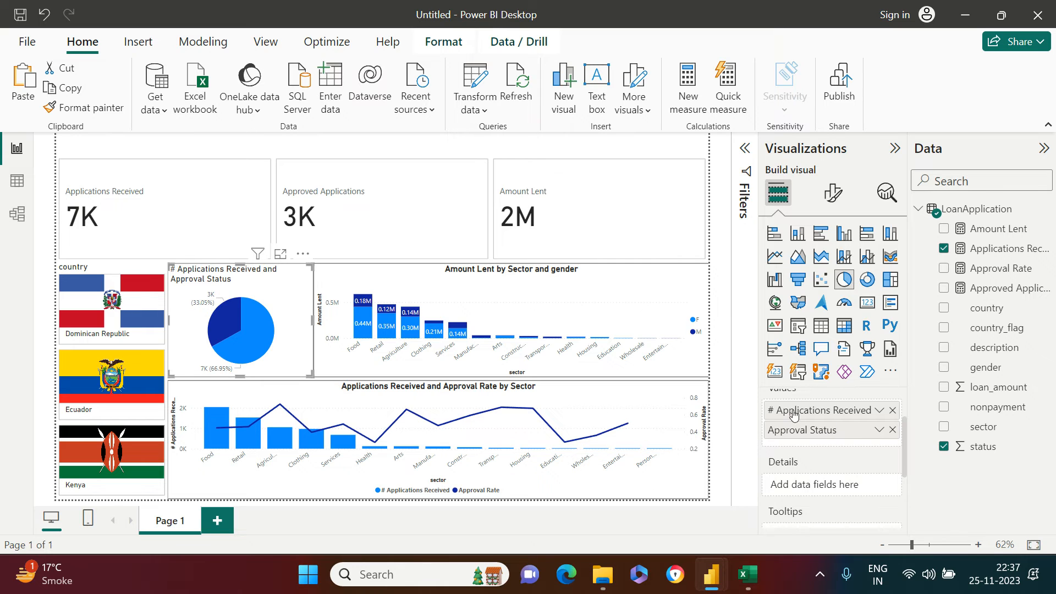
Set the pie chart's title text to "Approved Vs Declined Ratio".
click(835, 203)
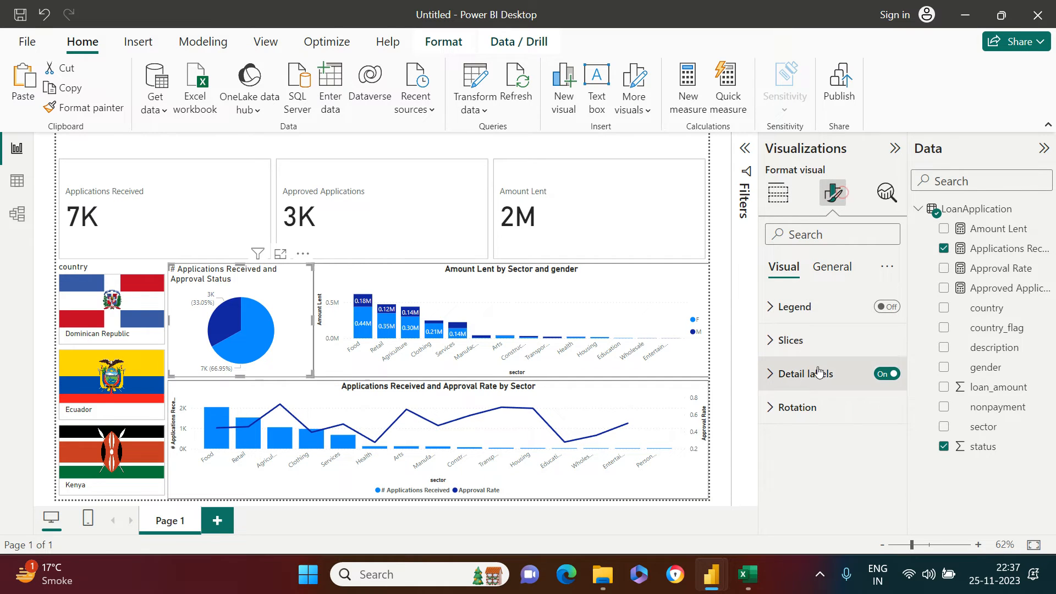
click(839, 266)
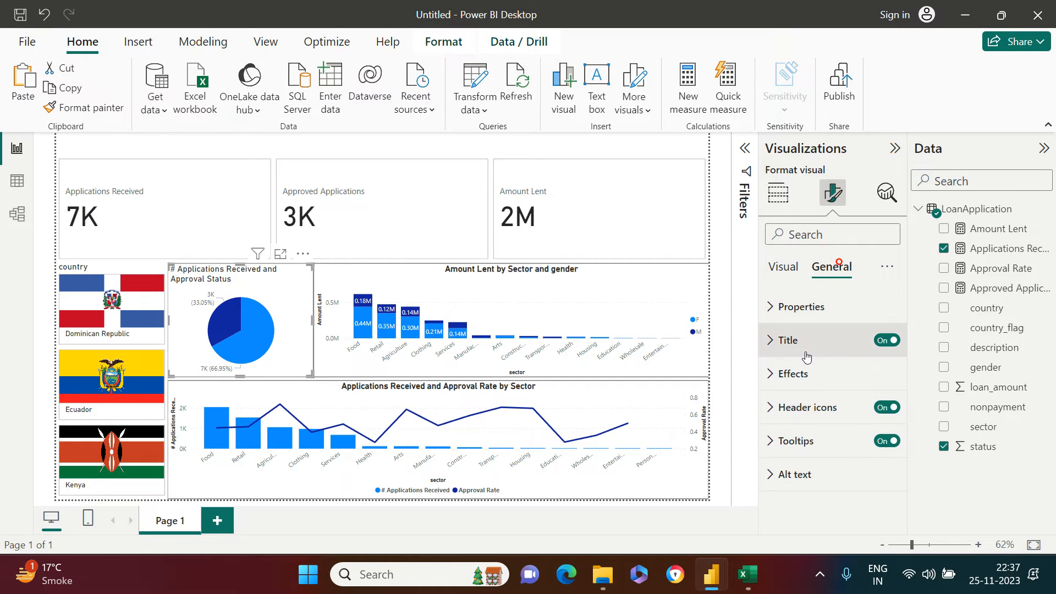
click(780, 341)
click(814, 423)
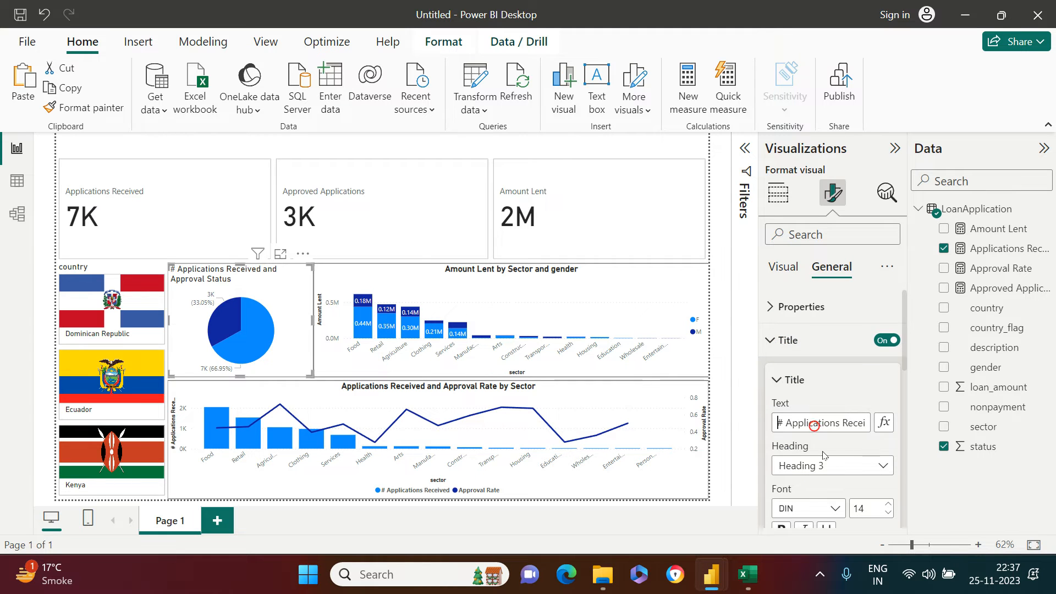
key(ctrl+a)
text(Ap)
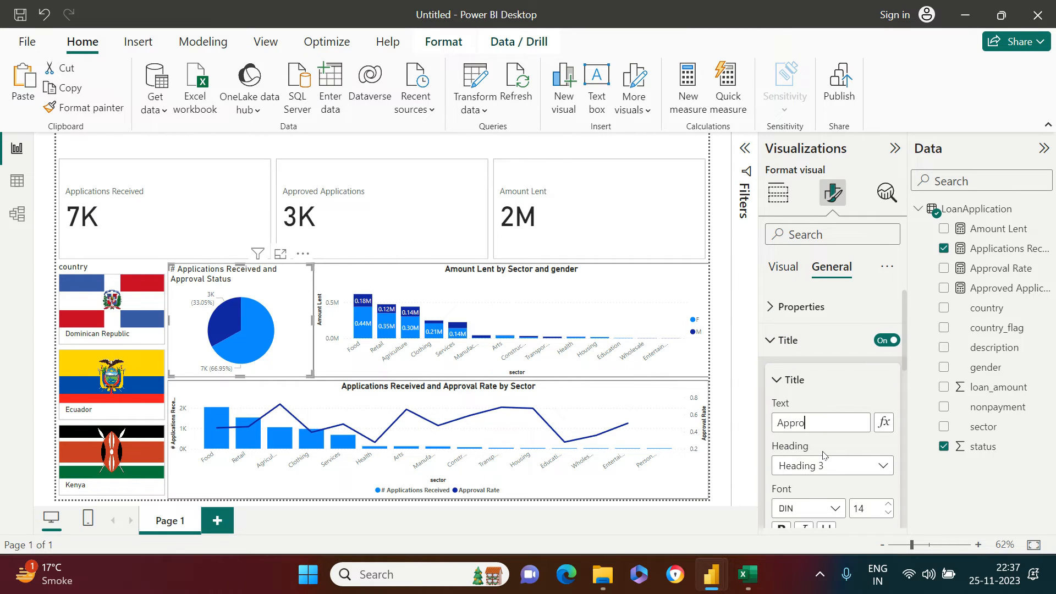
text(proved )
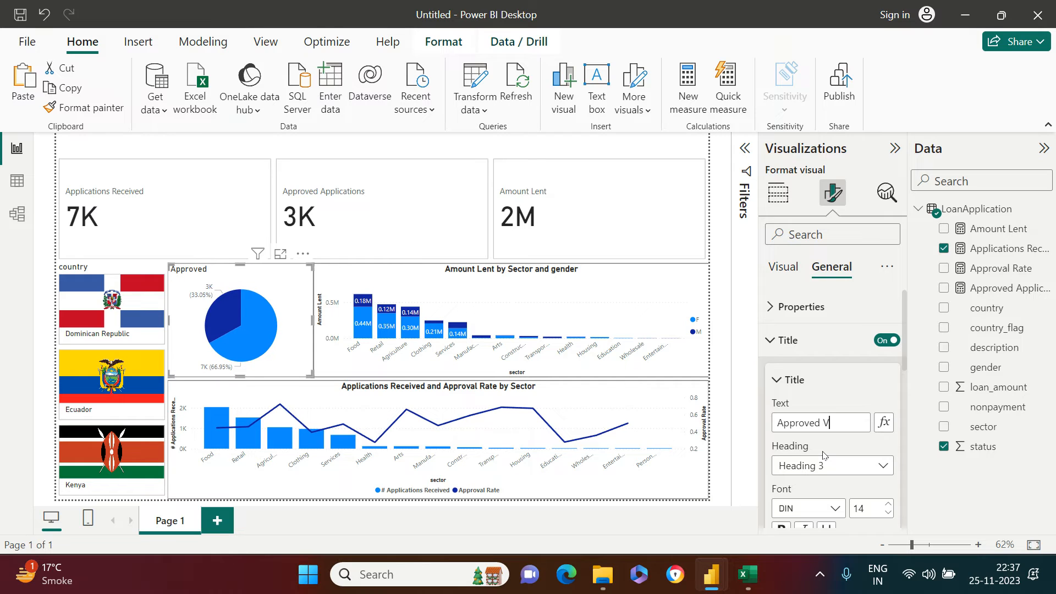
text(Vs Declined R)
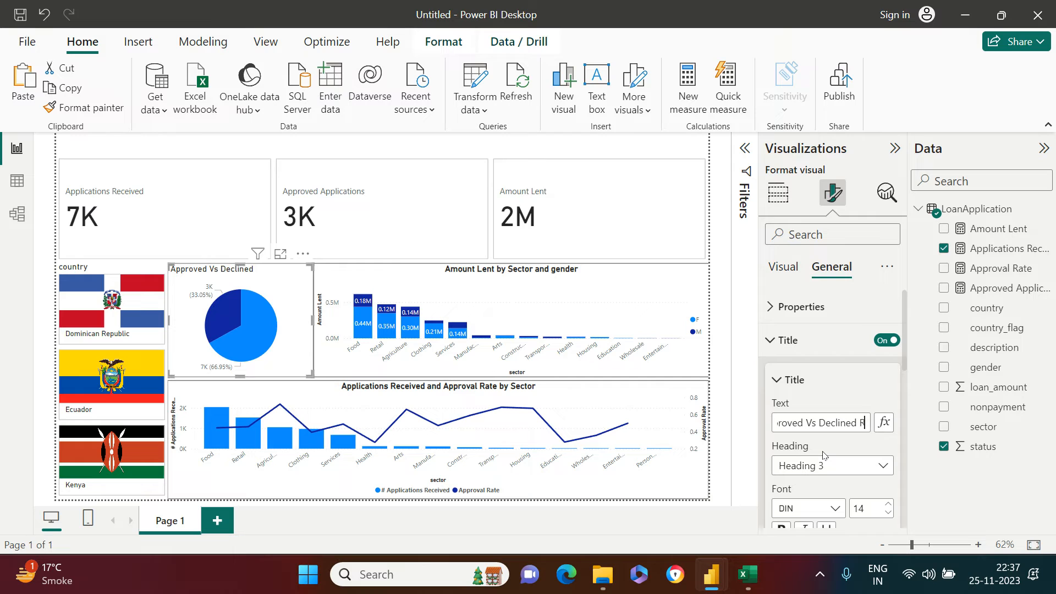
text(atio)
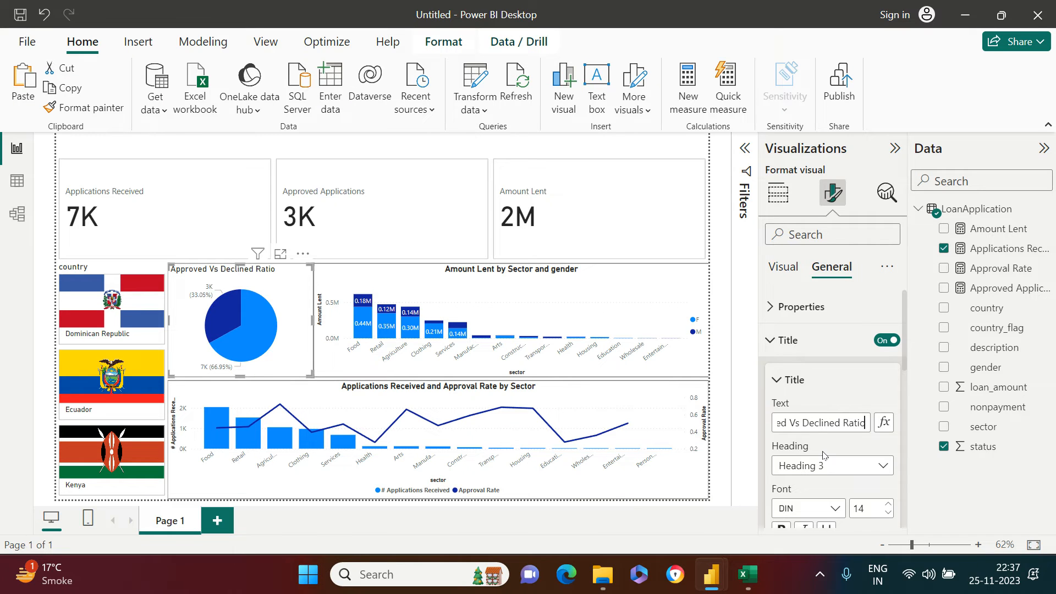
Center the pie chart's title horizontally and make it bold.
click(787, 384)
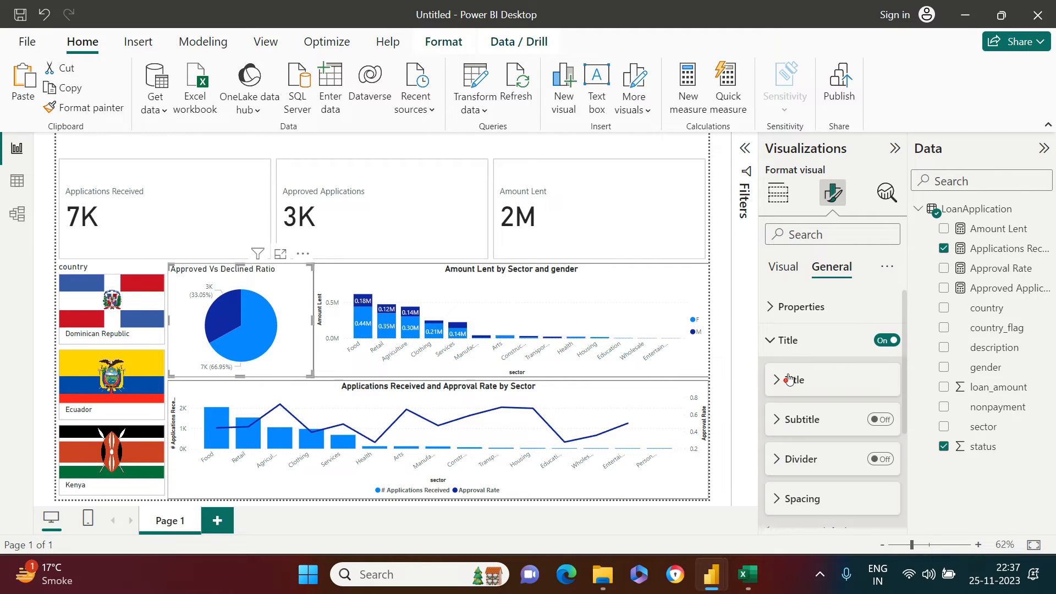
scroll(797, 385, down, 2)
scroll(806, 408, up, 2)
click(795, 381)
scroll(806, 439, down, 3)
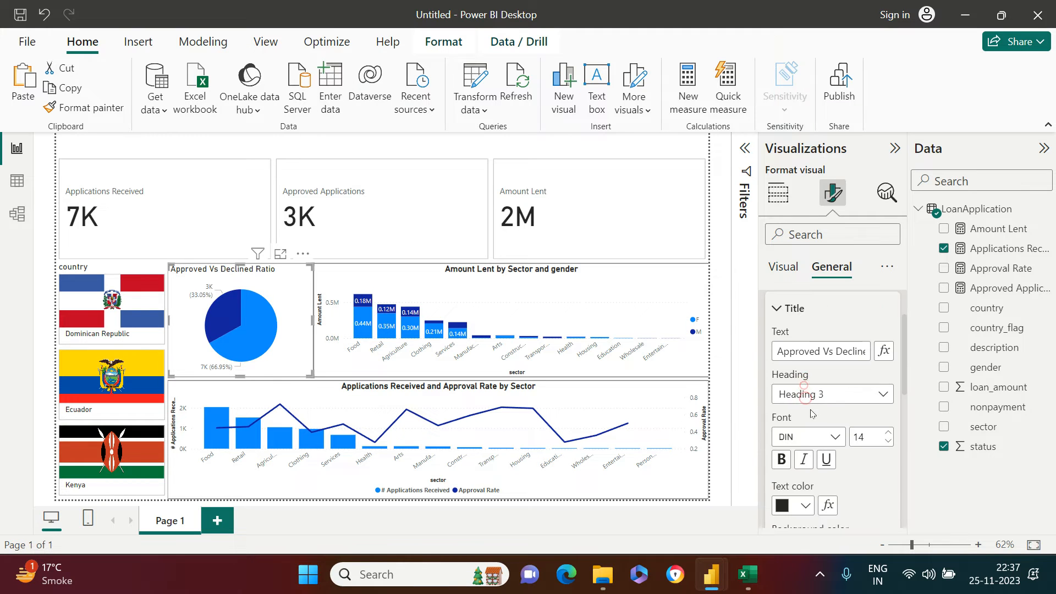
click(803, 484)
click(781, 352)
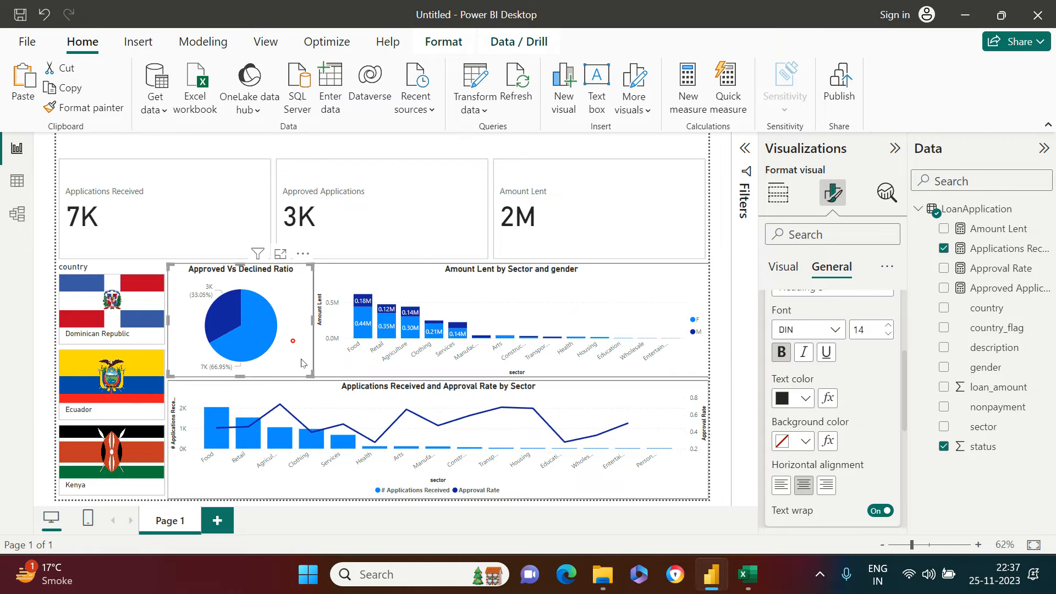
mouse_move(210, 291)
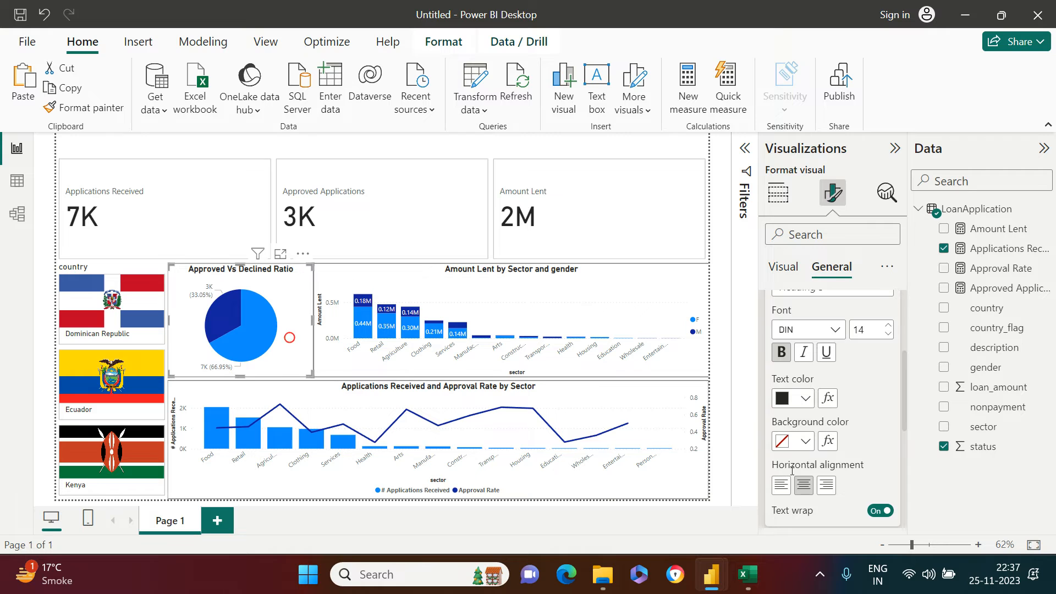
scroll(803, 460, up, 3)
click(787, 343)
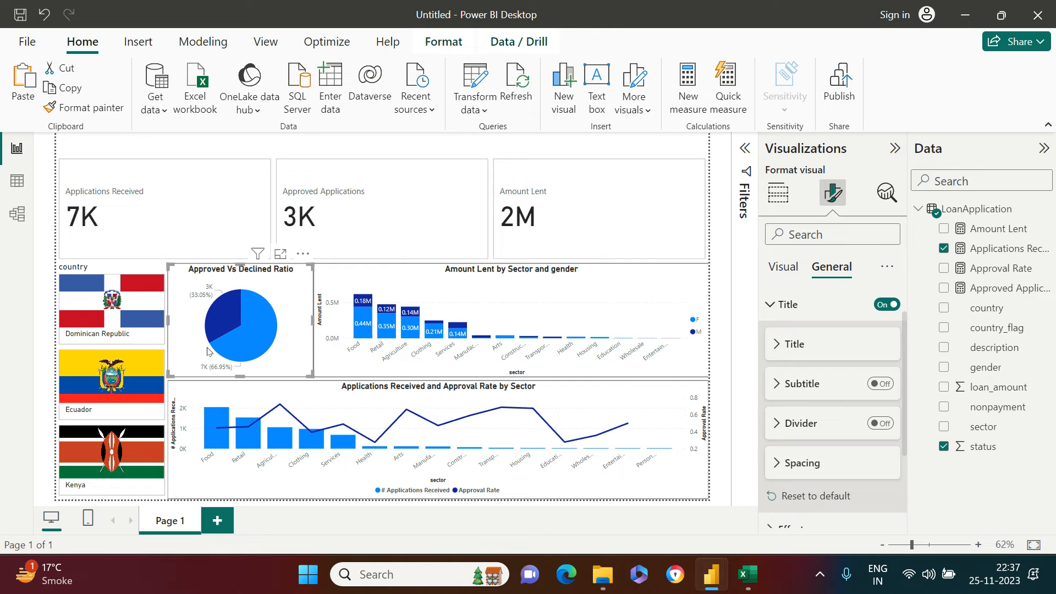
scroll(802, 363, up, 1)
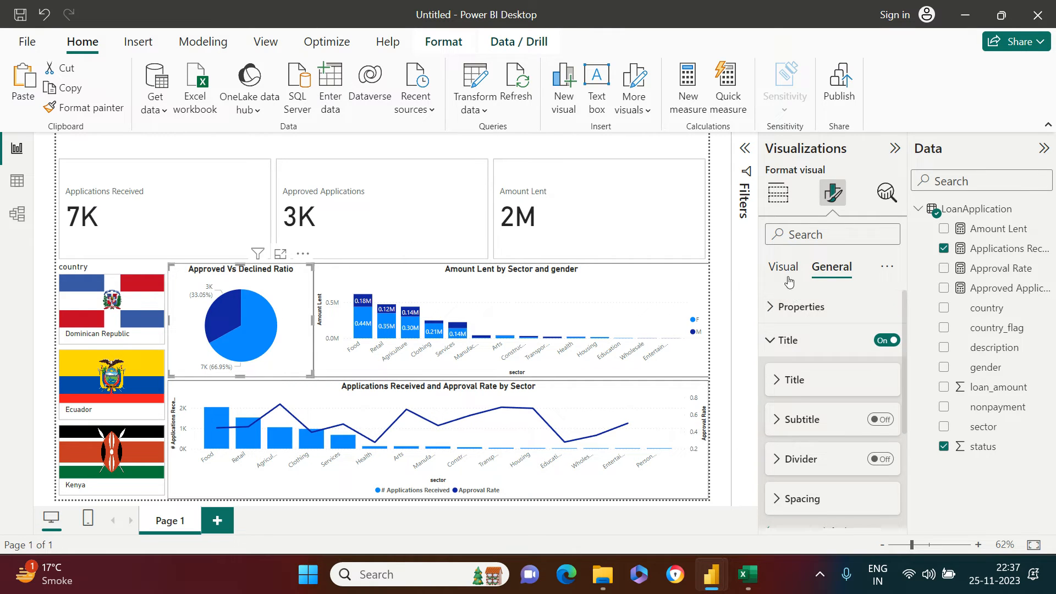
Set the pie chart's detail label contents to Category, percent of total.
click(785, 269)
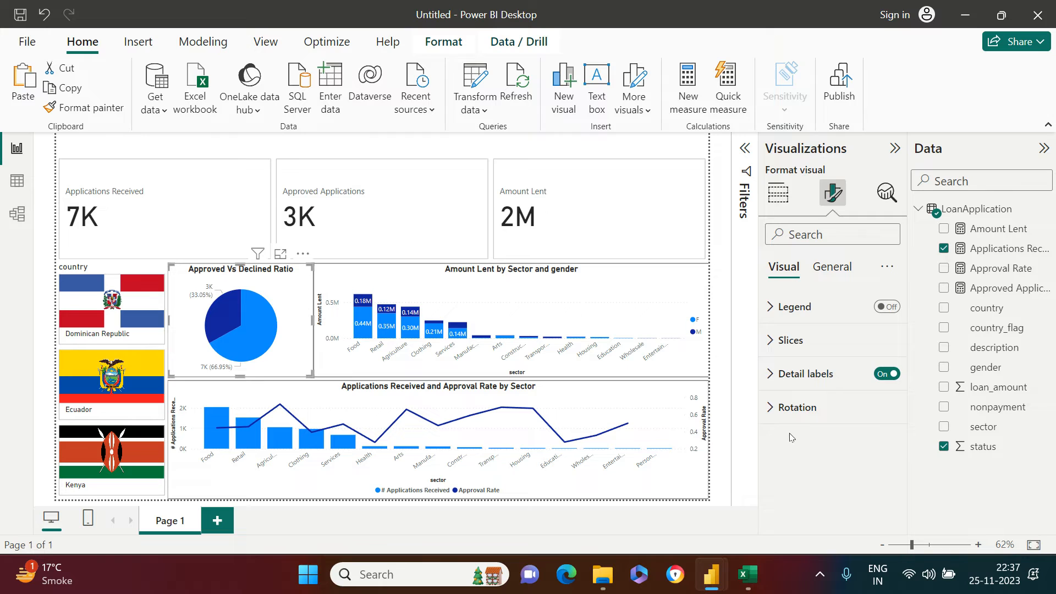
click(784, 375)
scroll(782, 374, down, 1)
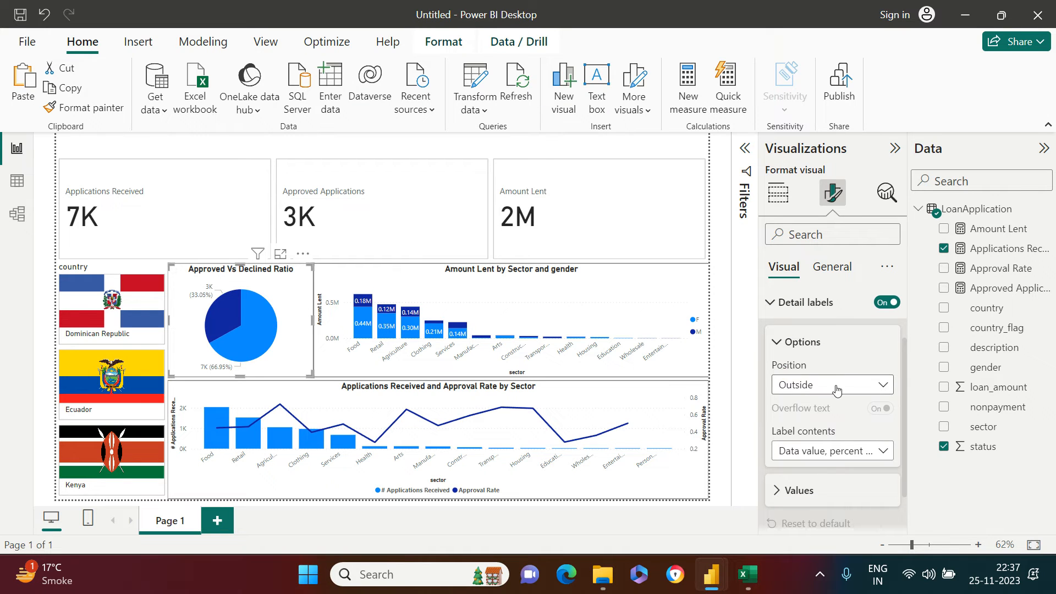
click(831, 455)
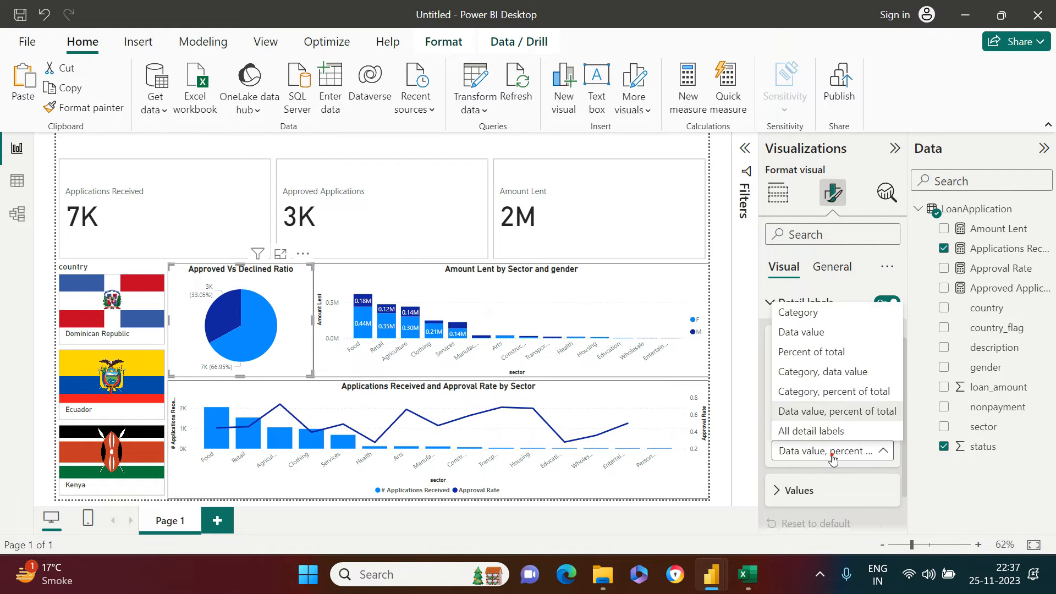
click(840, 391)
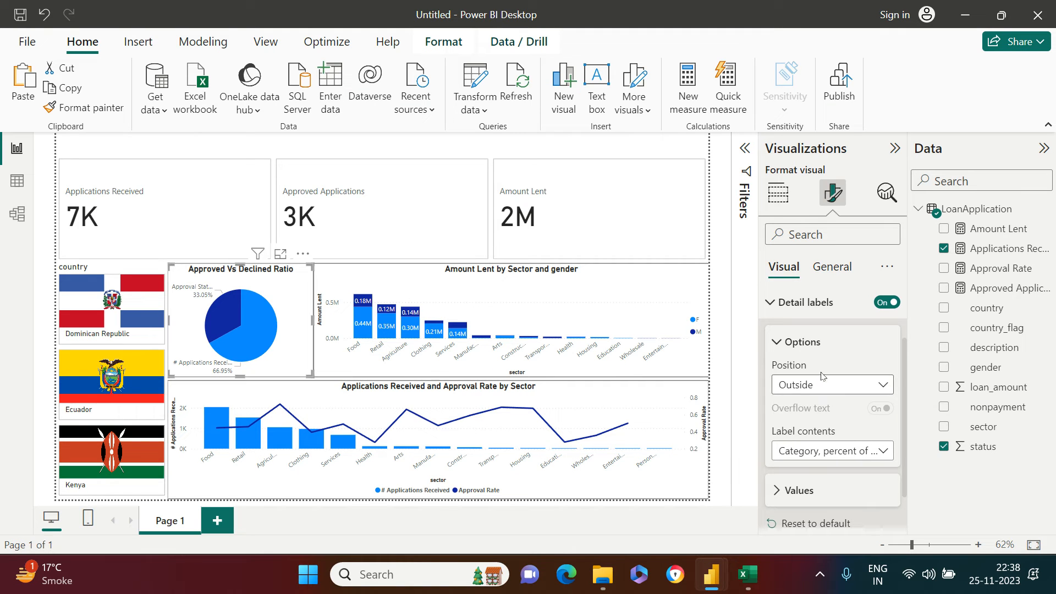
Make the pie chart's detail label values bold.
scroll(825, 451, down, 1)
click(855, 444)
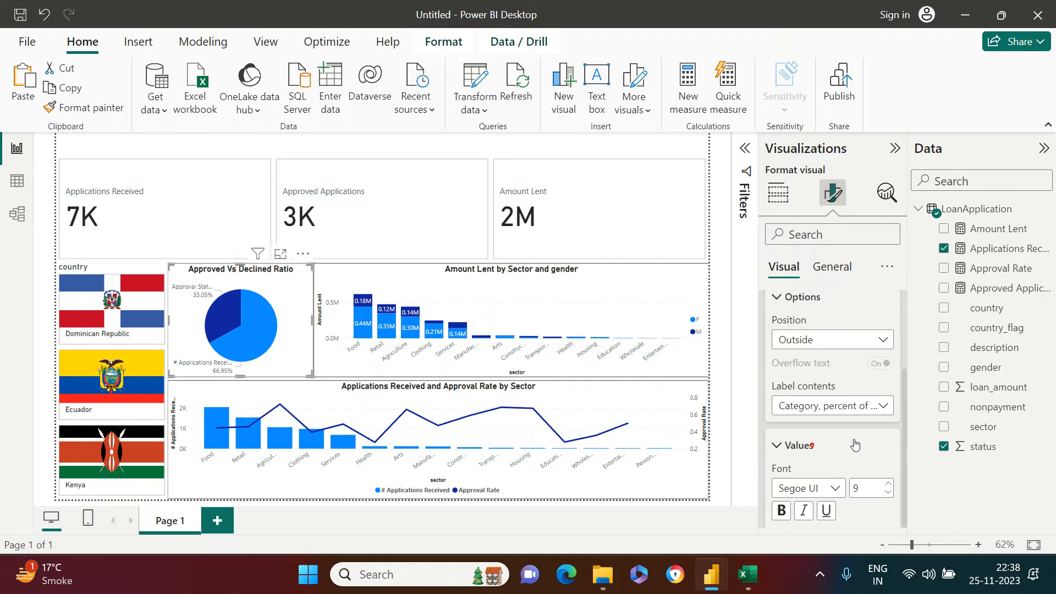
scroll(855, 444, down, 1)
click(781, 440)
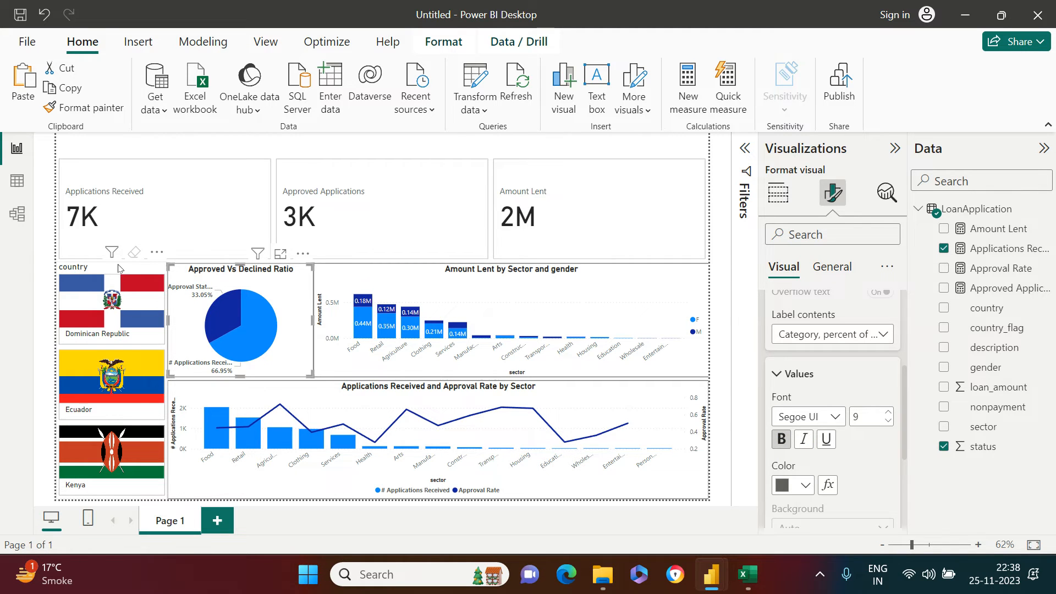
Select the country flag slicer for formatting.
click(120, 268)
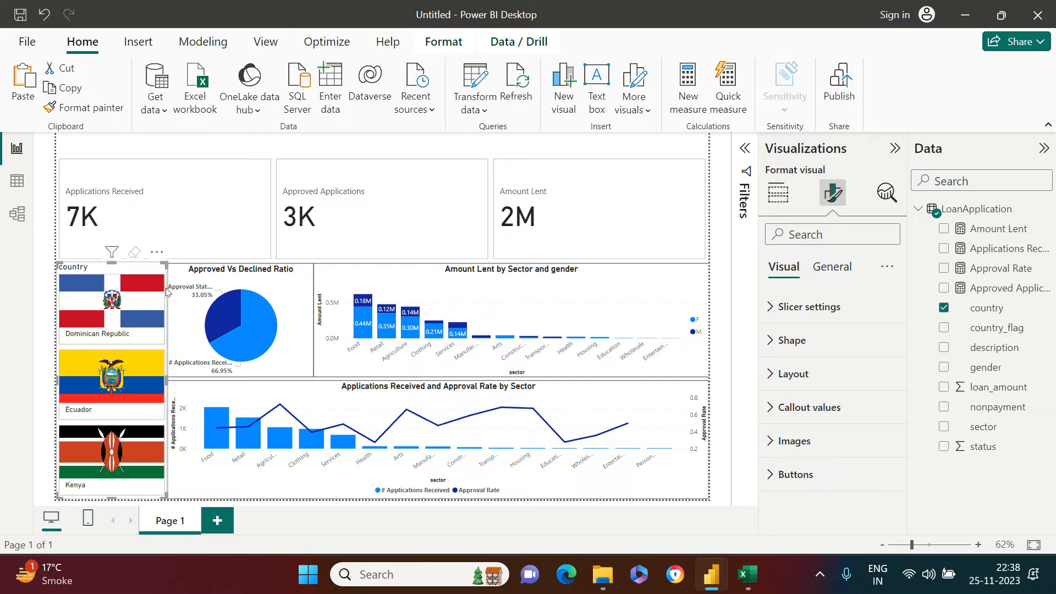
click(777, 195)
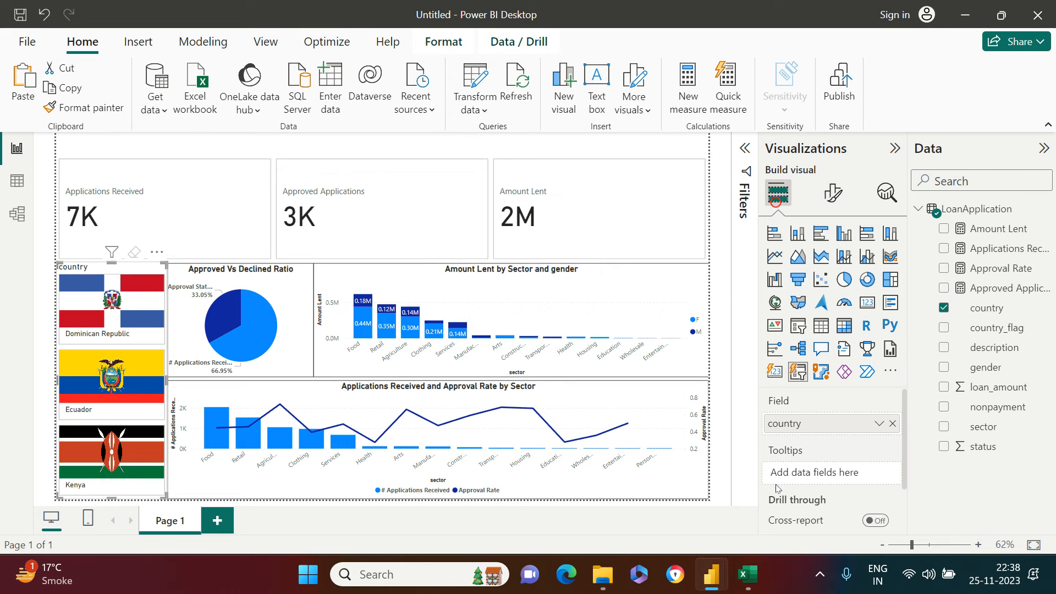
click(832, 192)
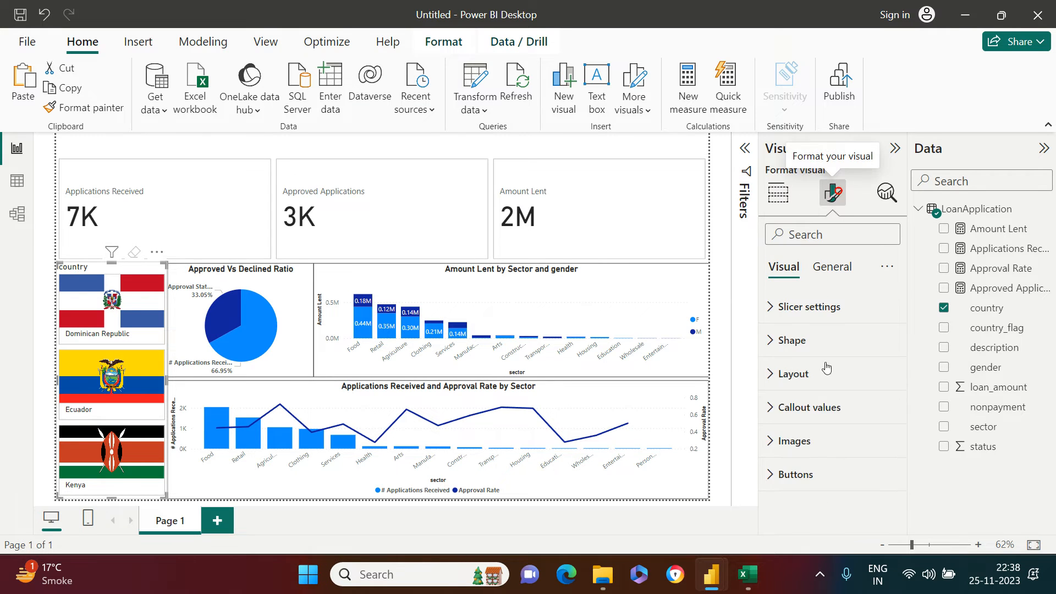
click(822, 306)
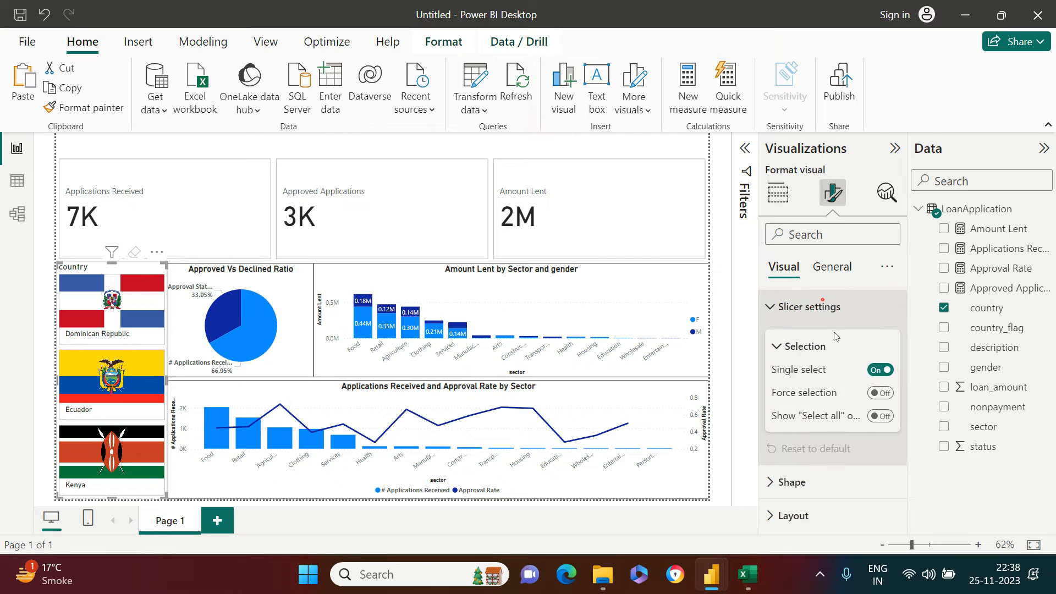
scroll(836, 411, down, 3)
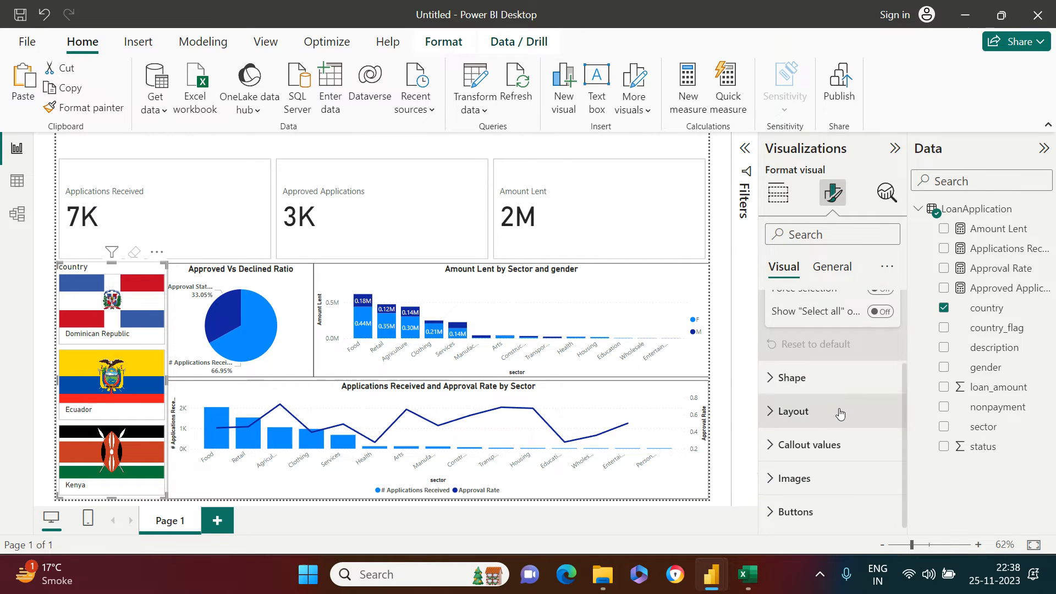
scroll(803, 410, up, 3)
click(814, 309)
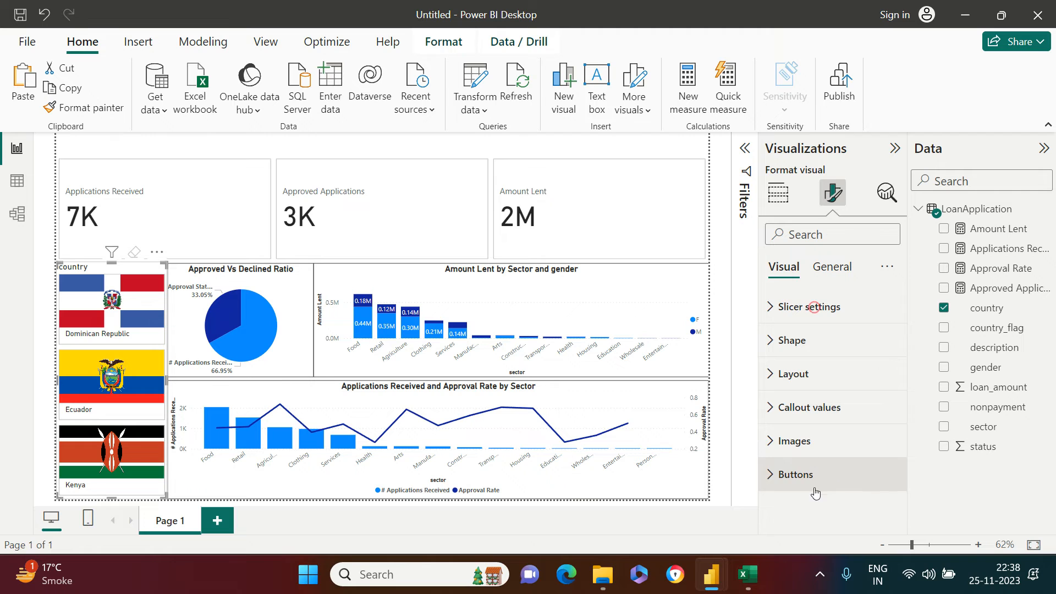
Set the image fit of the flag images in the country slicer to Fit.
click(802, 448)
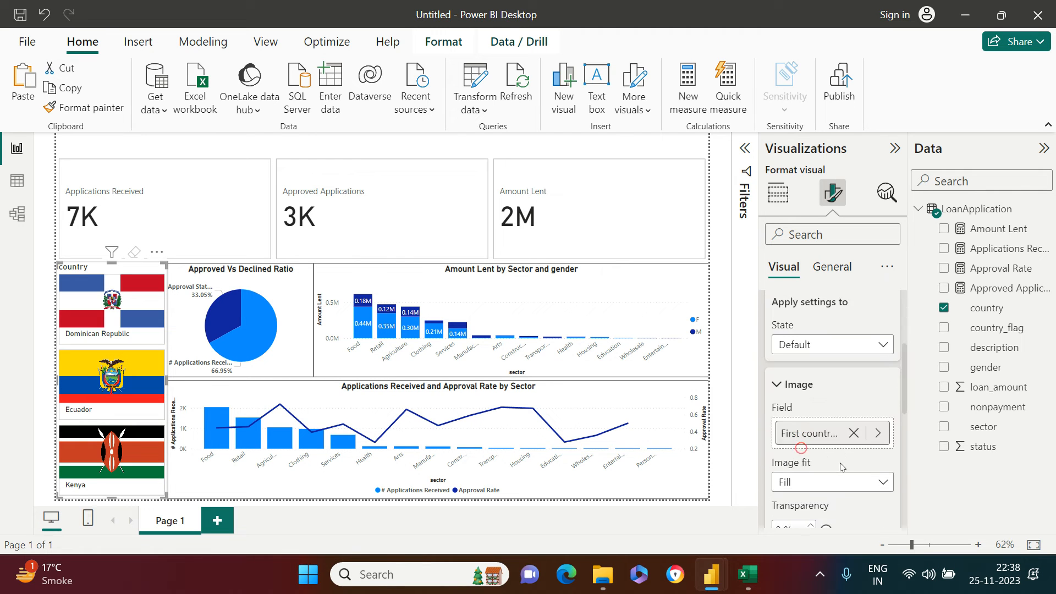
scroll(839, 466, down, 1)
click(881, 412)
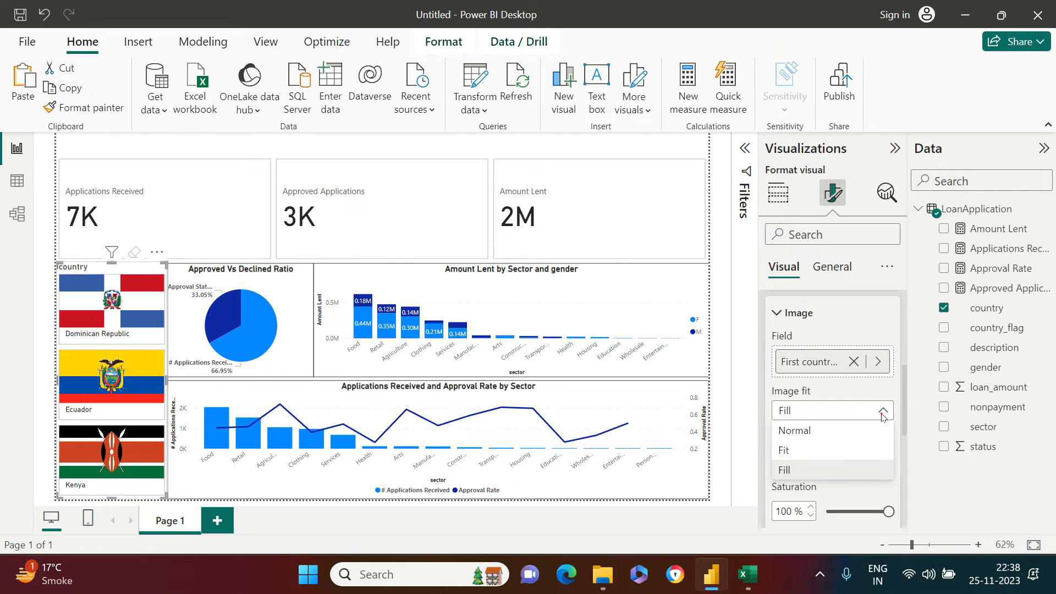
click(801, 453)
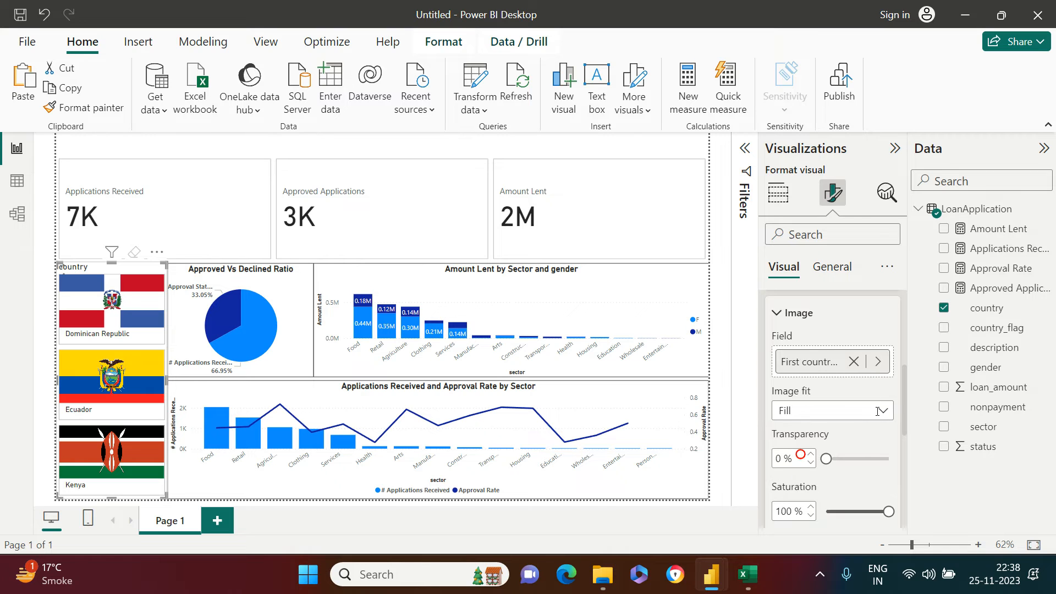
scroll(877, 457, up, 1)
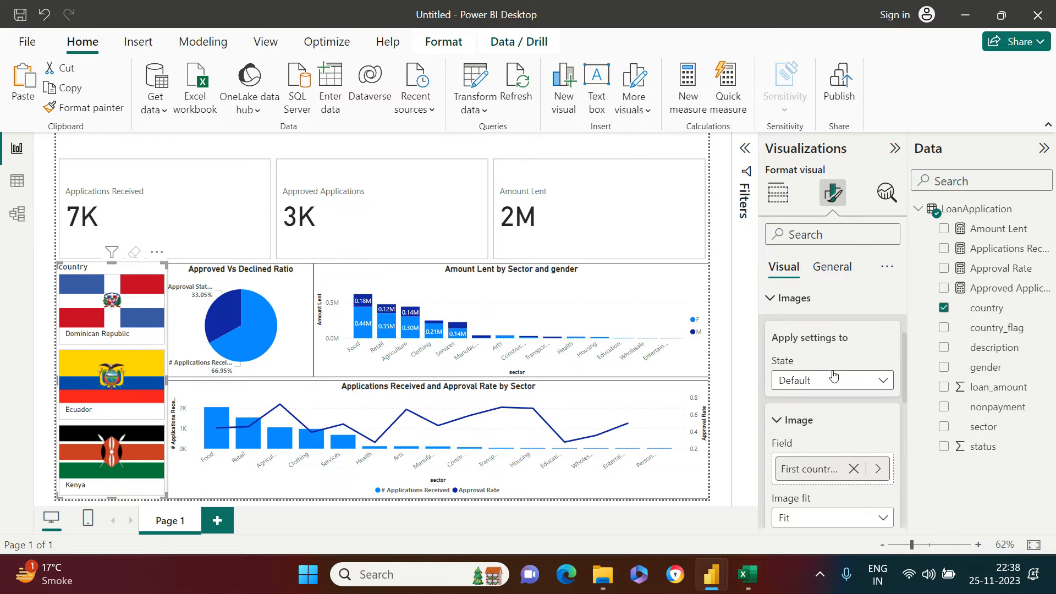
click(810, 422)
click(811, 335)
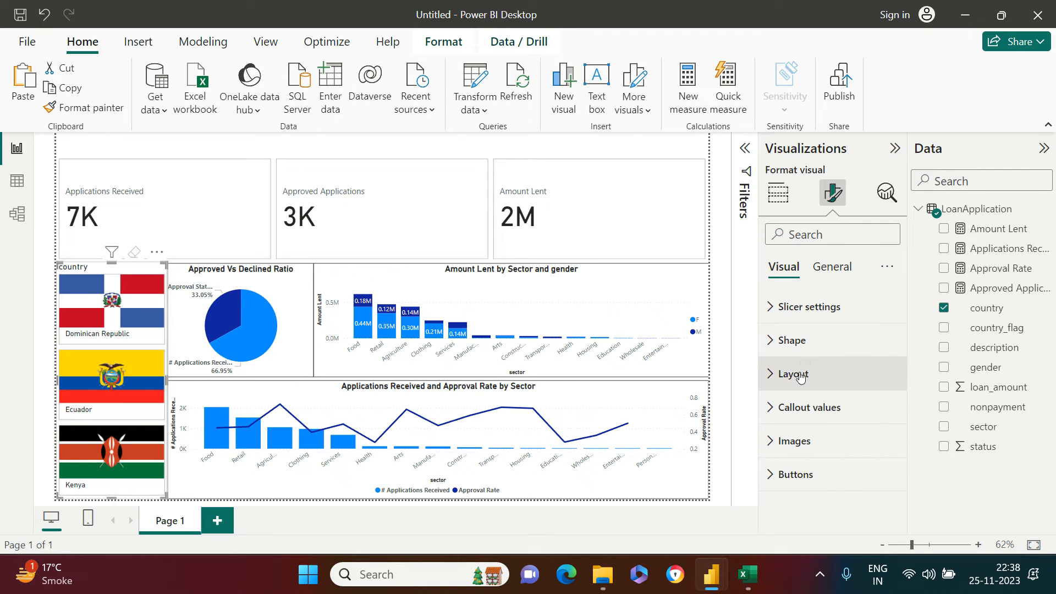
Make the country names in the slicer's callout values bold and center them horizontally.
click(804, 417)
scroll(824, 418, down, 5)
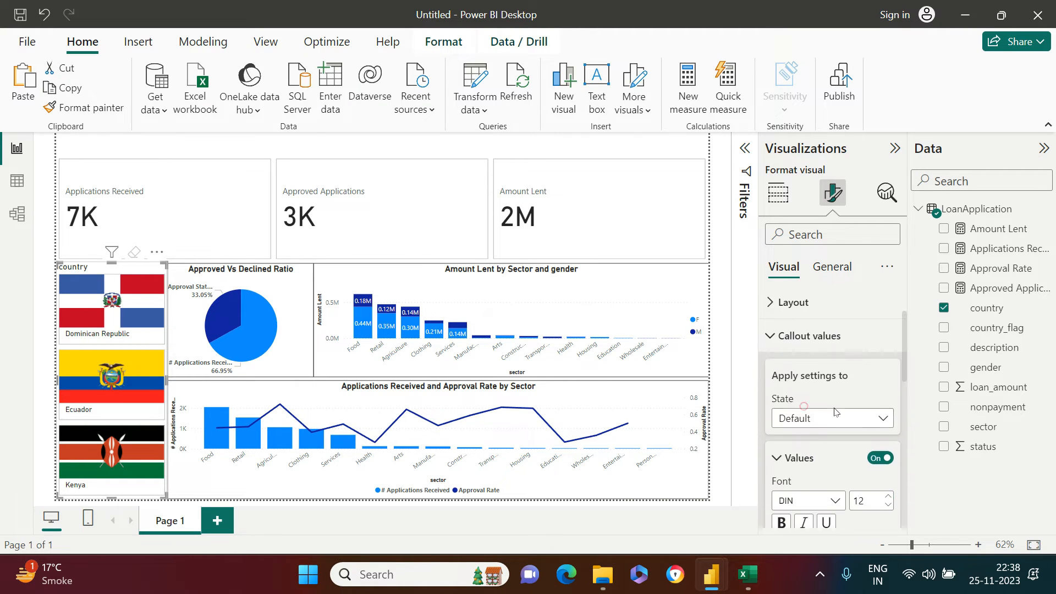
click(780, 451)
scroll(866, 397, down, 3)
click(810, 483)
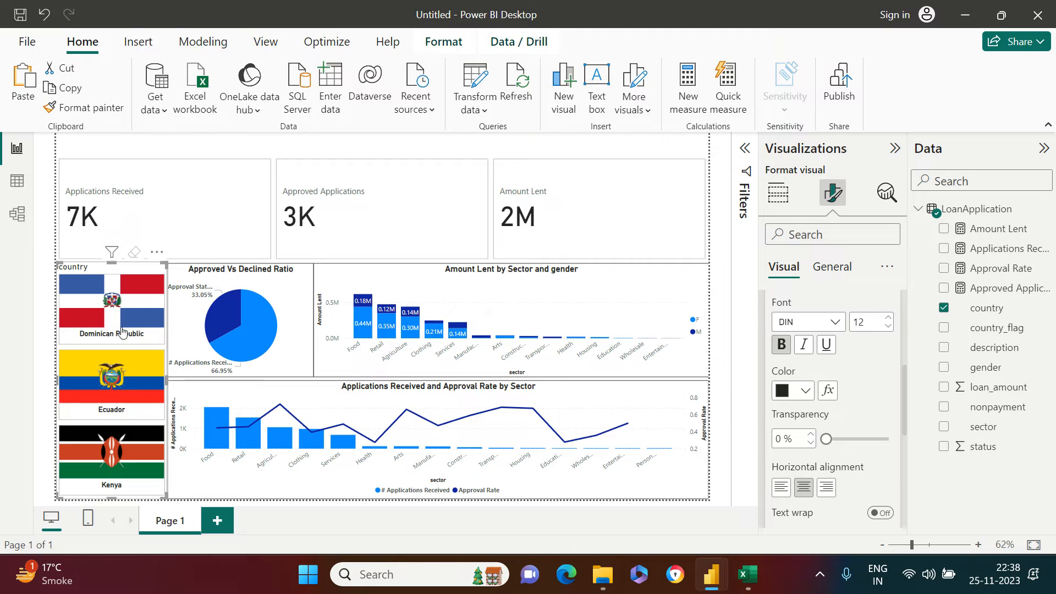
scroll(783, 402, up, 3)
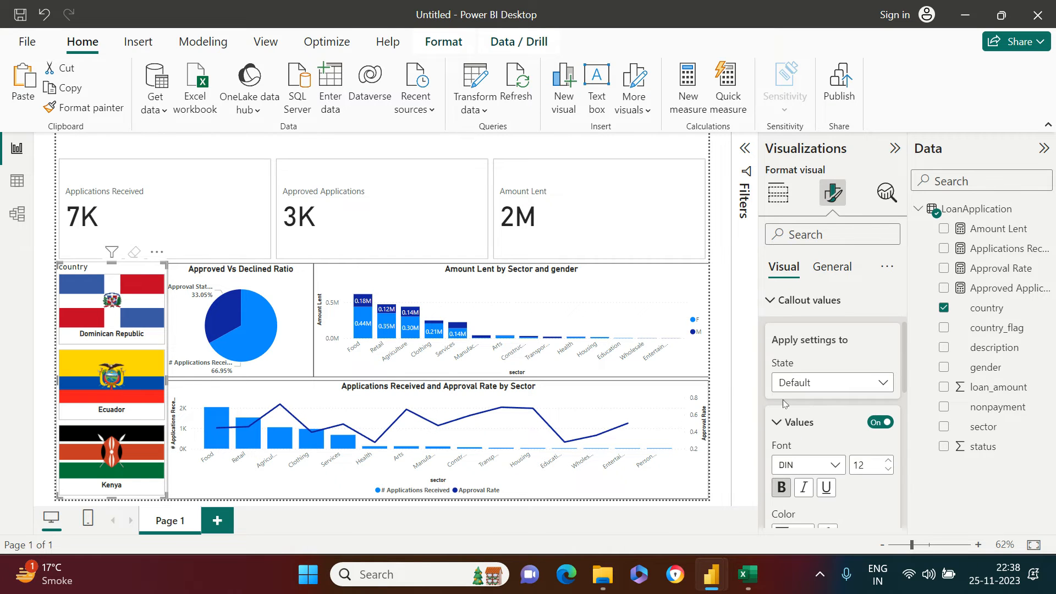
click(778, 301)
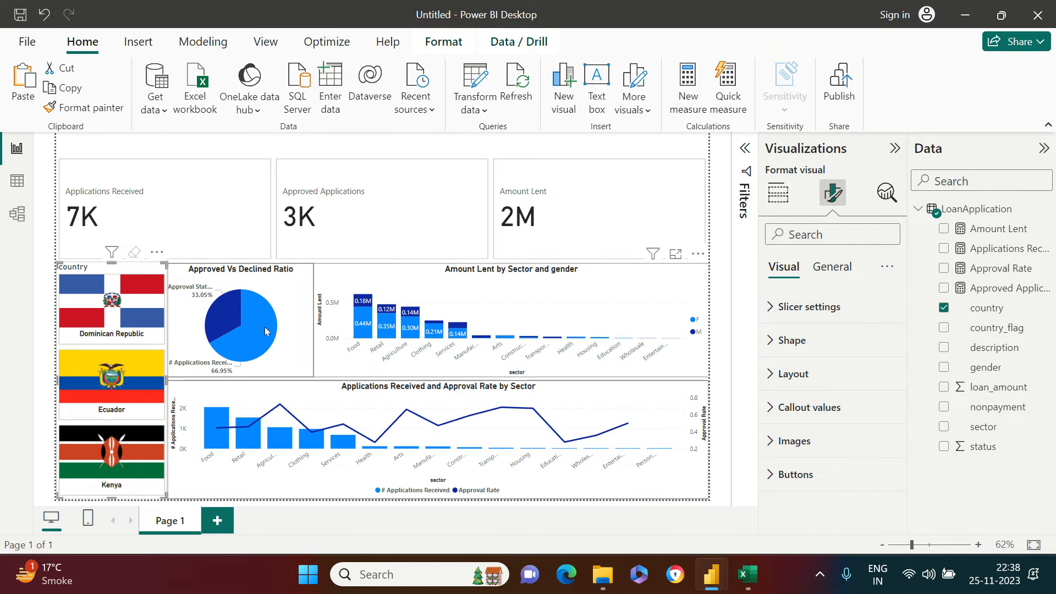
Review the country slicer's button formatting options, including padding, border, fill, shadow and glow.
click(788, 475)
scroll(850, 480, down, 5)
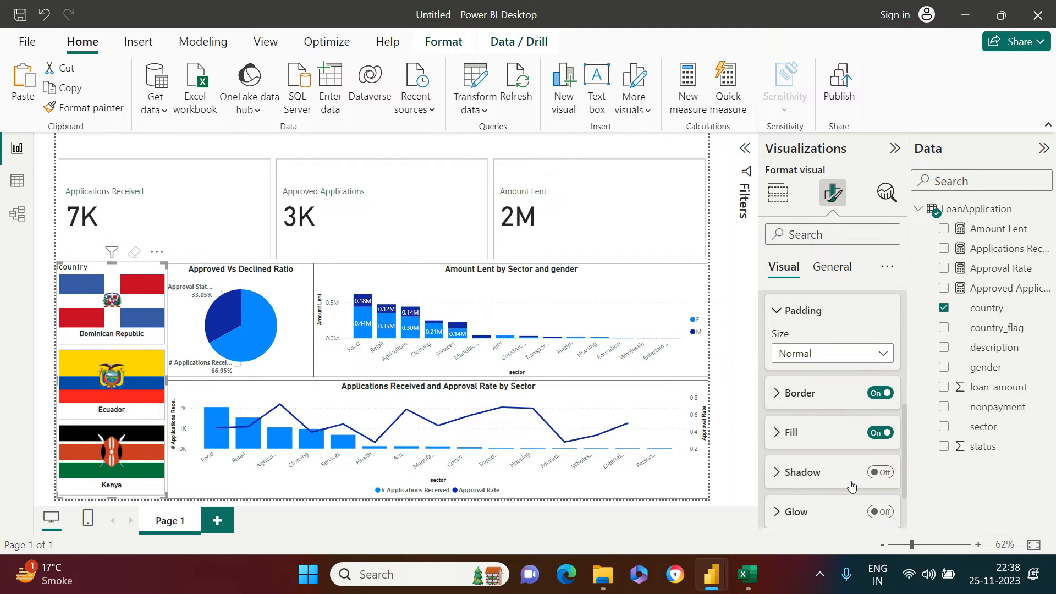
scroll(850, 481, up, 4)
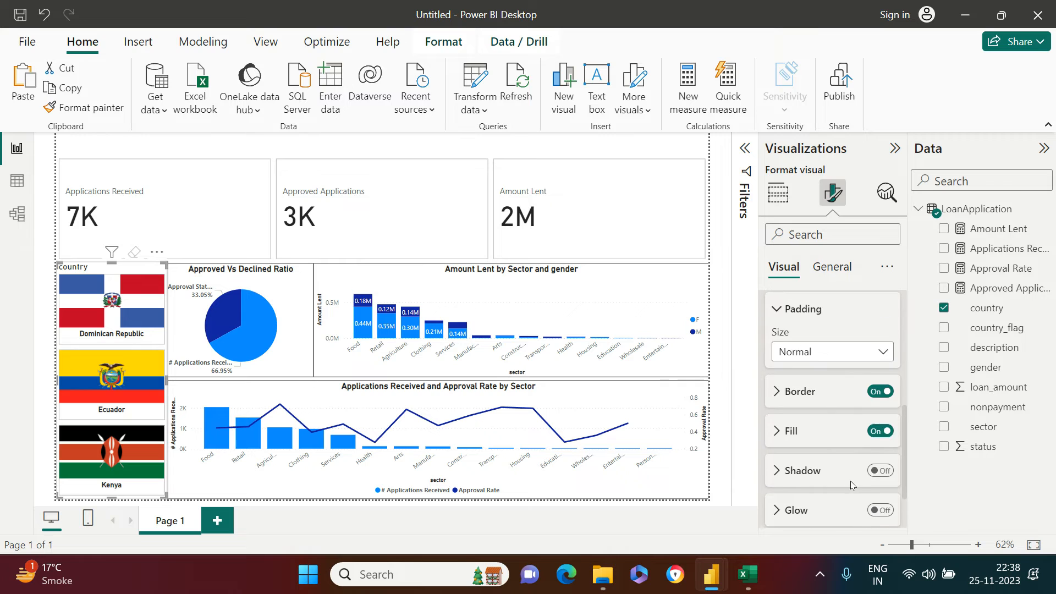
scroll(850, 484, up, 1)
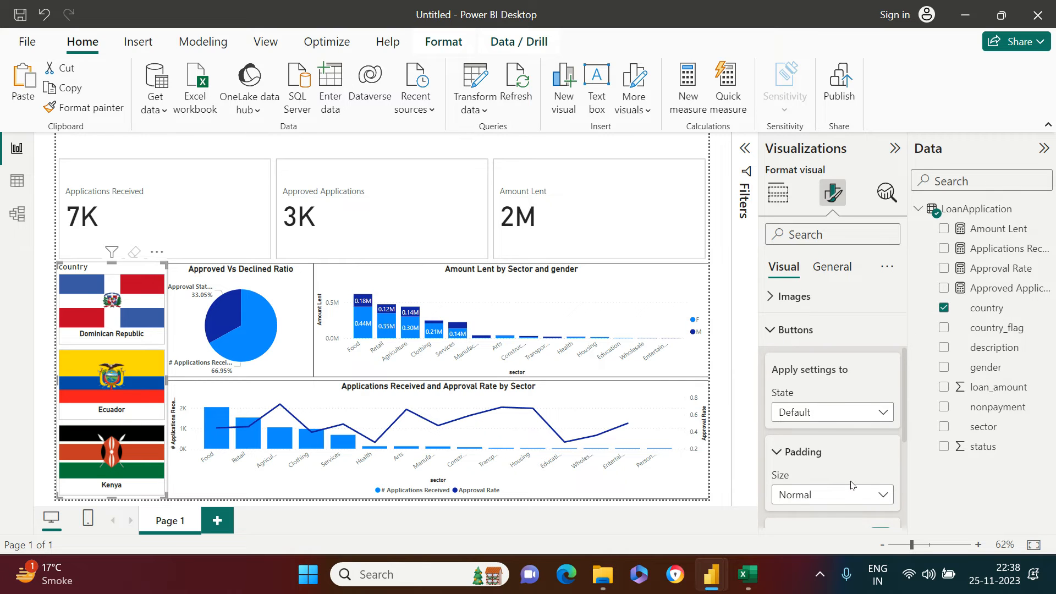
scroll(840, 440, up, 3)
scroll(835, 434, down, 3)
scroll(834, 447, up, 2)
scroll(834, 440, up, 1)
scroll(836, 406, up, 2)
click(772, 373)
click(772, 373)
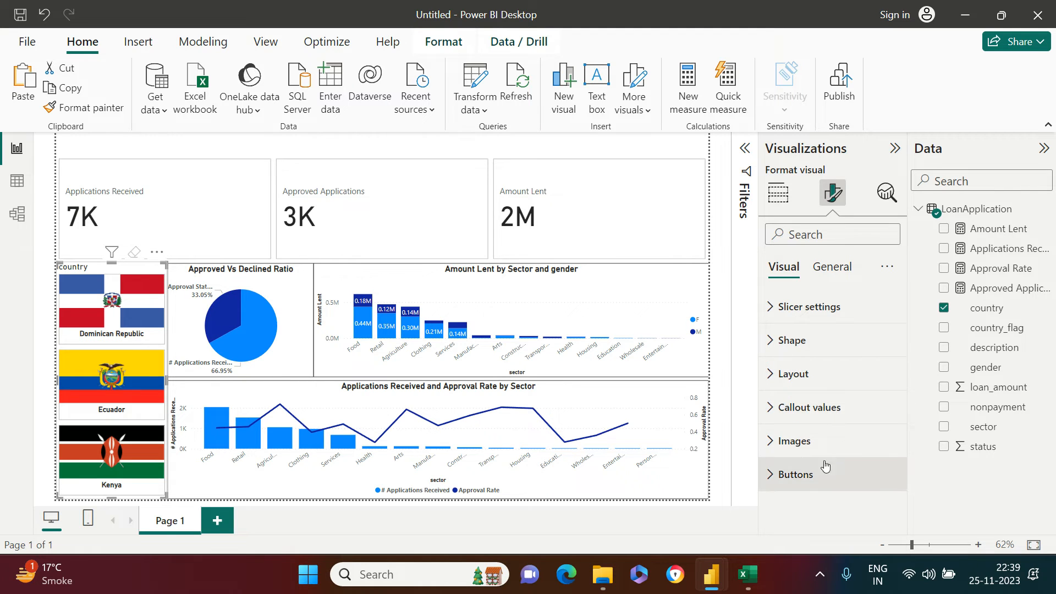
Review the country slicer's callout value and label options and its selection settings.
click(820, 407)
scroll(822, 418, down, 2)
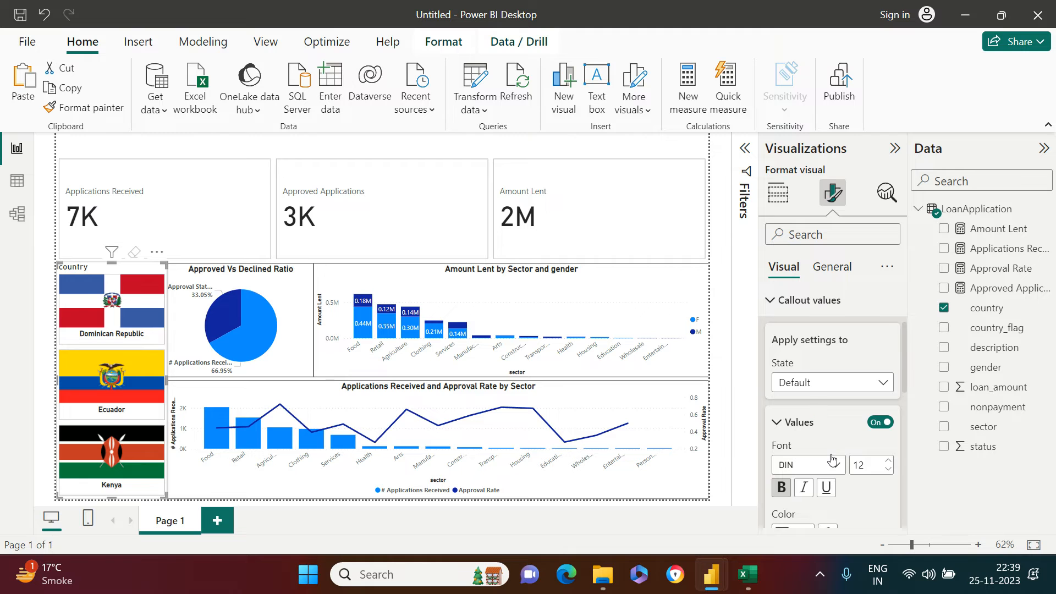
scroll(832, 463, down, 2)
scroll(839, 494, up, 1)
scroll(839, 495, down, 4)
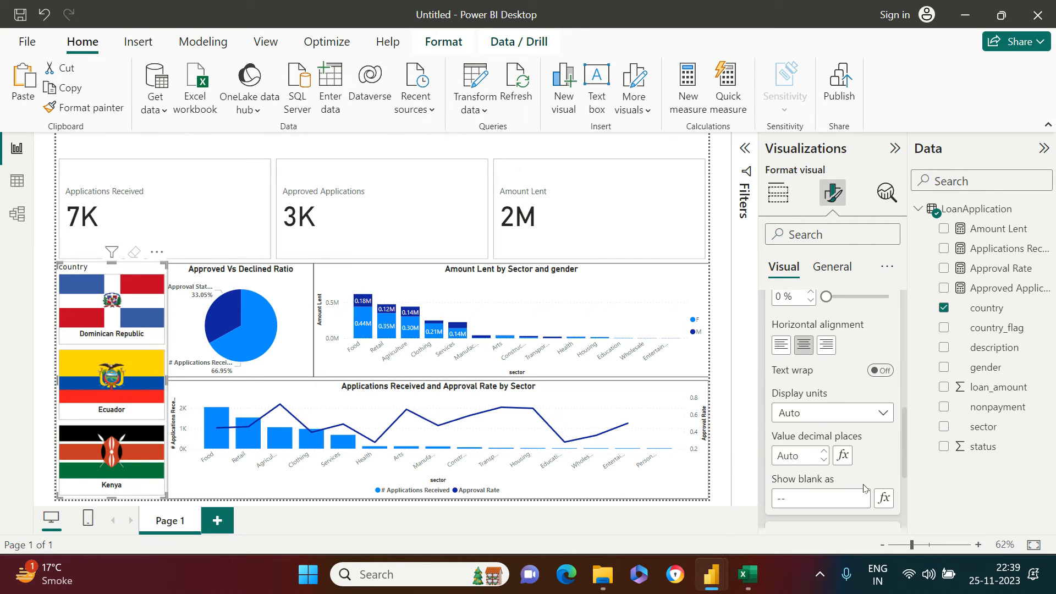
scroll(863, 486, down, 3)
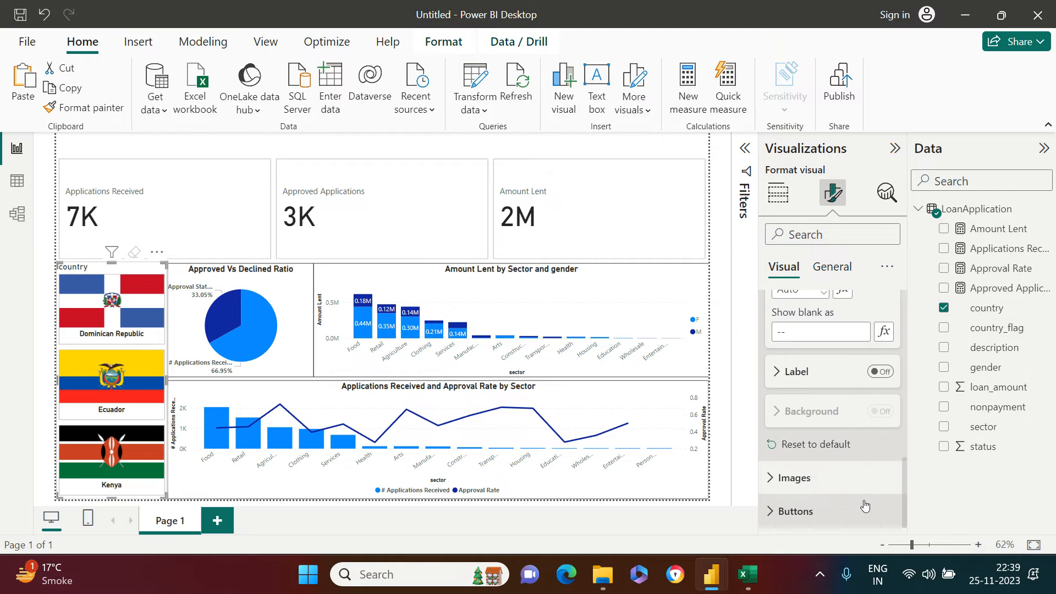
click(823, 383)
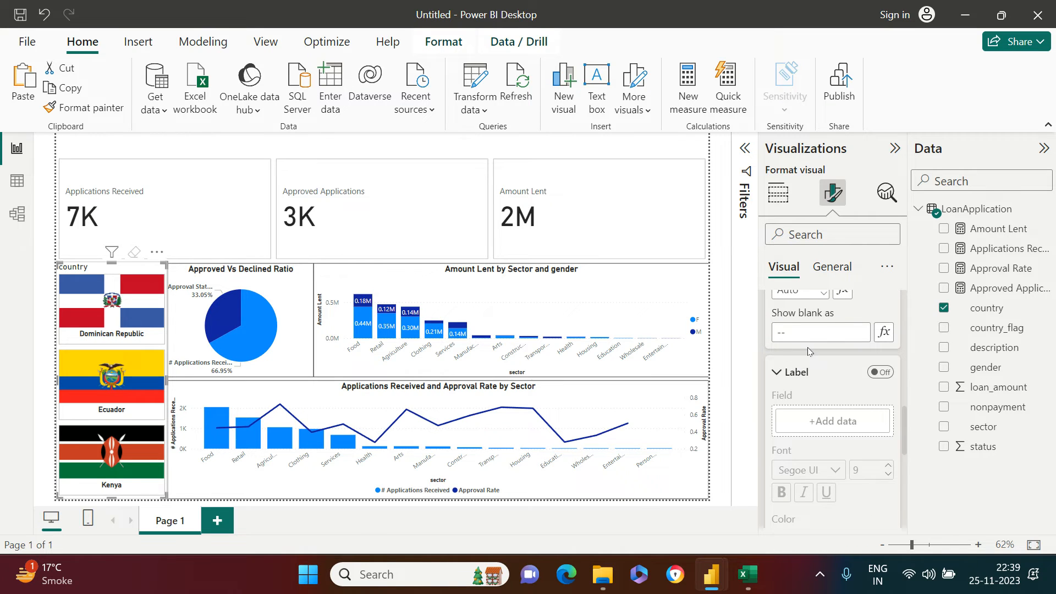
click(806, 373)
scroll(855, 454, up, 8)
scroll(854, 454, up, 1)
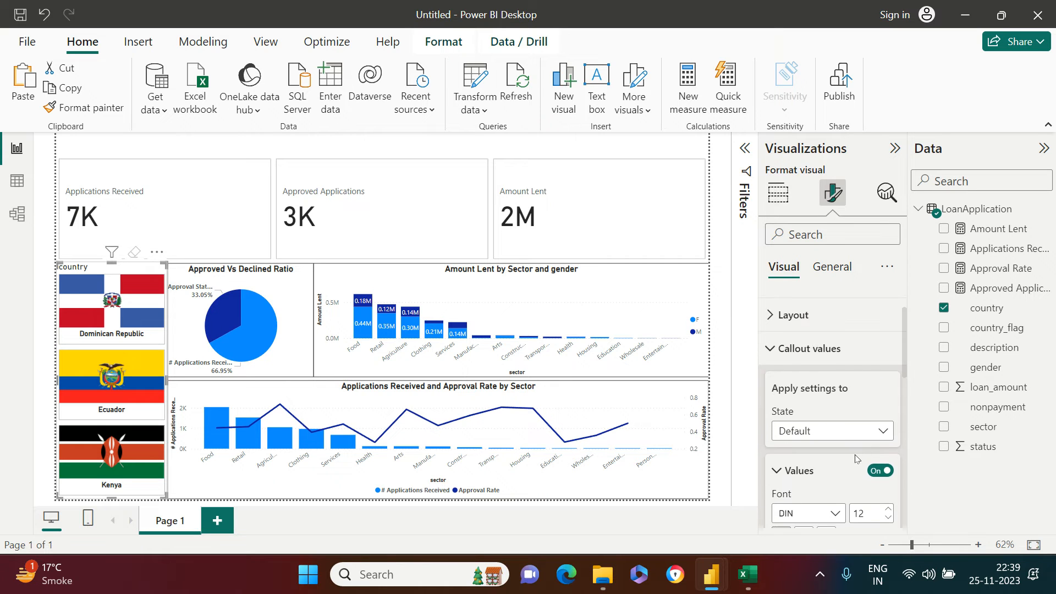
click(797, 353)
click(793, 311)
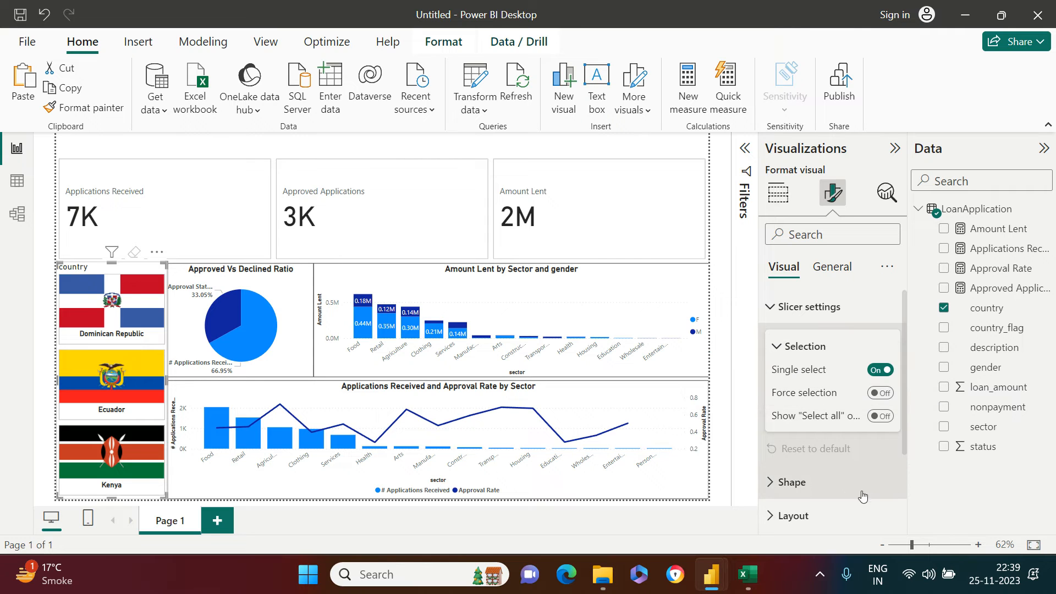
scroll(854, 480, down, 4)
scroll(856, 484, up, 3)
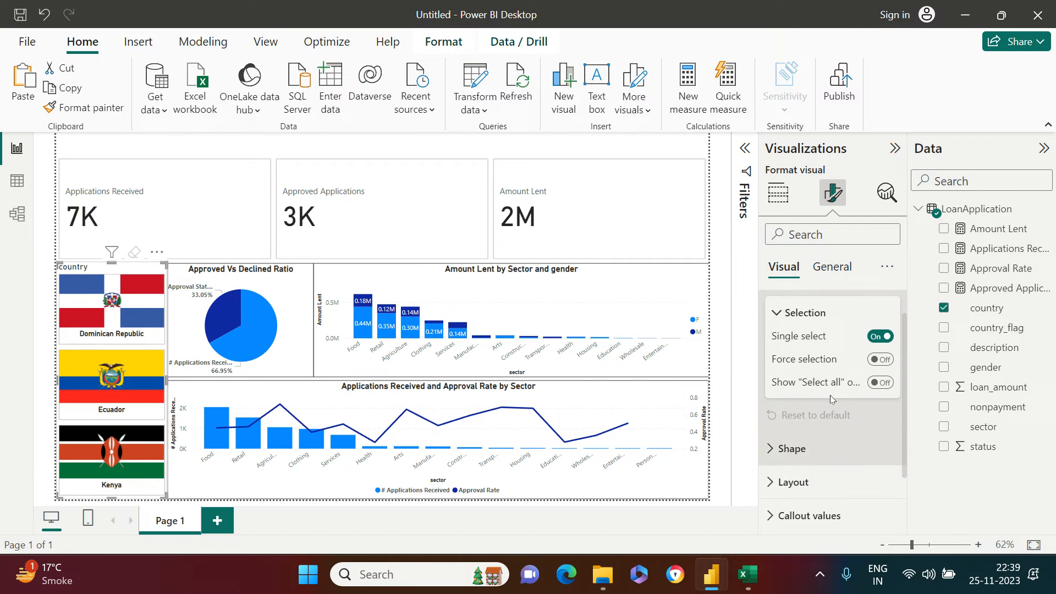
Turn off the title of the country slicer and deselect the visual.
click(829, 265)
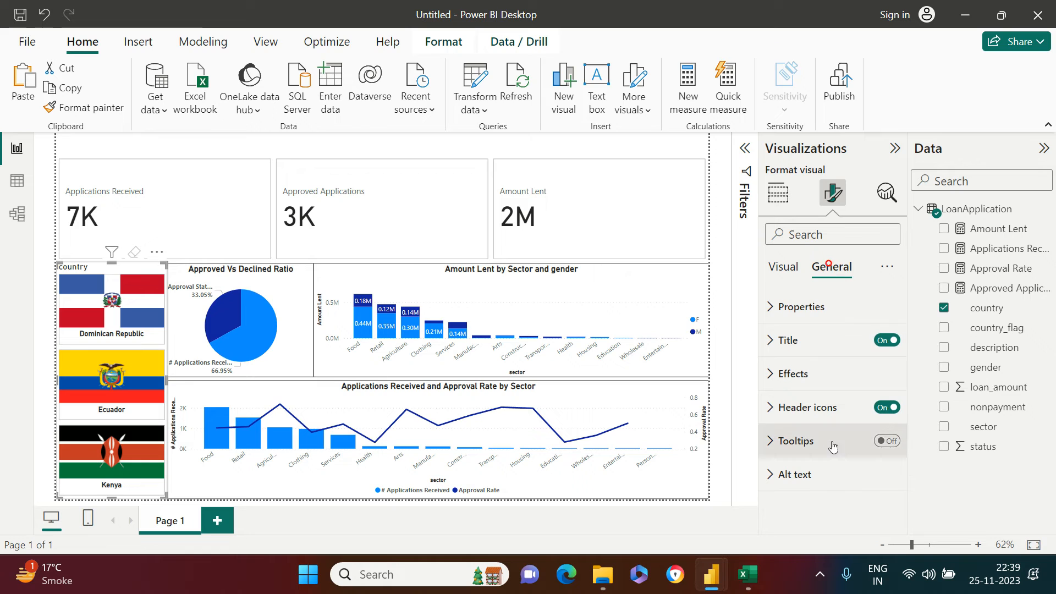
click(882, 341)
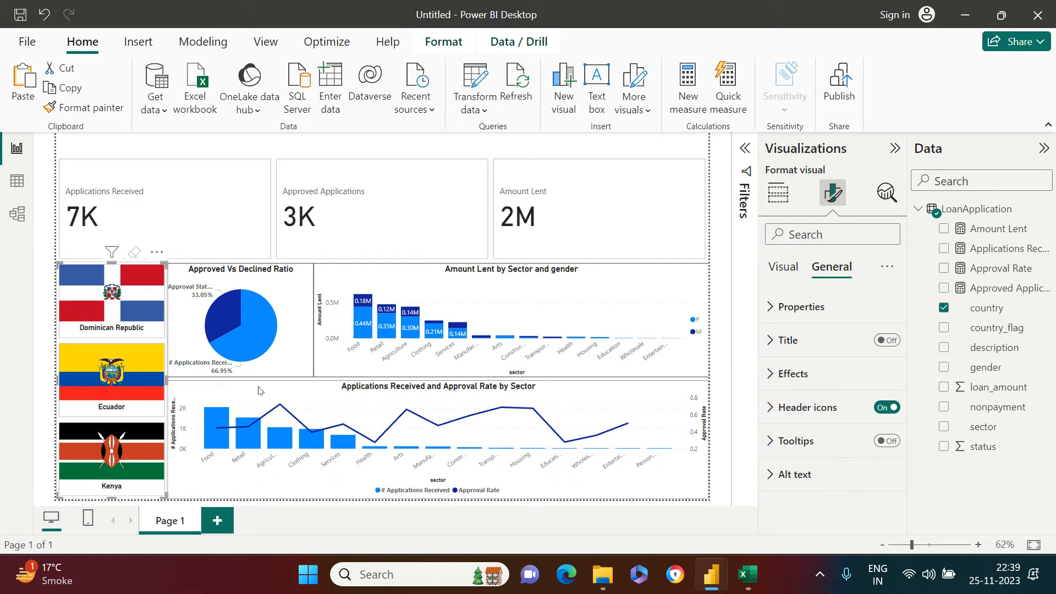
click(34, 438)
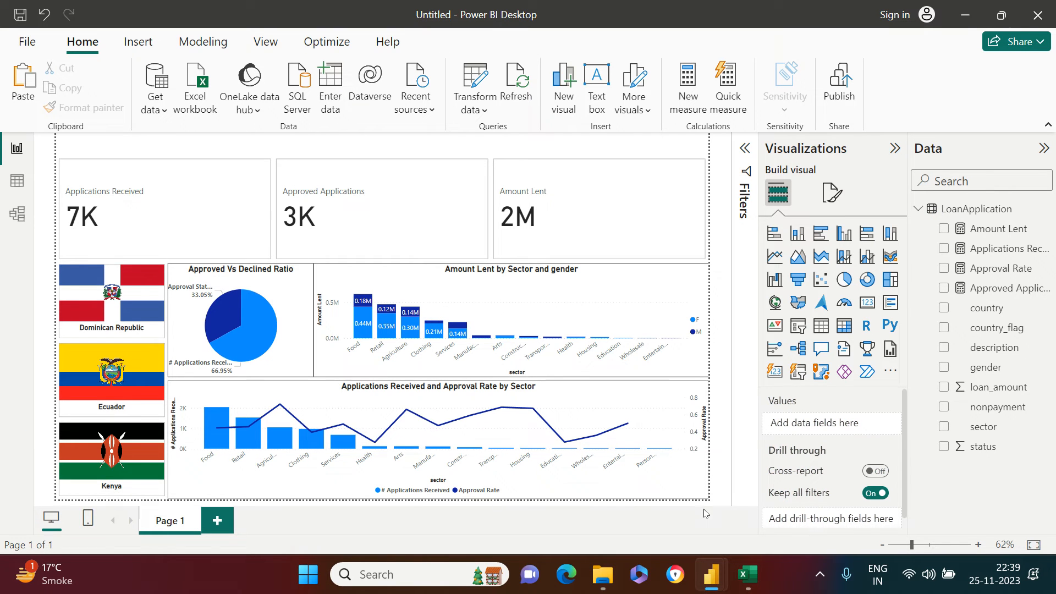
Center the callout values of the card visual with the three KPIs and make them bold.
click(218, 227)
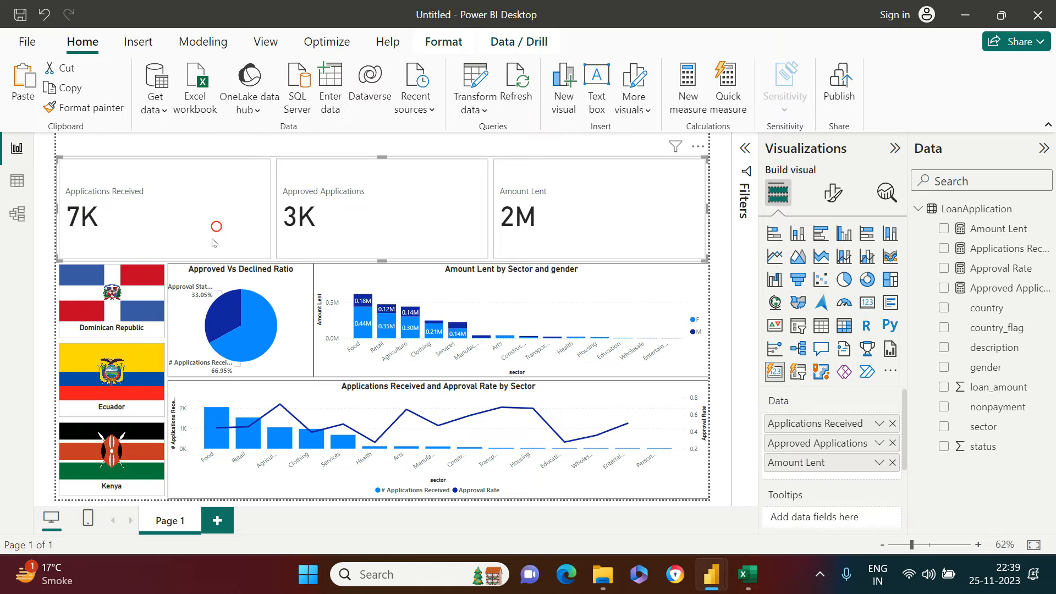
click(834, 192)
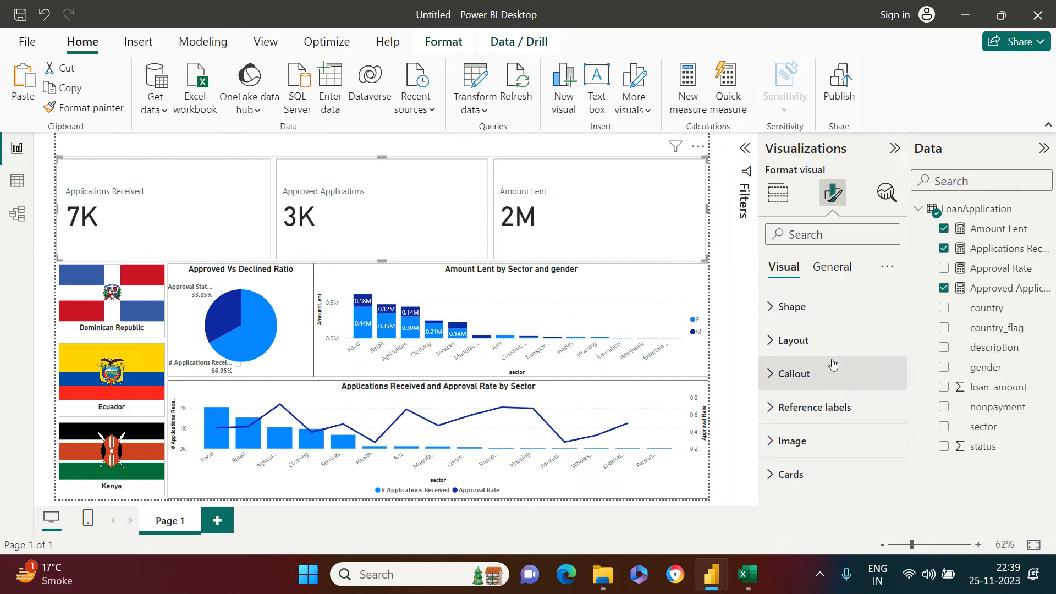
click(822, 380)
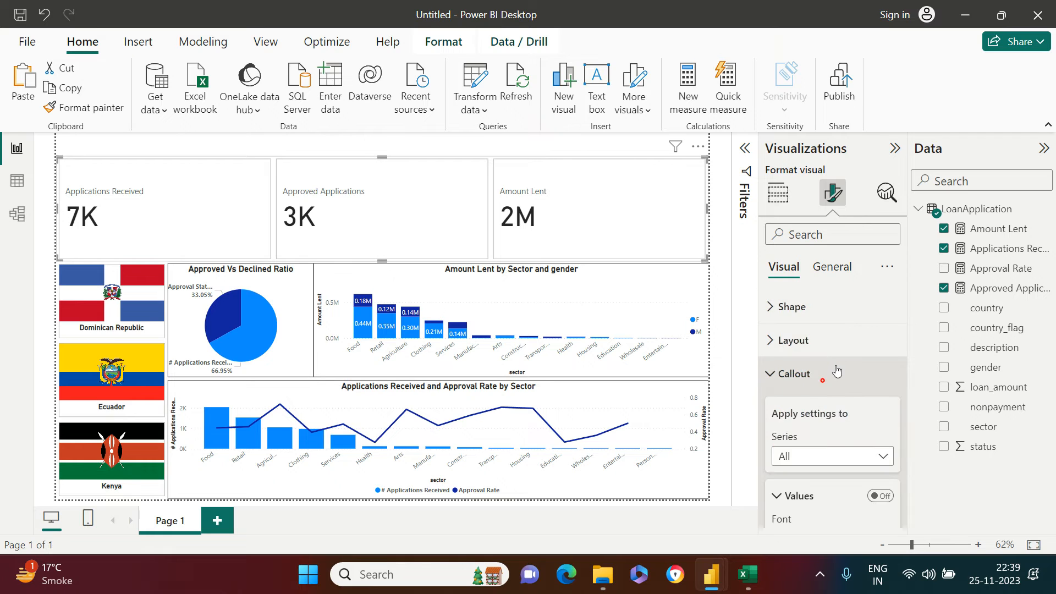
scroll(836, 373, down, 1)
scroll(835, 418, down, 2)
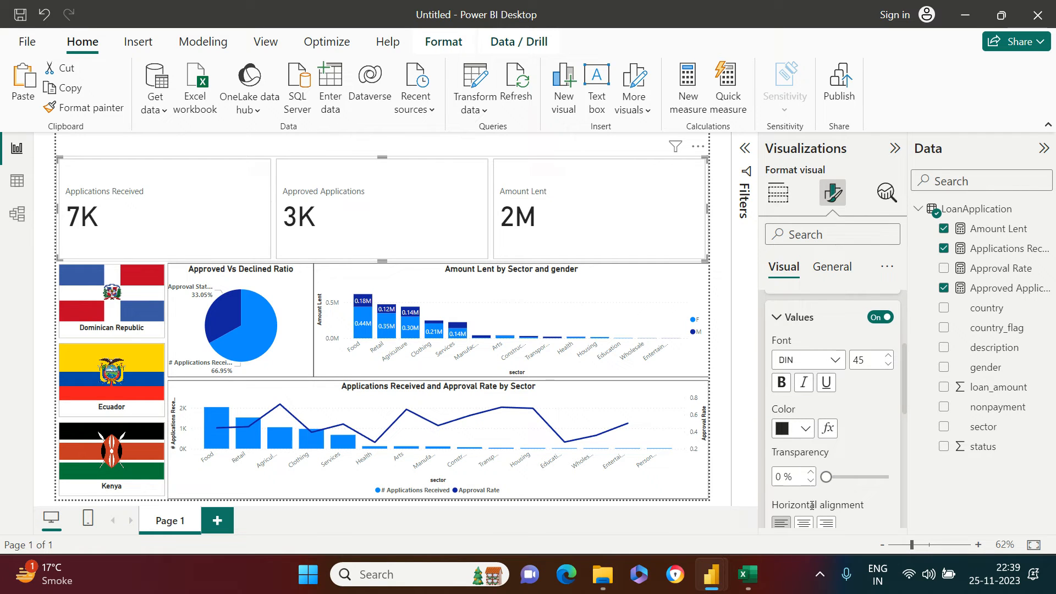
click(803, 522)
click(781, 382)
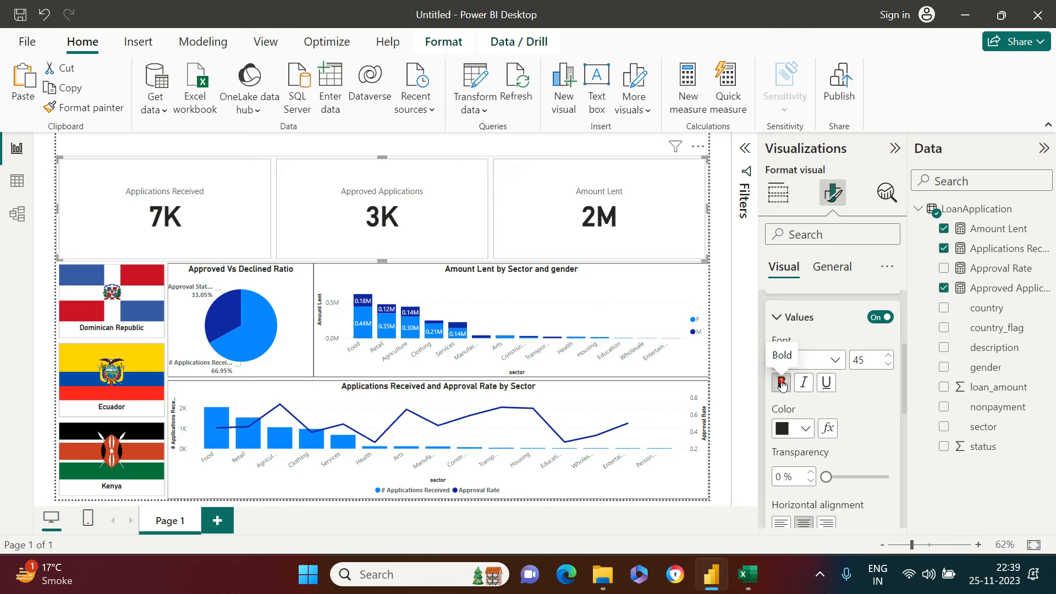
Change the font of the KPI card's callout values to Arial Black.
scroll(833, 398, up, 1)
click(833, 395)
click(834, 147)
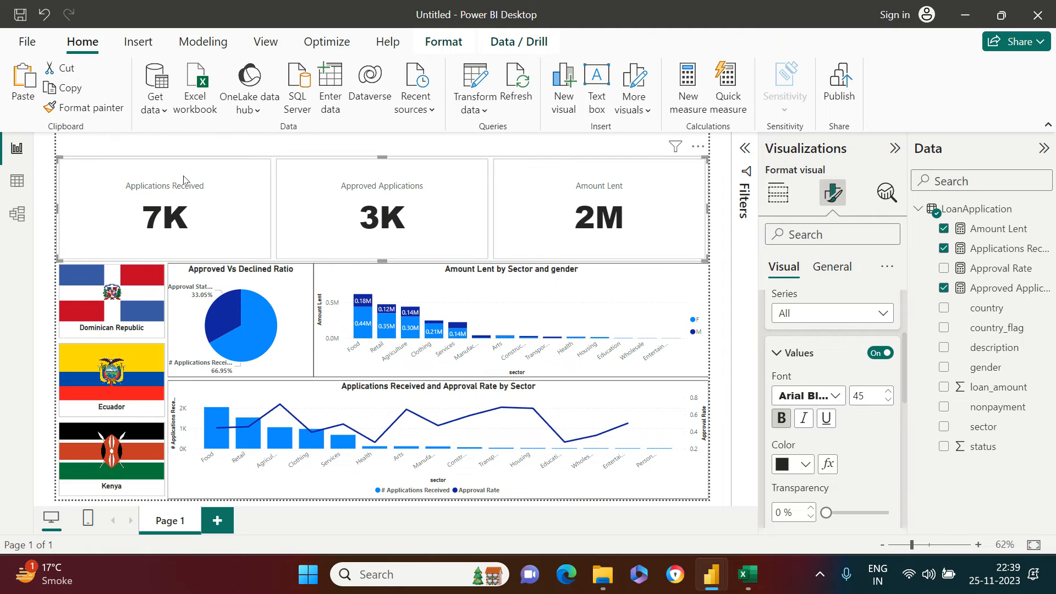
scroll(850, 413, down, 5)
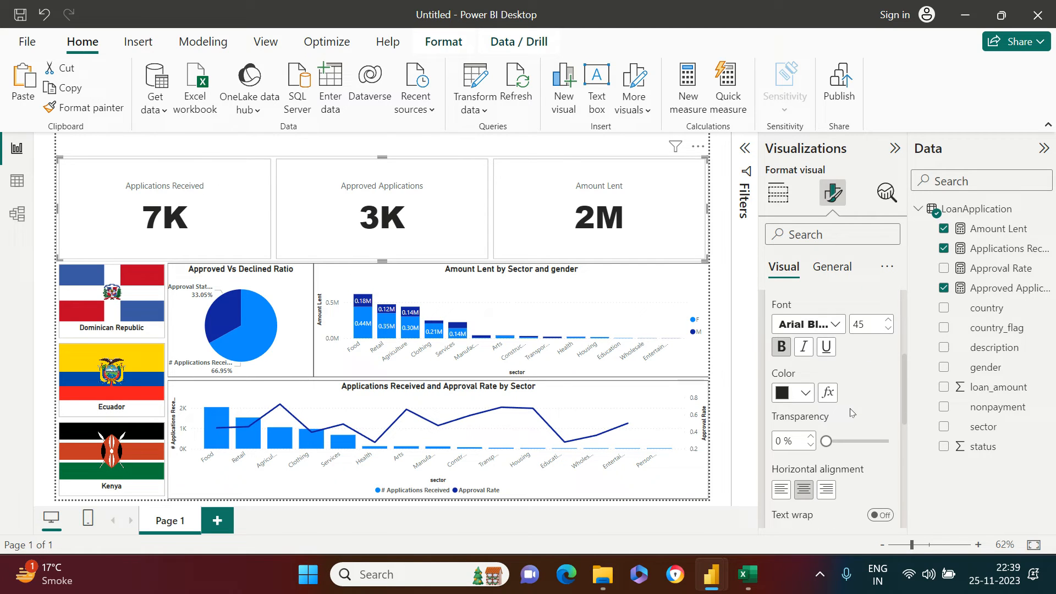
Place the labels of the KPI card visual below their values and make the labels bold.
scroll(850, 413, down, 1)
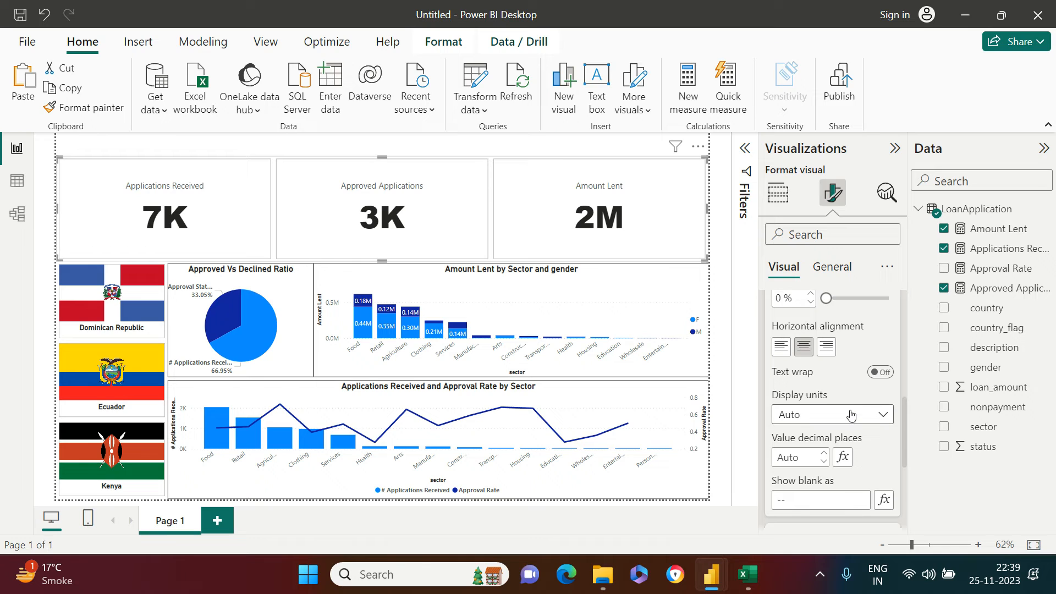
scroll(850, 413, down, 3)
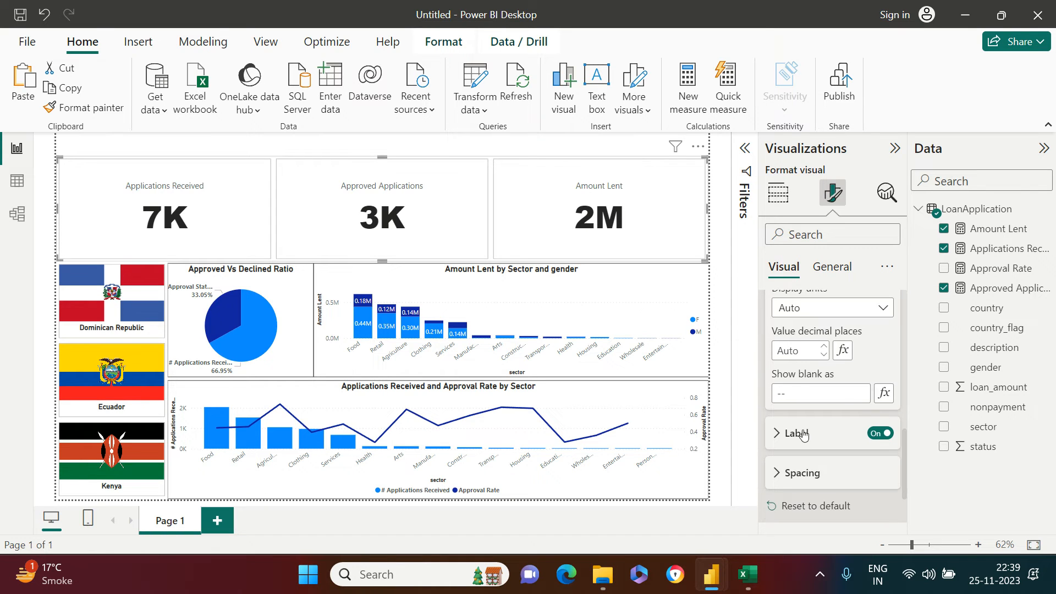
click(790, 434)
scroll(858, 423, down, 5)
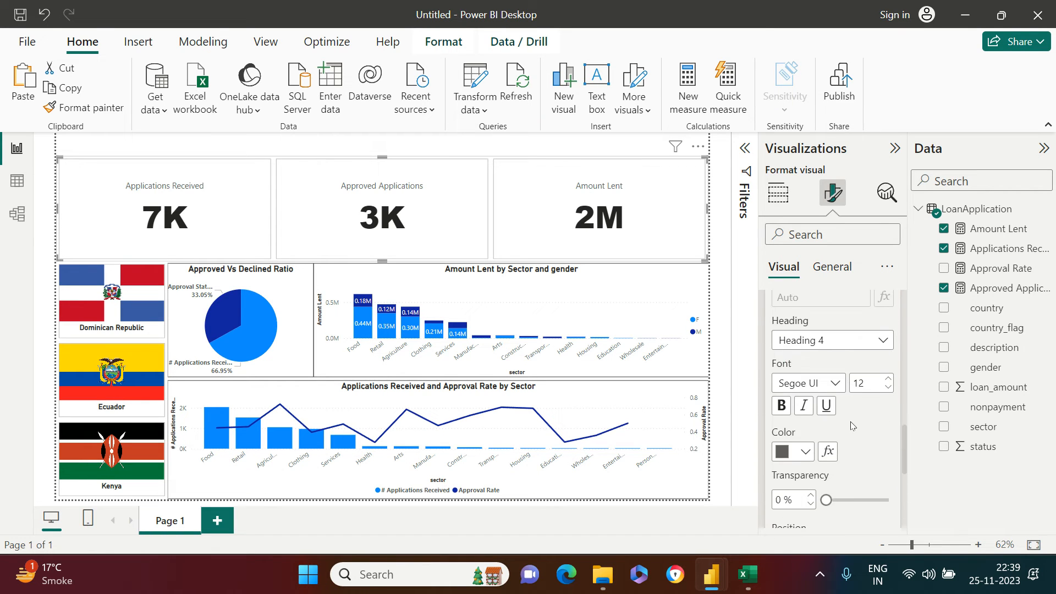
scroll(853, 428, down, 1)
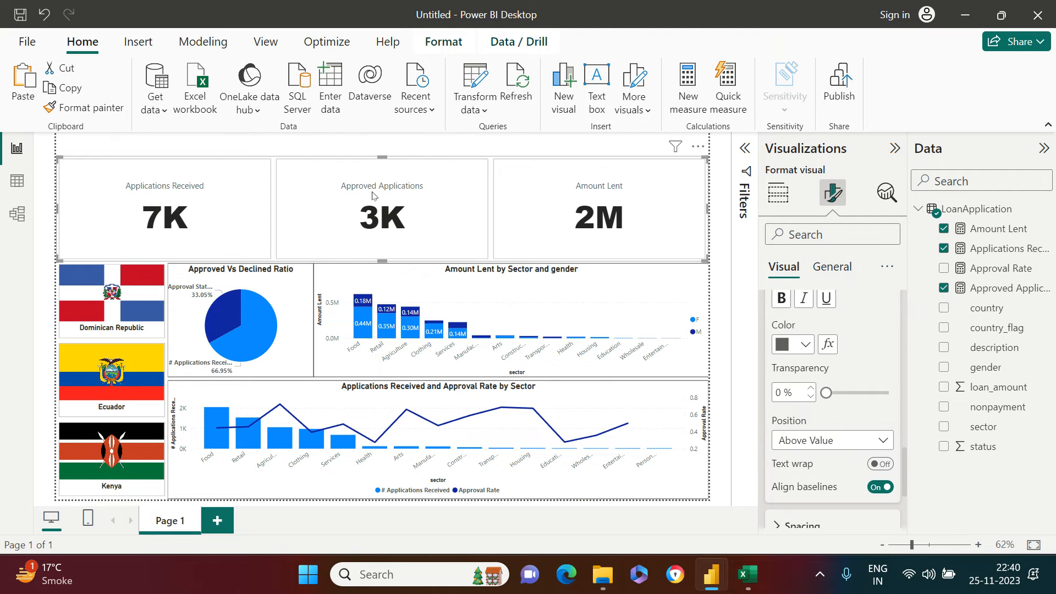
click(834, 444)
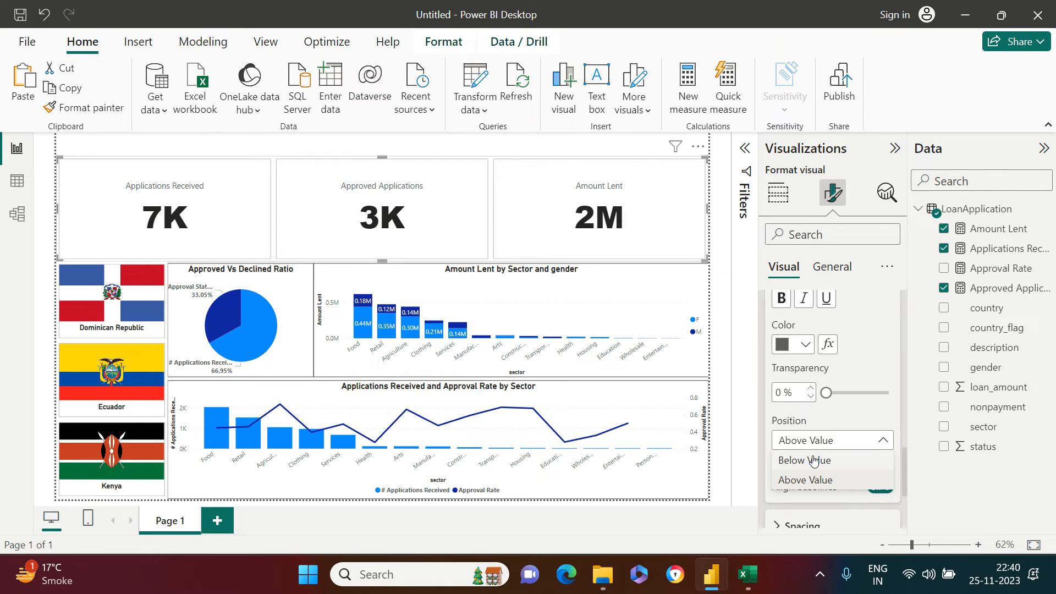
click(813, 459)
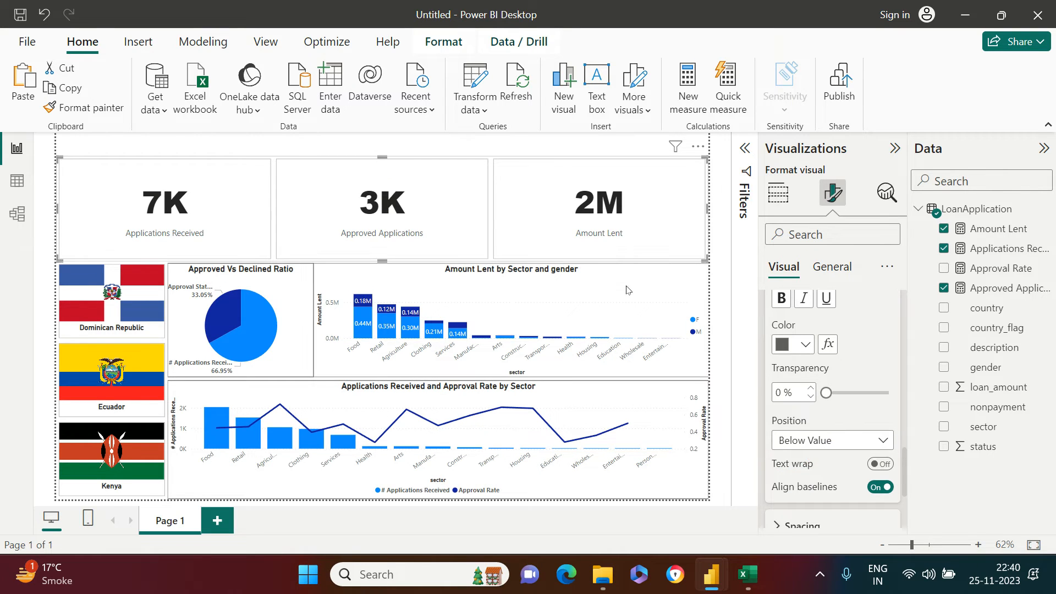
click(783, 299)
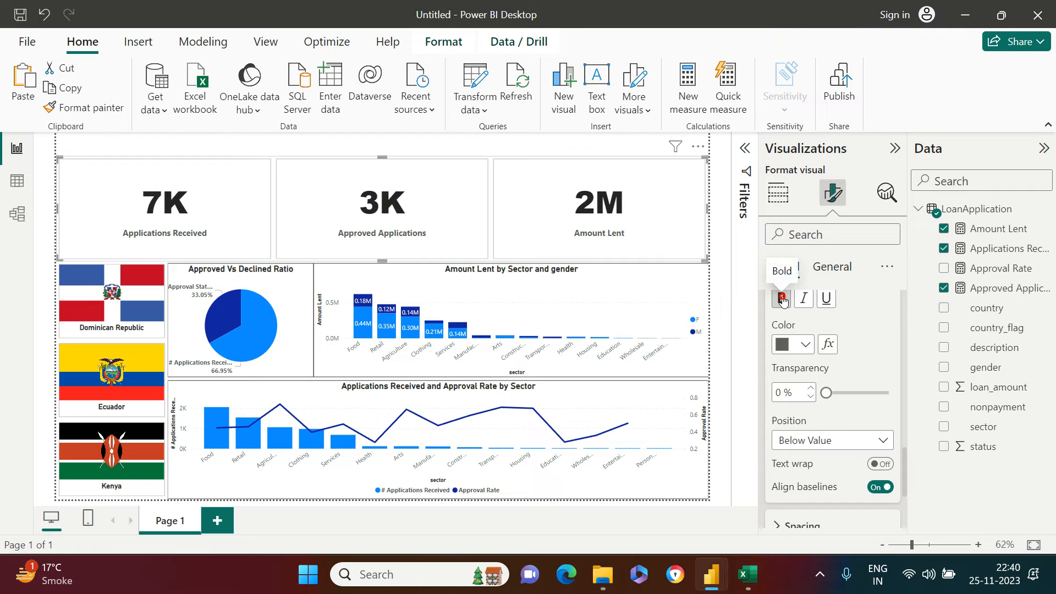
Reduce the KPI card visual's height from its upper edge and show its callout values with 1 decimal place.
drag(381, 159, 379, 195)
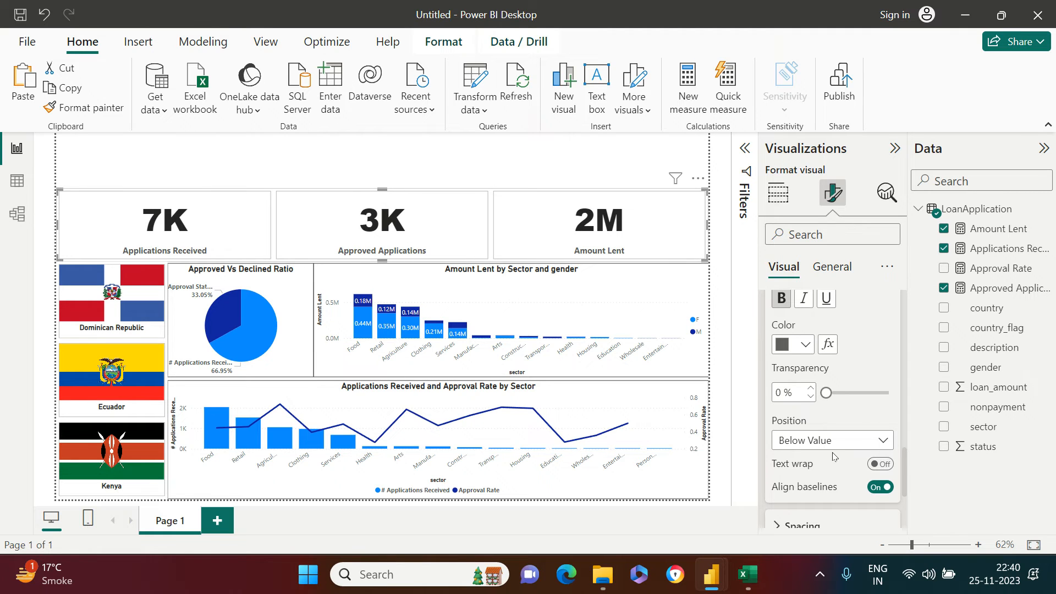
scroll(835, 447, up, 1)
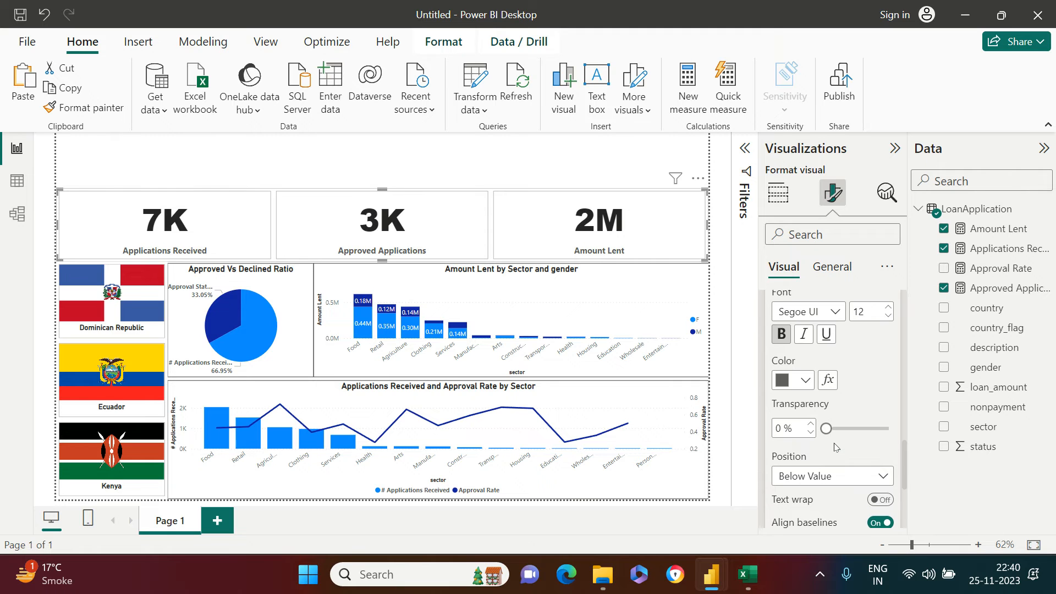
scroll(835, 446, up, 8)
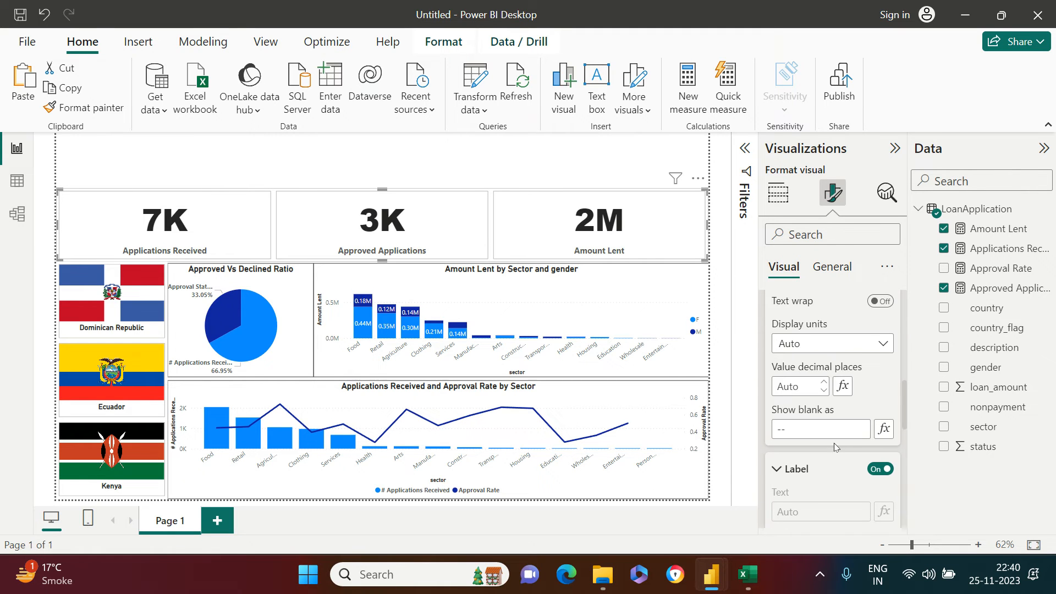
scroll(835, 446, up, 4)
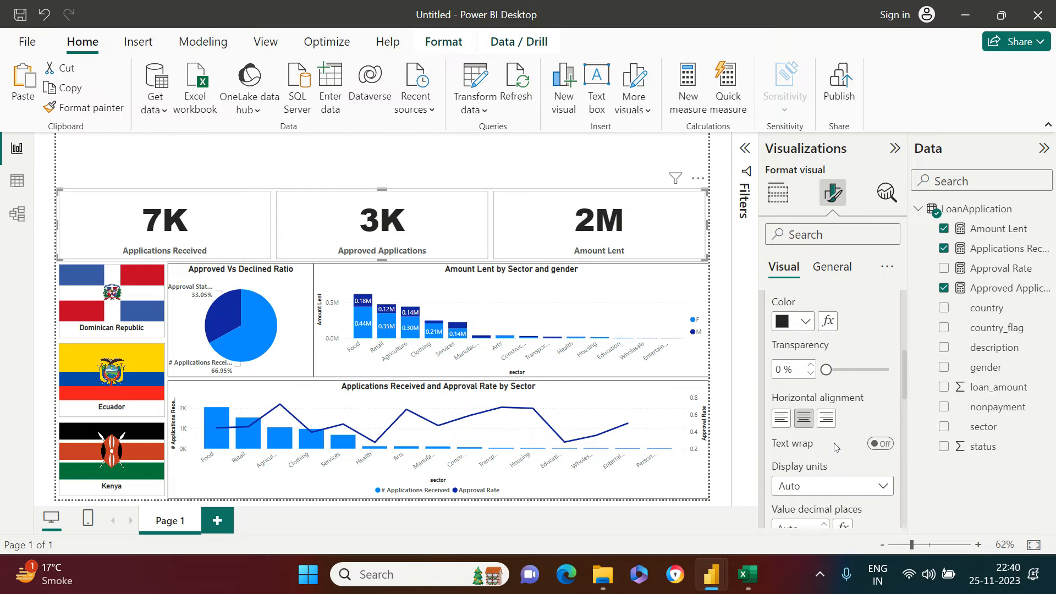
scroll(835, 446, up, 4)
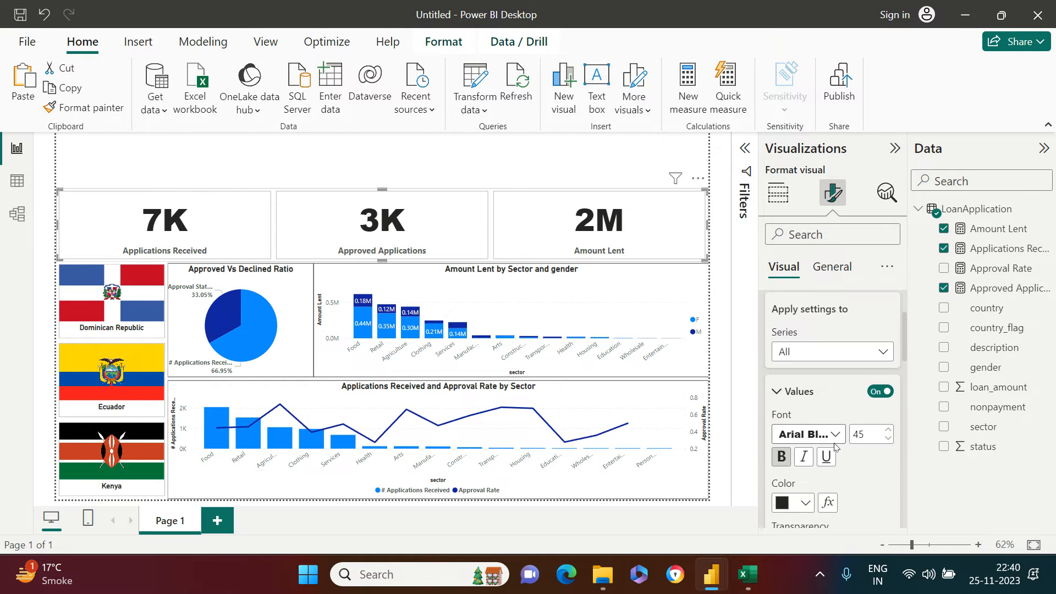
scroll(835, 446, up, 2)
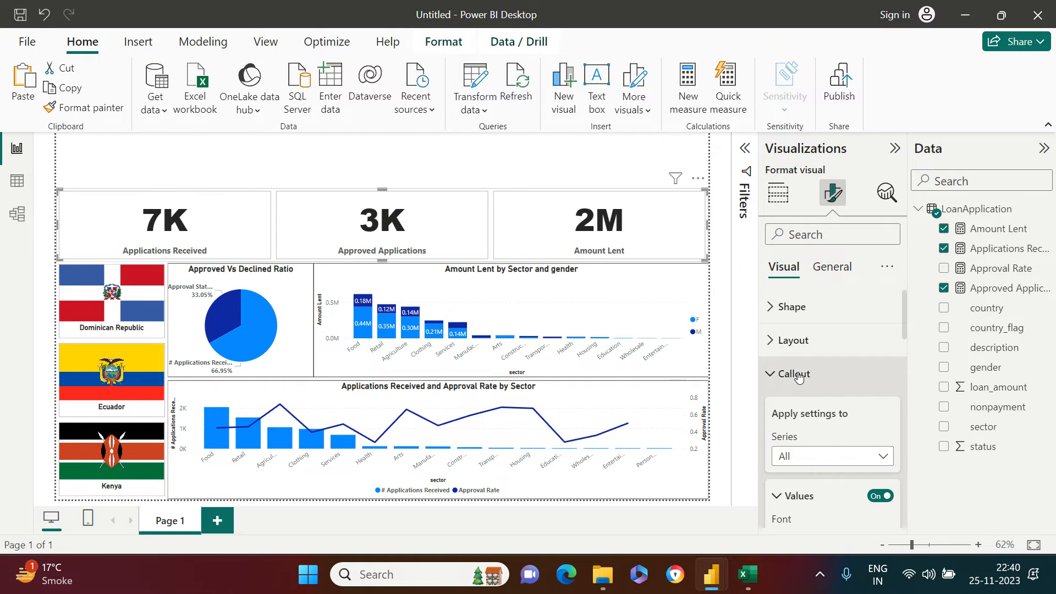
scroll(861, 452, down, 2)
scroll(860, 452, down, 5)
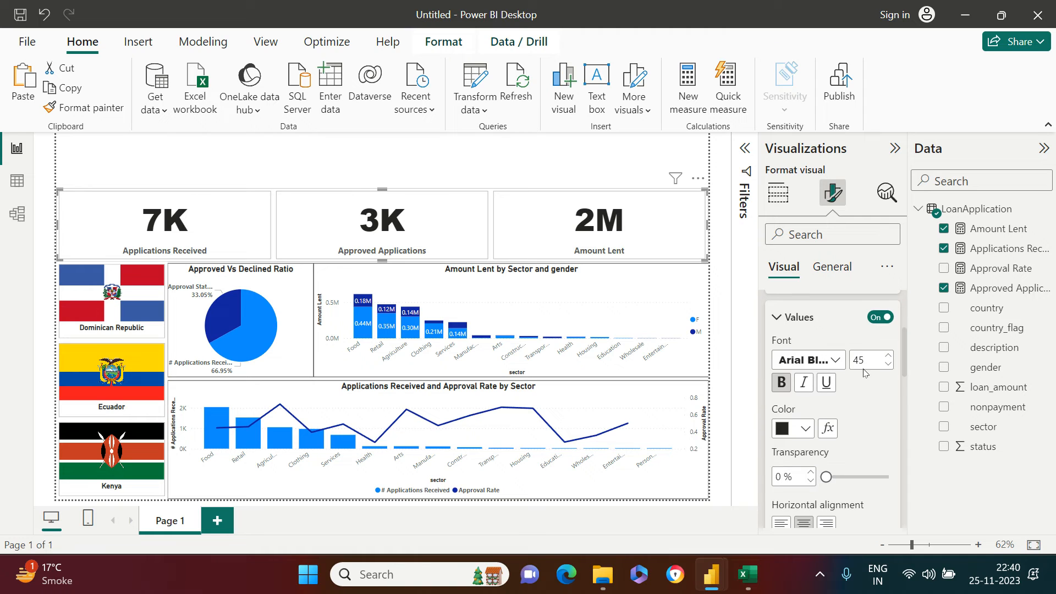
scroll(879, 450, down, 1)
scroll(855, 448, down, 1)
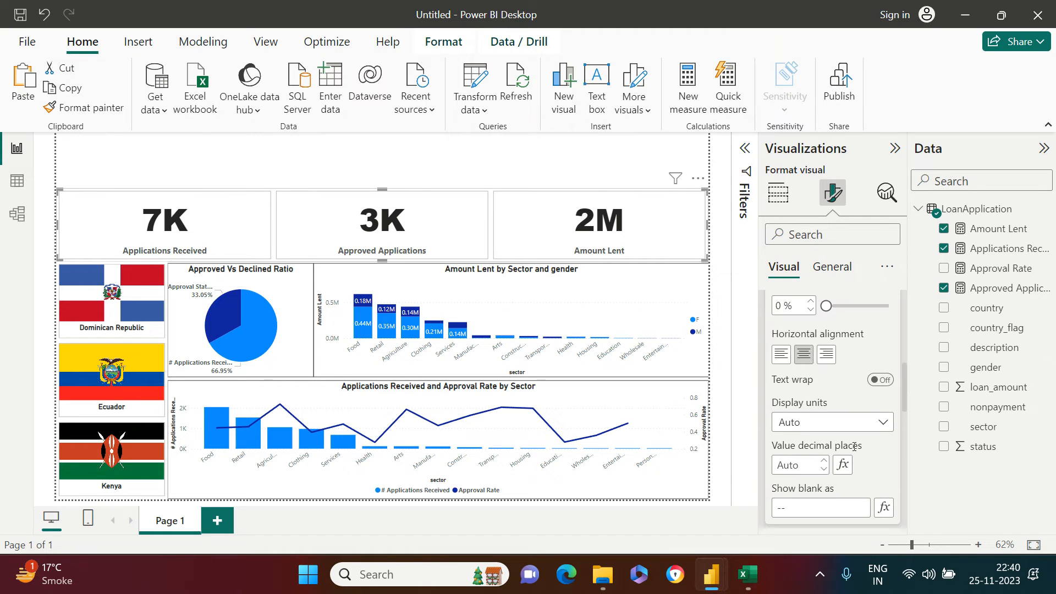
click(822, 453)
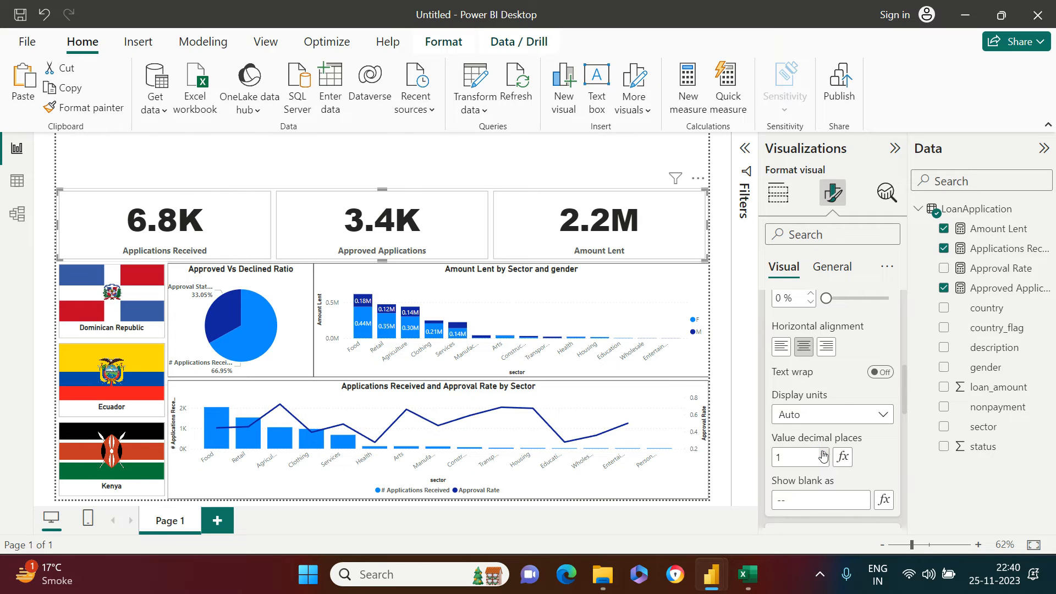
click(821, 453)
click(823, 462)
click(538, 150)
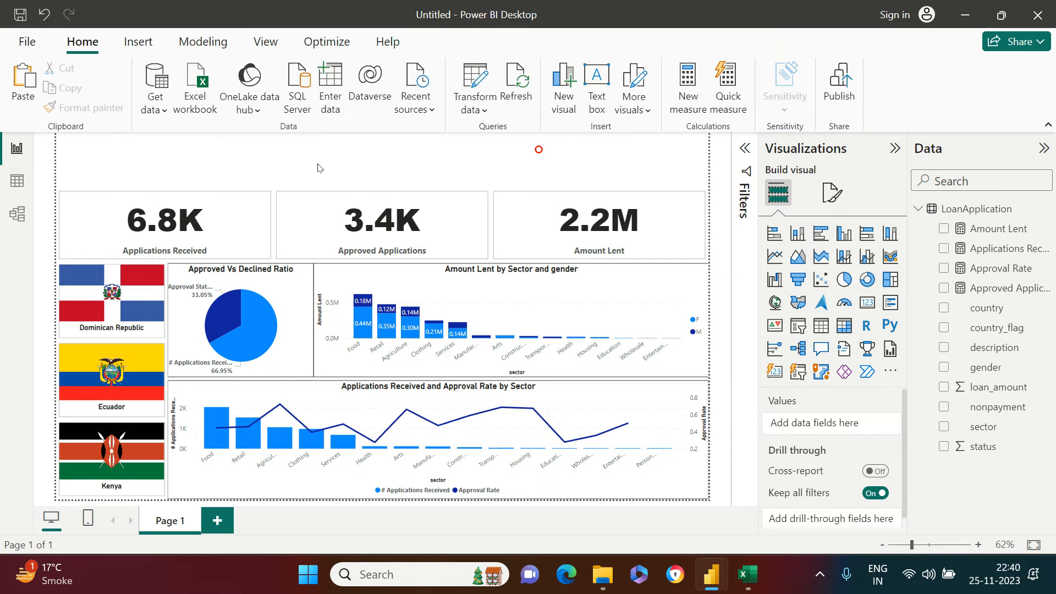
Apply the Frontier theme to the whole report.
click(256, 42)
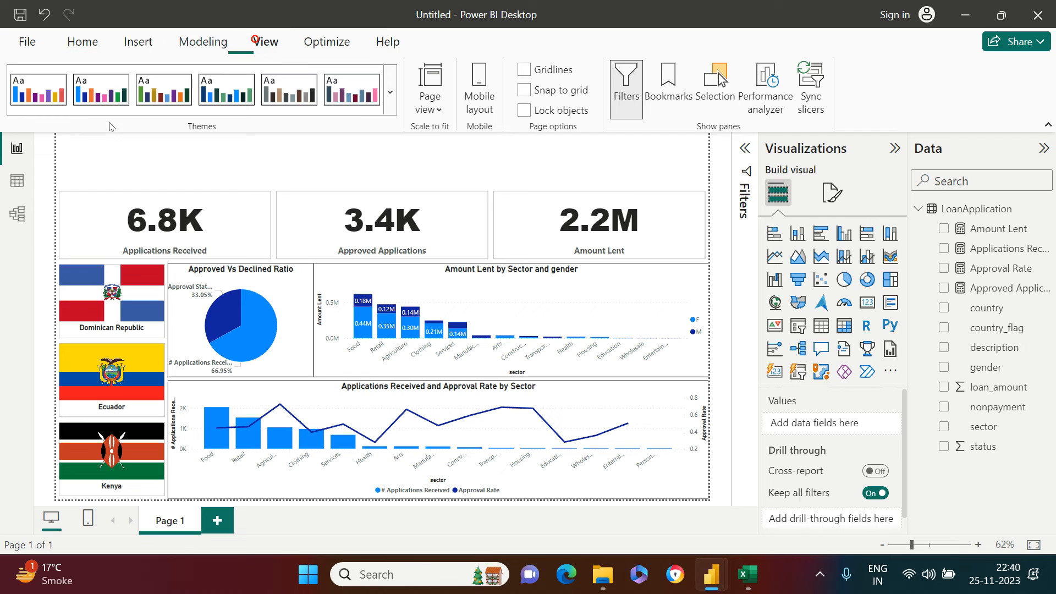
click(389, 105)
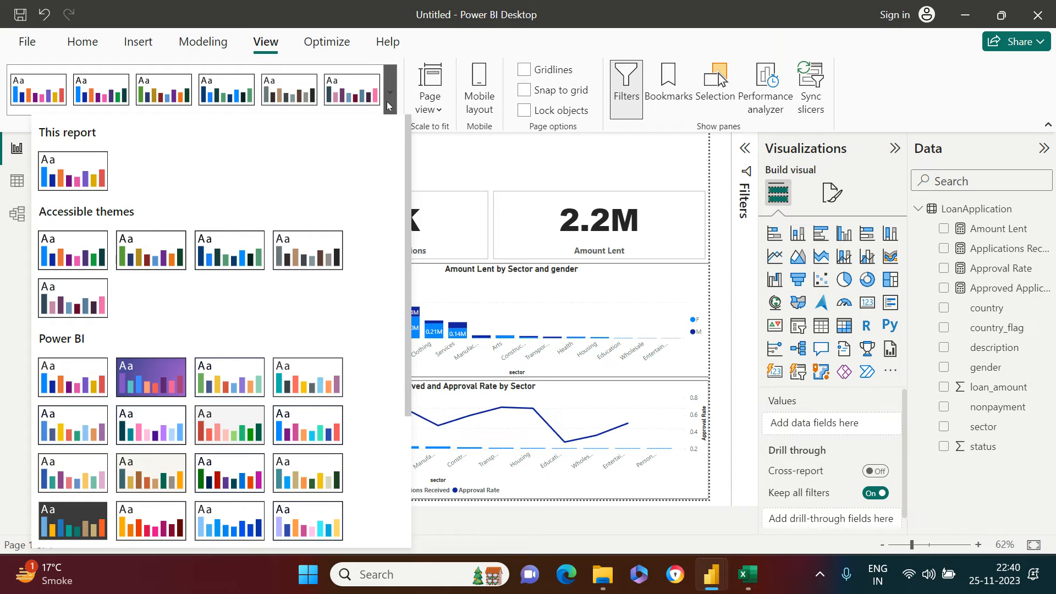
click(151, 469)
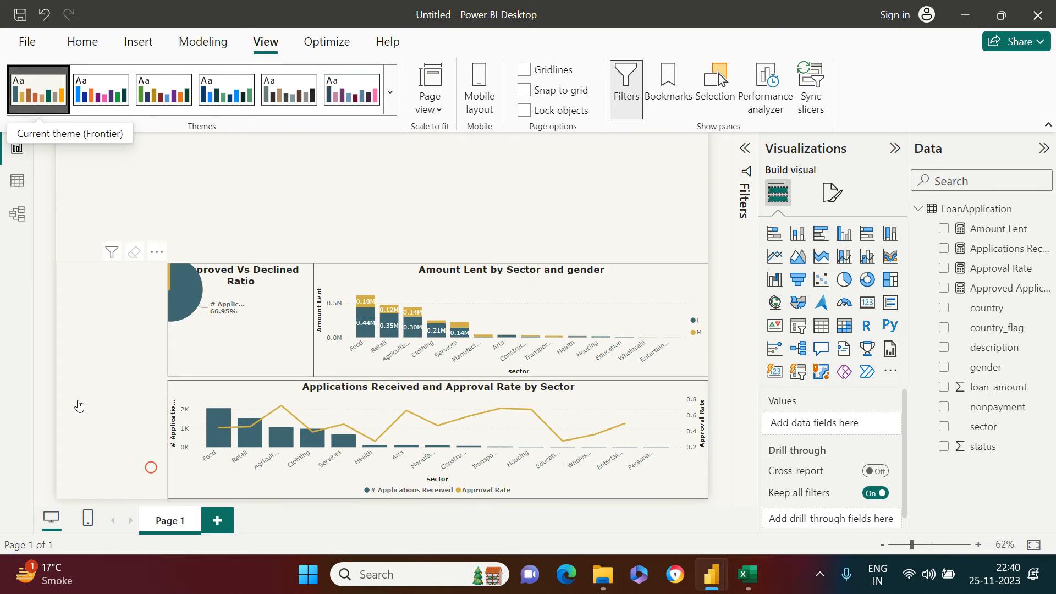
click(264, 164)
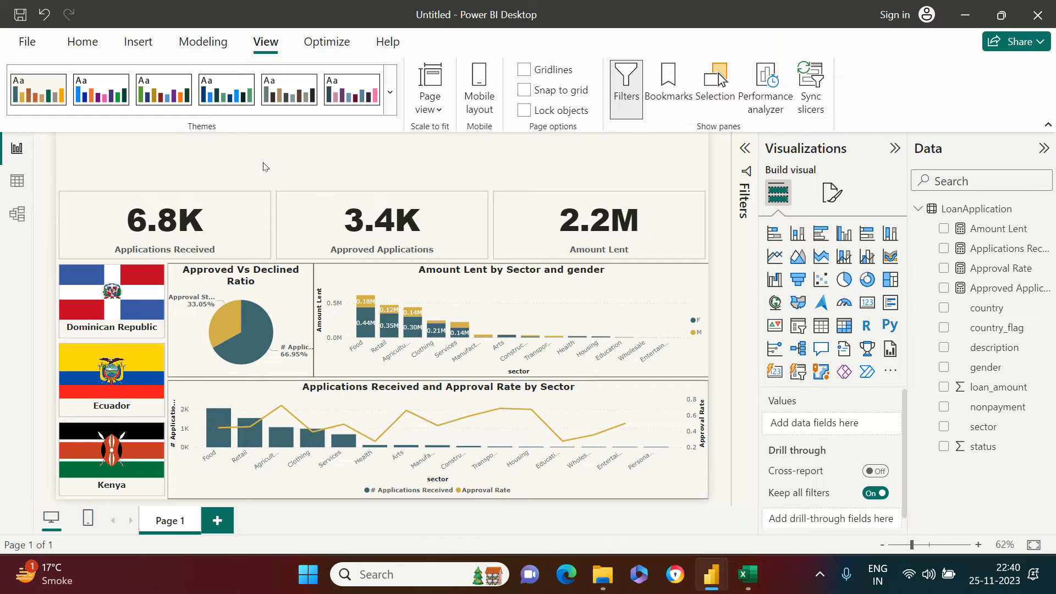
Select the Approved Vs Declined Ratio pie chart and check its slice color options.
click(292, 297)
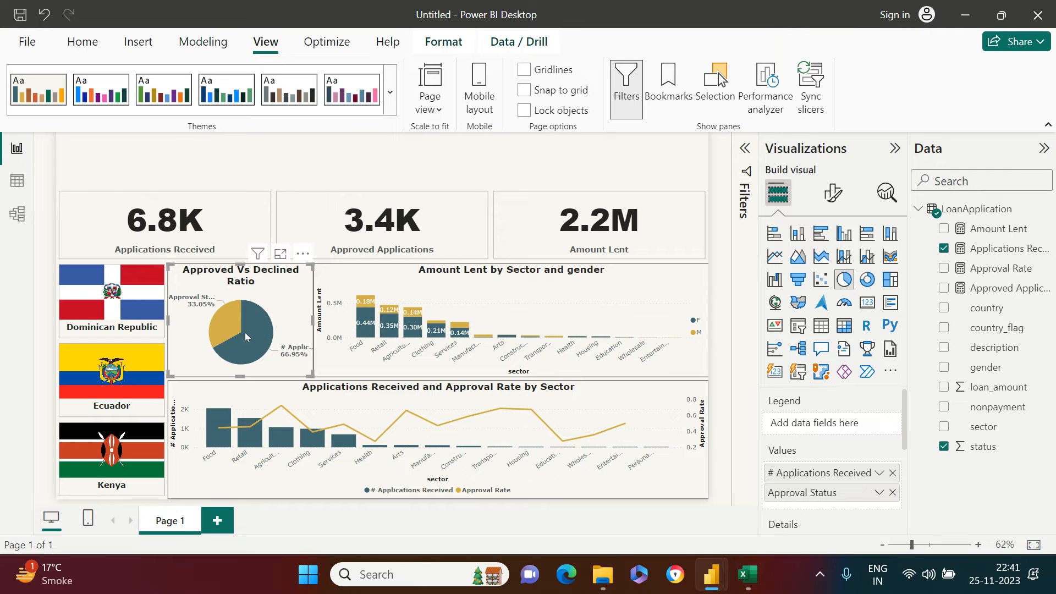
click(832, 192)
click(797, 339)
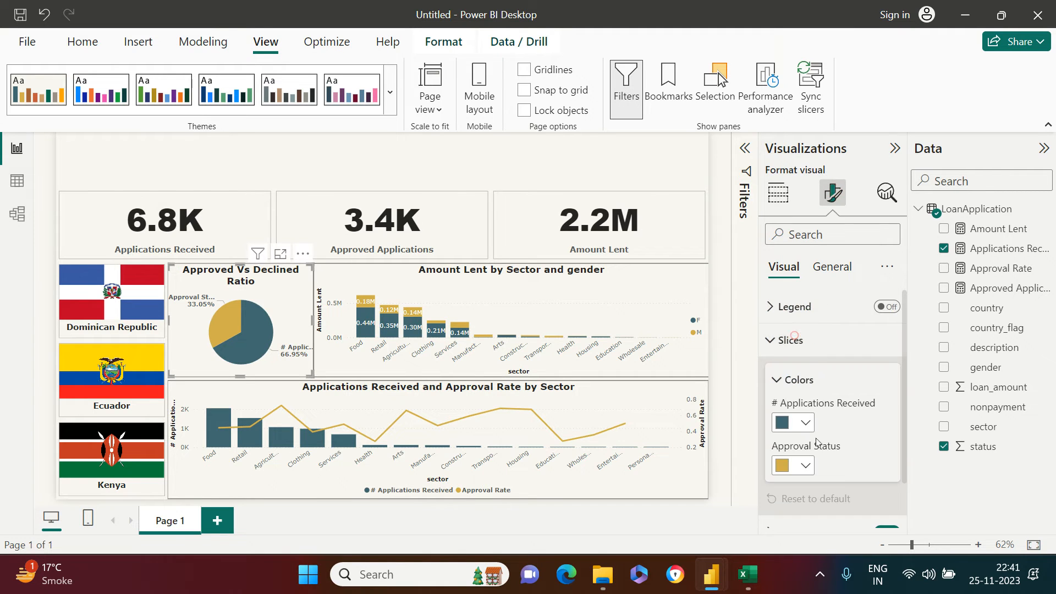
click(802, 423)
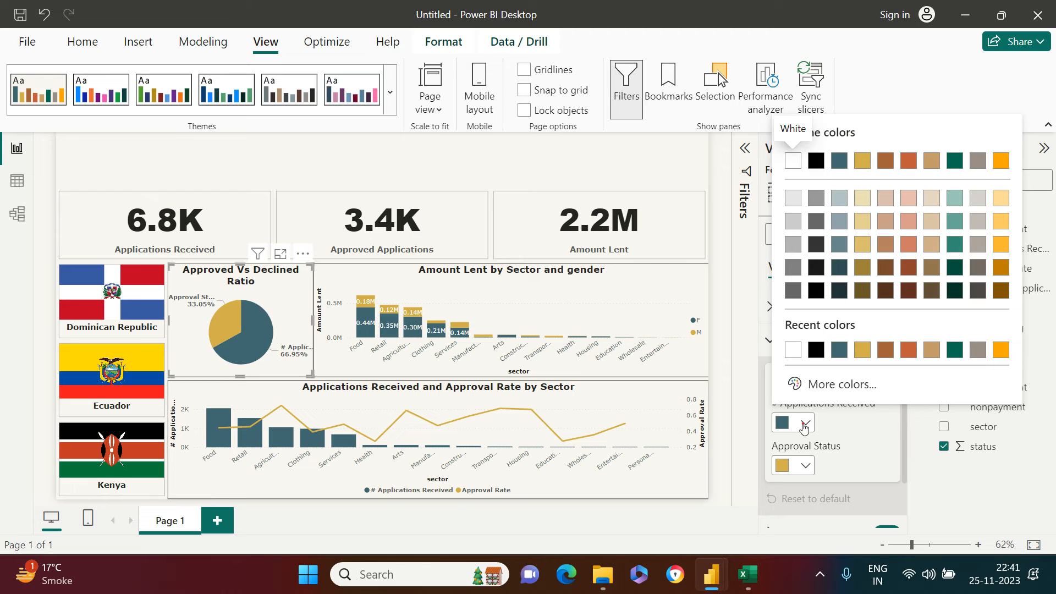
click(804, 424)
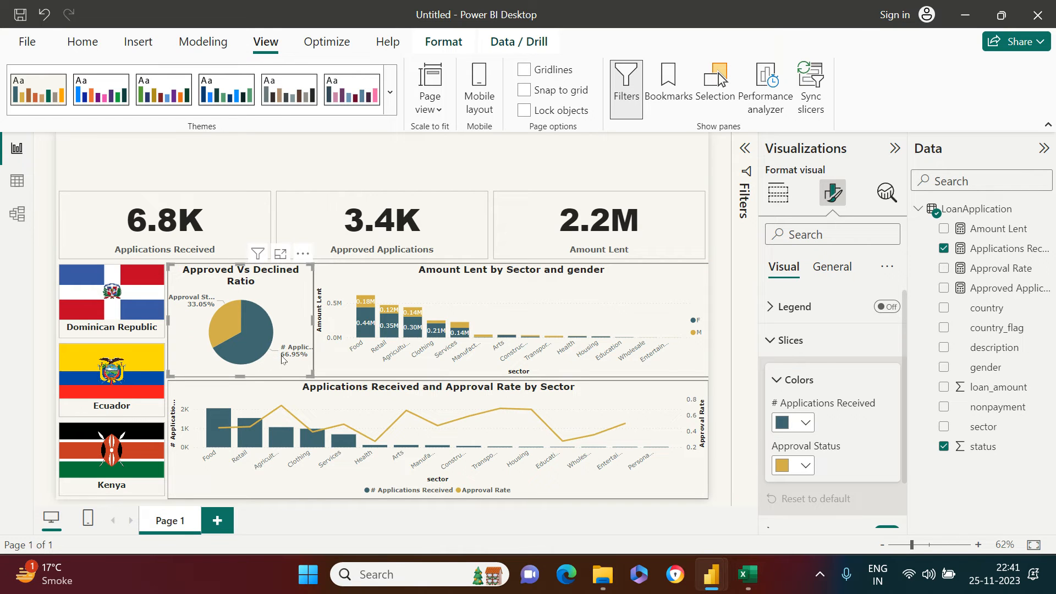
Move the Approval Status field from the pie chart's values to its legend.
click(777, 193)
scroll(857, 493, down, 2)
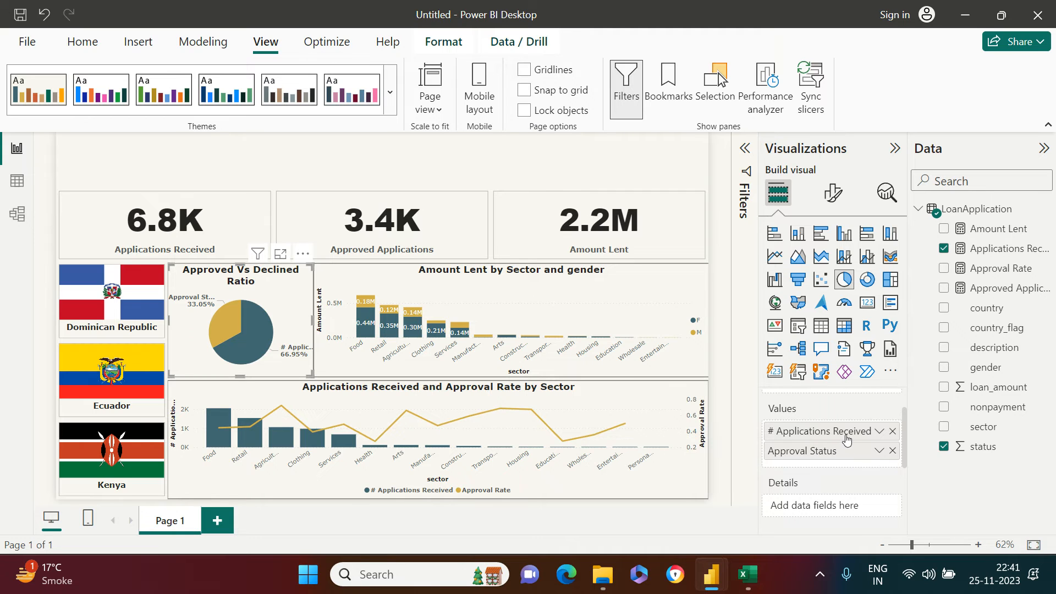
scroll(863, 465, up, 2)
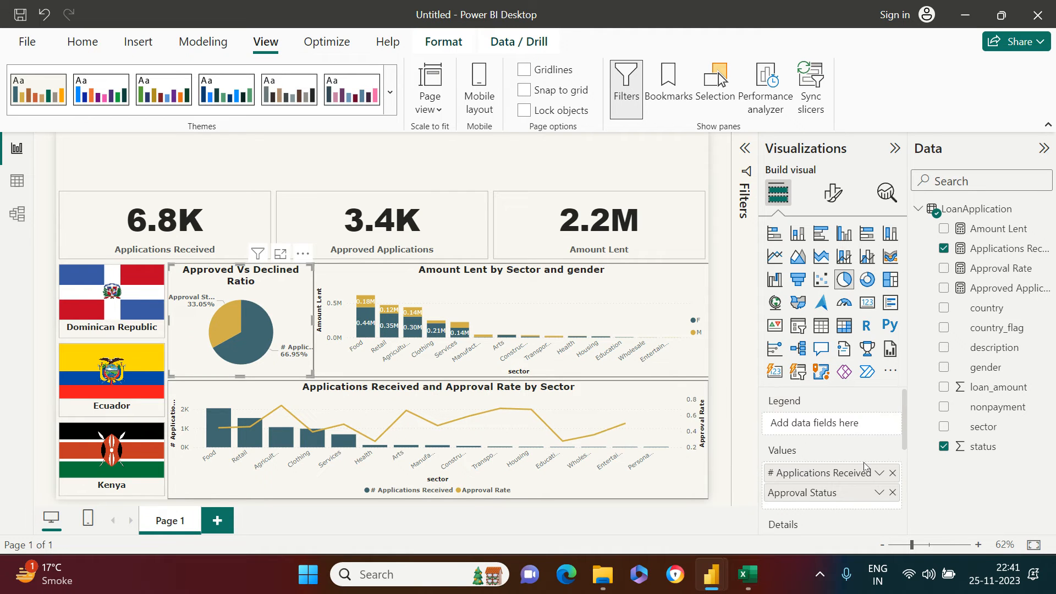
drag(825, 492, 823, 425)
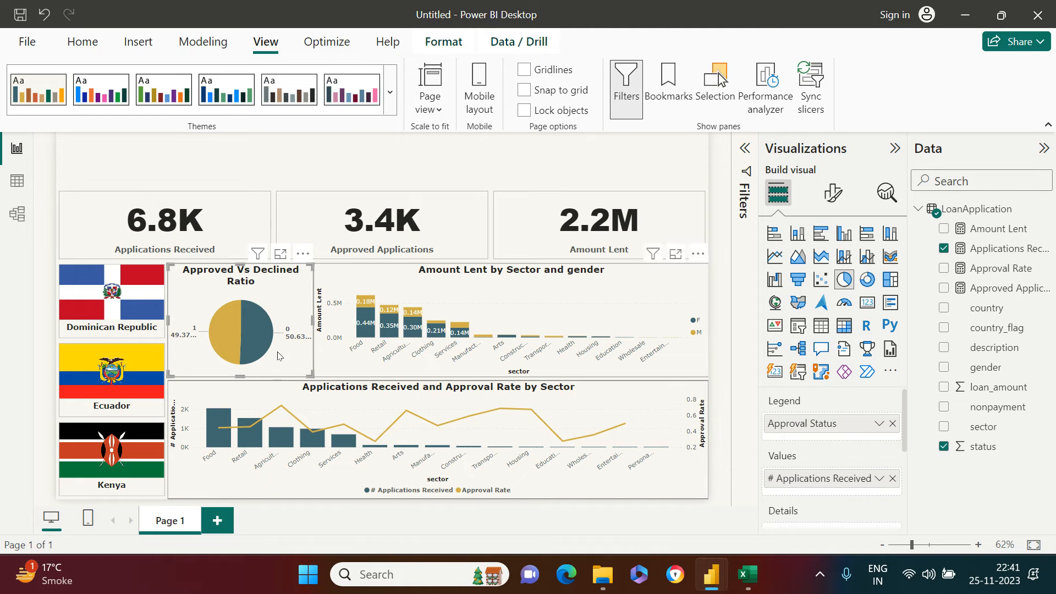
mouse_move(194, 338)
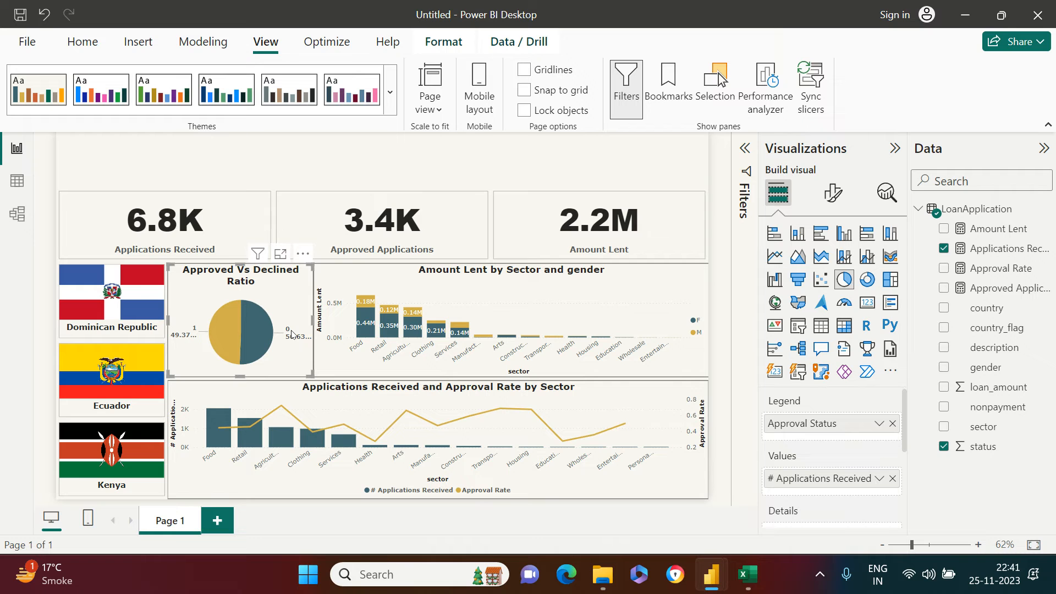
Add a calculated column named Status Desc to the LoanApplication table.
click(13, 177)
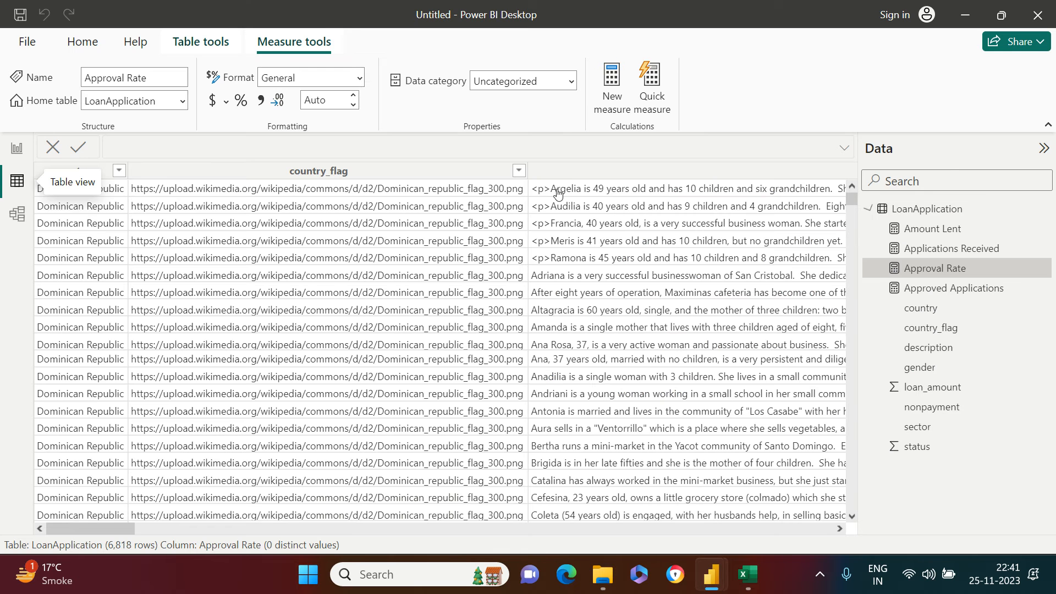
click(96, 47)
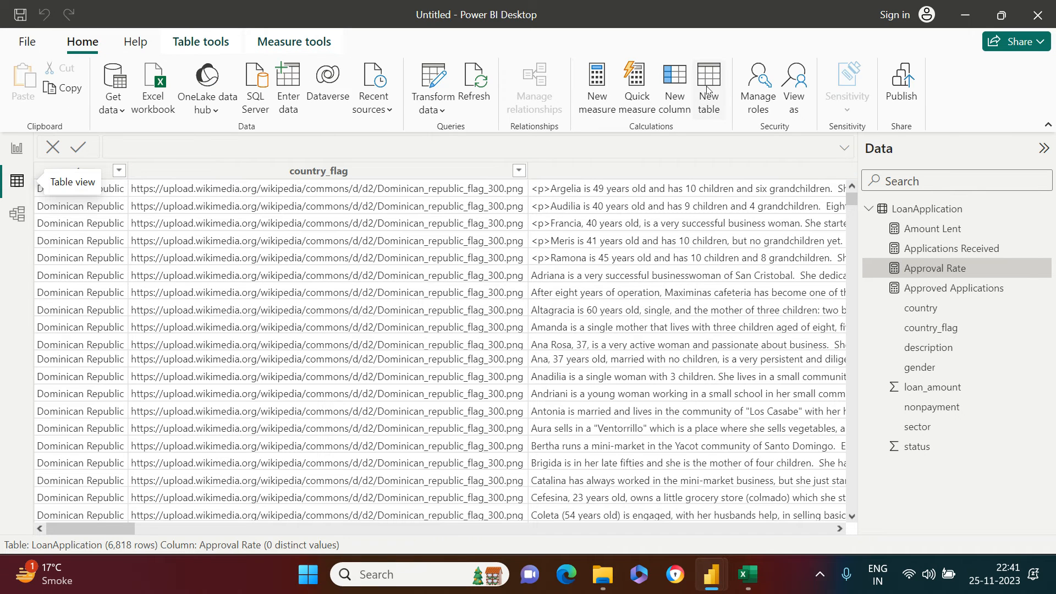
click(671, 97)
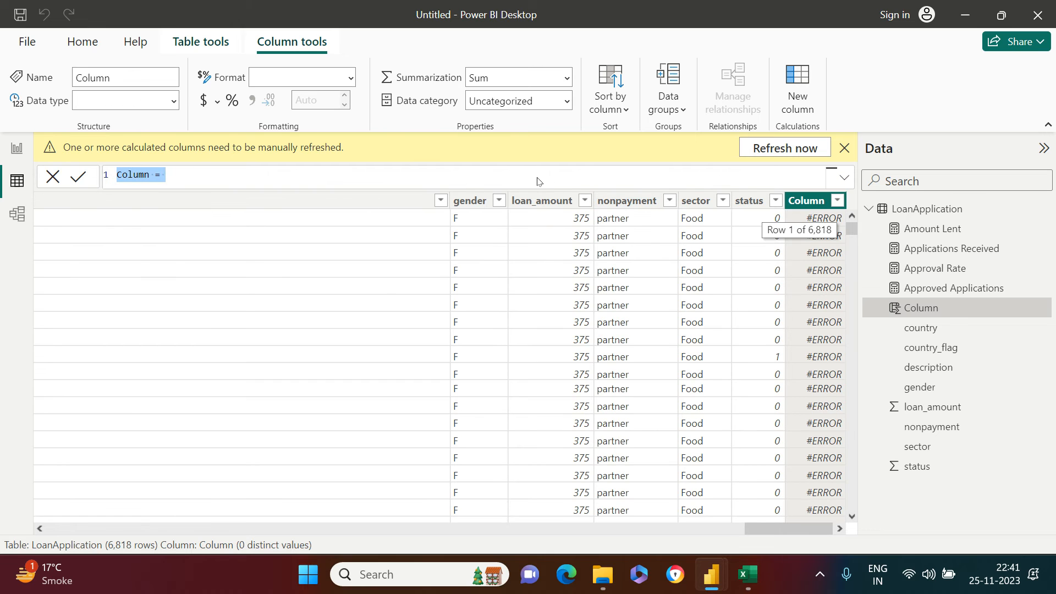
double_click(139, 175)
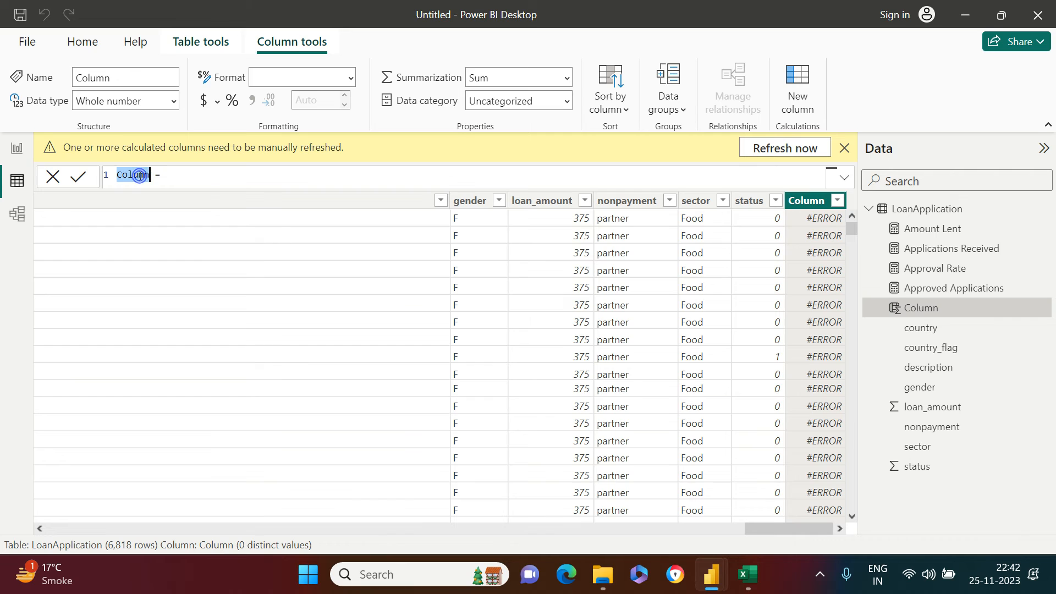
text(Status Desc)
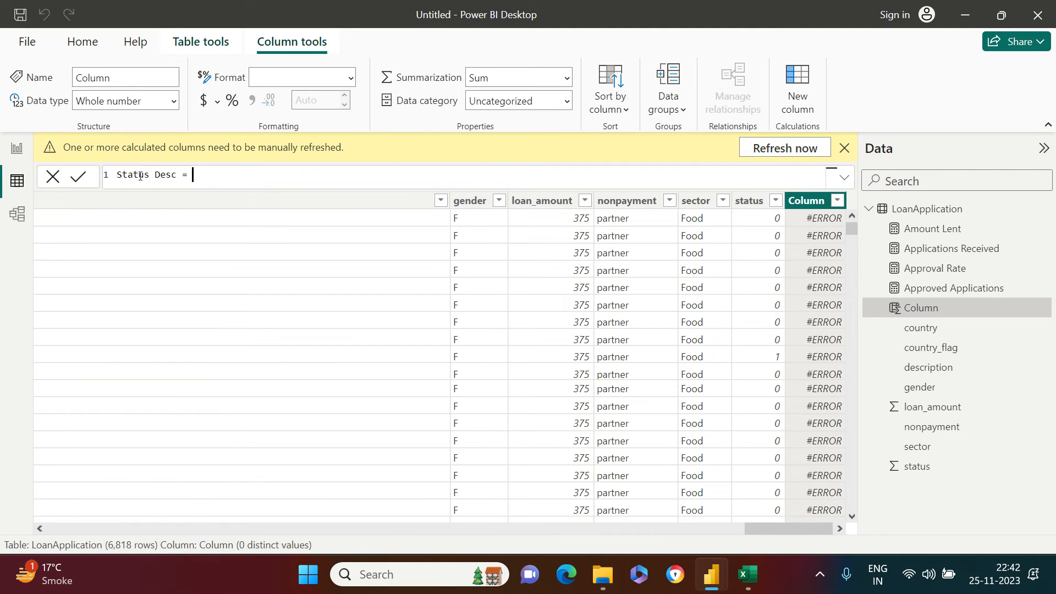
Define Status Desc as IF(LoanApplication[status]=0,"Declined","Approved") and commit the formula.
text(if ()
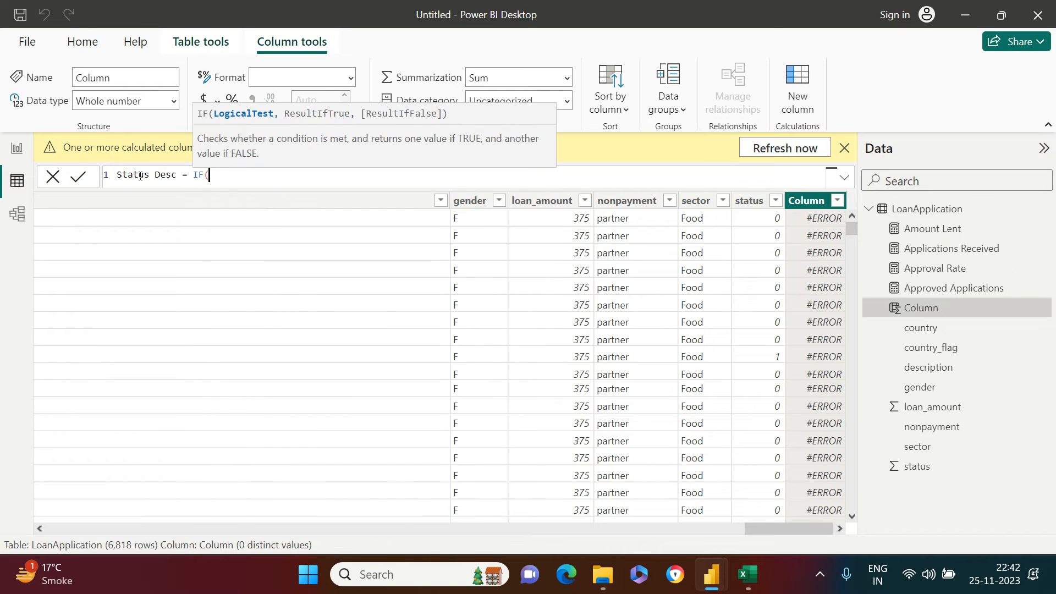
text(stat)
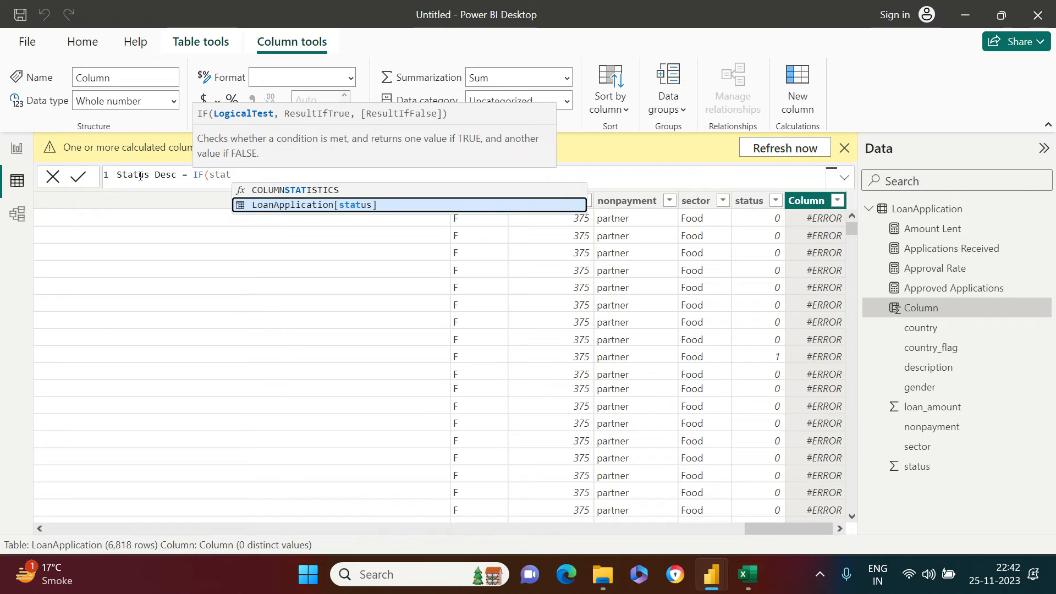
key(Tab)
text(=)
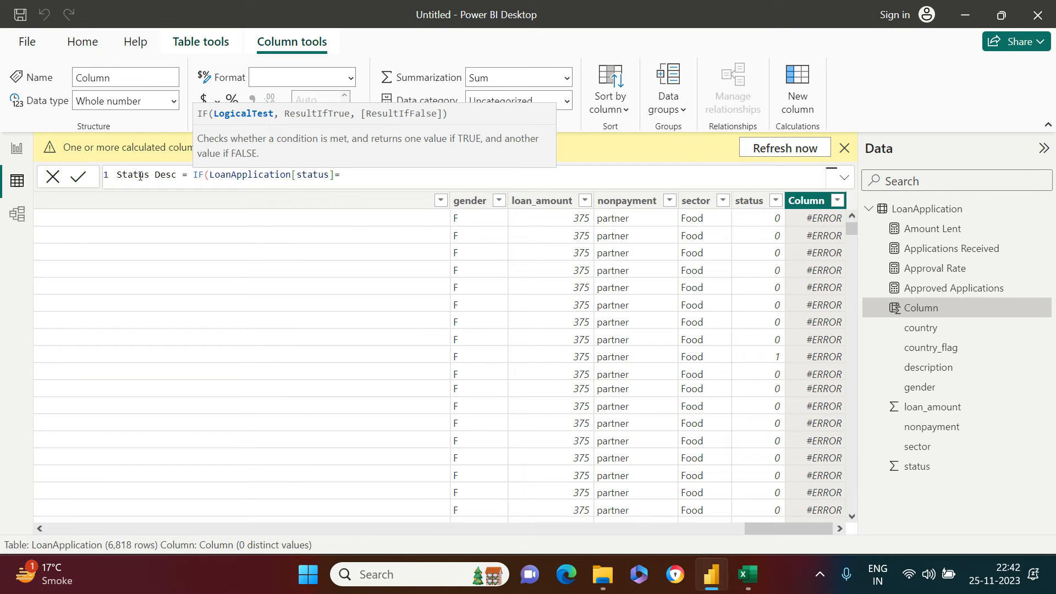
text(0,")
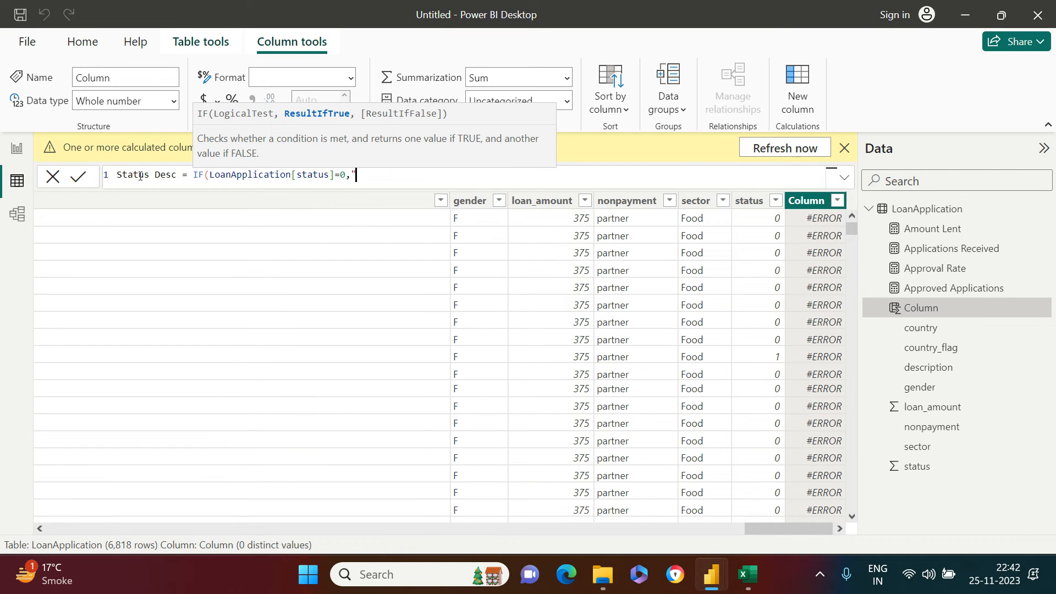
text(Declined",)
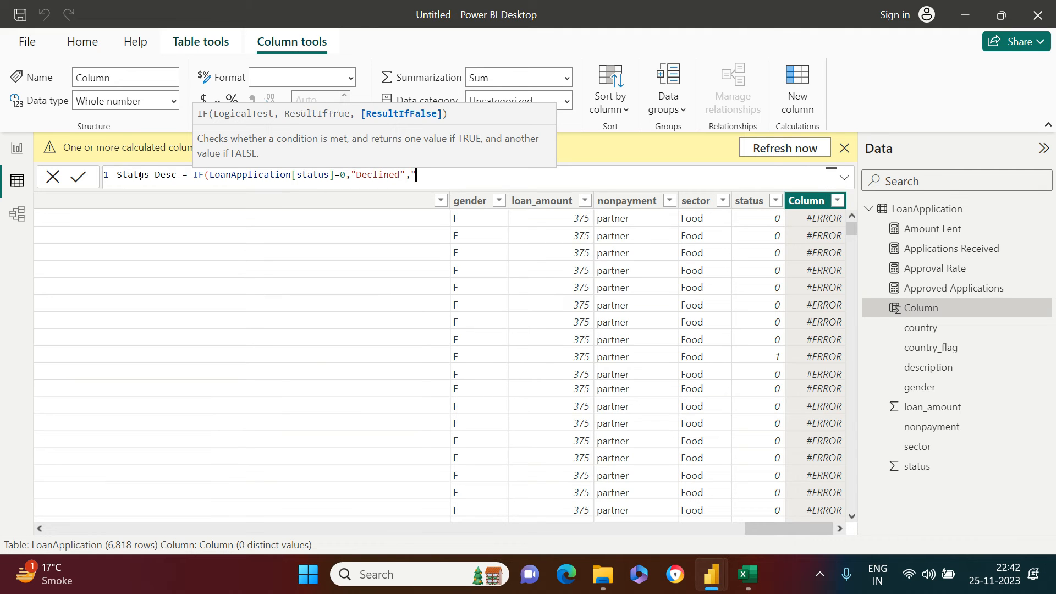
text("Approved"))
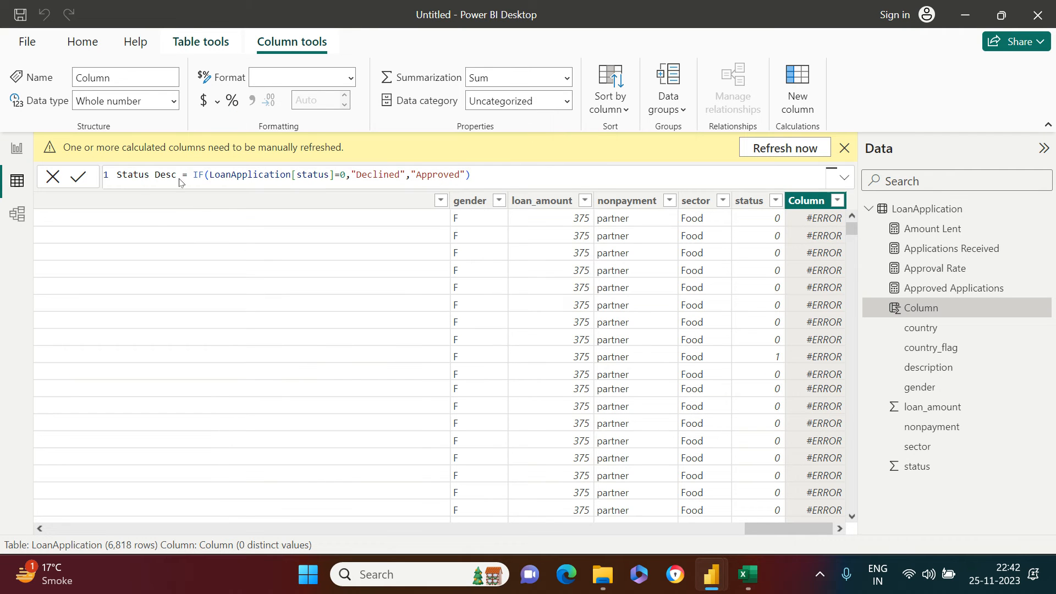
key(Return)
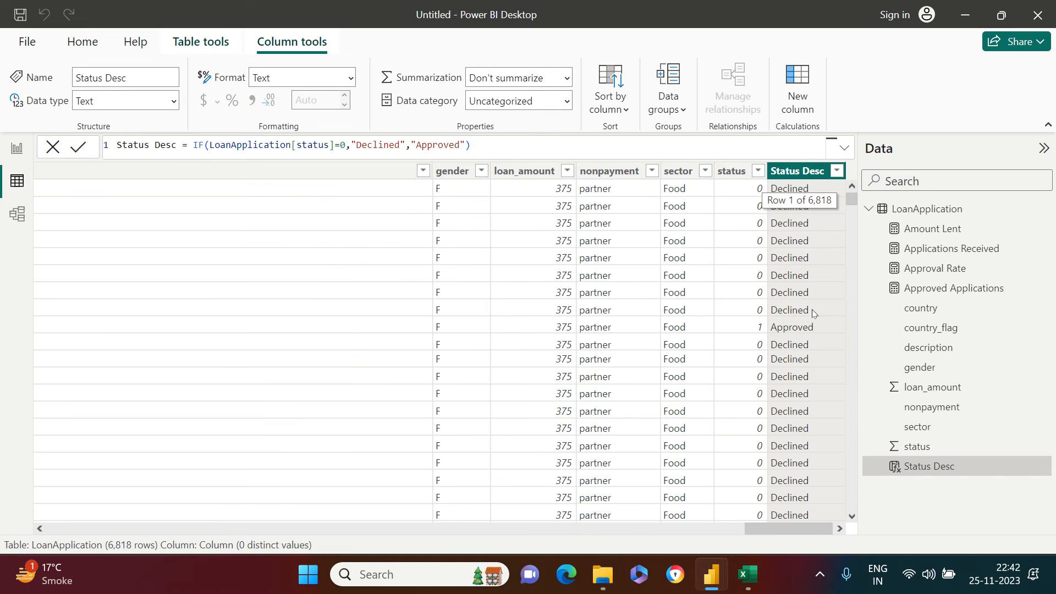
Back in the report, replace Approval Status with Status Desc as the legend of the Approved Vs Declined Ratio pie chart.
click(17, 149)
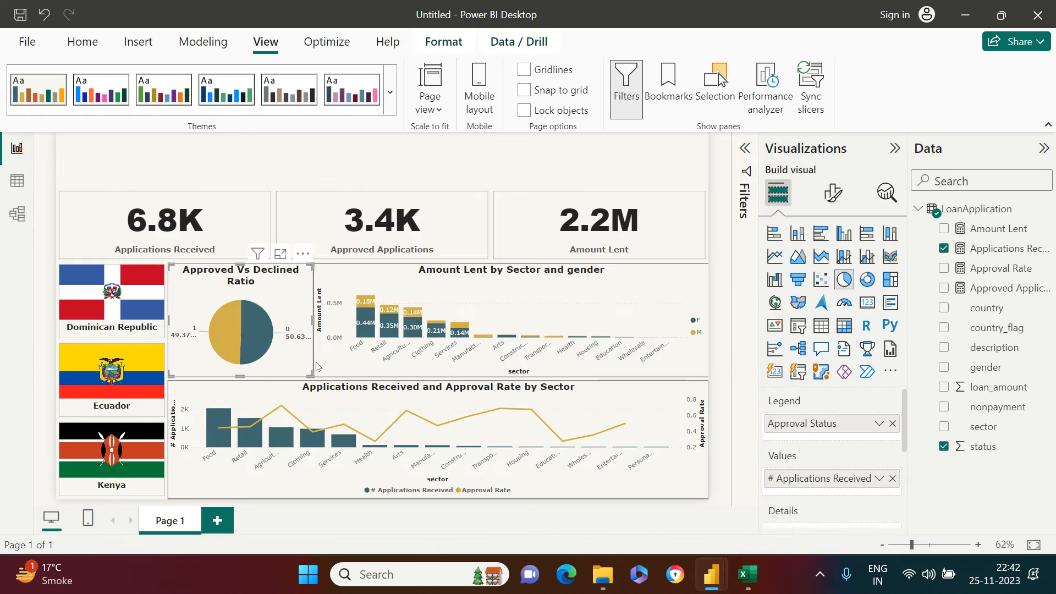
mouse_move(710, 574)
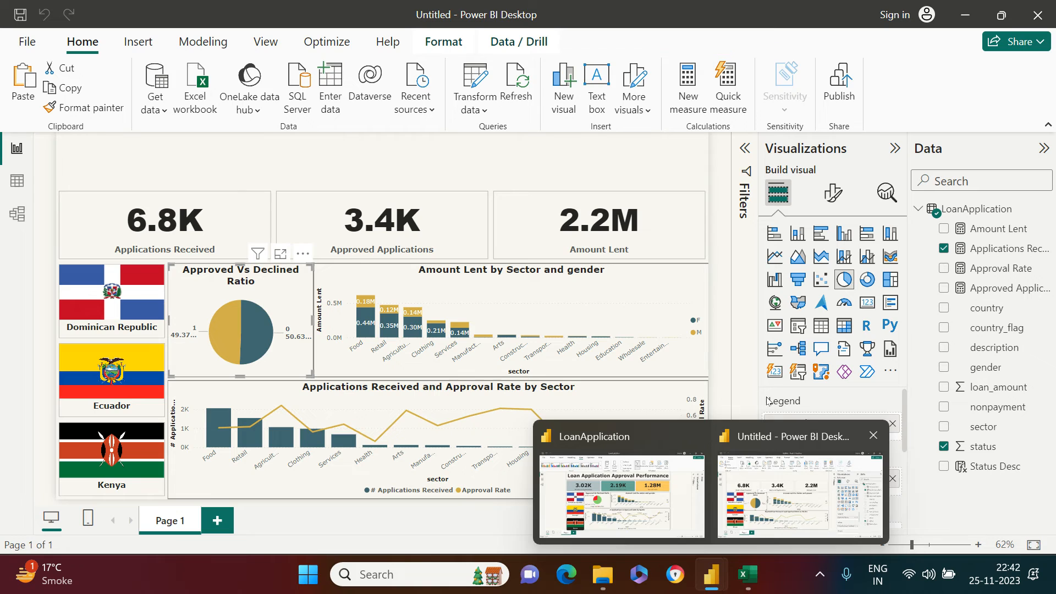
click(847, 485)
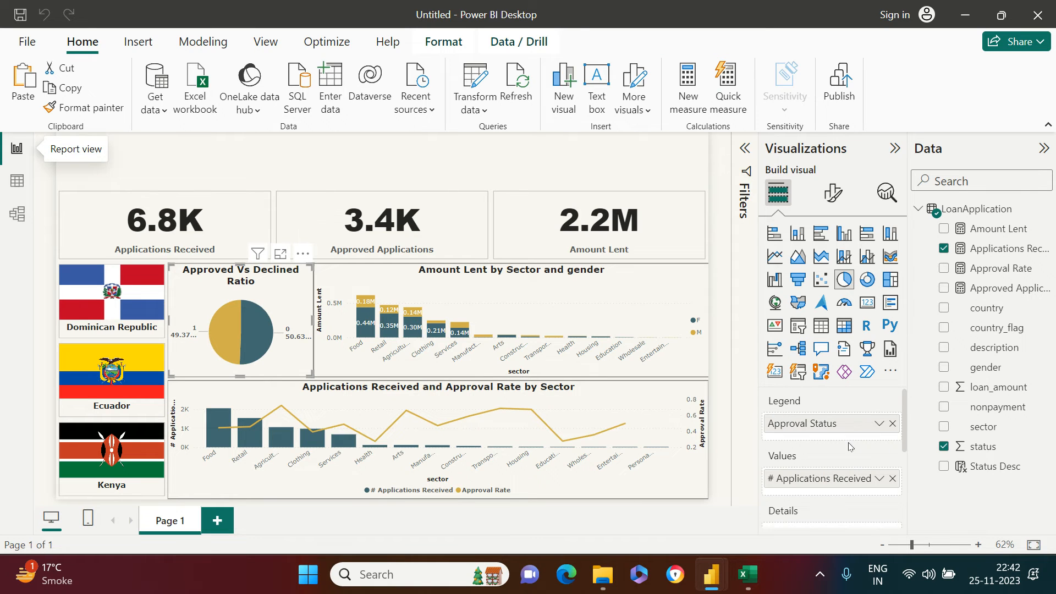
click(890, 424)
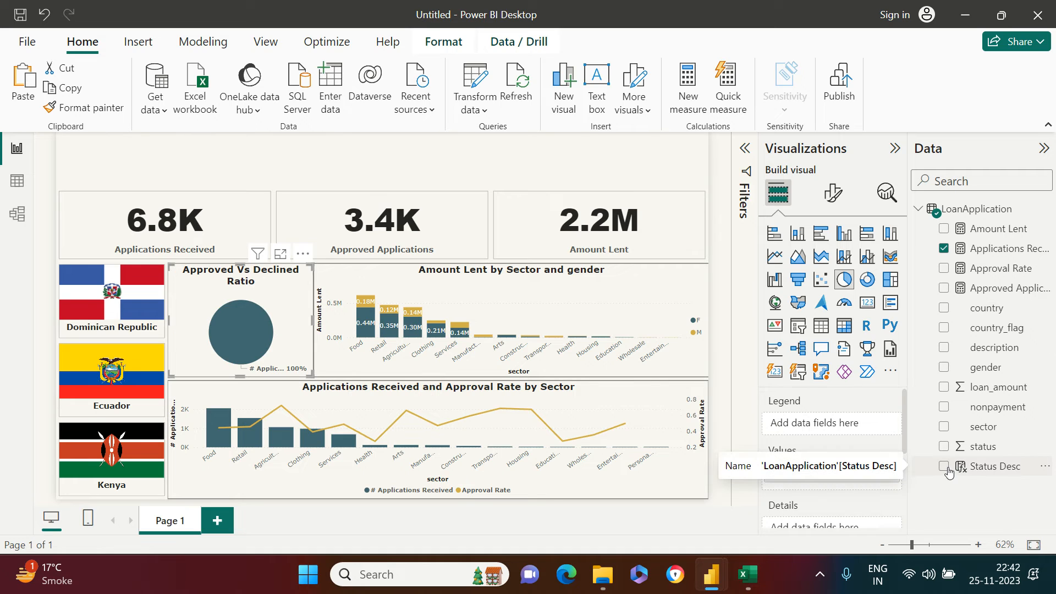
click(946, 468)
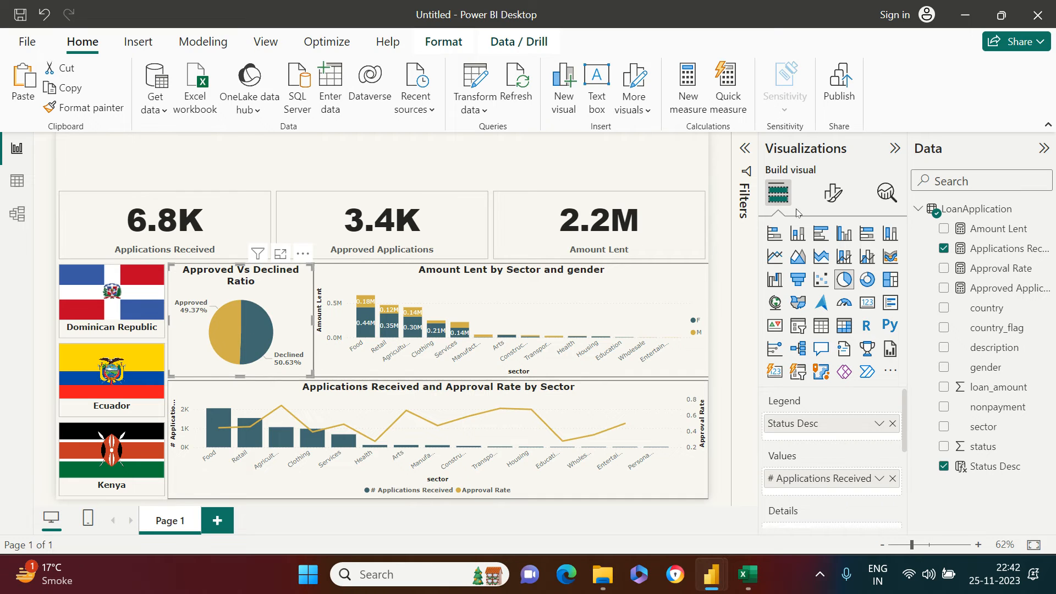
Color the pie chart's Declined slice bright red with the custom color #F23518.
click(823, 195)
click(802, 344)
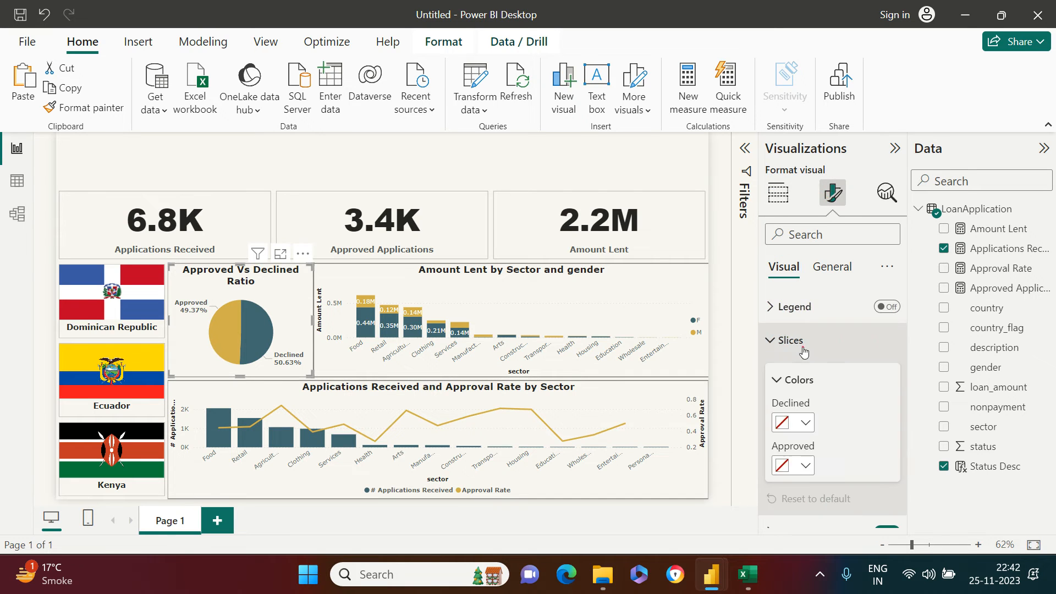
click(805, 464)
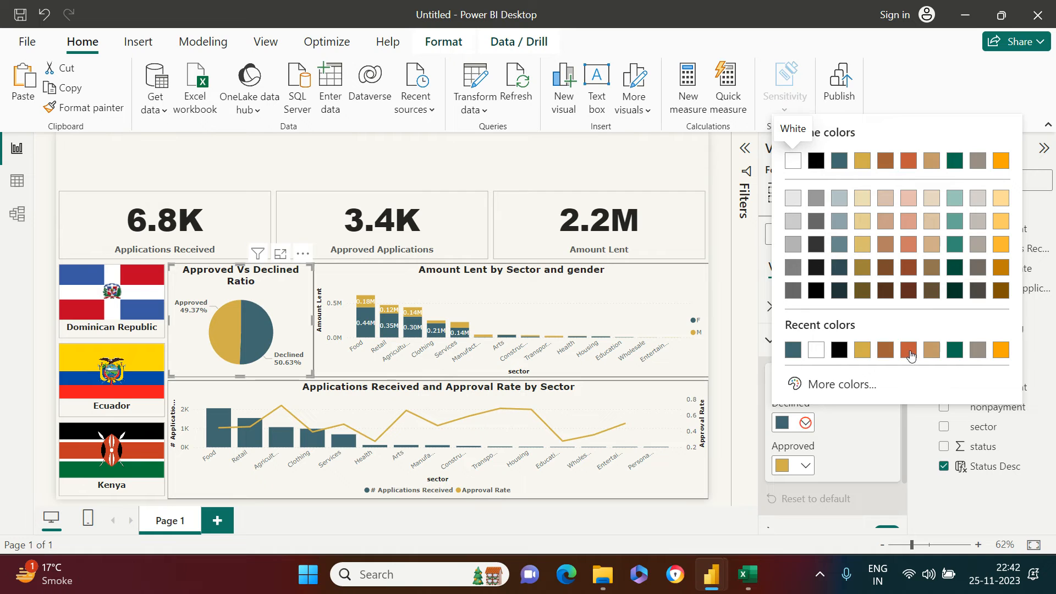
click(832, 385)
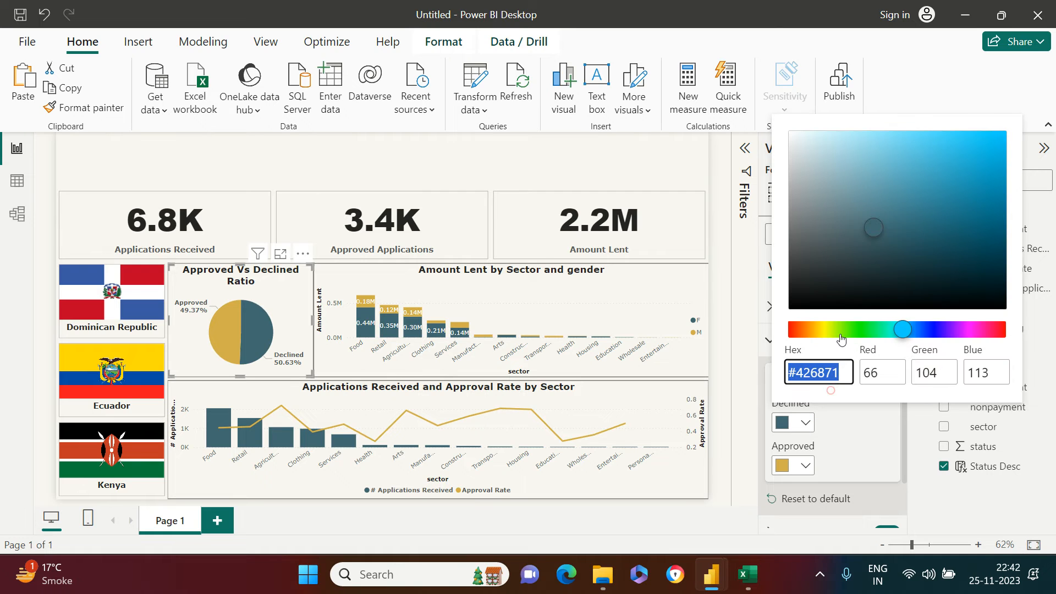
click(793, 329)
click(978, 137)
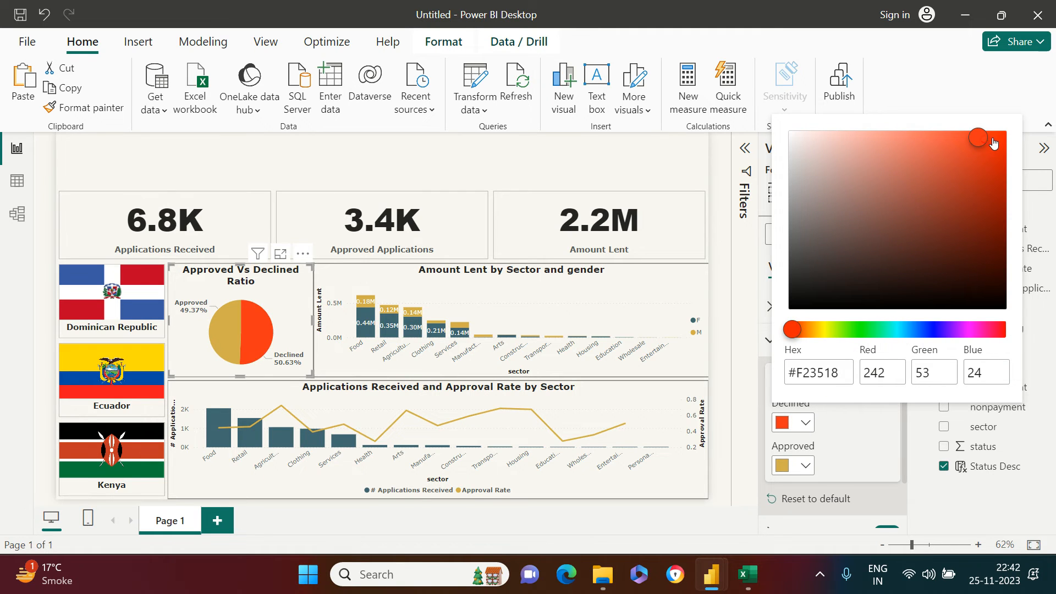
click(868, 426)
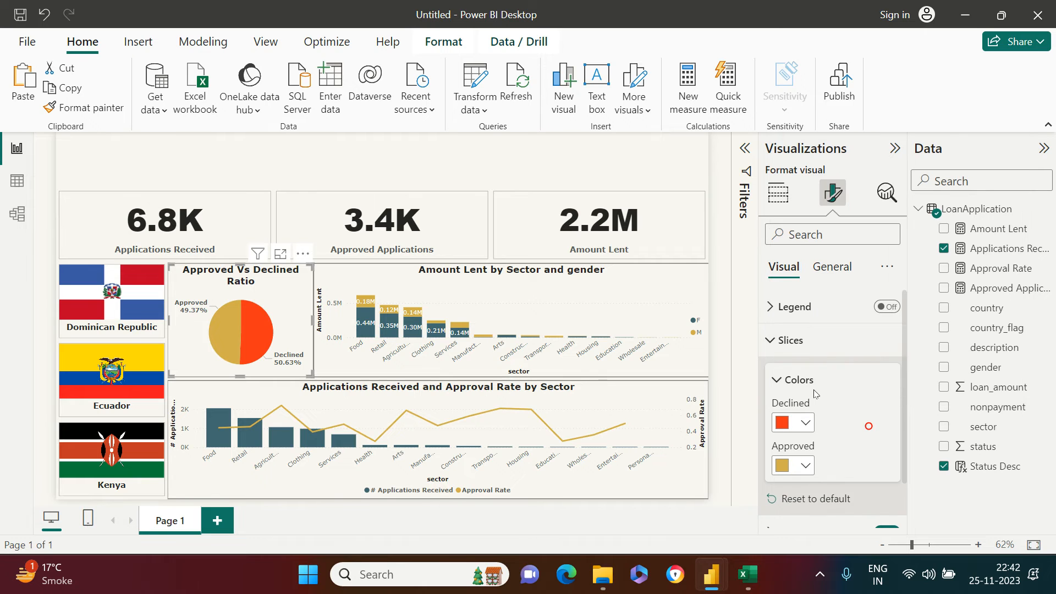
Color the pie chart's Approved slice green with the custom color #1ECA2F.
click(805, 468)
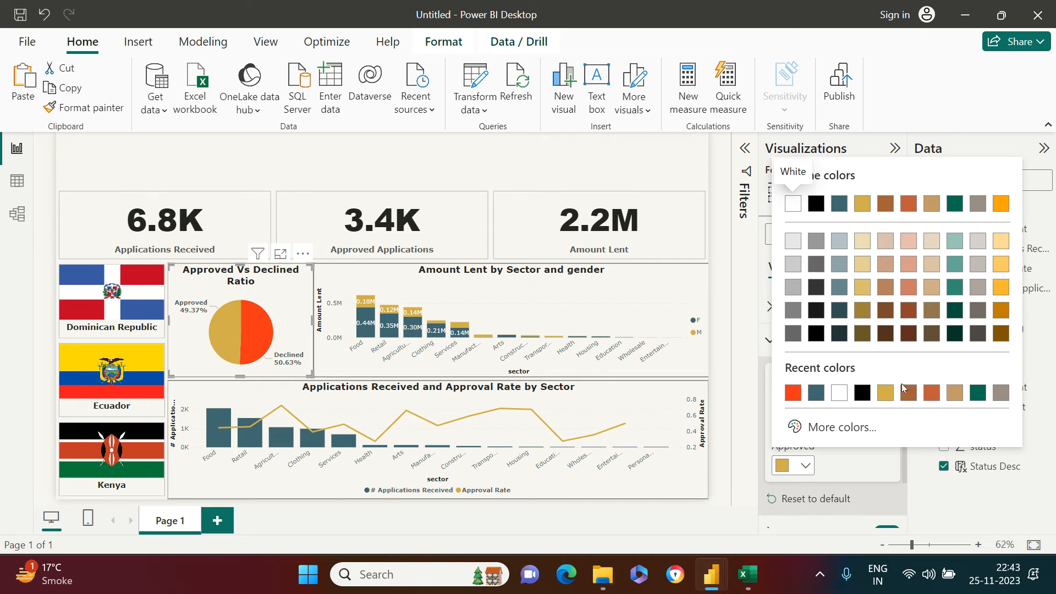
click(845, 433)
click(865, 372)
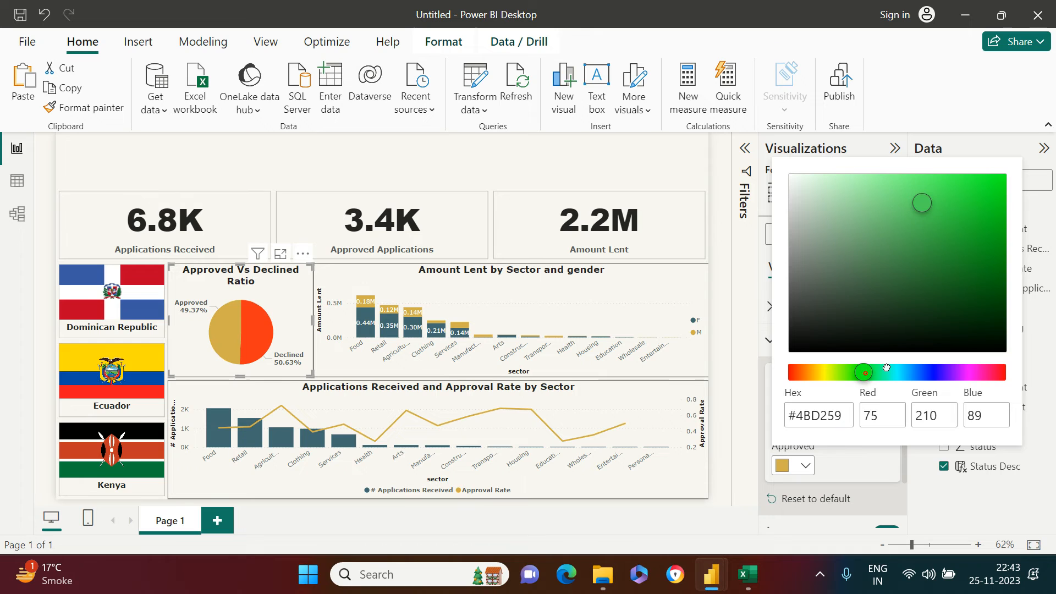
drag(973, 227, 989, 195)
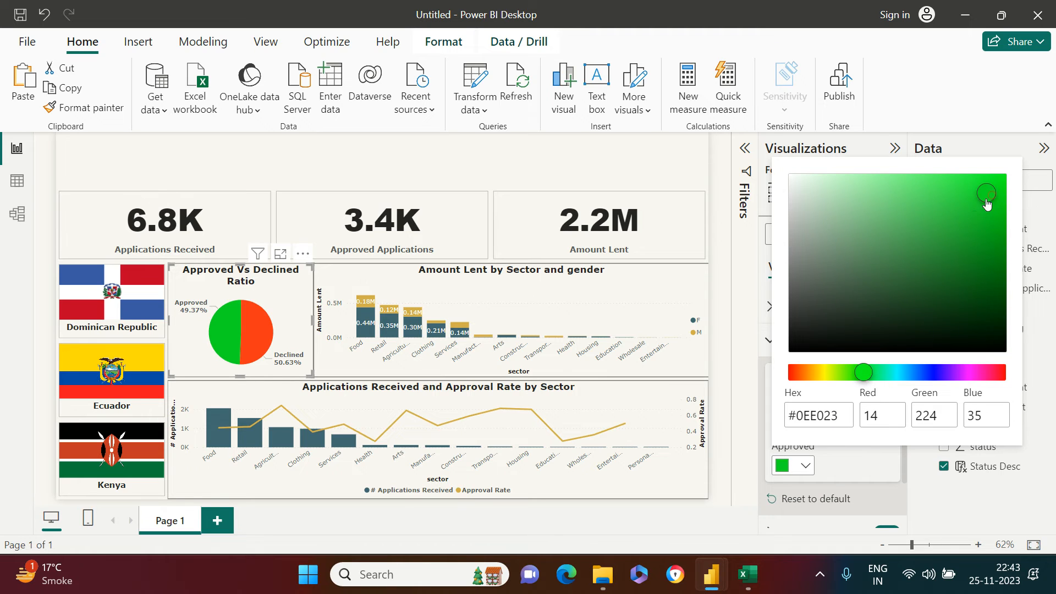
click(973, 212)
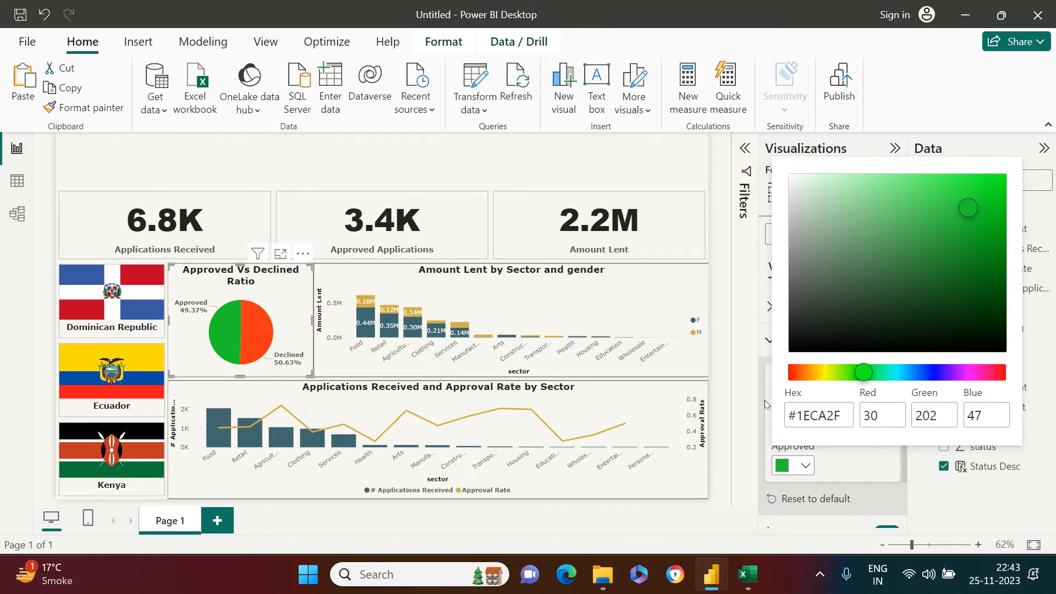
click(746, 365)
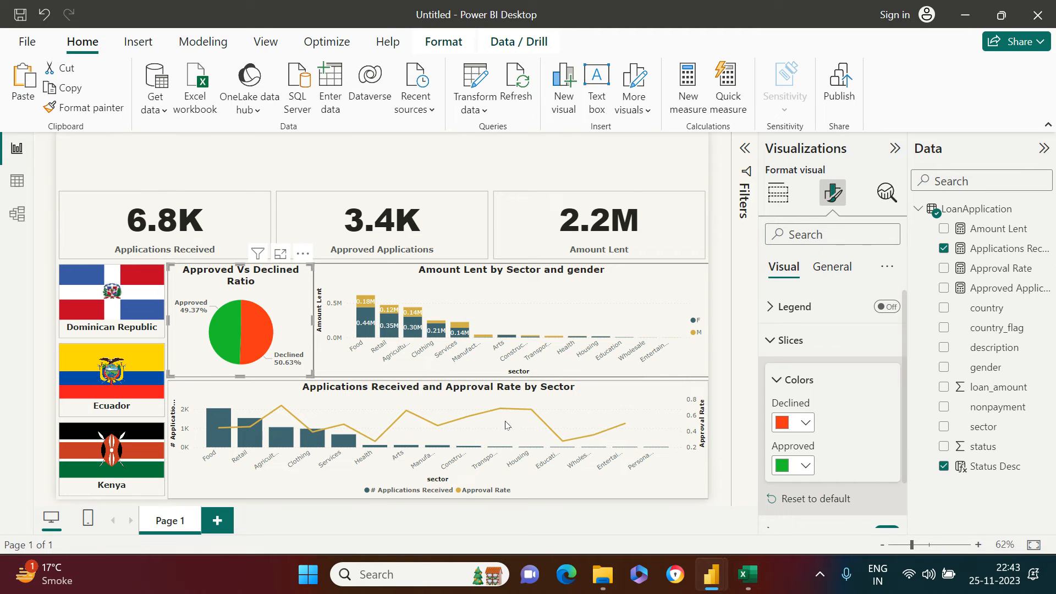
Turn on data labels for the Applications Received and Approval Rate by Sector chart.
click(661, 408)
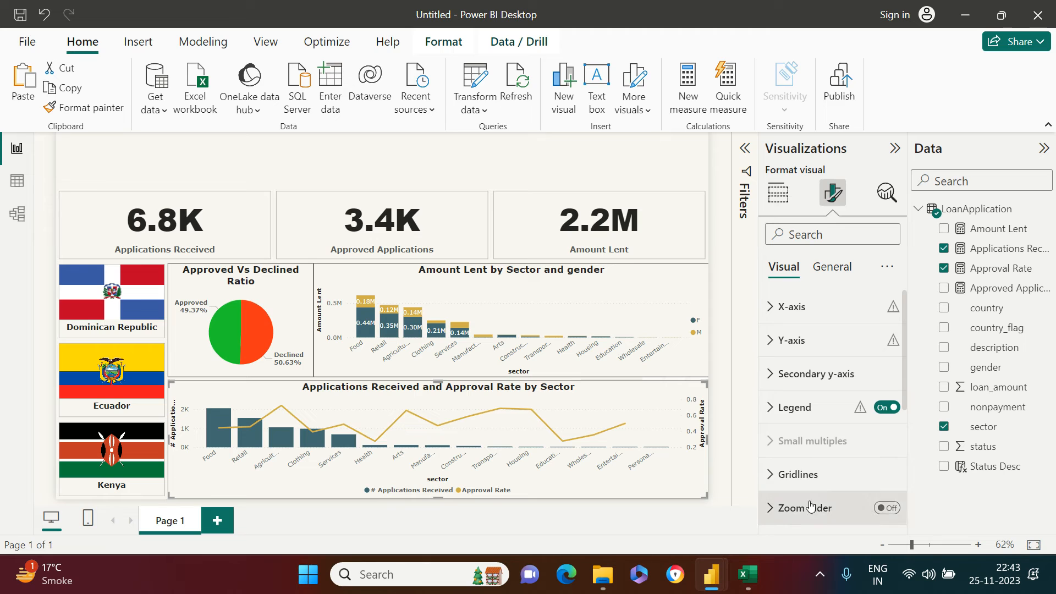
scroll(822, 456, down, 7)
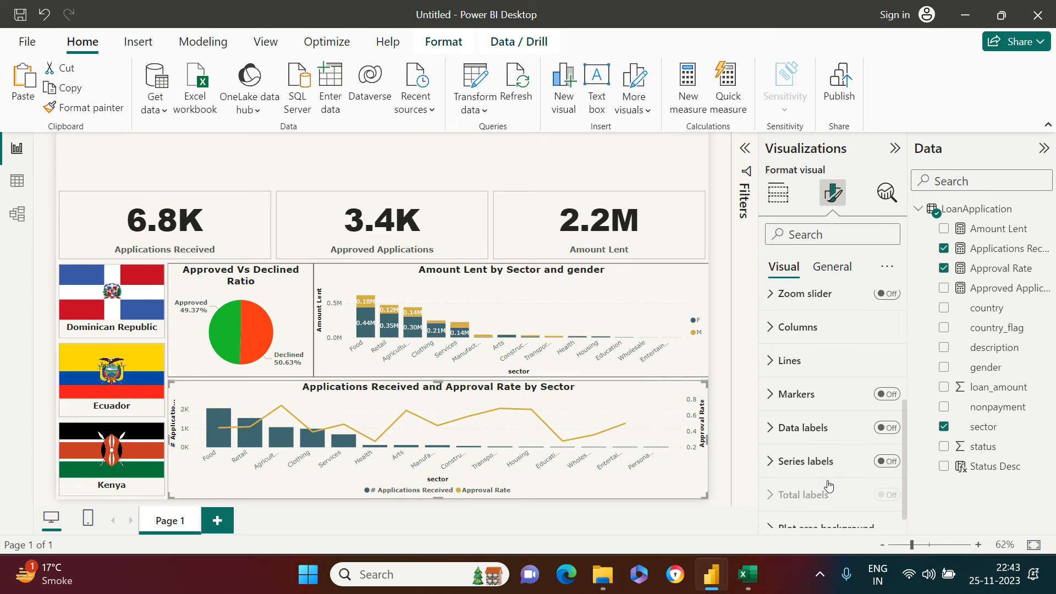
click(889, 412)
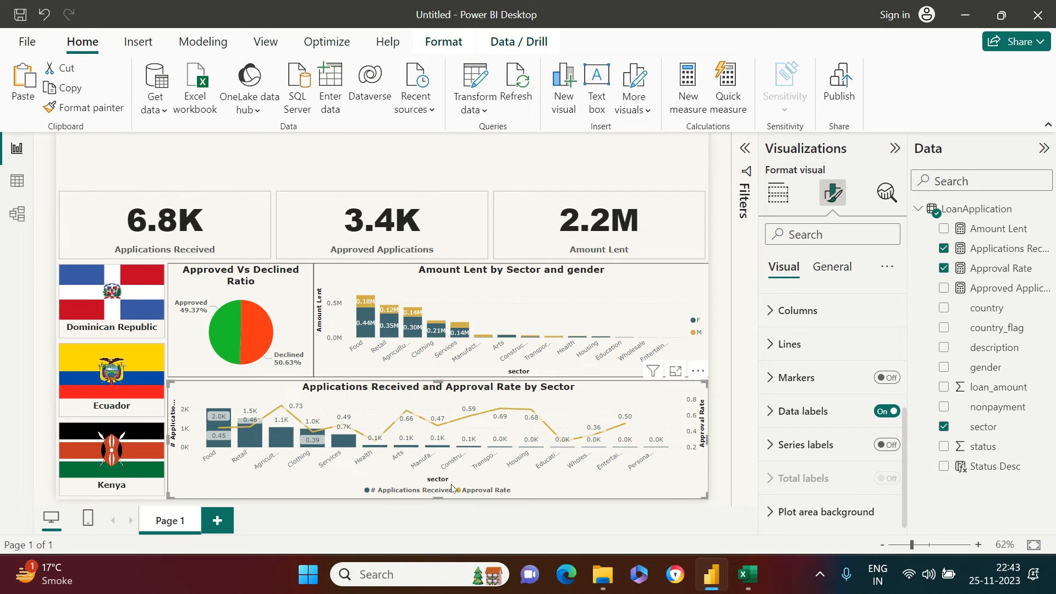
Reduce the Approved Vs Declined Ratio pie chart's width to 282.
click(301, 310)
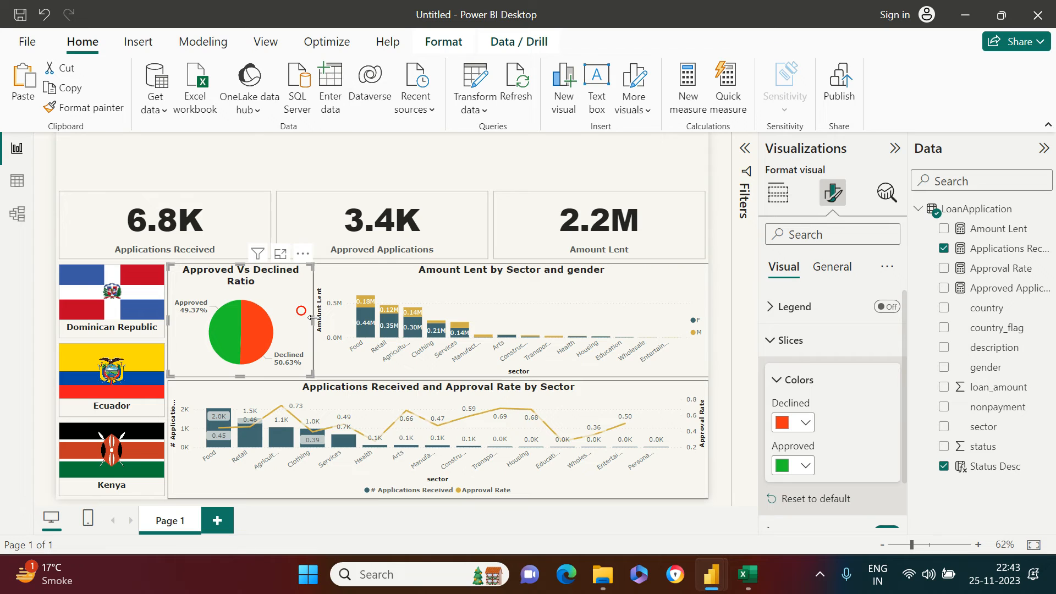
drag(312, 319, 314, 327)
click(784, 342)
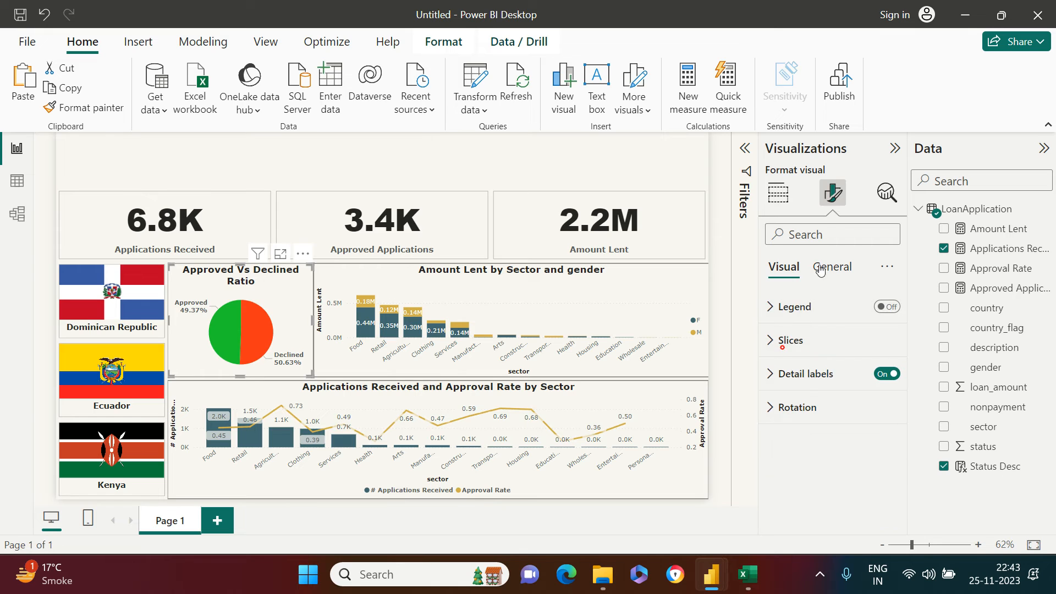
click(829, 266)
click(800, 308)
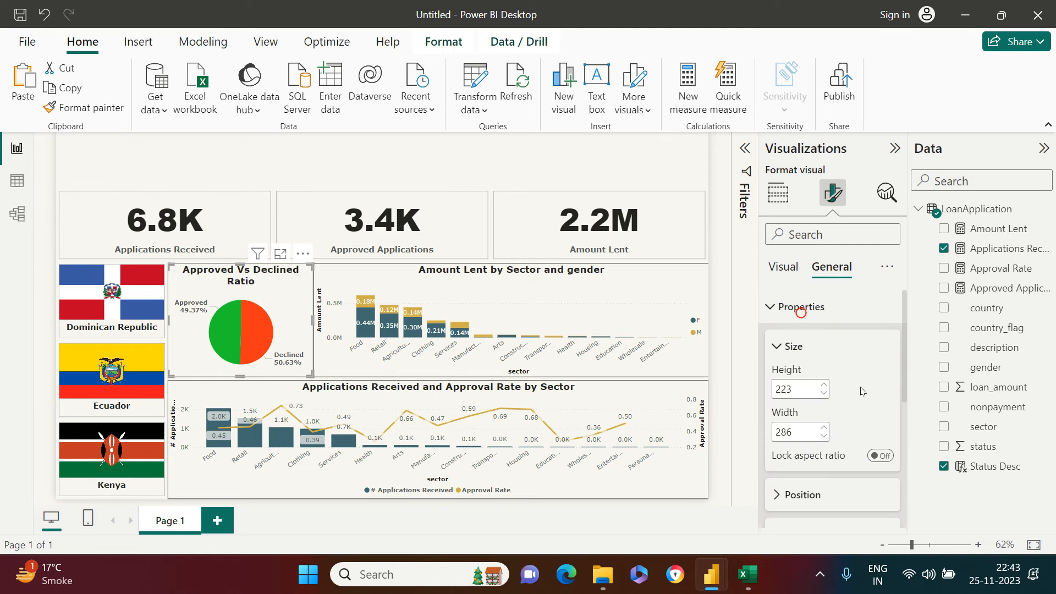
click(824, 436)
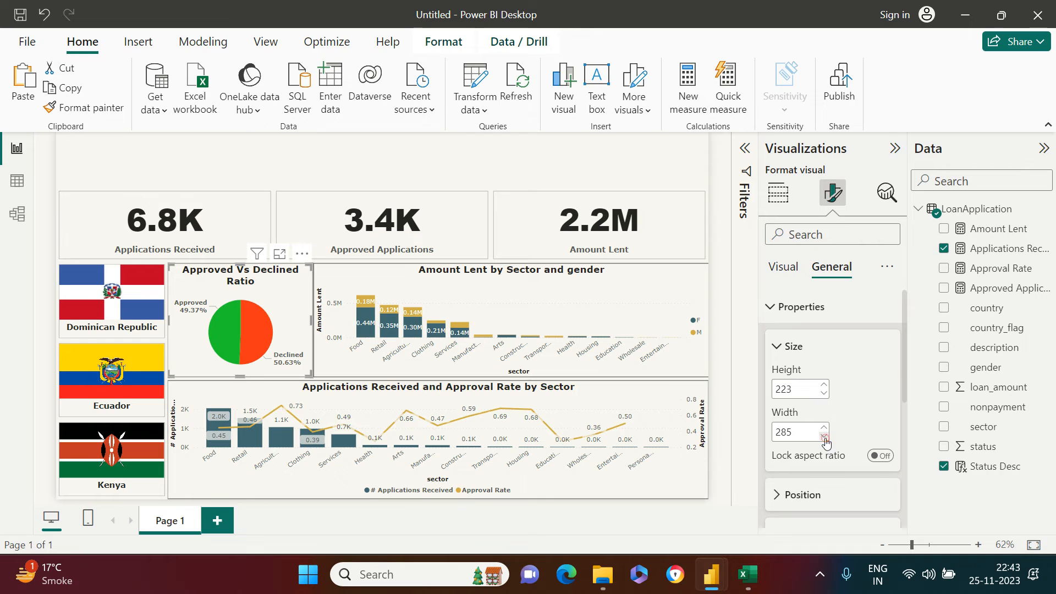
click(824, 436)
click(824, 436)
click(824, 436)
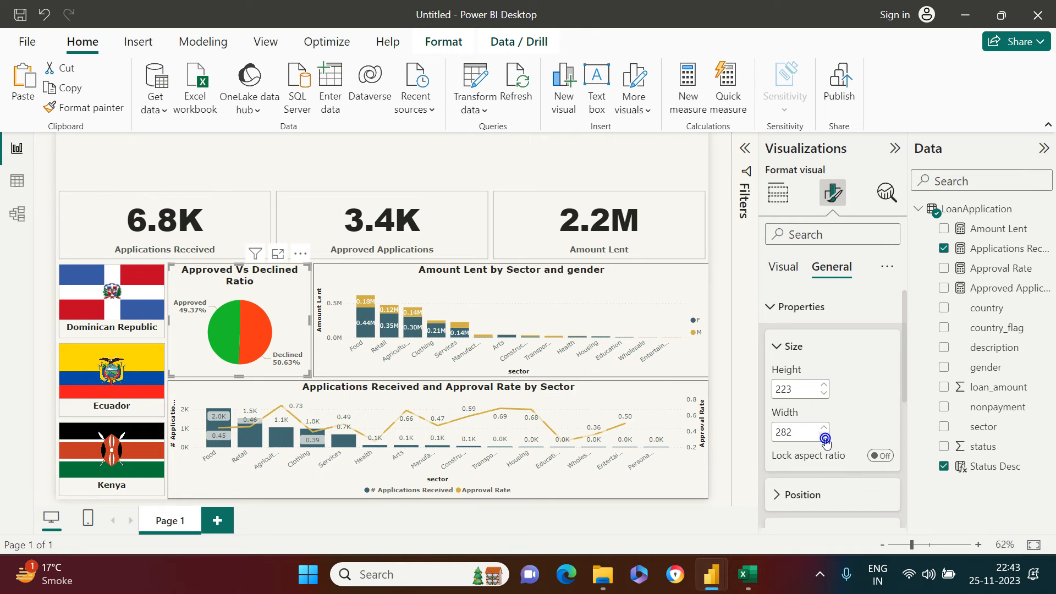
Round the border corners of the Amount Lent by Sector and gender chart to 6 px.
click(443, 165)
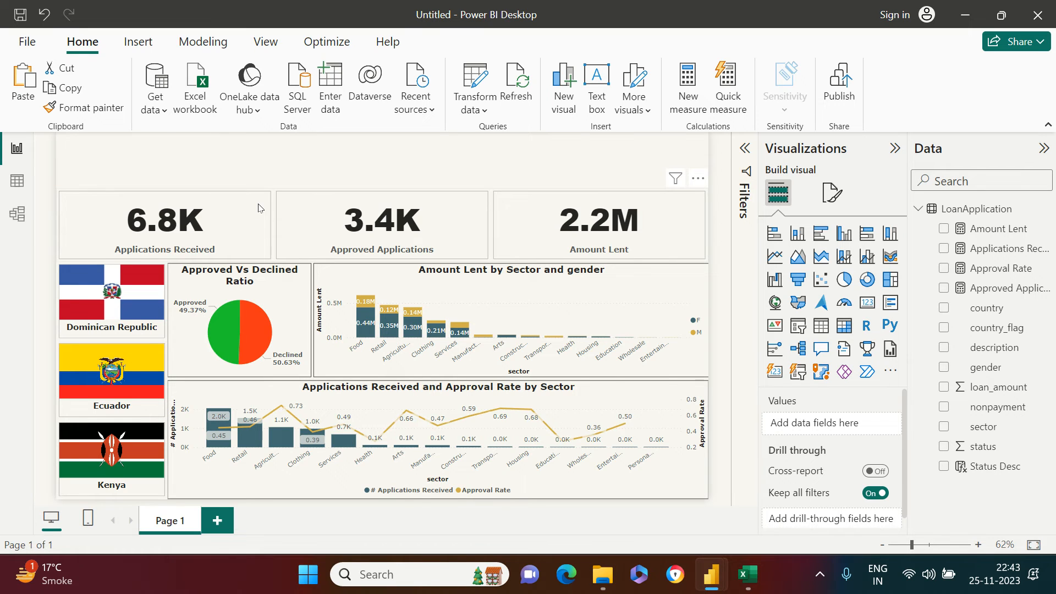
click(544, 285)
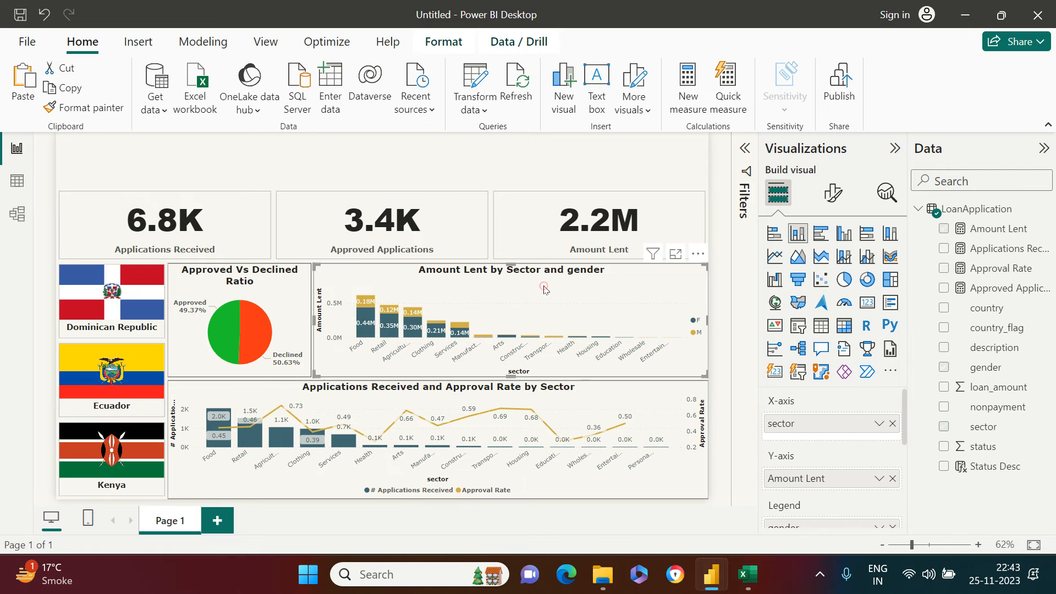
click(833, 193)
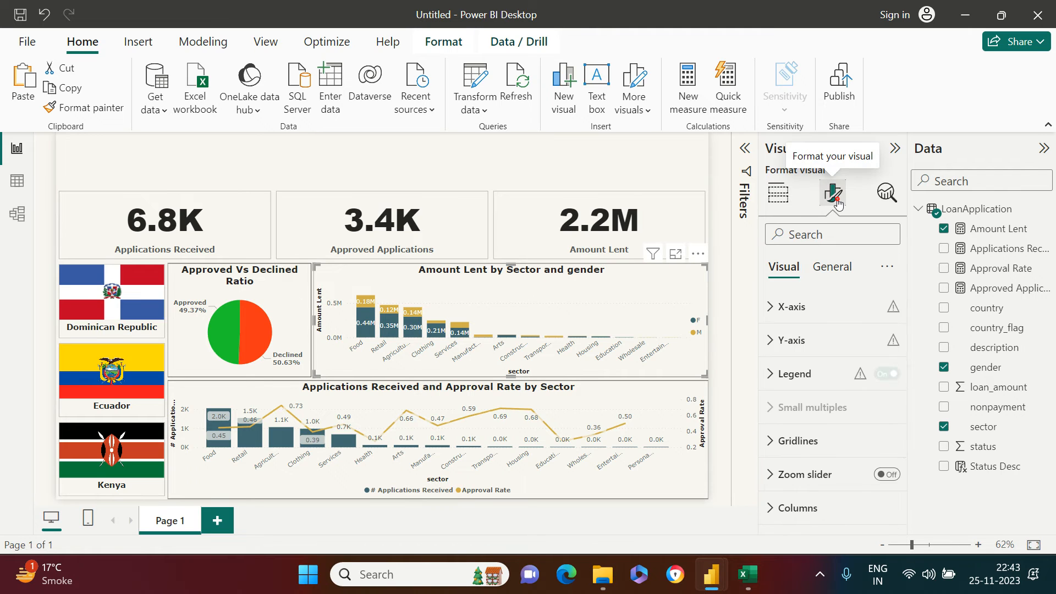
click(832, 267)
click(792, 370)
scroll(862, 417, down, 2)
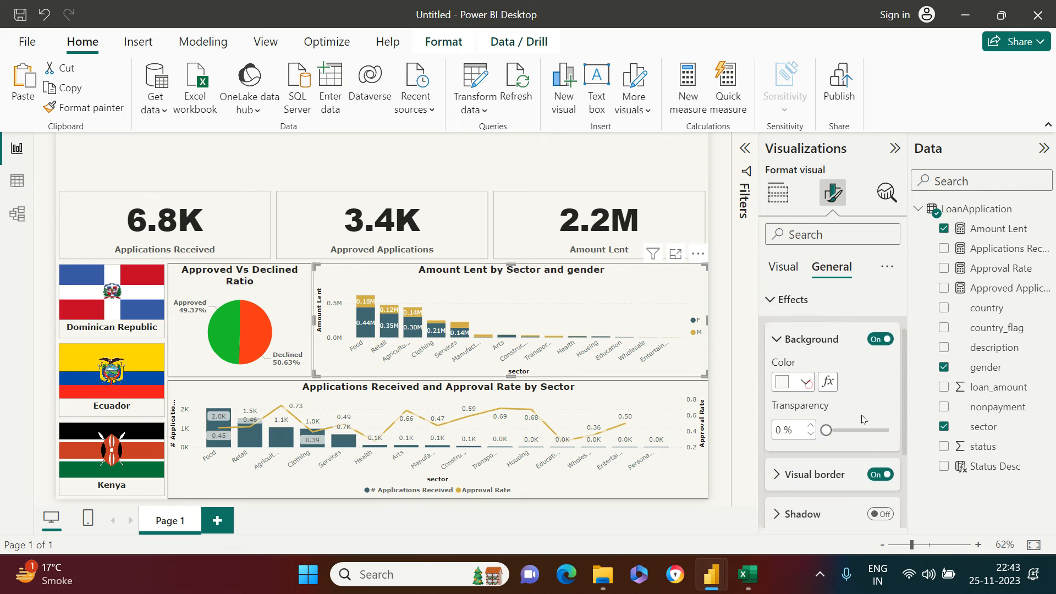
scroll(862, 417, down, 1)
scroll(852, 418, down, 2)
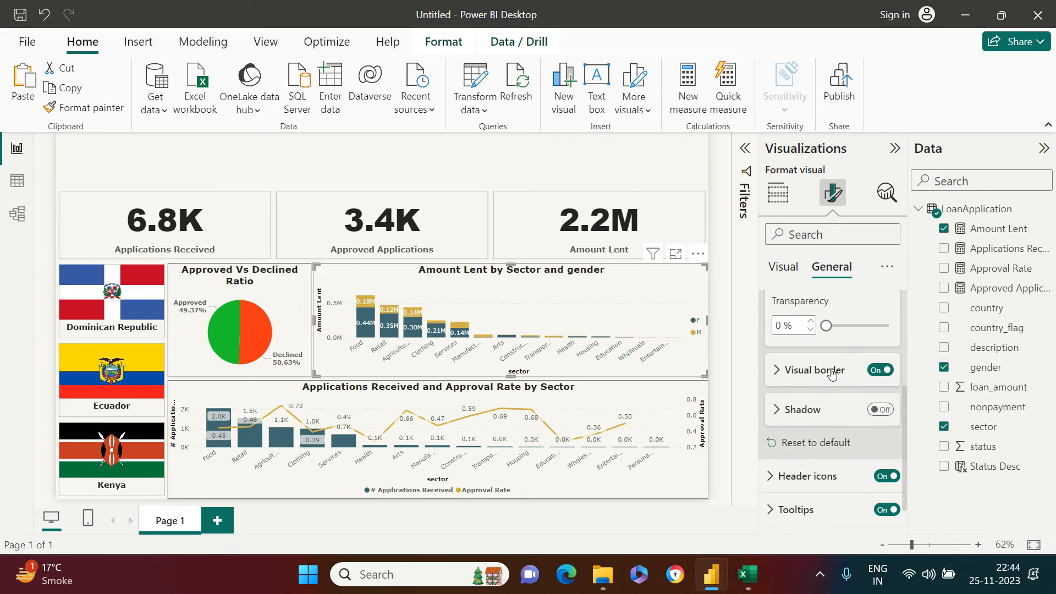
click(814, 370)
scroll(831, 416, down, 1)
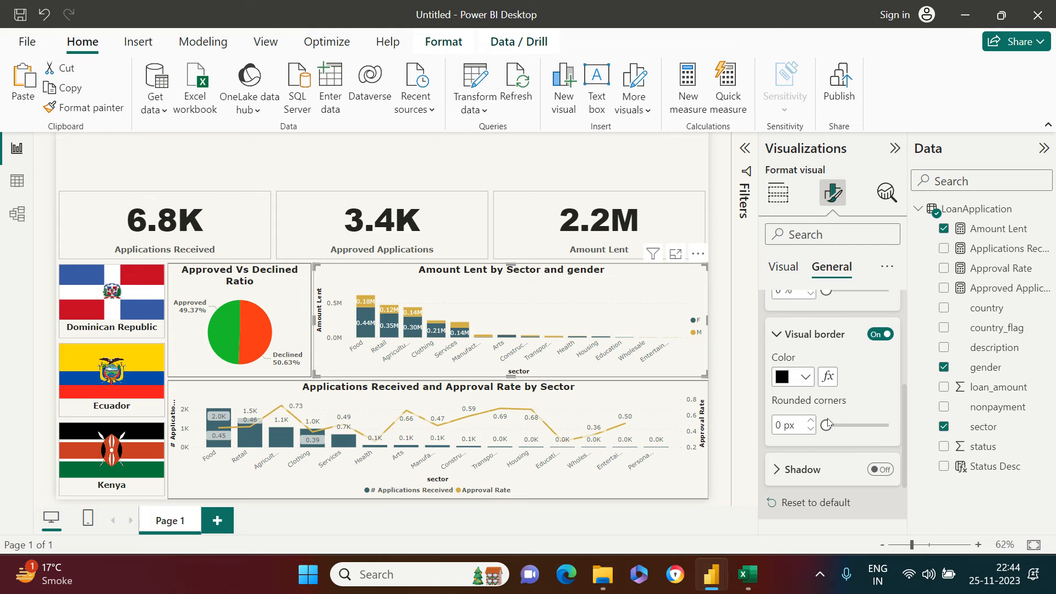
click(811, 422)
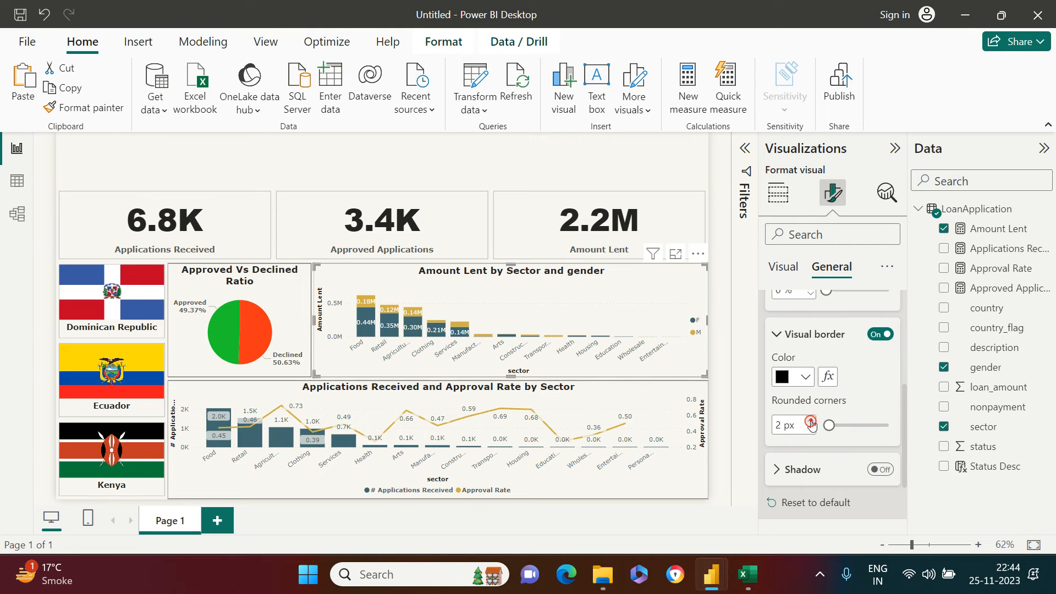
click(811, 421)
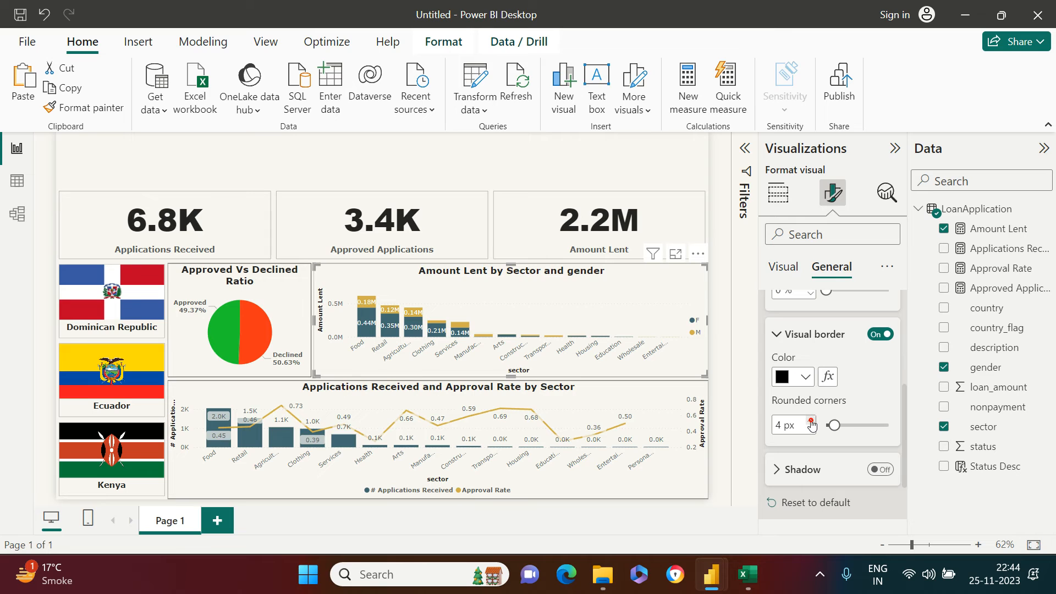
click(811, 421)
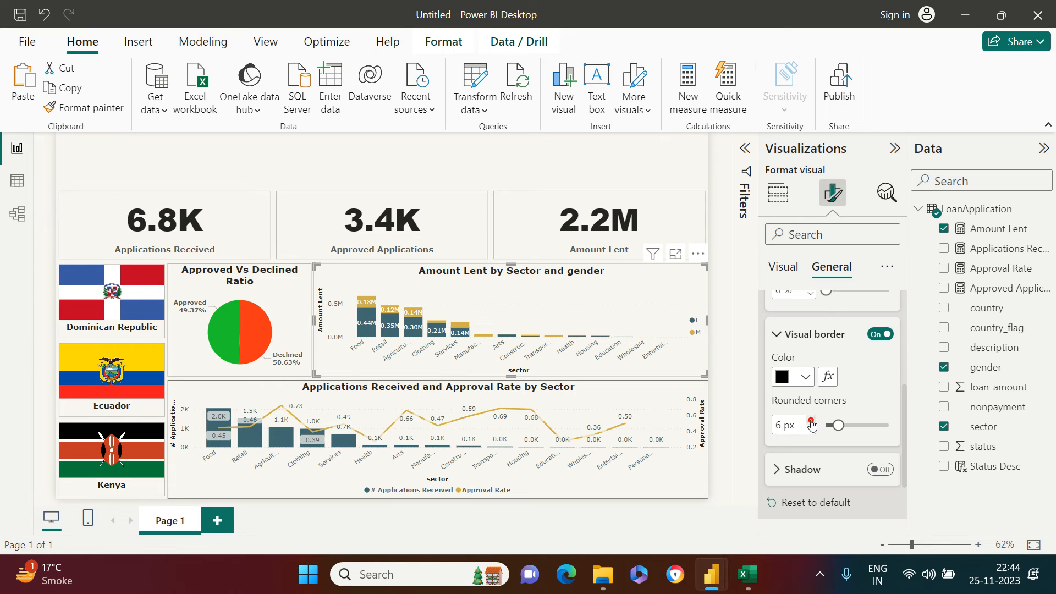
click(526, 137)
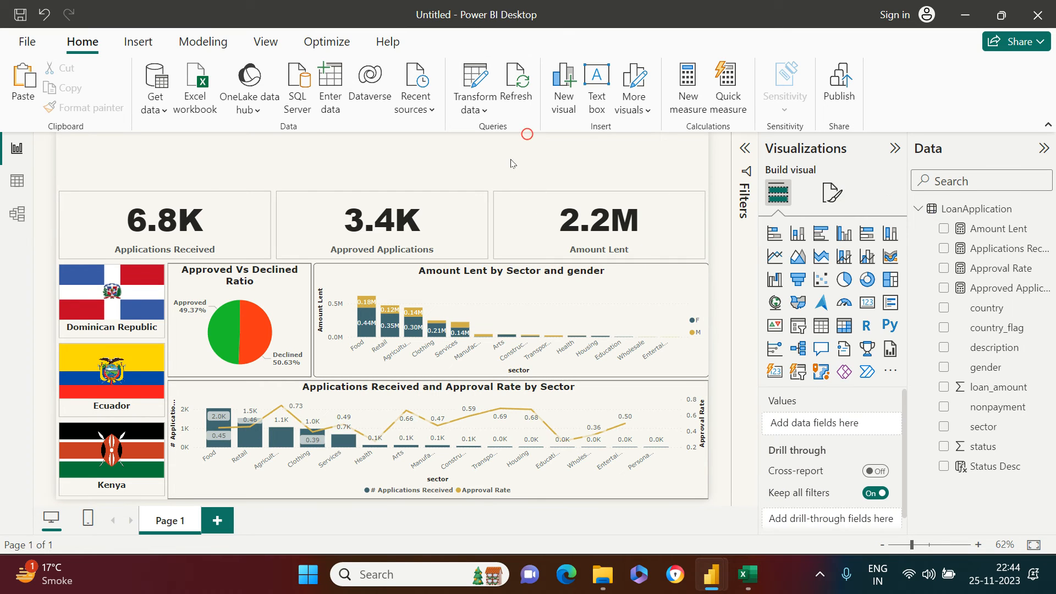
Copy the Amount Lent chart's formatting onto the Approved Vs Declined Ratio pie chart and the Applications Received and Approval Rate chart with Format painter.
click(341, 279)
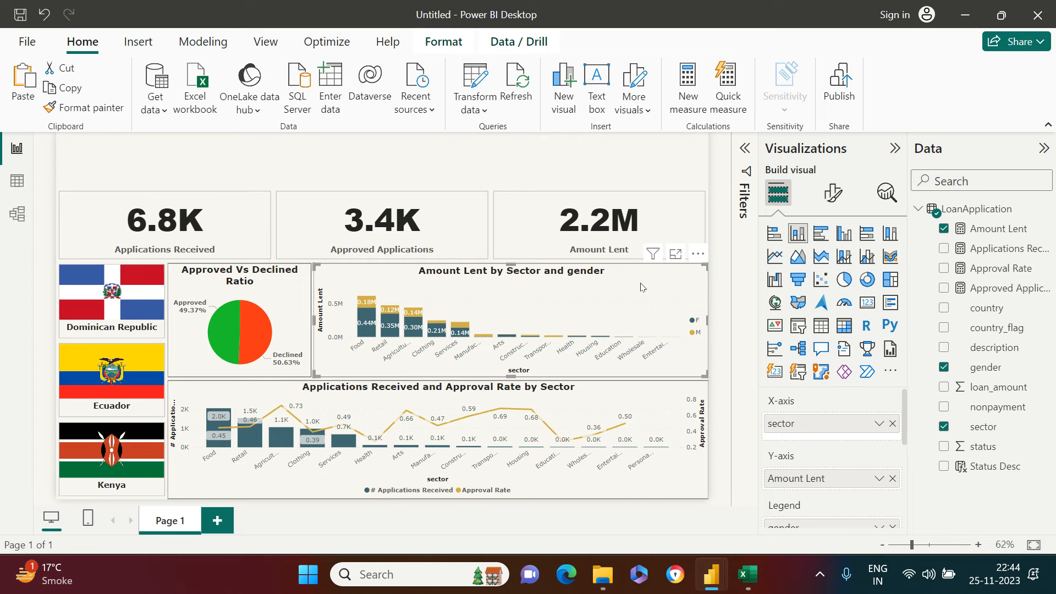
click(112, 107)
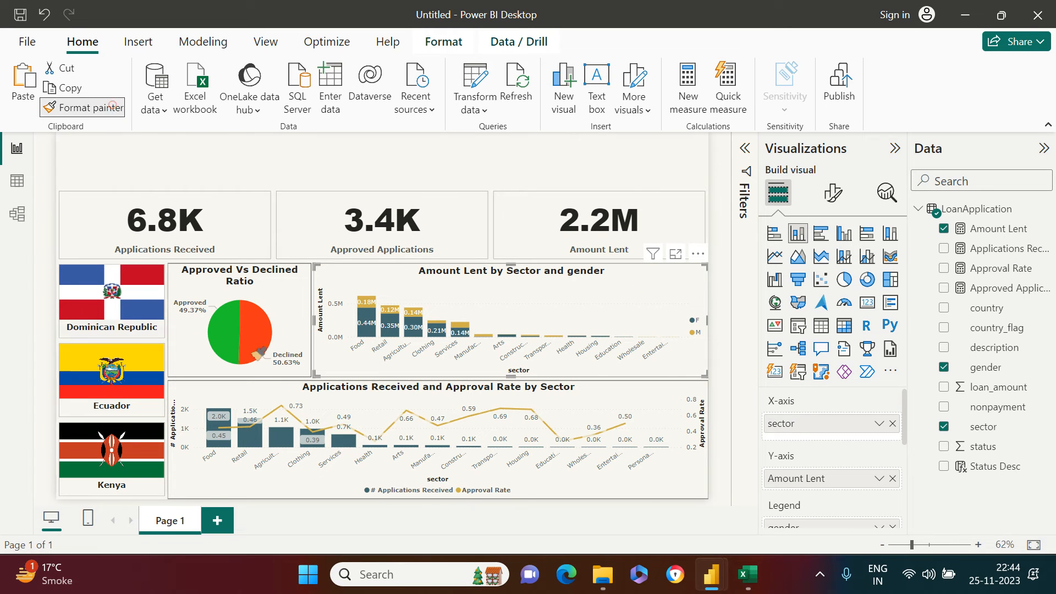
click(283, 292)
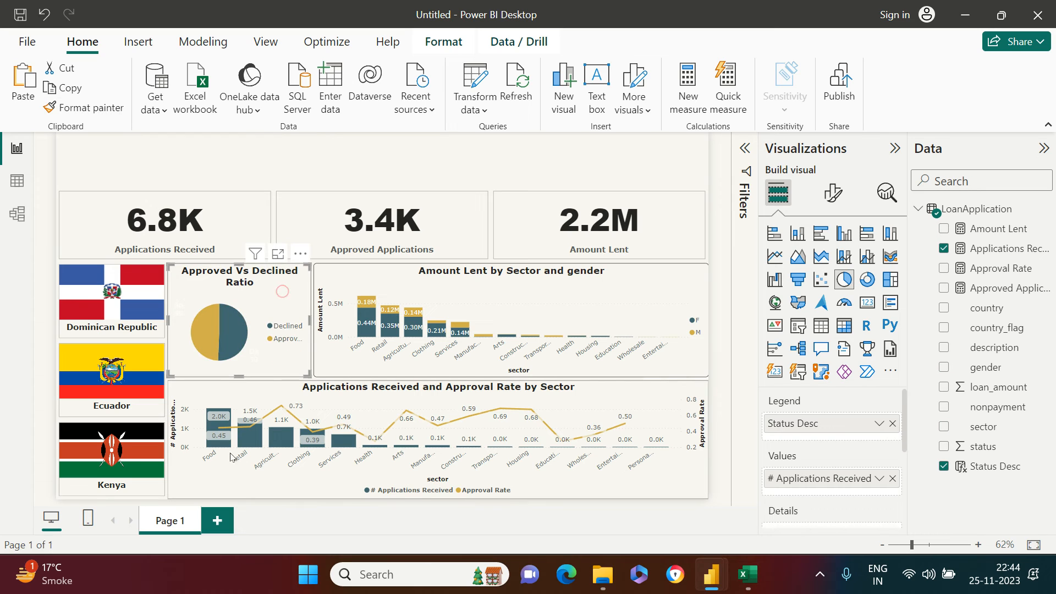
click(79, 106)
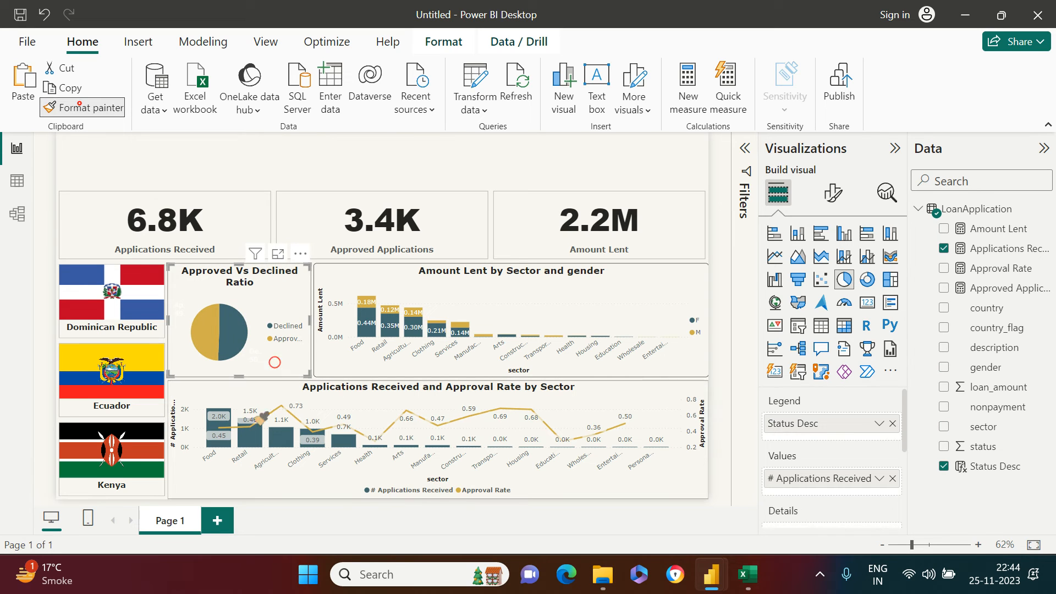
click(261, 395)
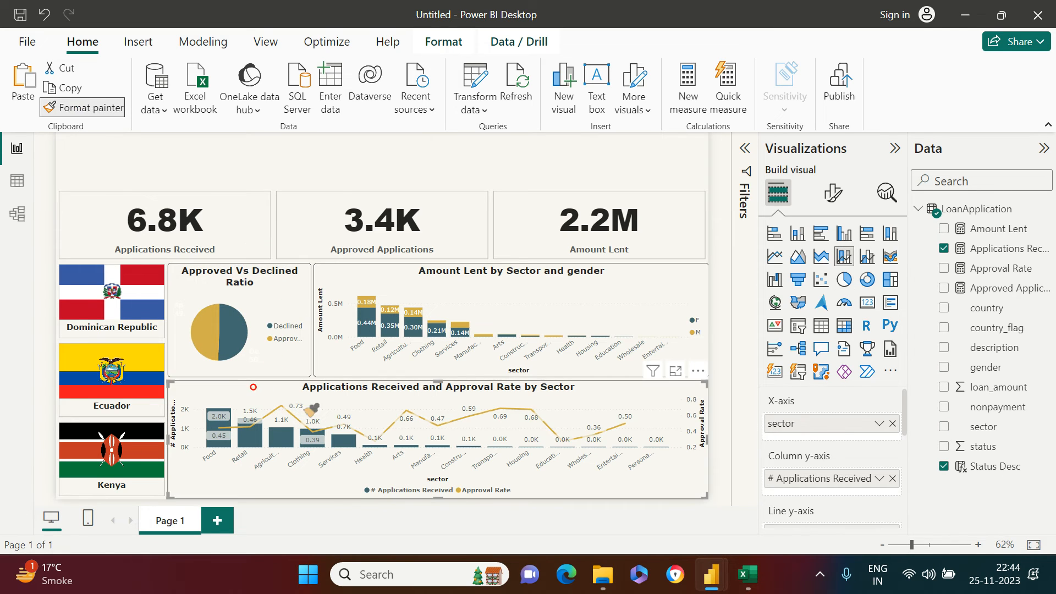
click(352, 162)
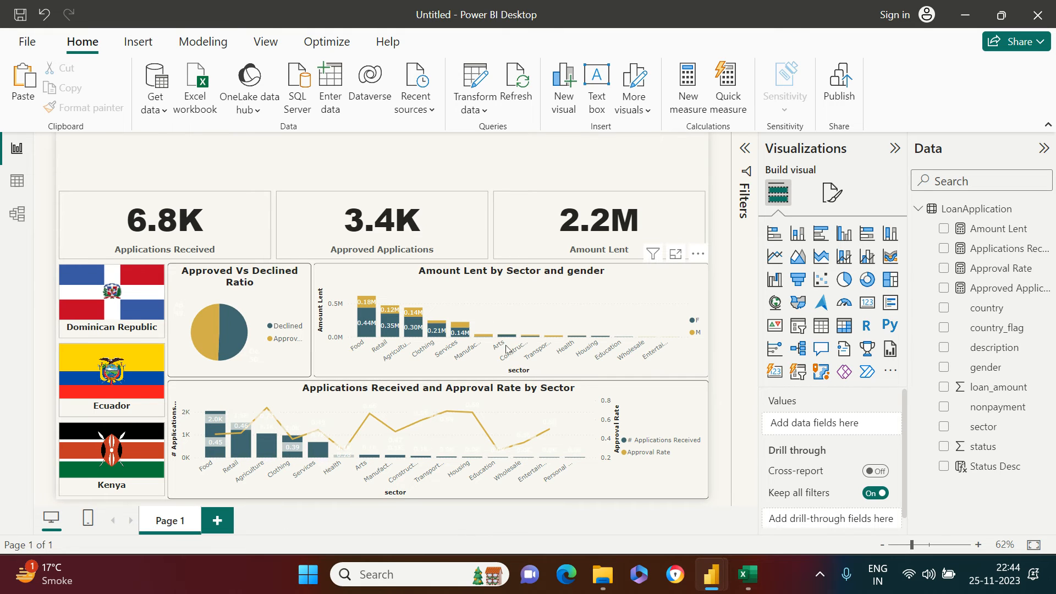
Recolor the pie chart's Approved slice green and its Declined slice red using the recent colors.
click(284, 297)
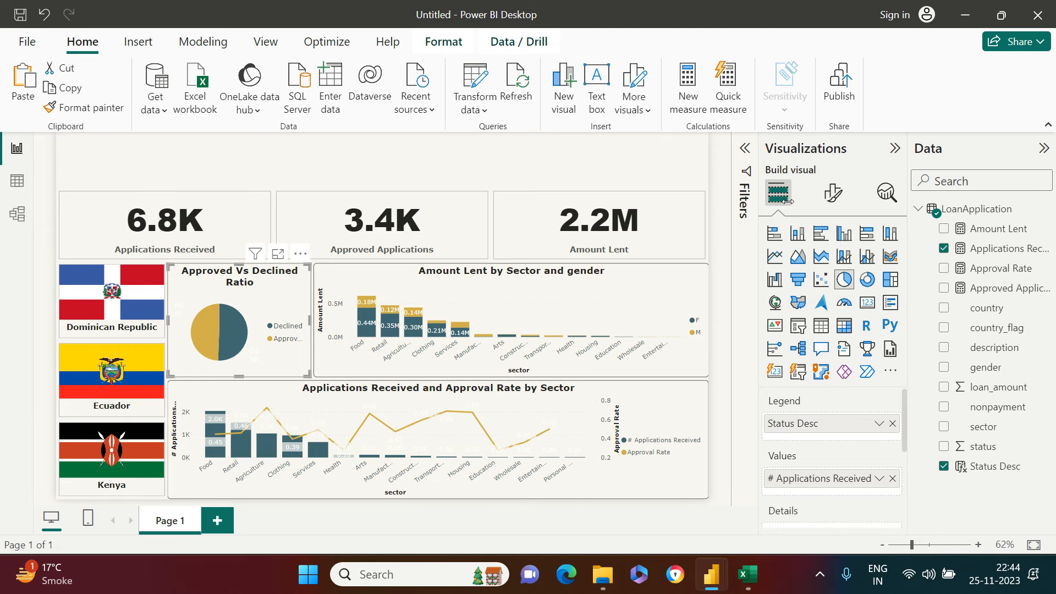
click(833, 192)
click(788, 340)
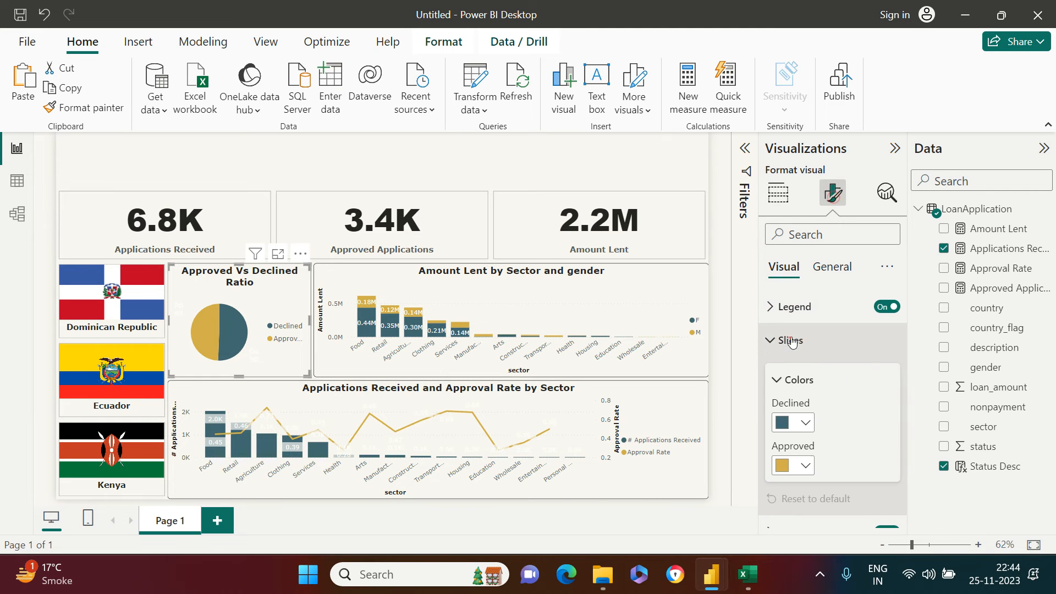
click(808, 466)
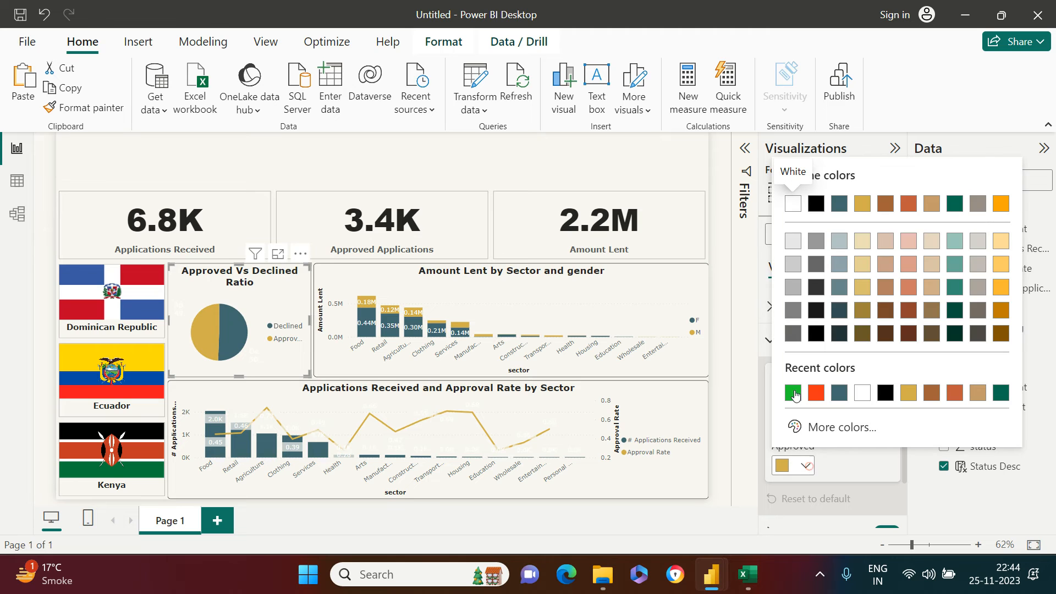
click(792, 391)
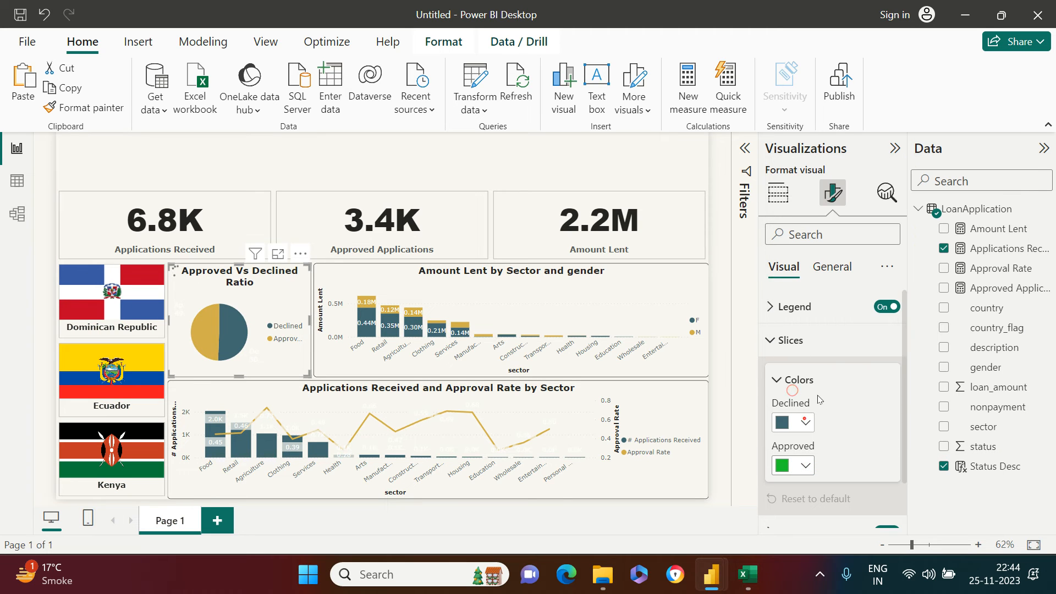
click(805, 422)
click(817, 352)
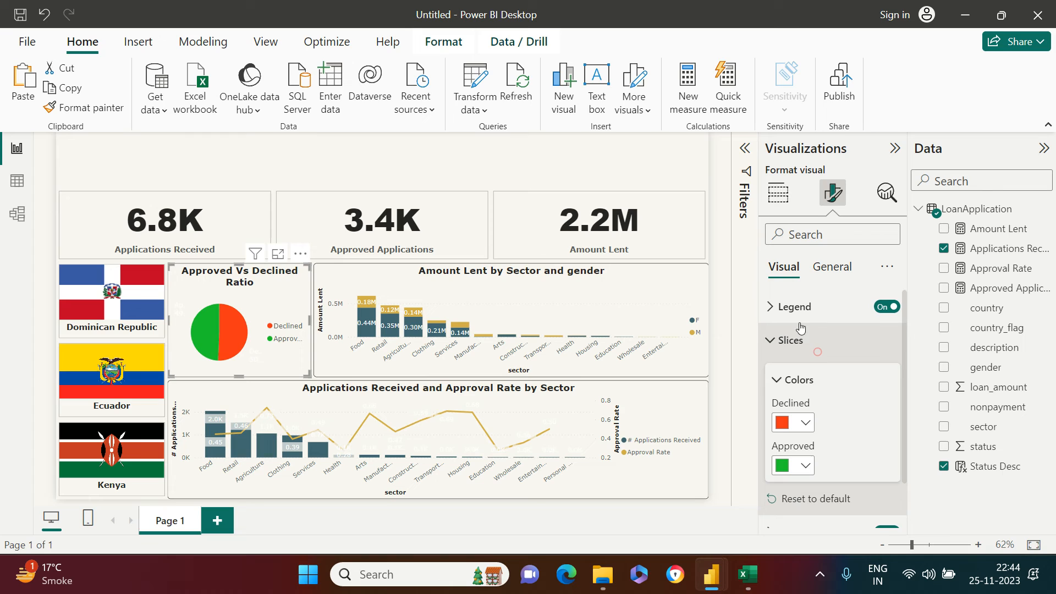
click(785, 341)
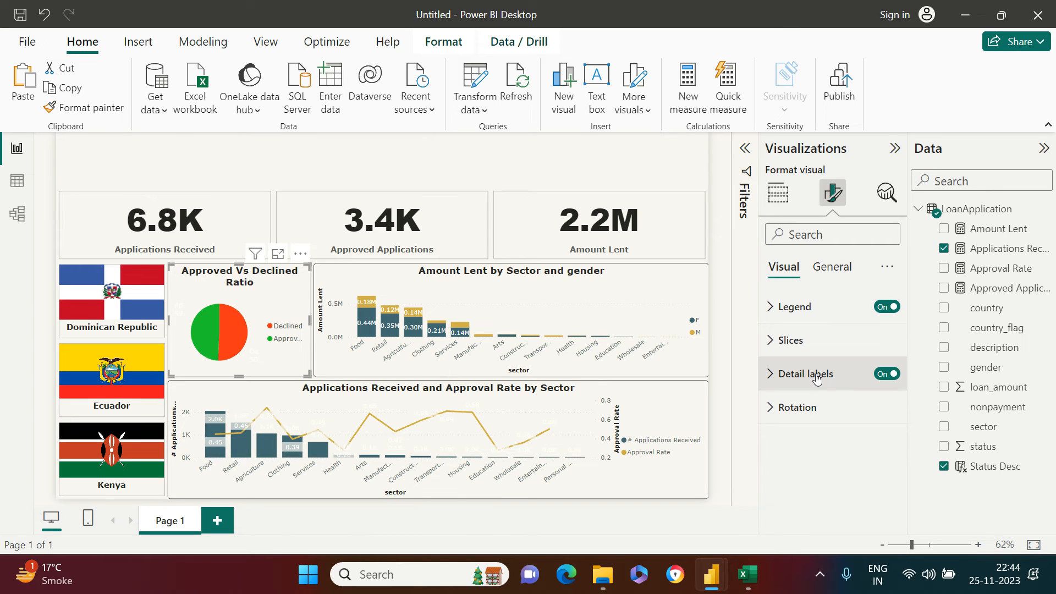
Turn off the pie chart's legend and make its detail label values black and bold.
click(887, 306)
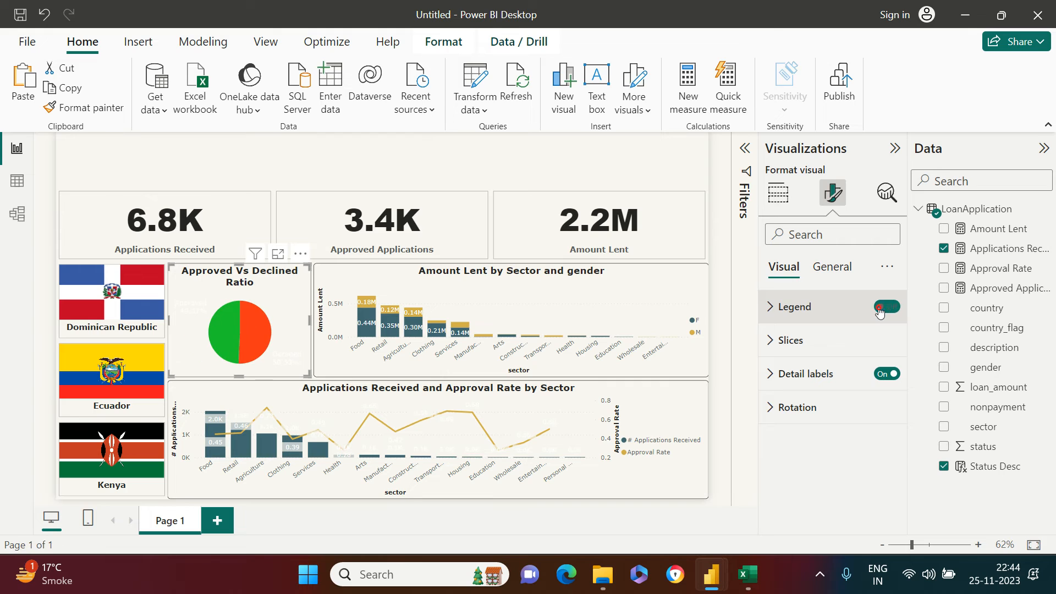
click(823, 386)
scroll(824, 440, down, 2)
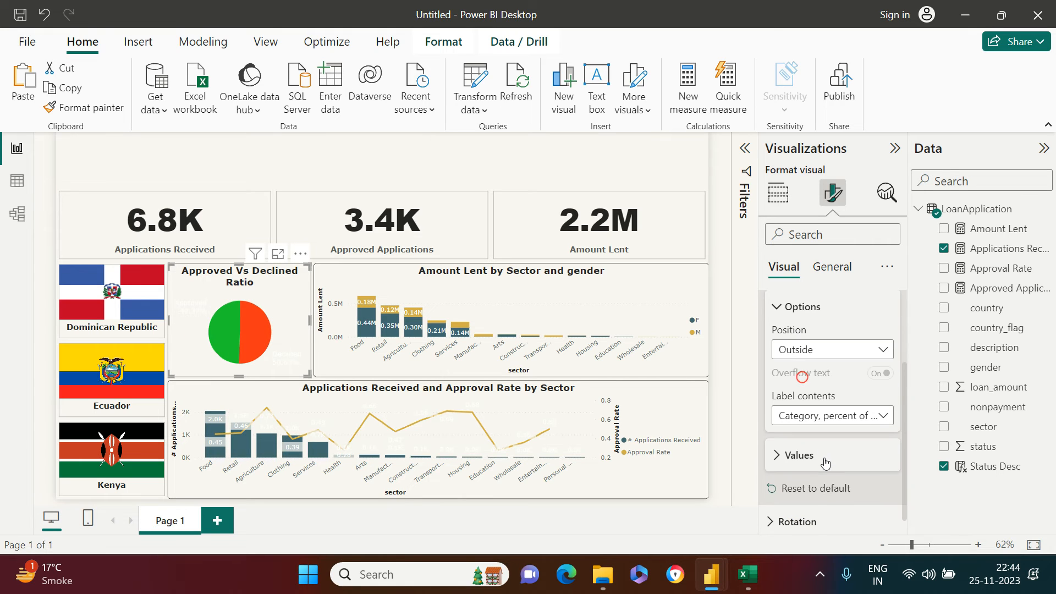
click(851, 421)
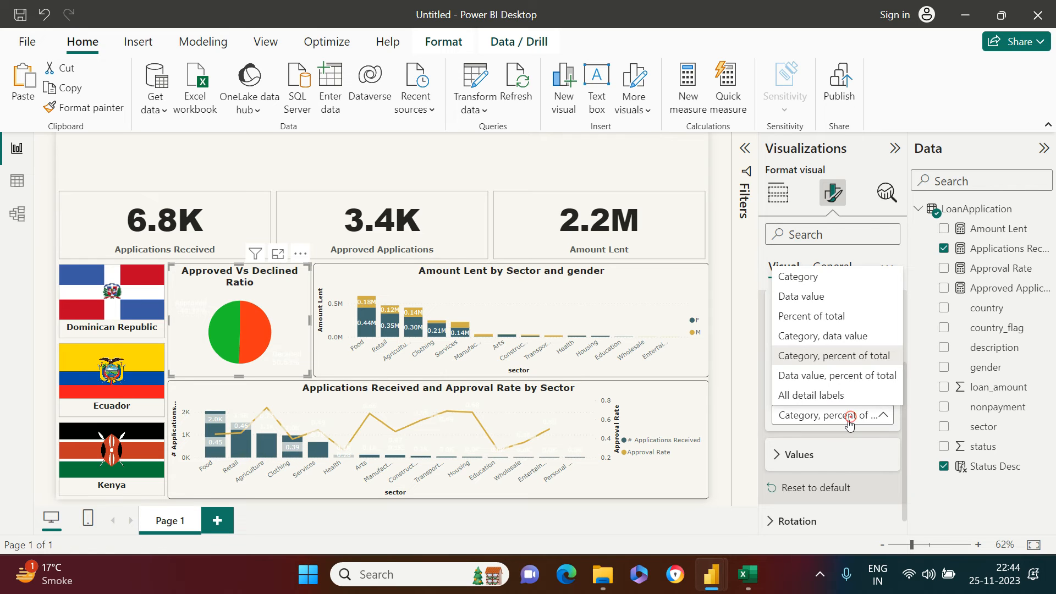
click(850, 416)
click(823, 459)
scroll(839, 473, down, 2)
scroll(839, 474, down, 1)
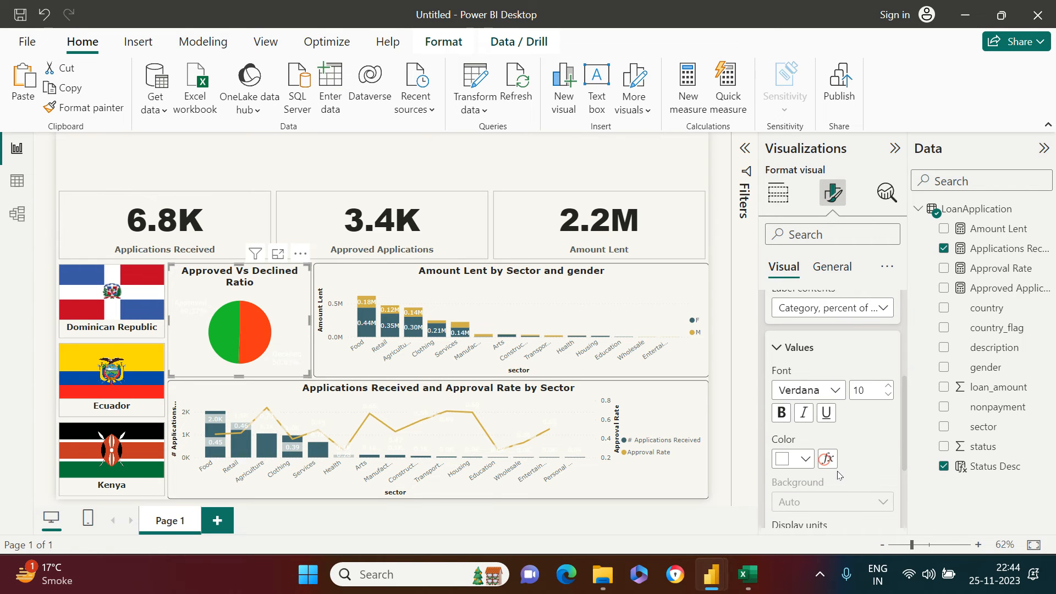
click(803, 456)
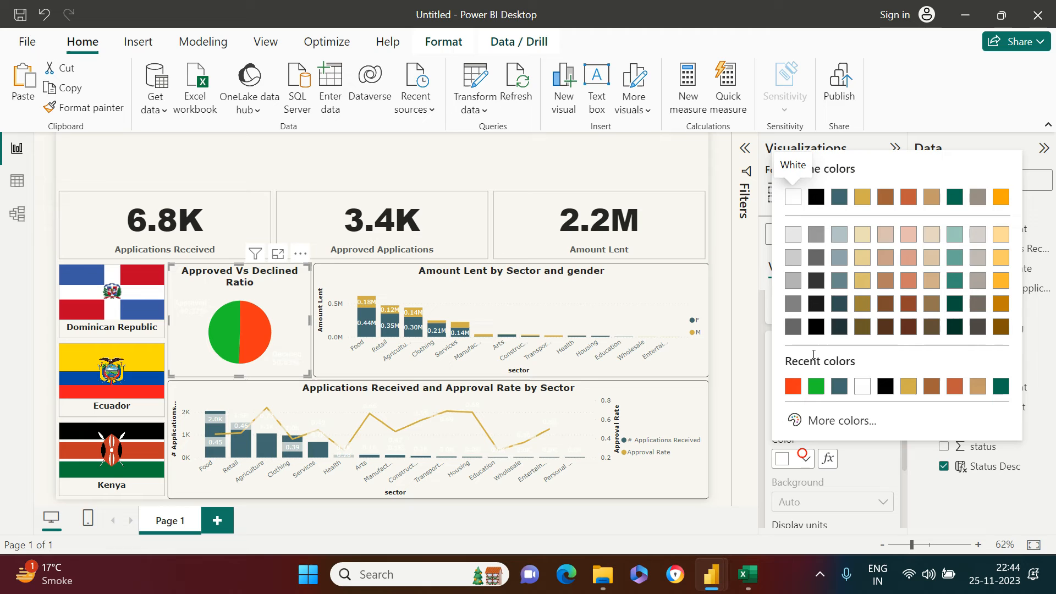
click(816, 196)
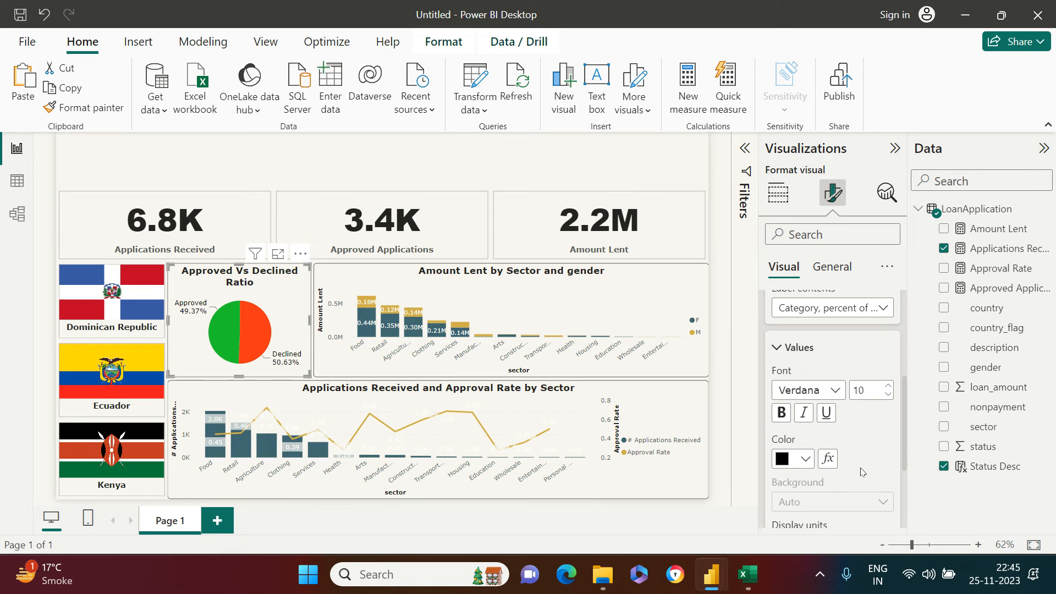
click(781, 413)
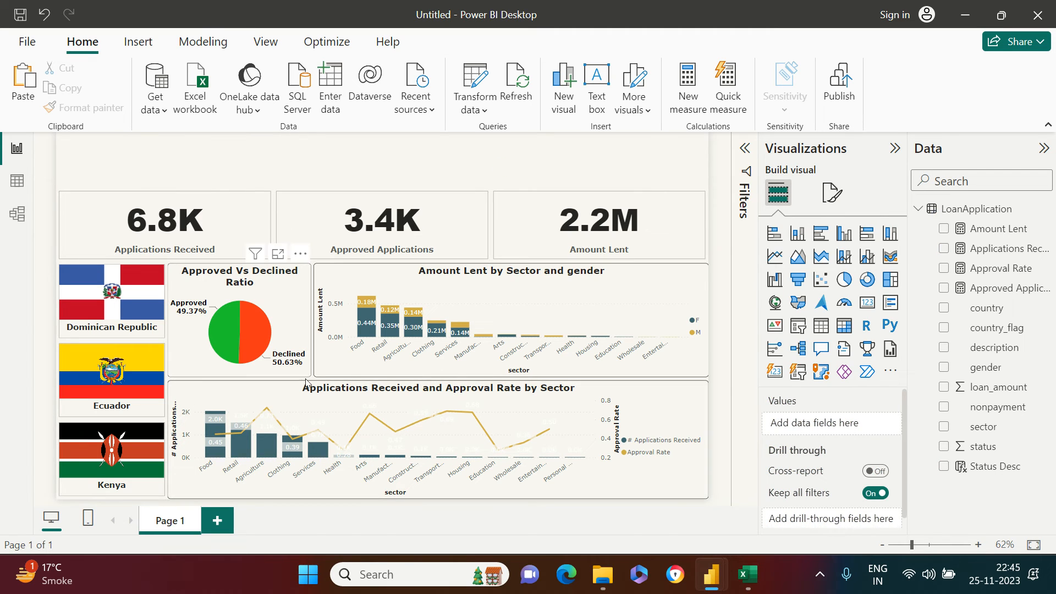
Examine the country slicer's image, shape and callout value formatting options.
click(163, 343)
click(832, 193)
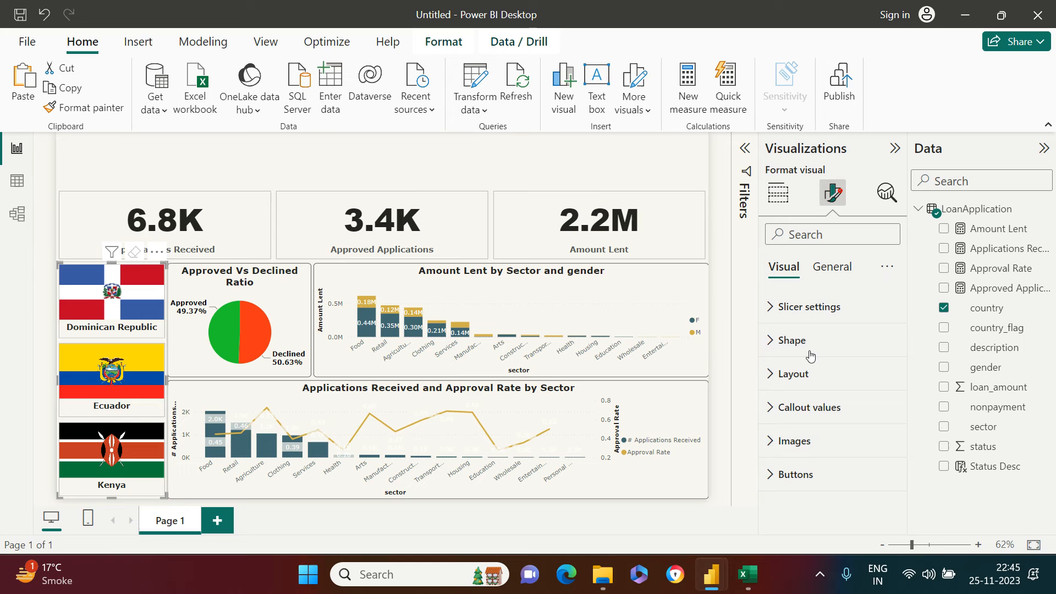
click(800, 443)
scroll(797, 438, down, 5)
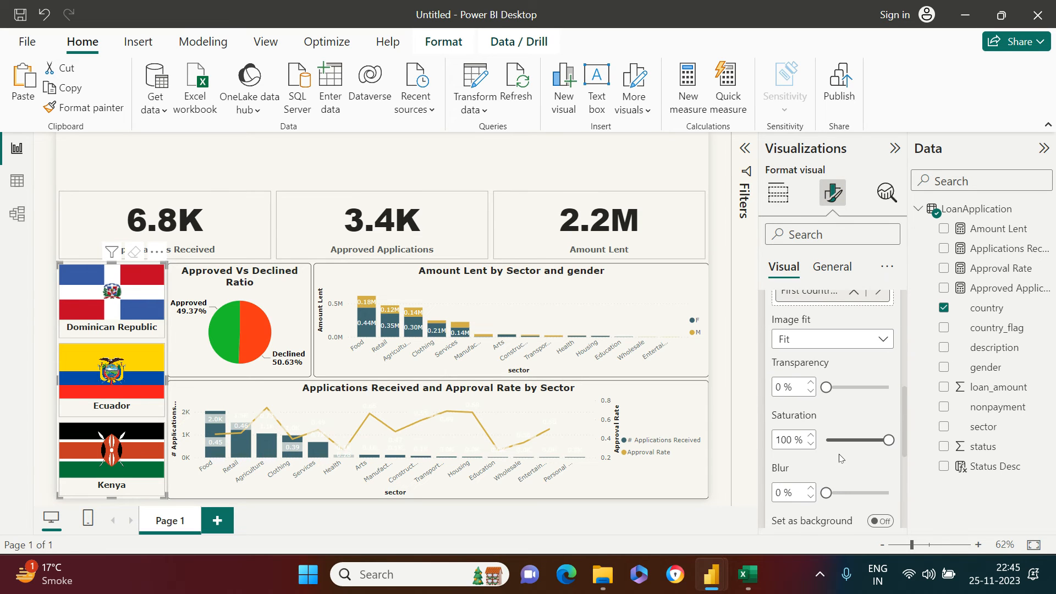
scroll(838, 469, down, 6)
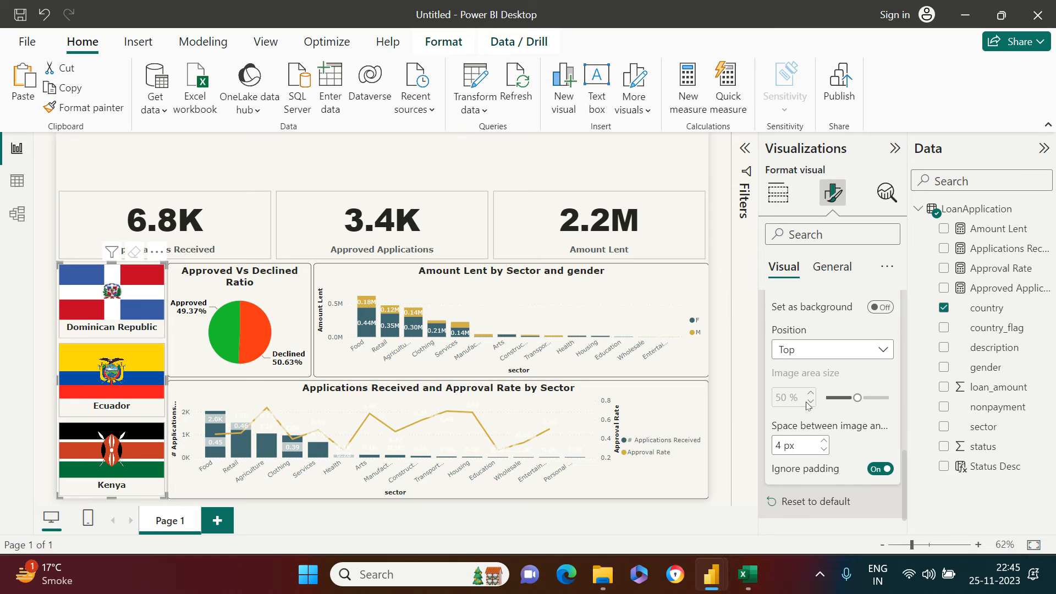
scroll(834, 489, up, 10)
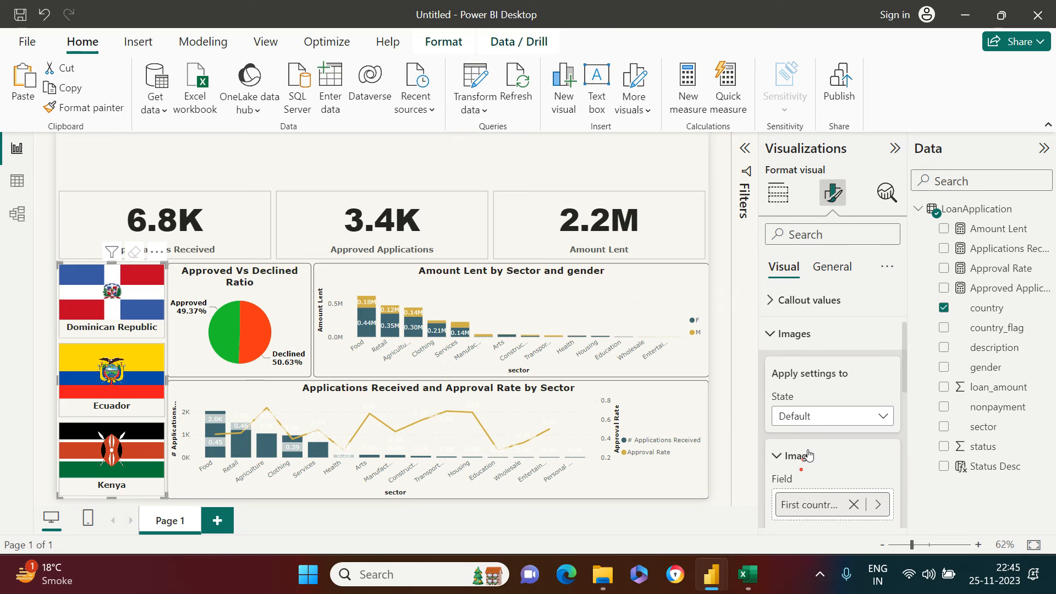
click(800, 333)
click(798, 336)
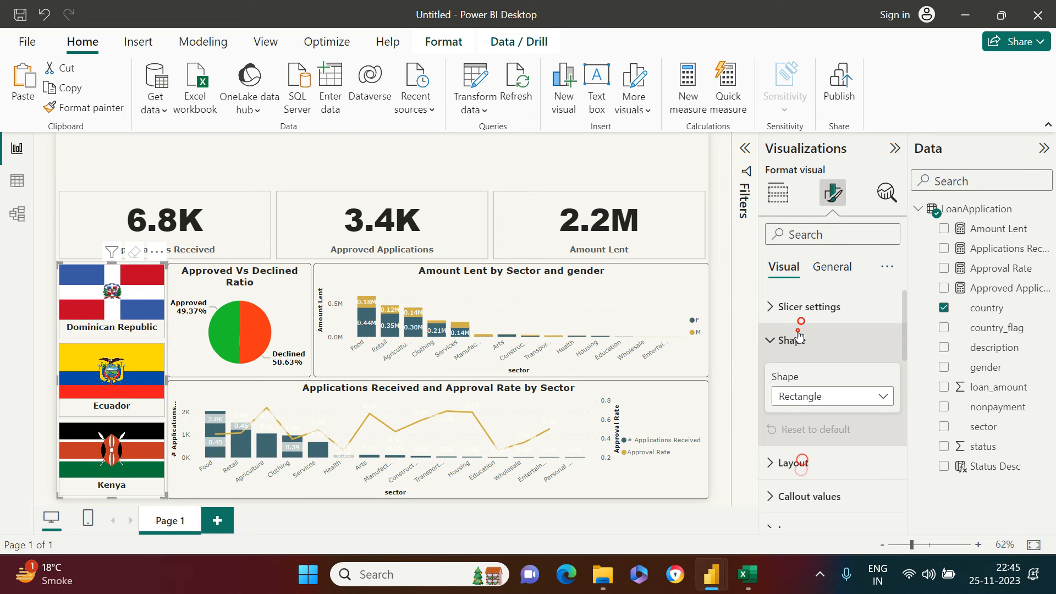
click(773, 342)
click(771, 344)
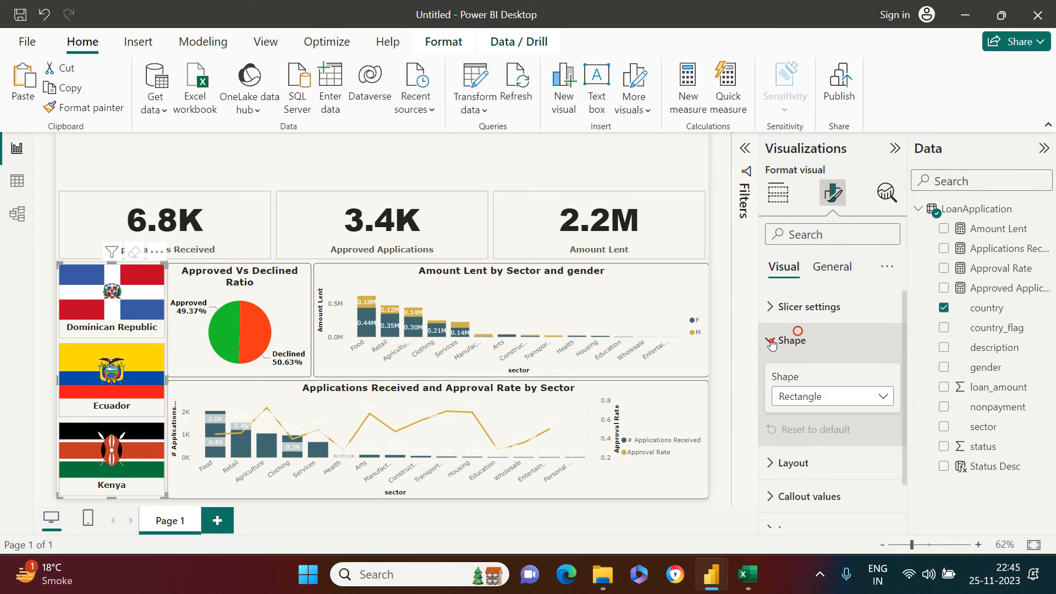
click(772, 343)
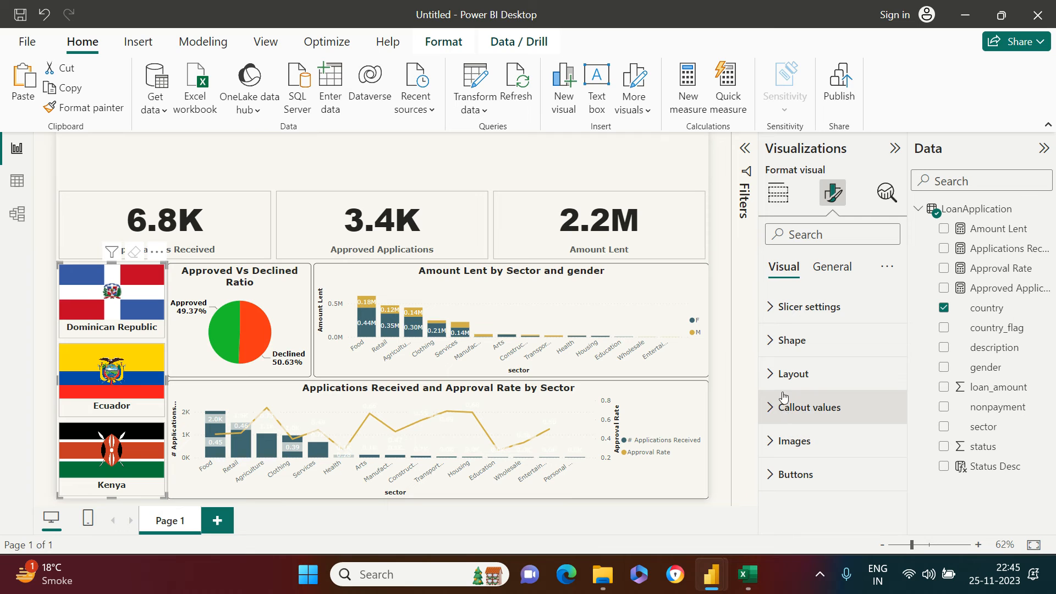
scroll(816, 467, down, 5)
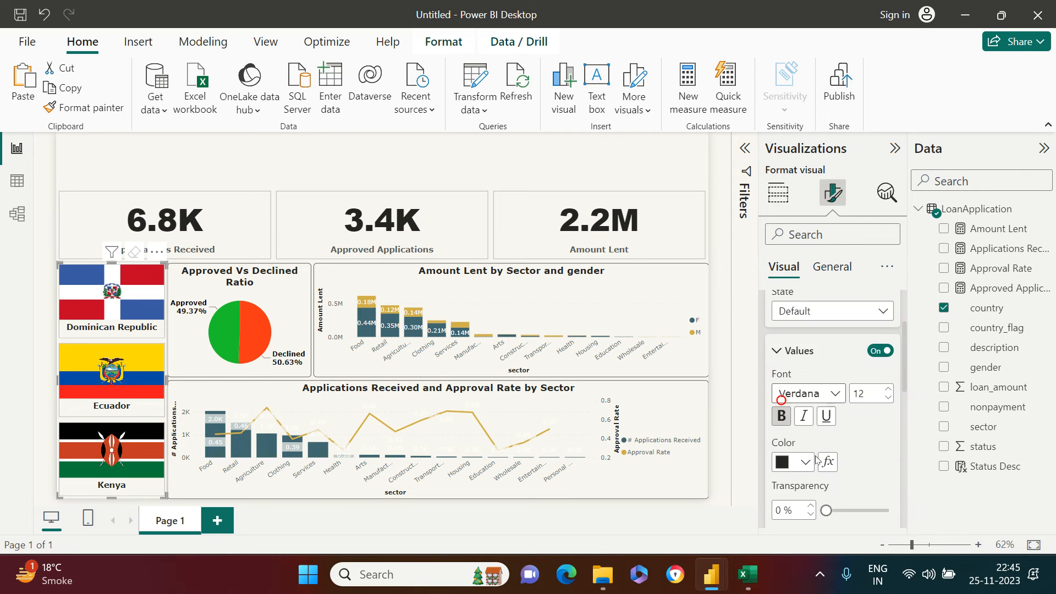
scroll(817, 463, down, 7)
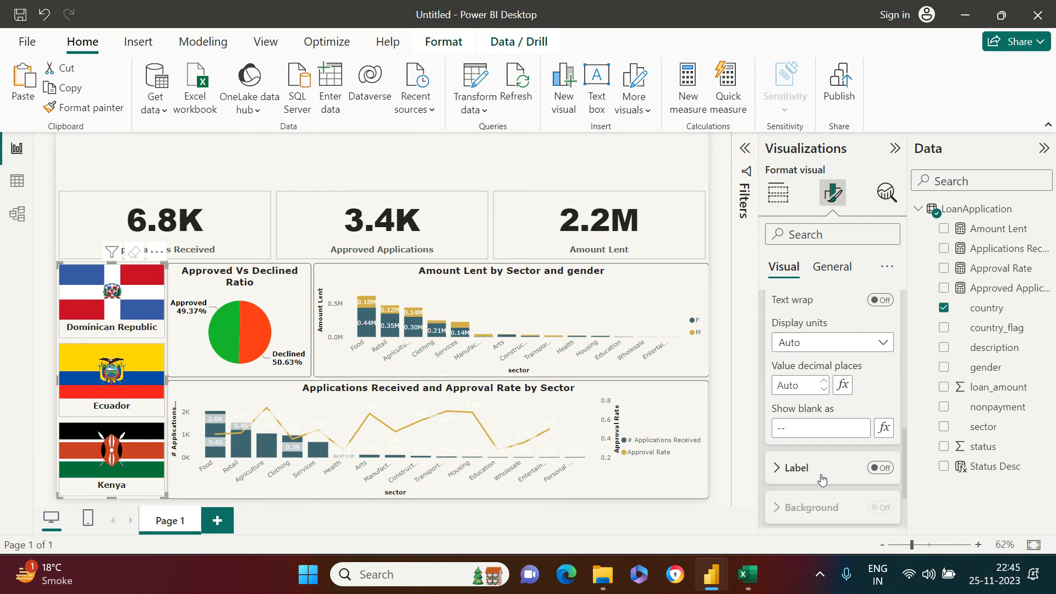
scroll(822, 477, down, 2)
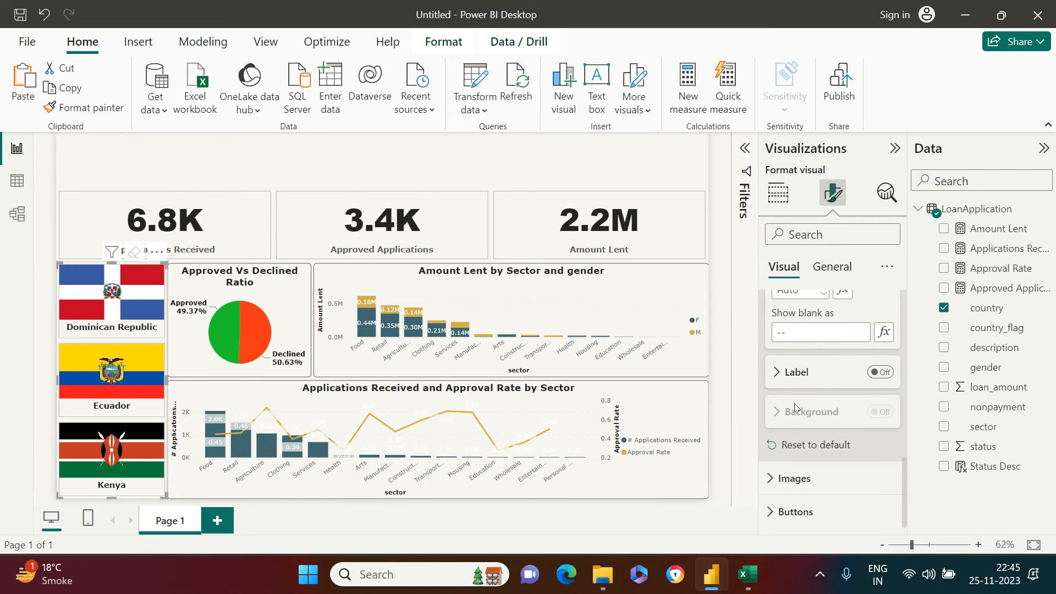
Set the border width of the country slicer's buttons to 2 px.
click(805, 513)
scroll(841, 429, down, 5)
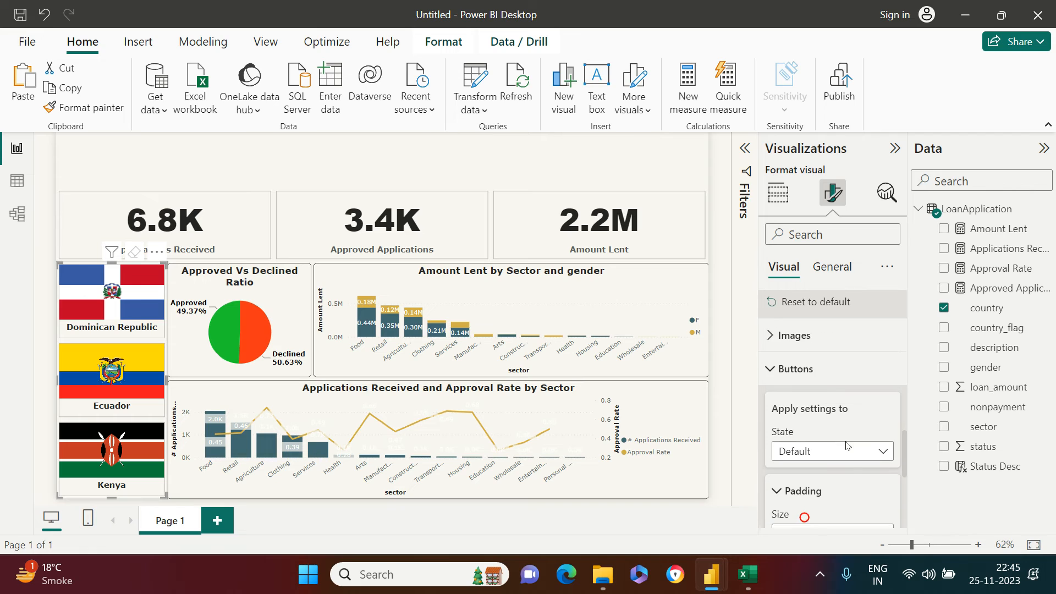
scroll(849, 456, down, 5)
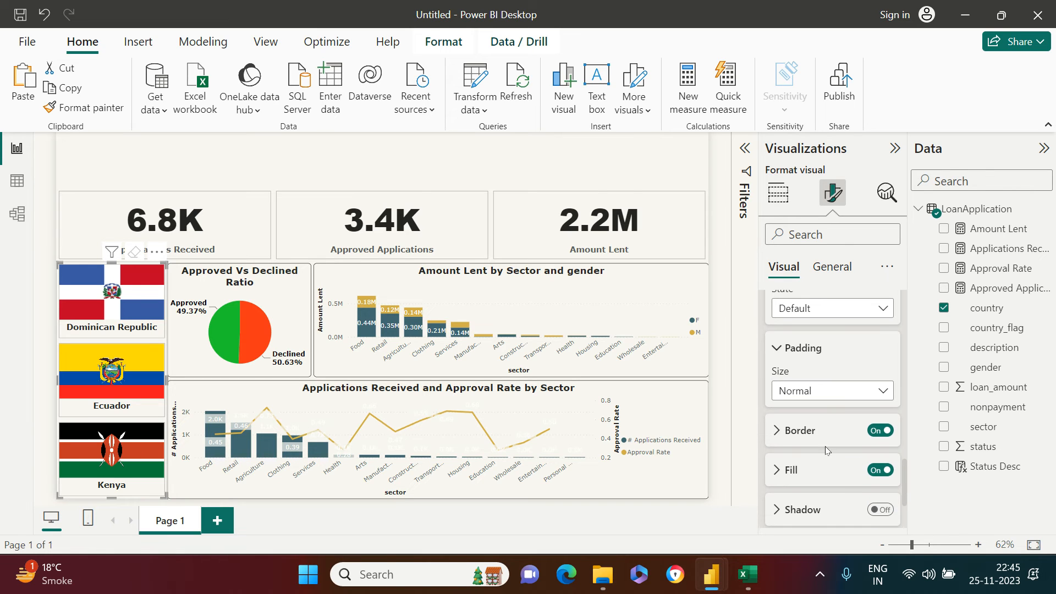
click(782, 434)
scroll(822, 418, down, 2)
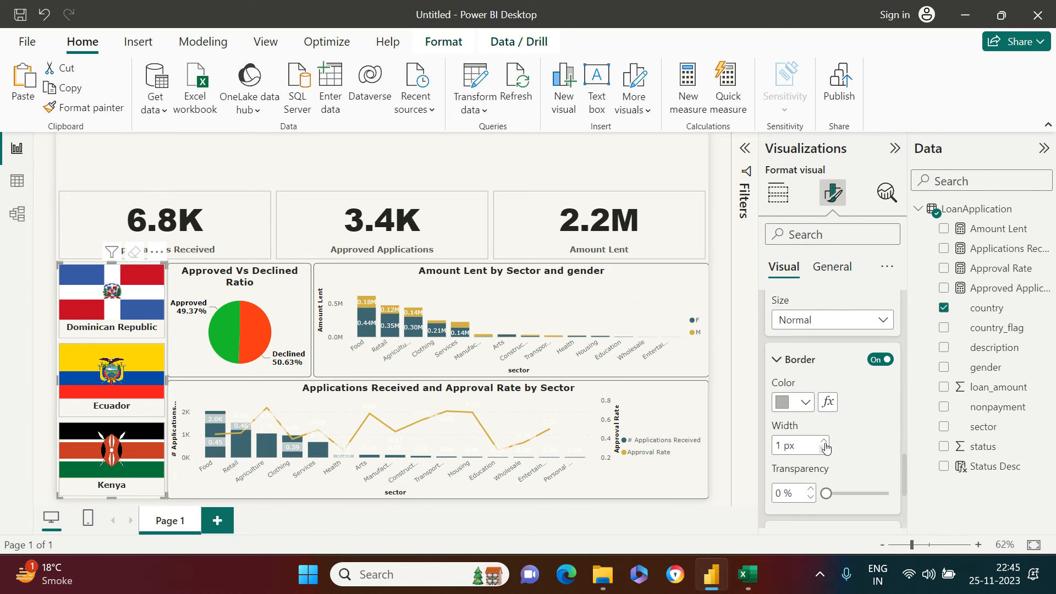
click(824, 442)
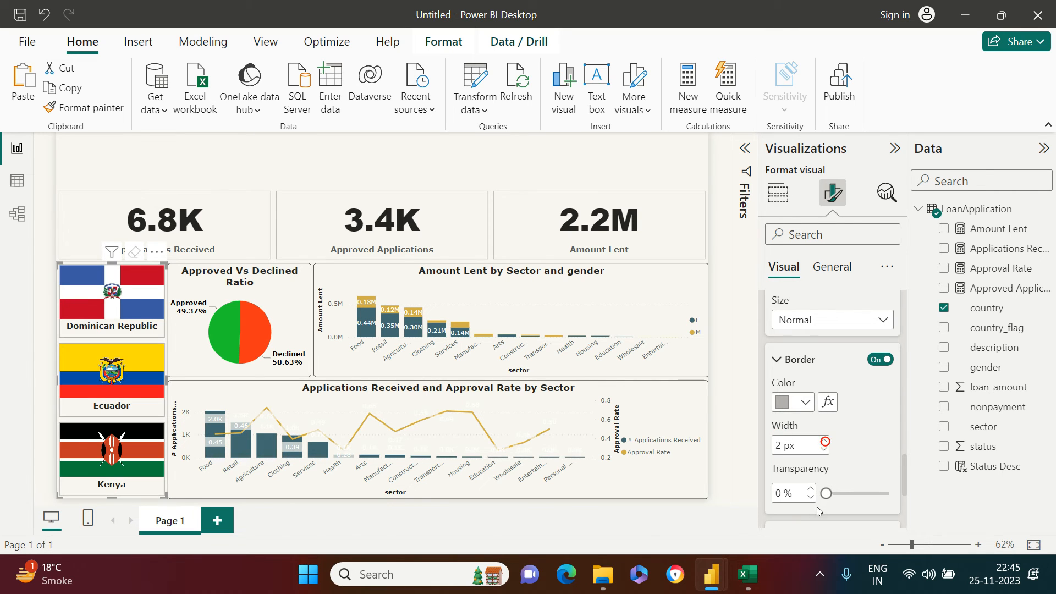
Look through the country slicer's remaining button and callout formatting options for a corner rounding setting.
scroll(840, 455, down, 3)
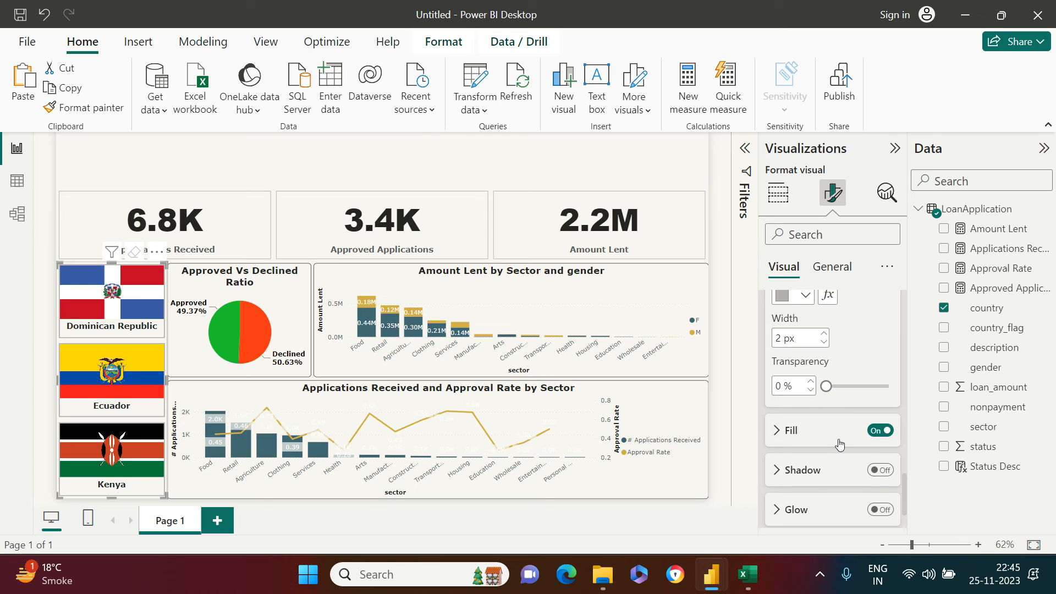
scroll(840, 444, down, 2)
scroll(840, 445, up, 5)
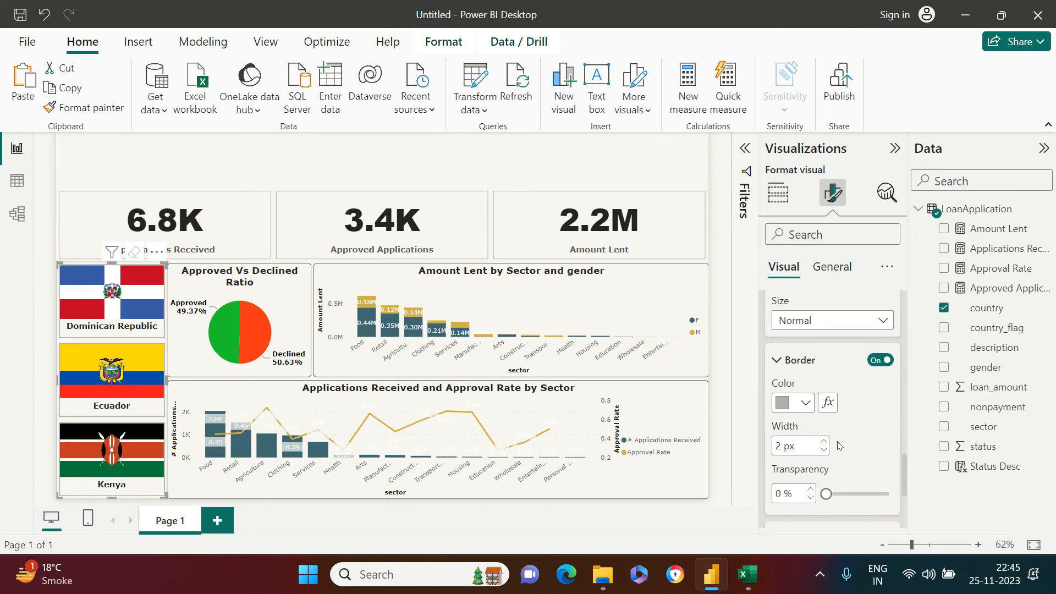
scroll(839, 445, up, 2)
scroll(837, 446, down, 1)
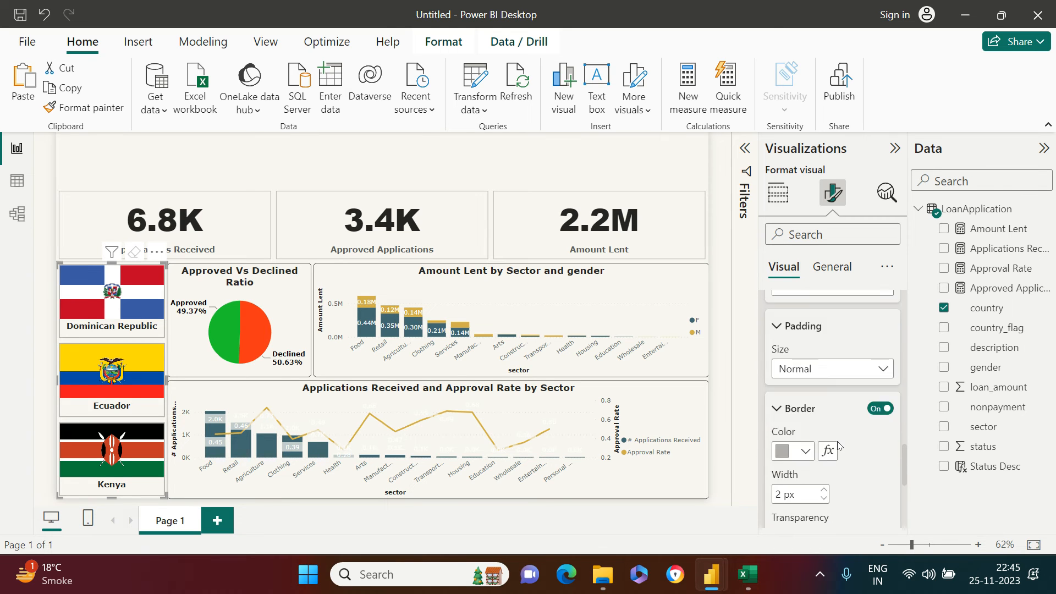
scroll(839, 445, up, 5)
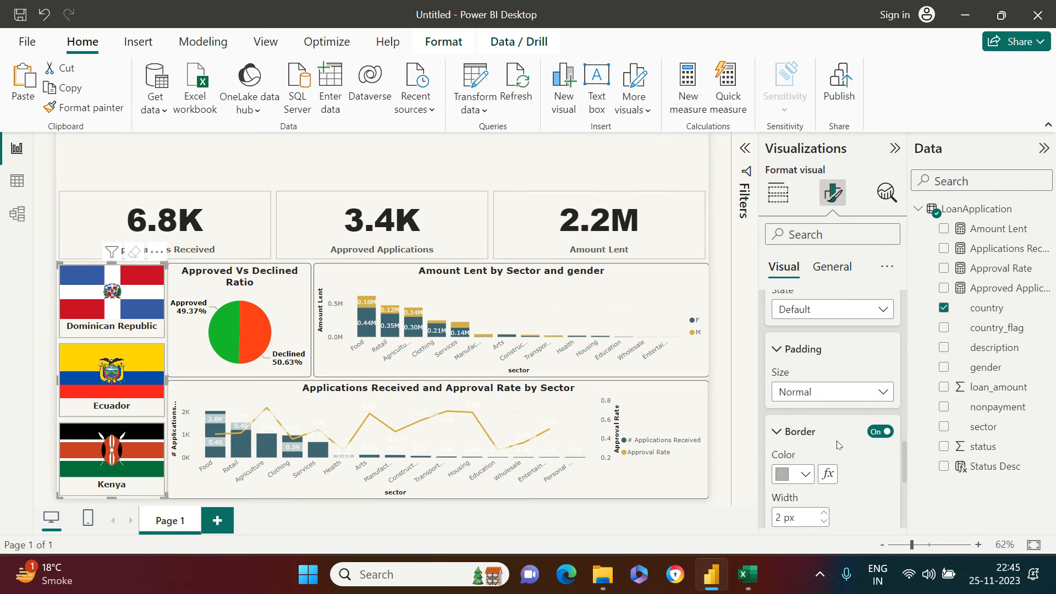
scroll(838, 451, down, 7)
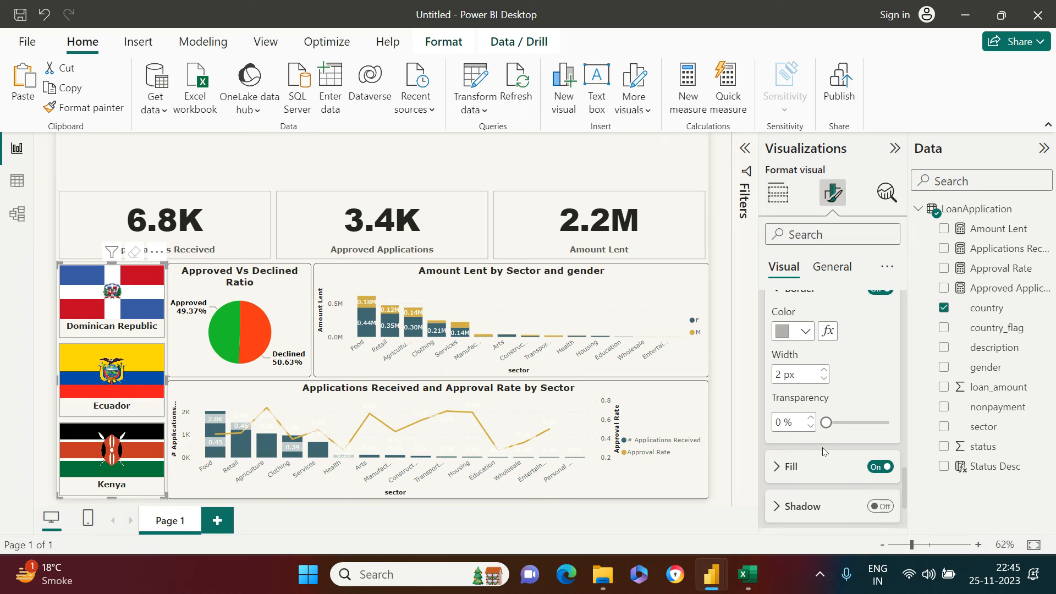
scroll(826, 440, down, 4)
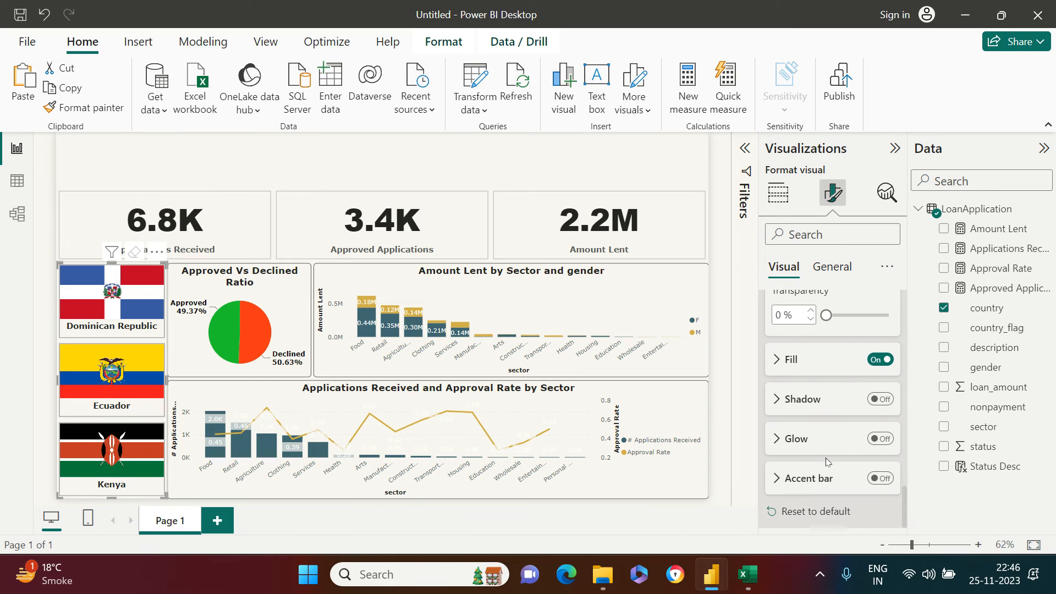
scroll(831, 484, up, 10)
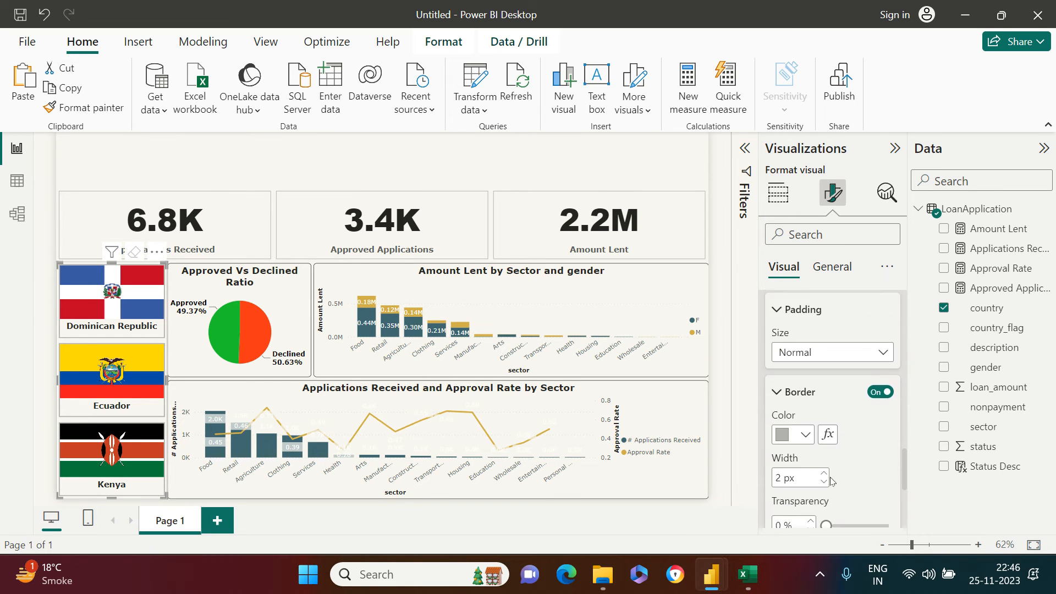
scroll(808, 385, up, 3)
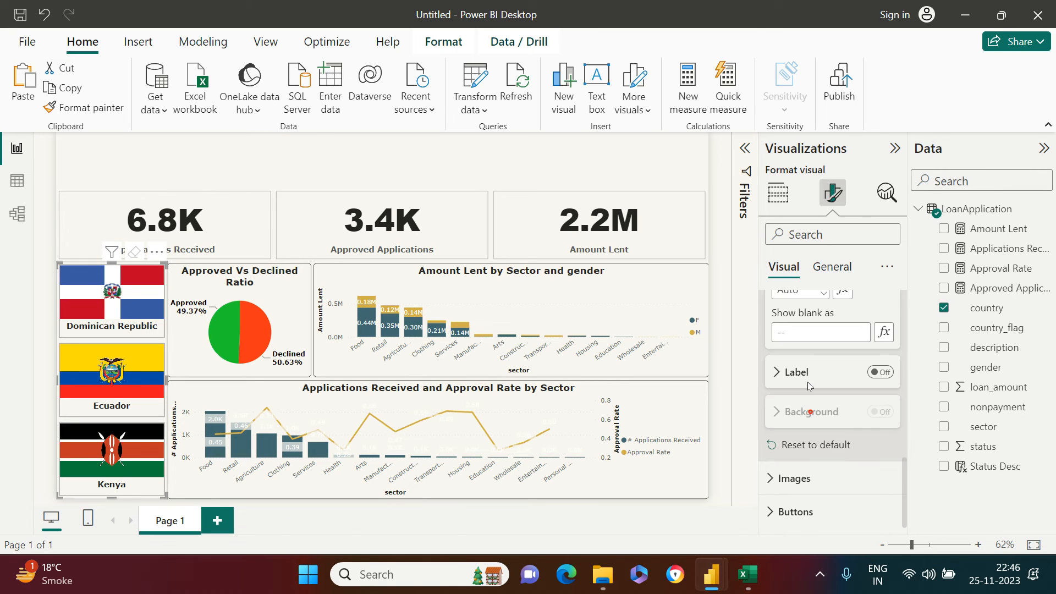
scroll(805, 410, up, 6)
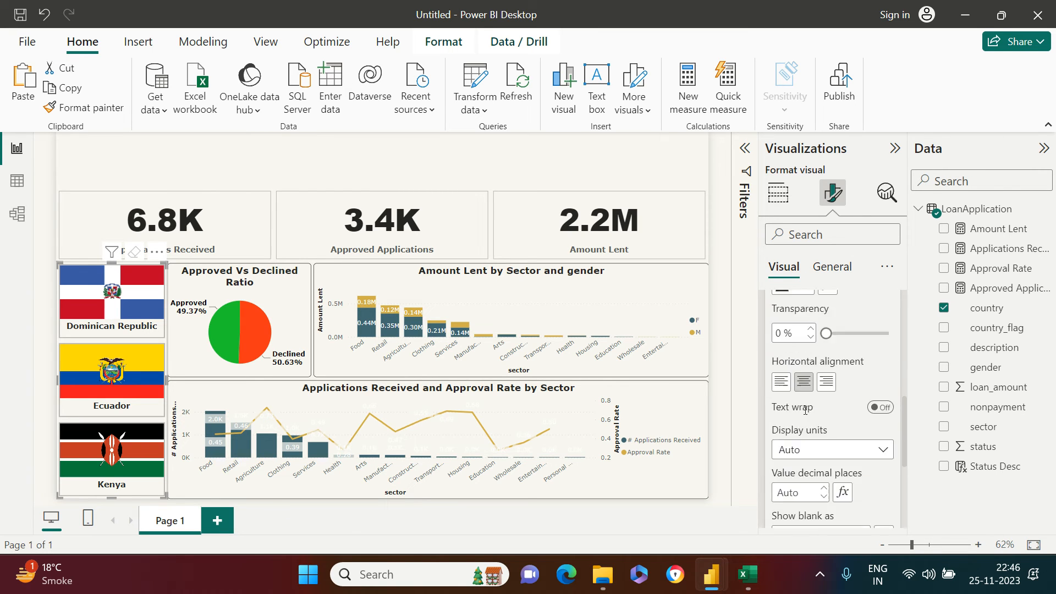
scroll(806, 409, up, 3)
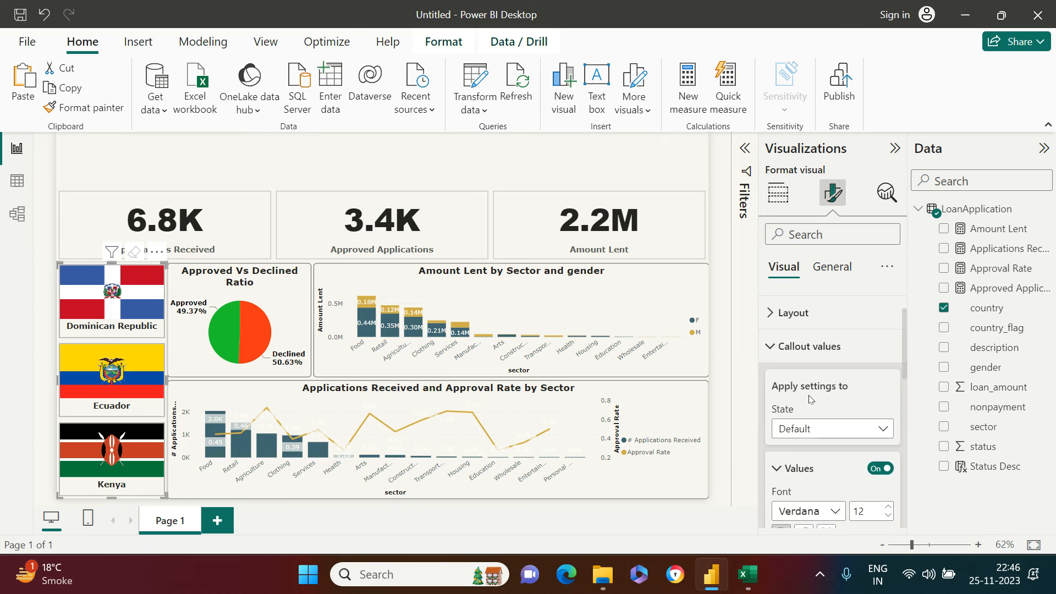
Change the country slicer's shape to Rounded Rectangle with 6 px rounded corners.
click(803, 357)
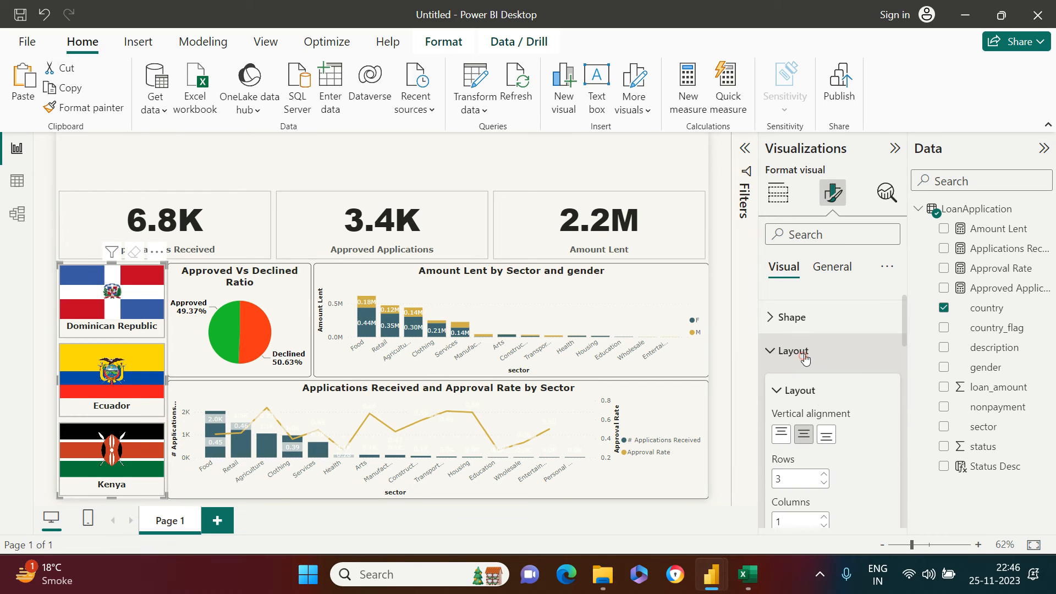
click(795, 319)
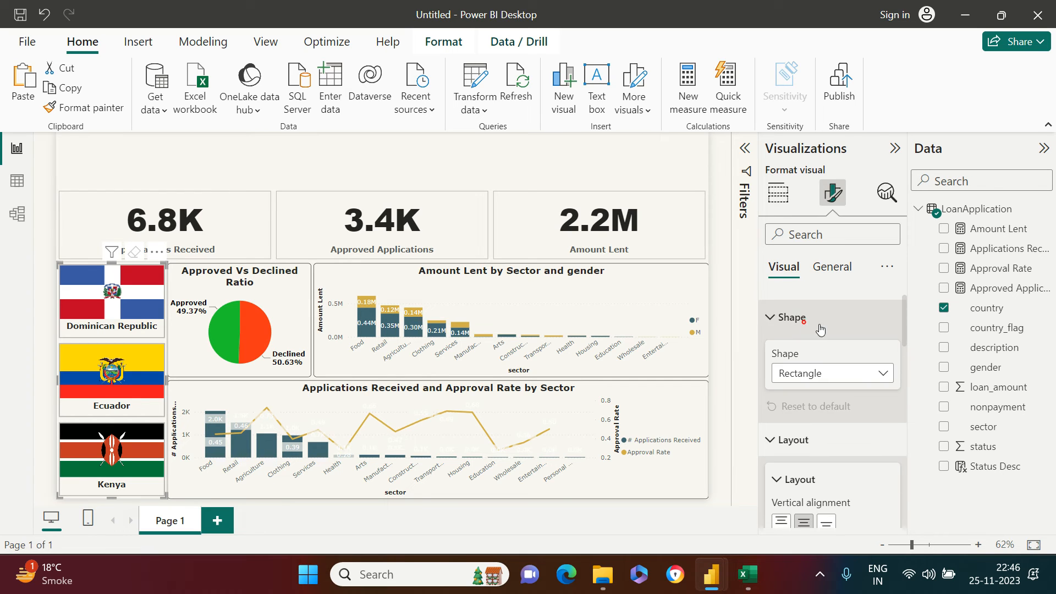
click(851, 373)
click(828, 418)
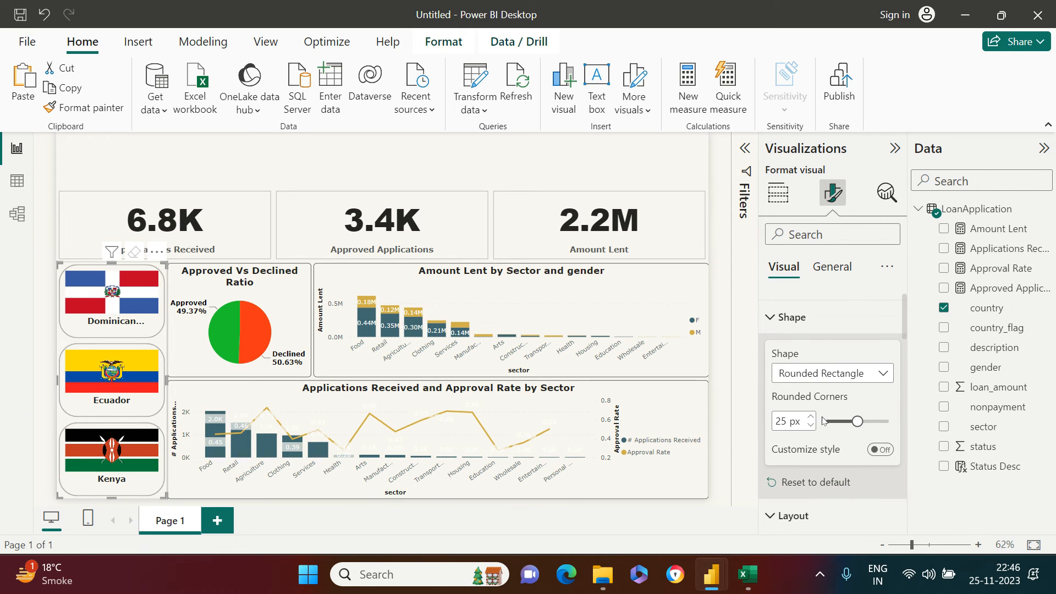
drag(855, 421, 837, 421)
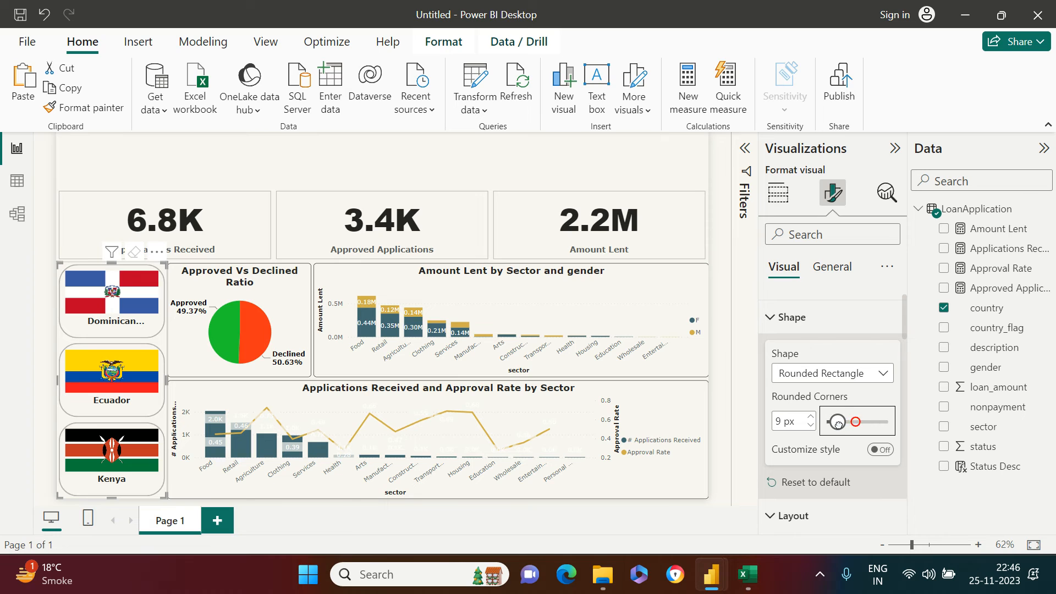
click(810, 425)
click(811, 425)
click(810, 425)
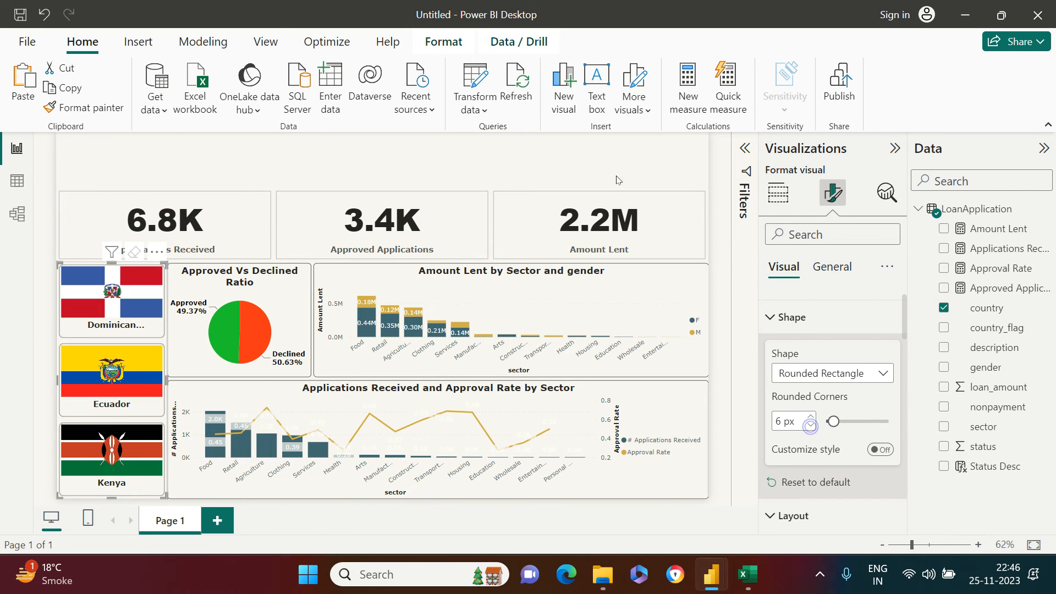
click(599, 157)
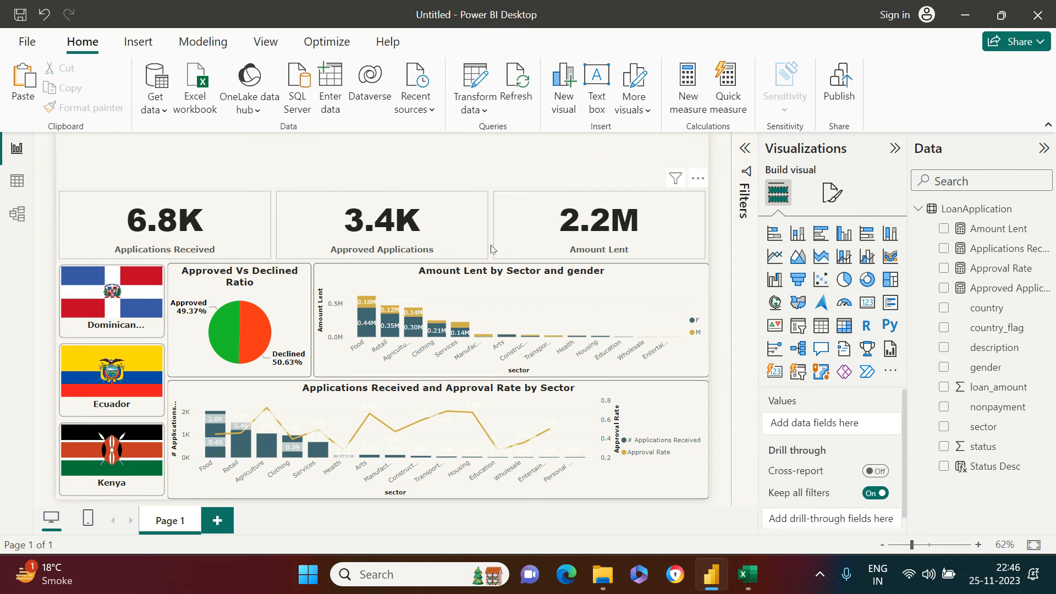
Change the shape of the three KPI cards to Rounded Rectangle with 6 px rounded corners.
click(496, 245)
click(832, 192)
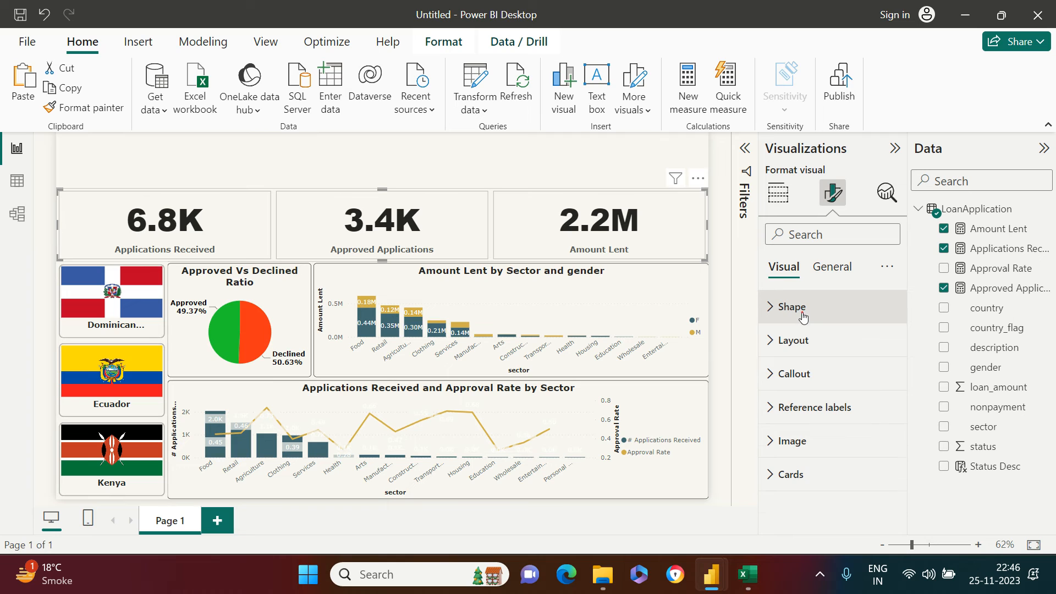
click(803, 318)
click(833, 360)
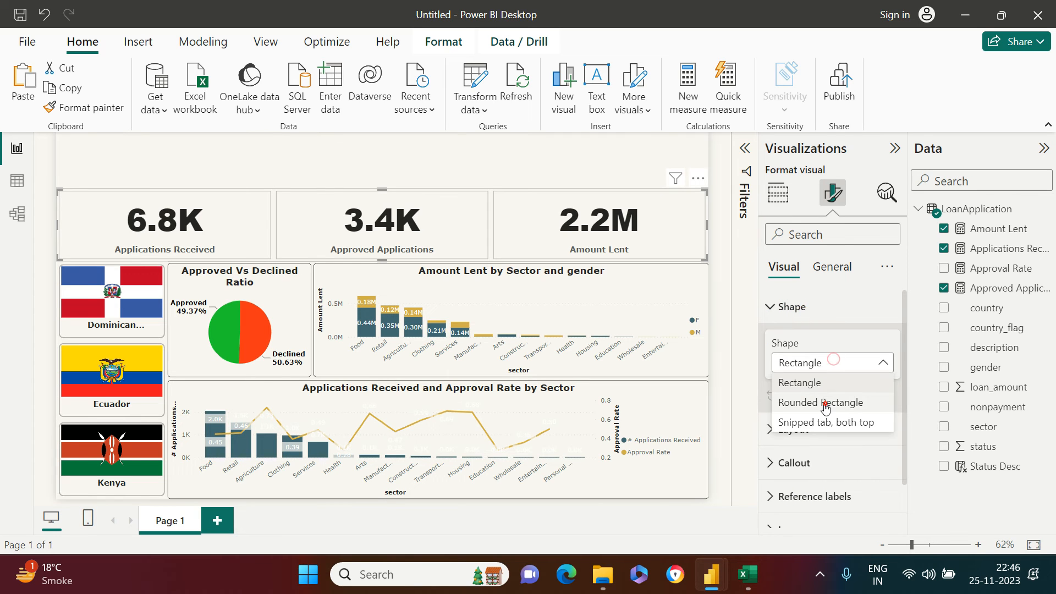
click(824, 404)
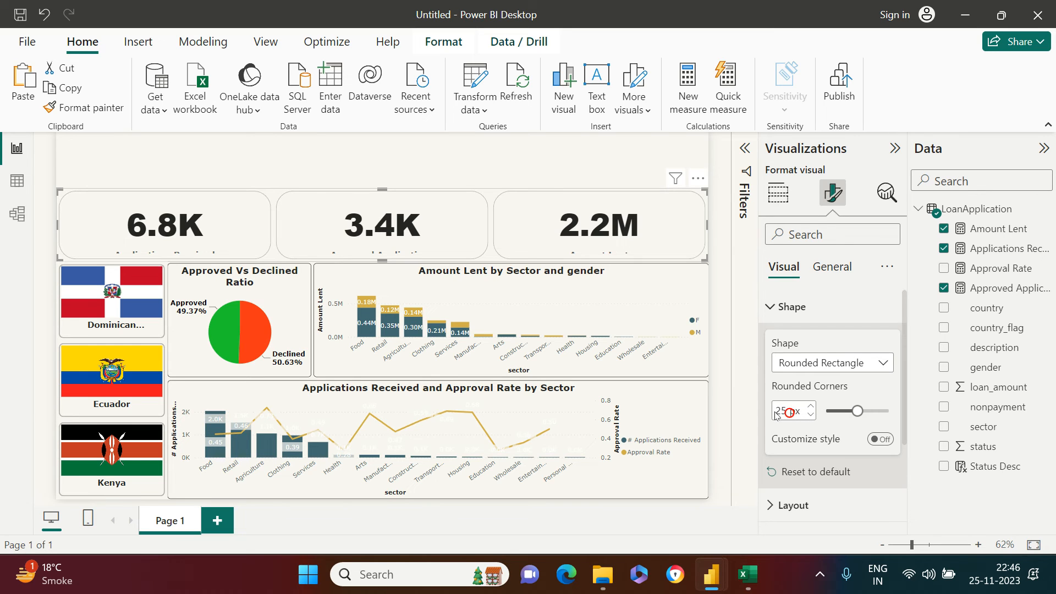
text(6)
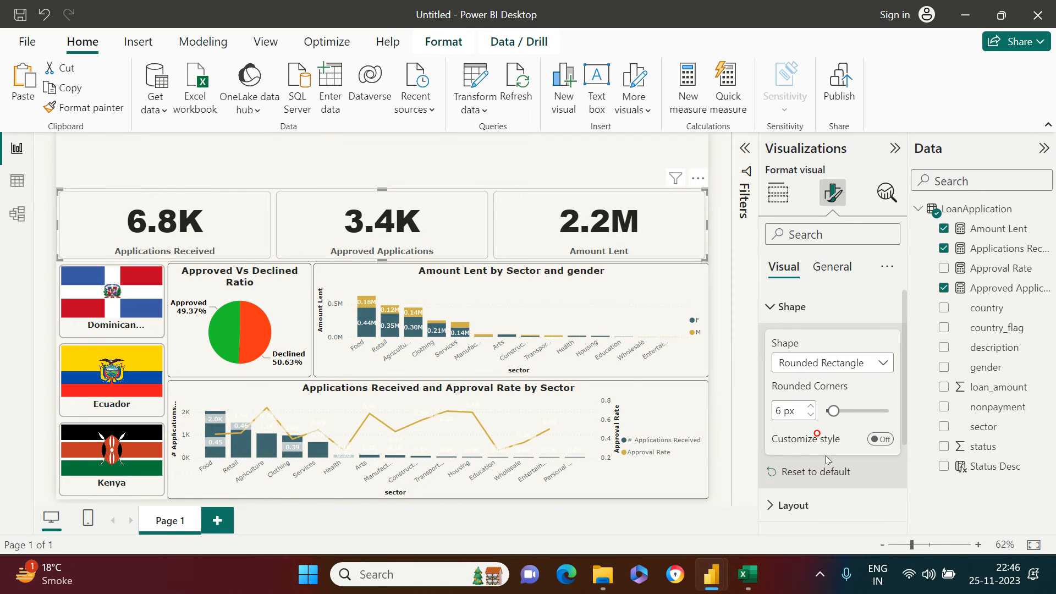
click(540, 148)
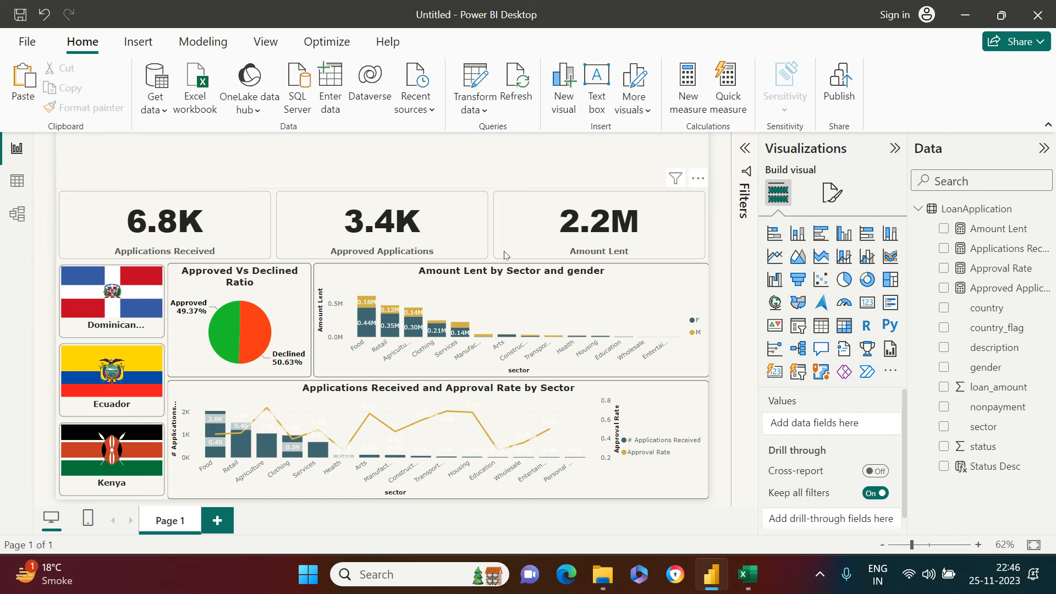
Look through the KPI card visual's general background, border and shadow effects for a way to colour the individual cards.
click(270, 258)
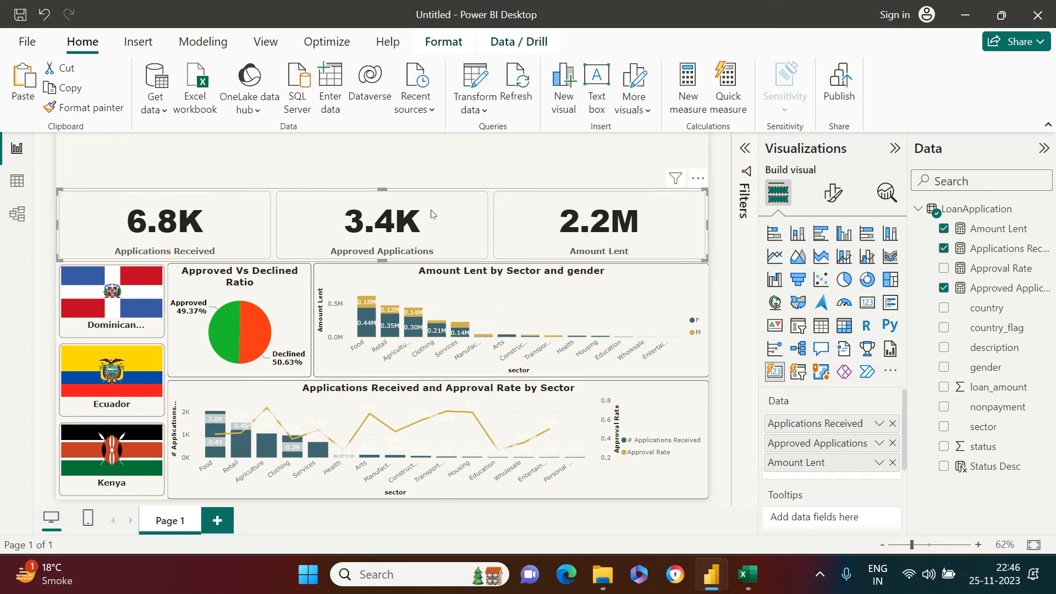
click(832, 193)
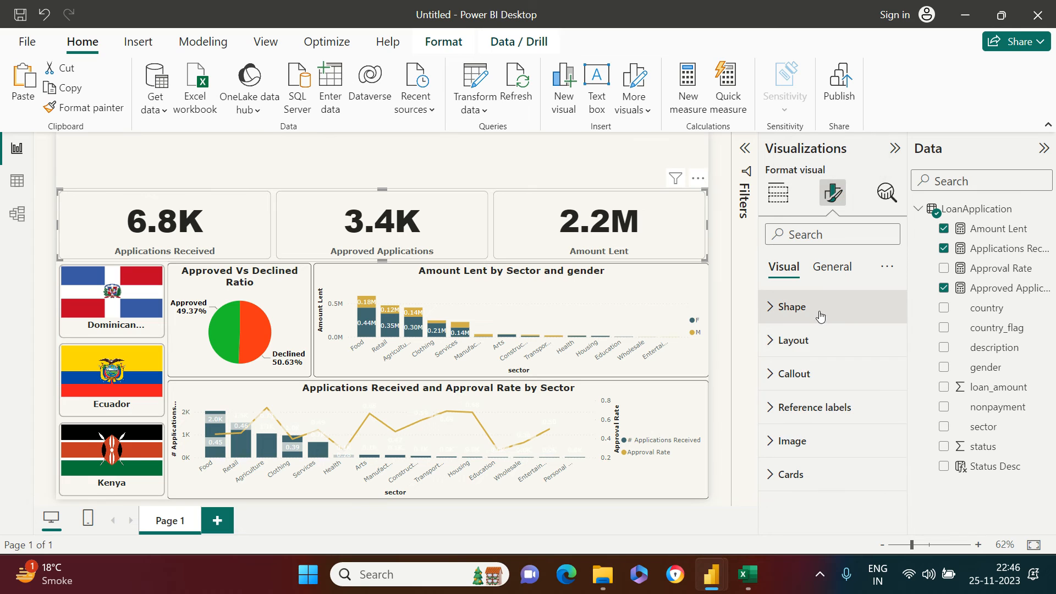
click(832, 267)
click(822, 373)
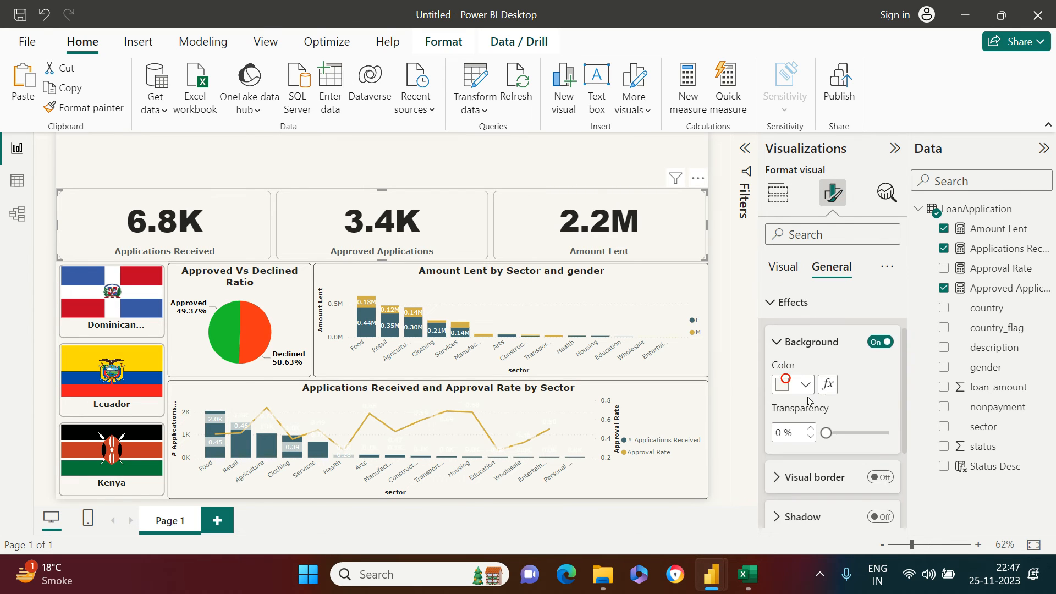
scroll(813, 407, up, 3)
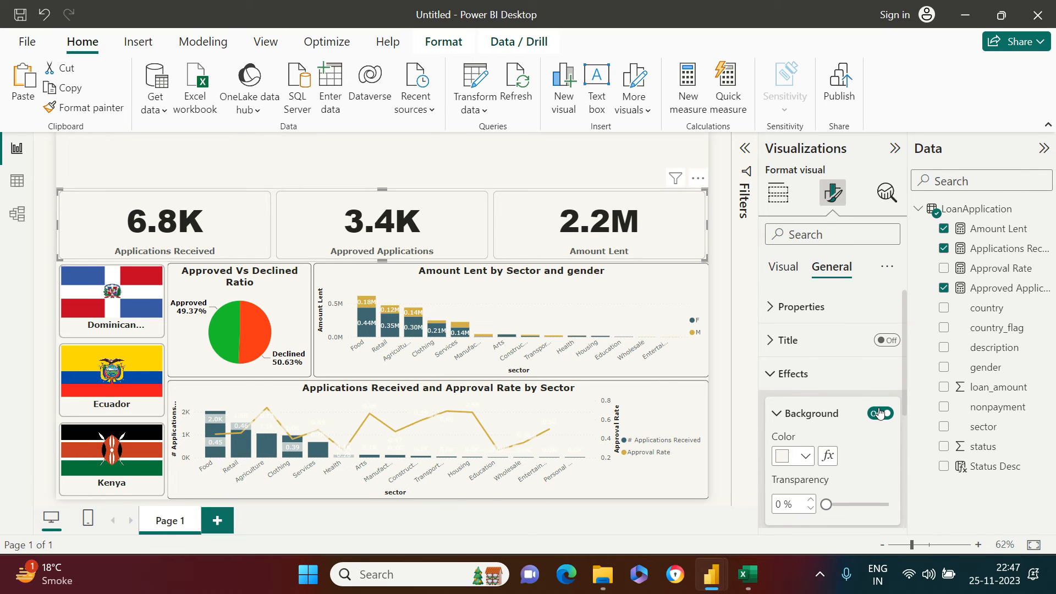
scroll(876, 407, down, 5)
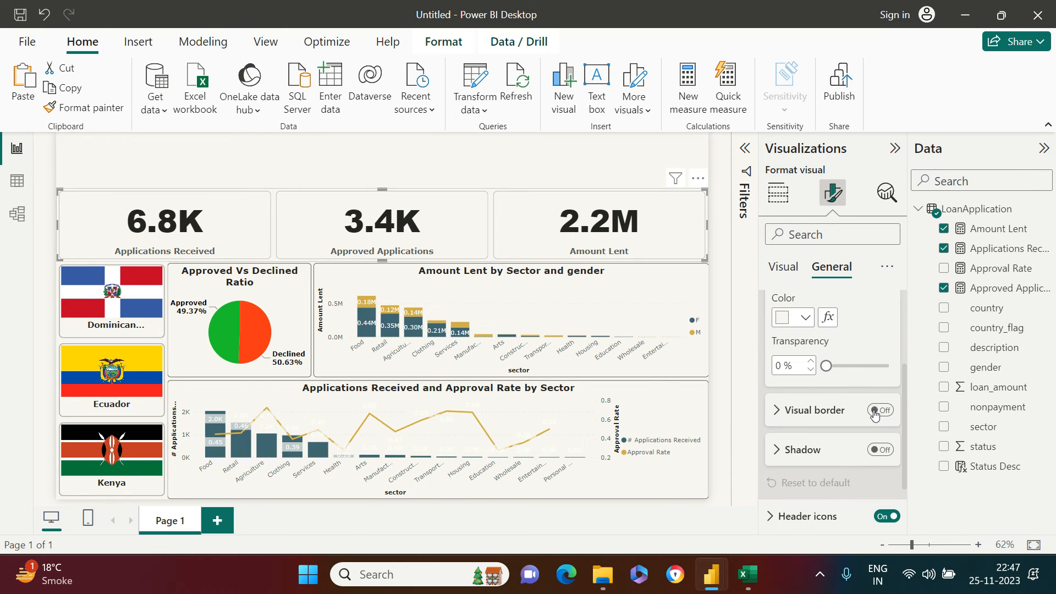
scroll(873, 411, up, 3)
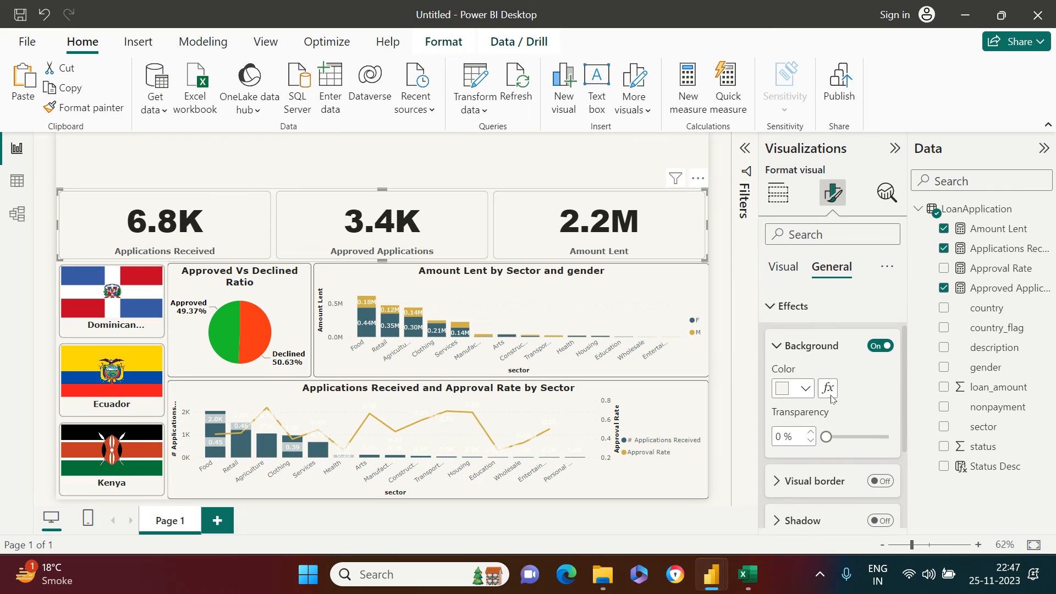
click(786, 348)
click(787, 308)
click(783, 267)
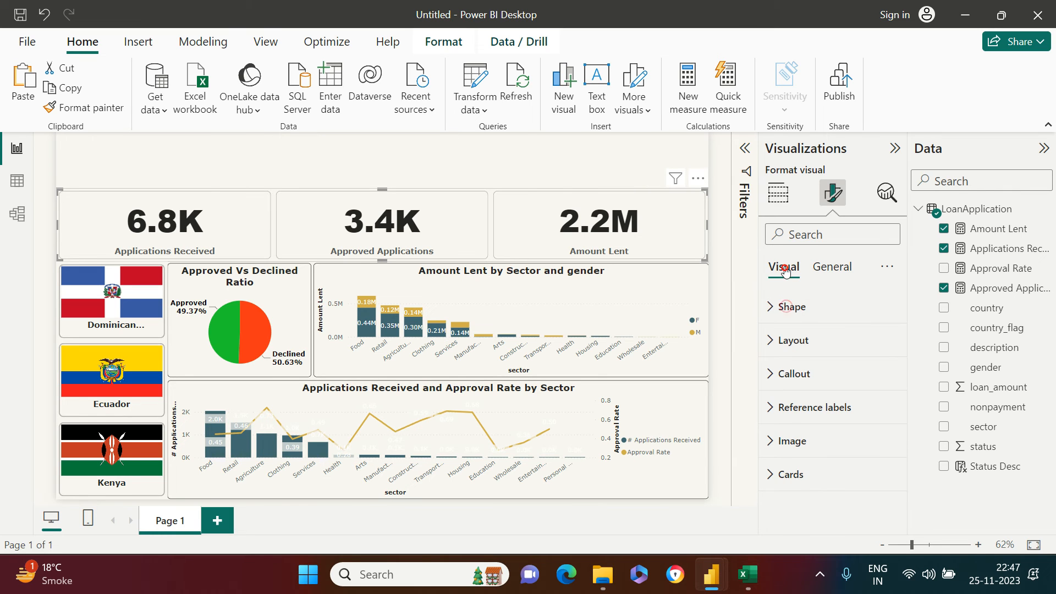
Examine the KPI visual's callout, layout and shape settings for a fill colour option for individual cards.
click(843, 364)
scroll(852, 380, down, 5)
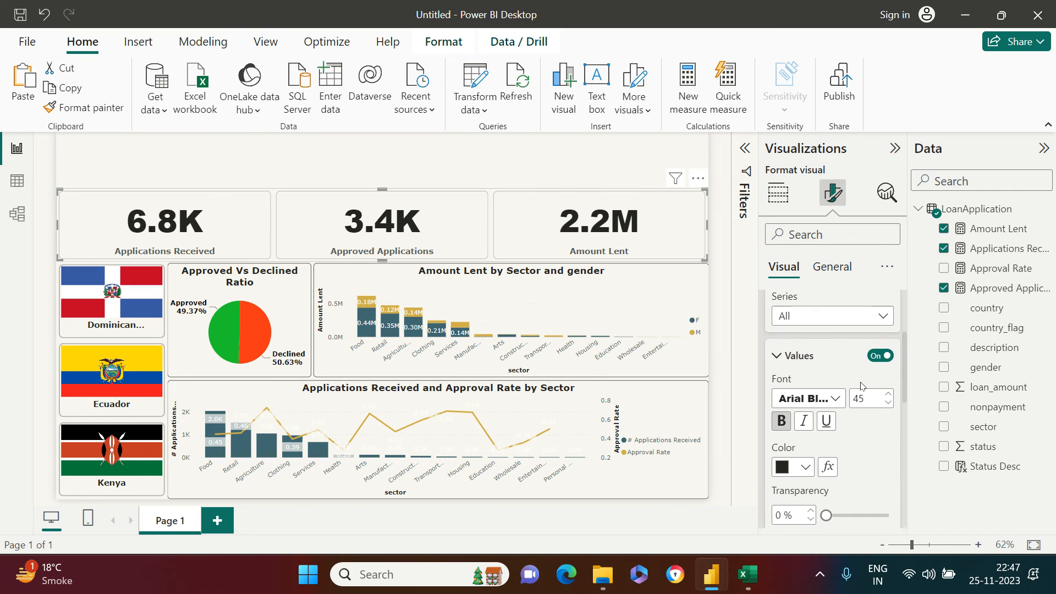
scroll(862, 390, up, 1)
scroll(862, 388, down, 5)
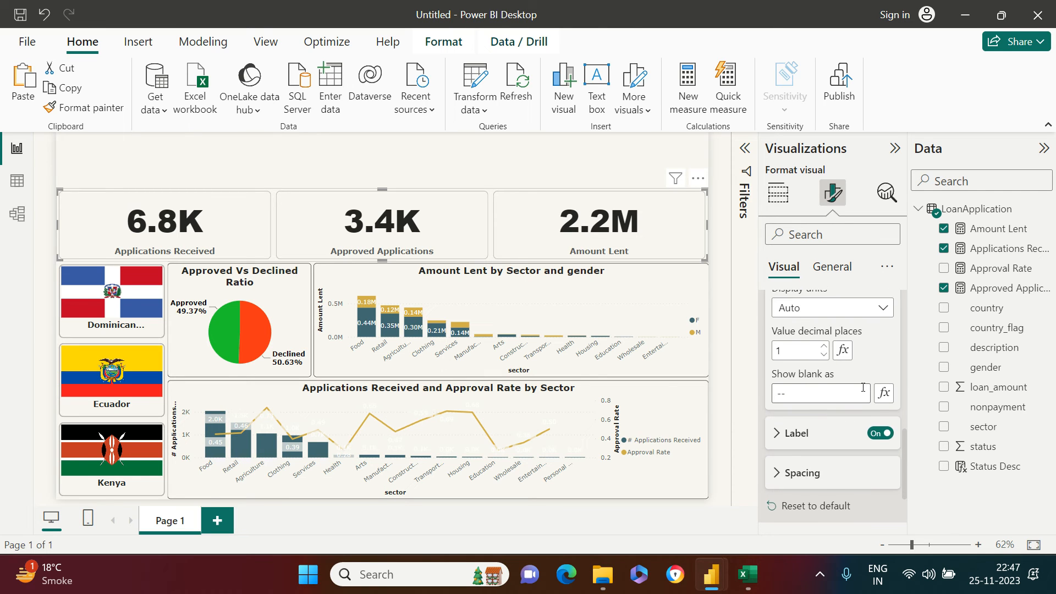
scroll(863, 389, down, 2)
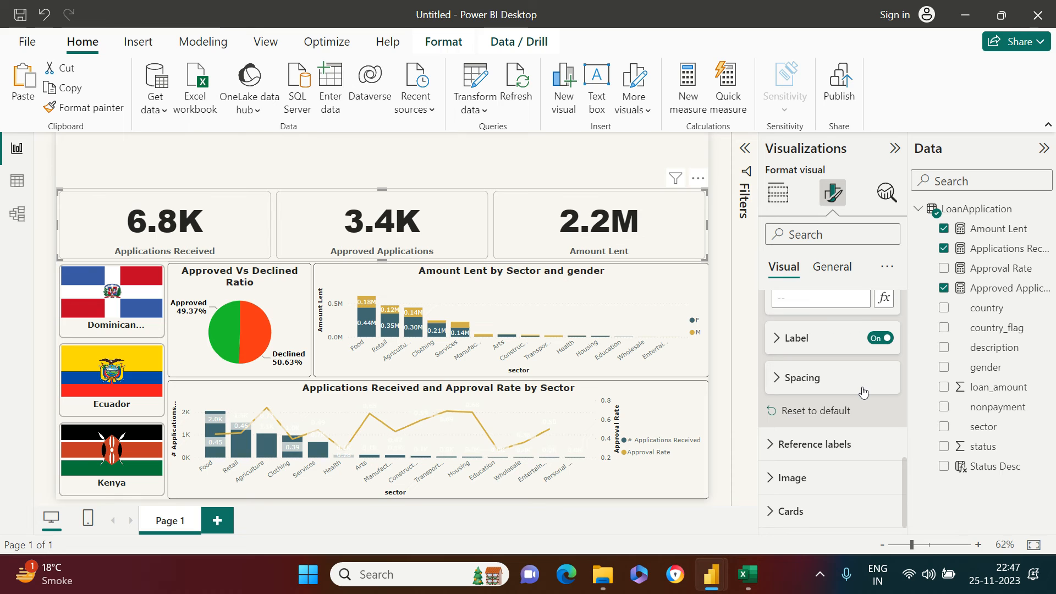
scroll(863, 391, up, 5)
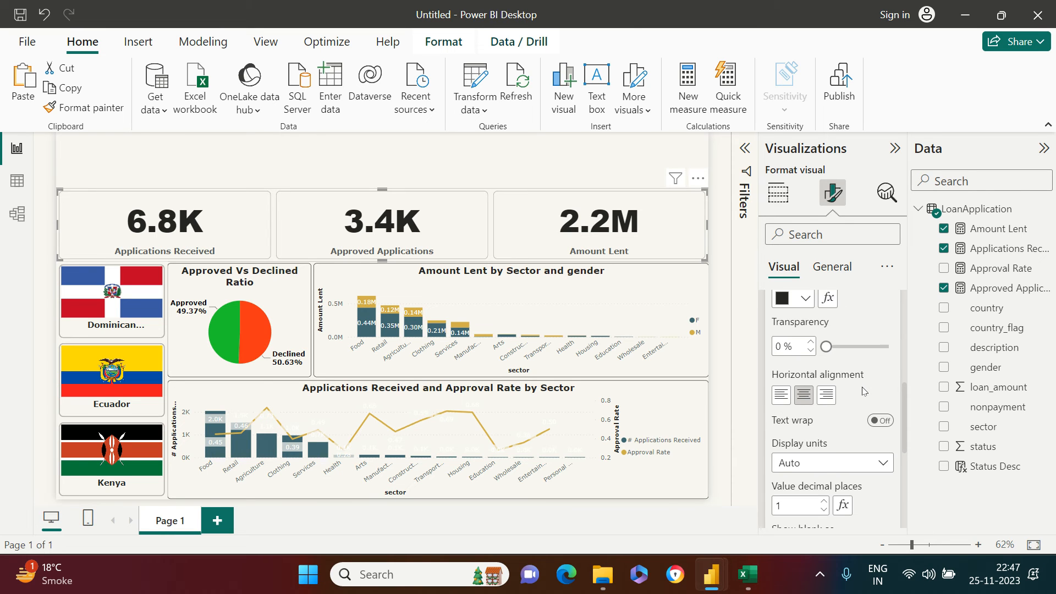
scroll(863, 391, up, 5)
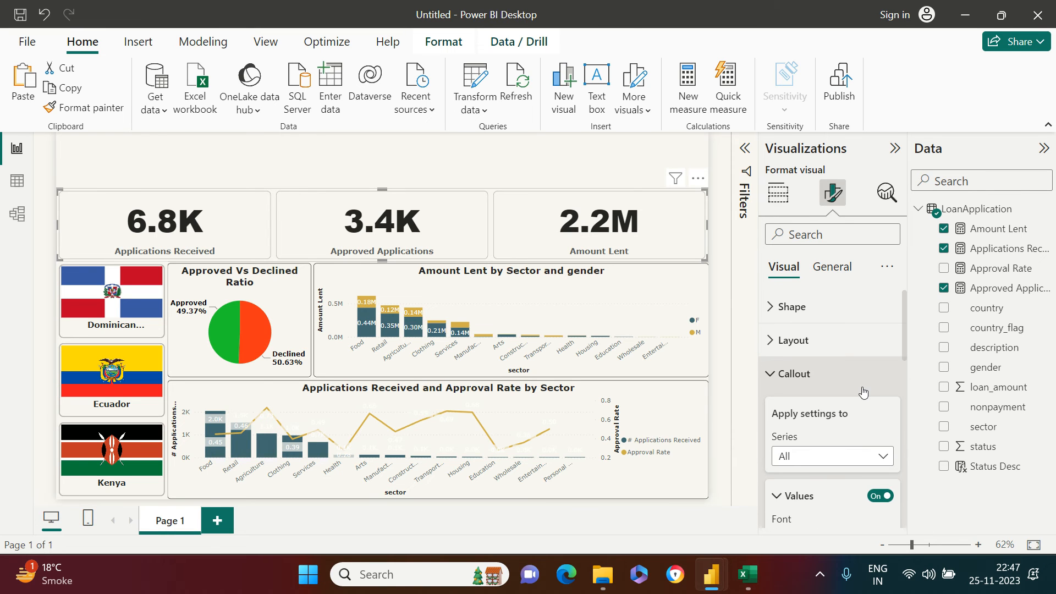
click(863, 388)
click(836, 342)
scroll(845, 370, down, 3)
scroll(845, 369, up, 2)
click(827, 341)
click(823, 306)
scroll(846, 385, down, 3)
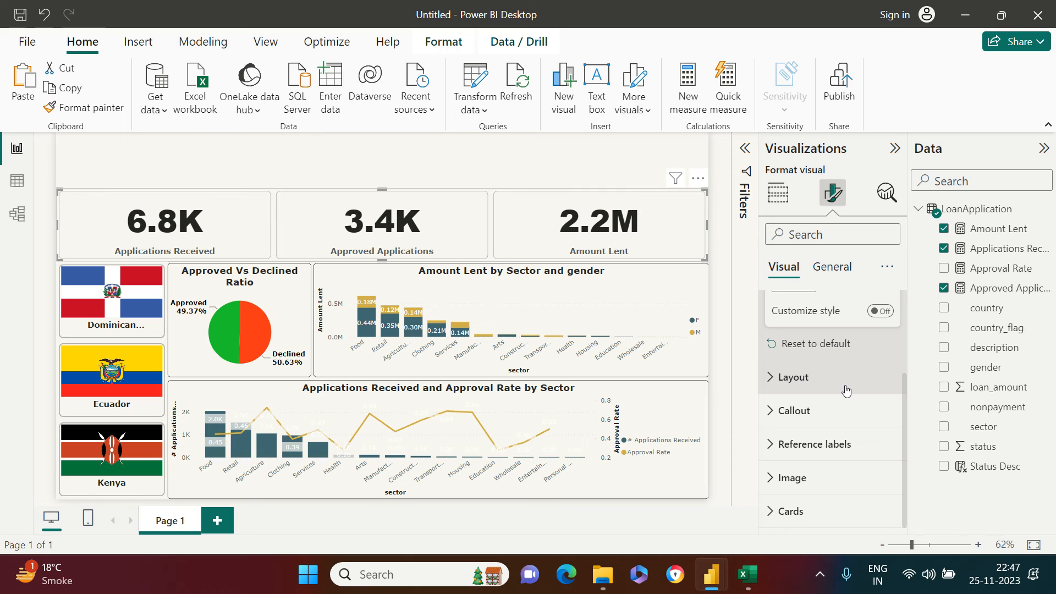
scroll(845, 384, up, 3)
click(820, 306)
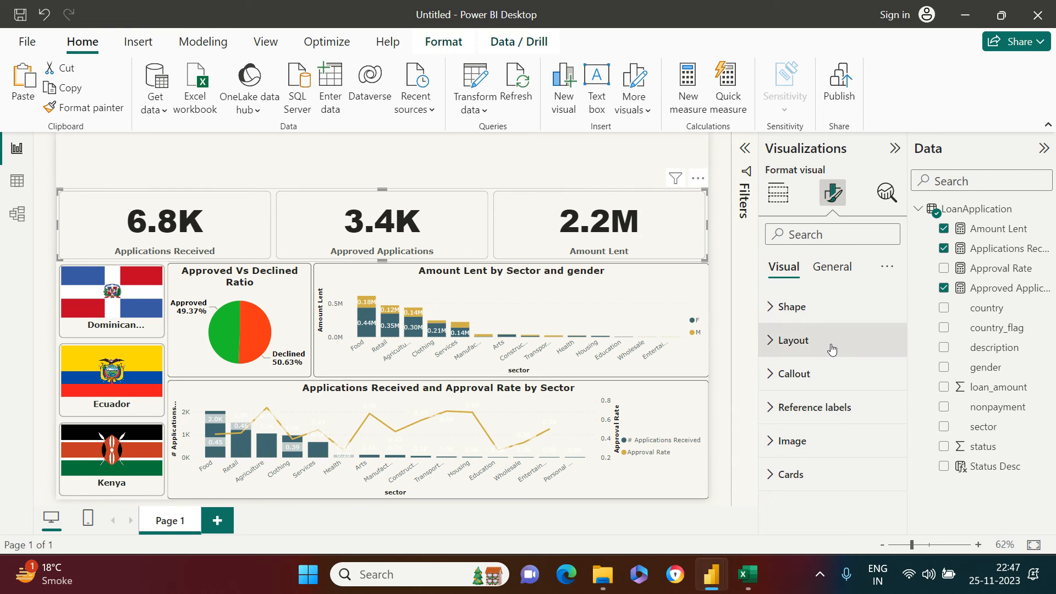
Set the fill colour of only the Applications Received card to the lighter blue-grey theme shade.
click(844, 474)
scroll(862, 476, down, 3)
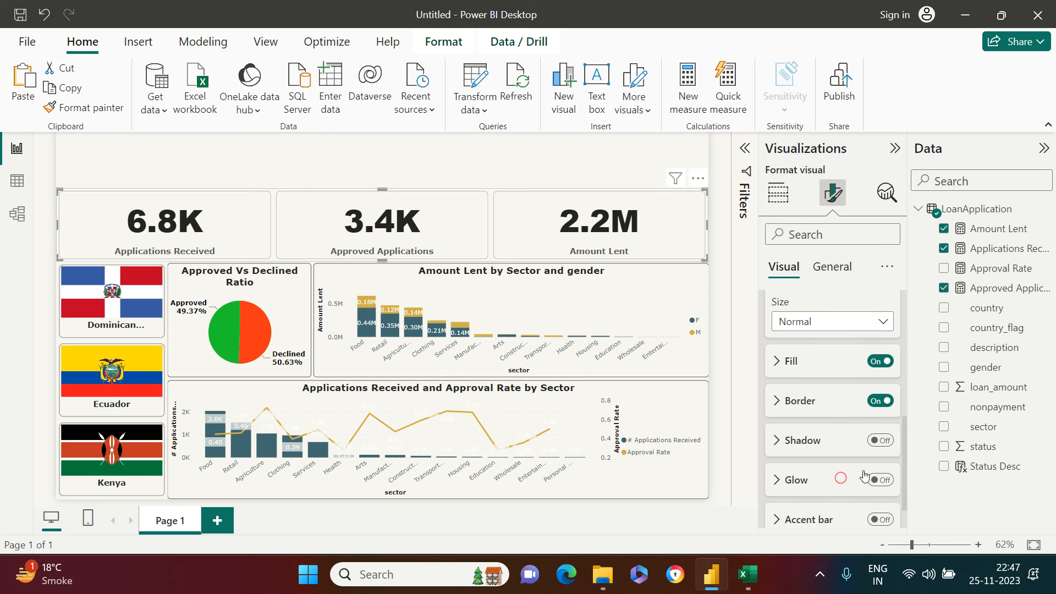
scroll(864, 476, up, 1)
scroll(864, 476, up, 2)
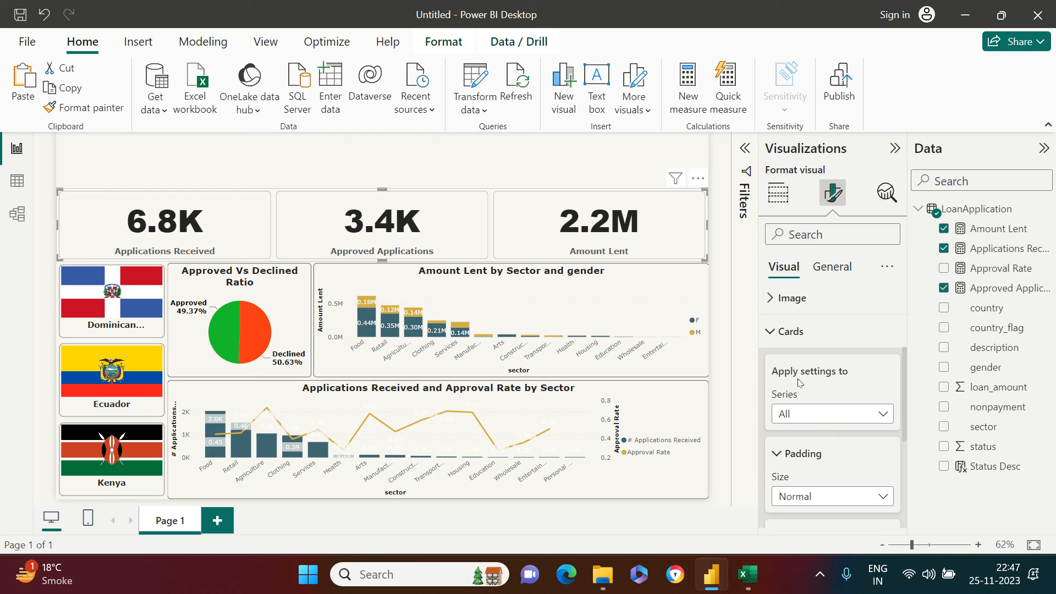
click(802, 418)
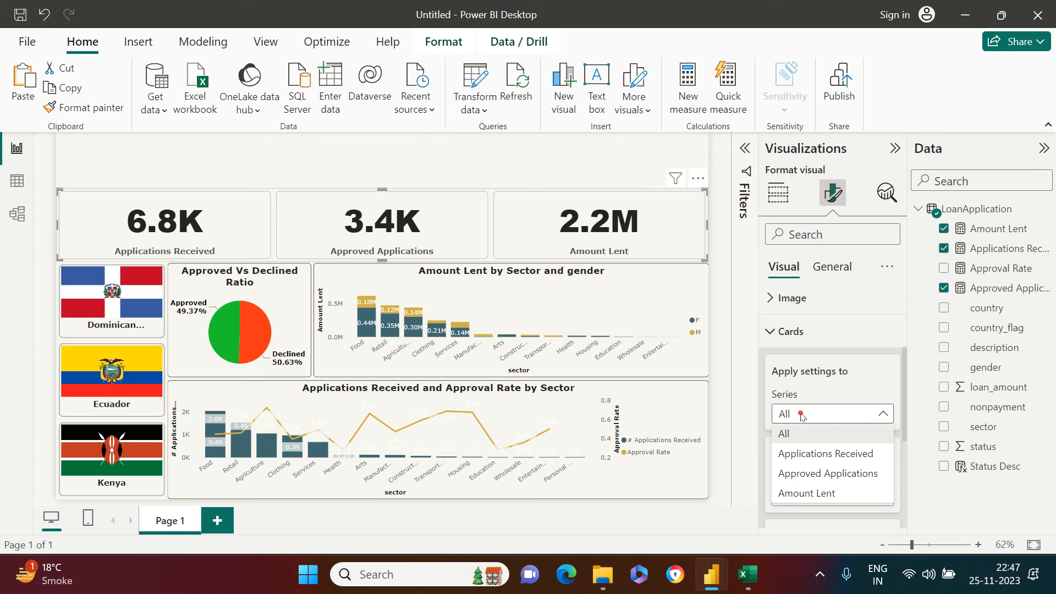
click(803, 461)
scroll(843, 454, down, 2)
click(799, 429)
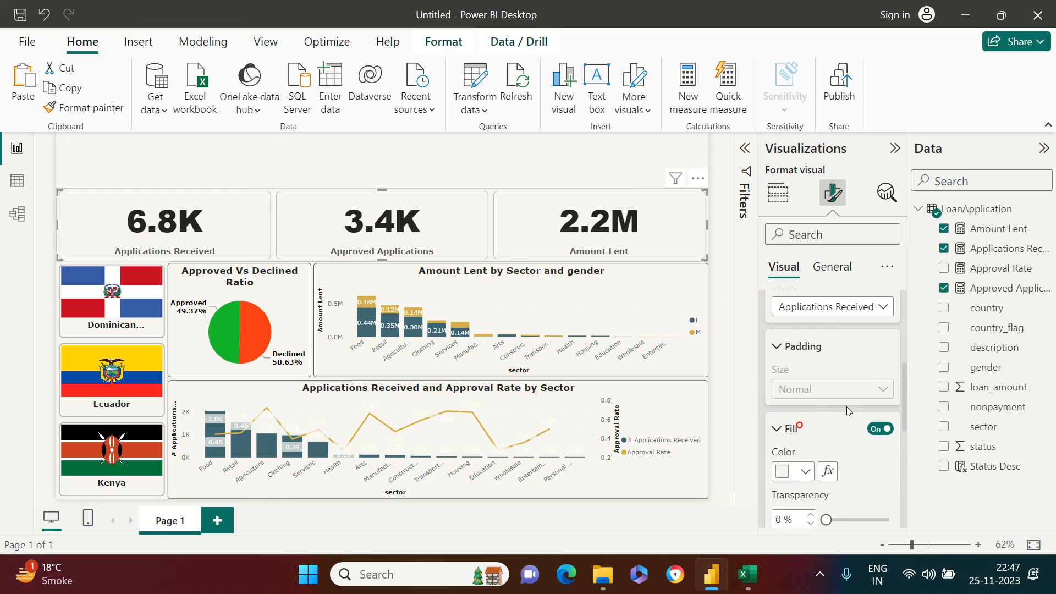
scroll(847, 407, down, 2)
click(805, 366)
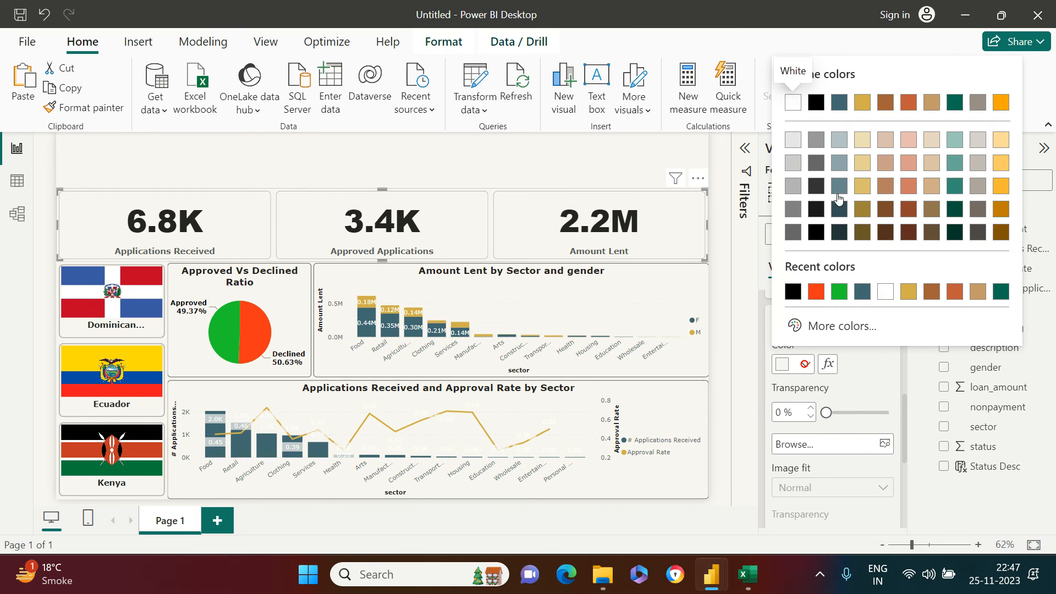
click(836, 165)
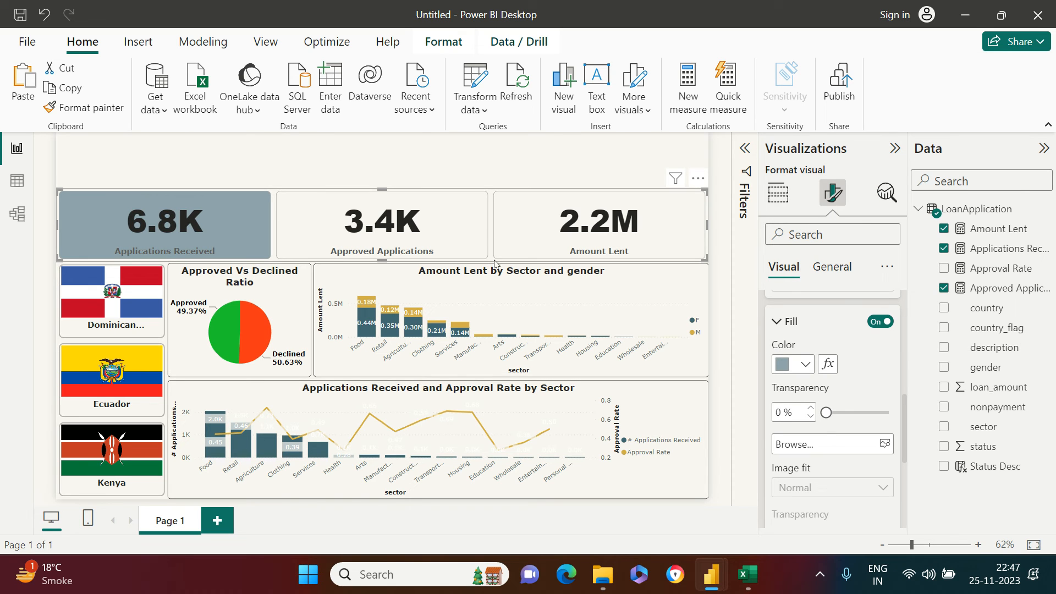
Set the fill colour of the Approved Applications card to the lighter teal-green theme shade.
scroll(830, 358, up, 2)
click(824, 306)
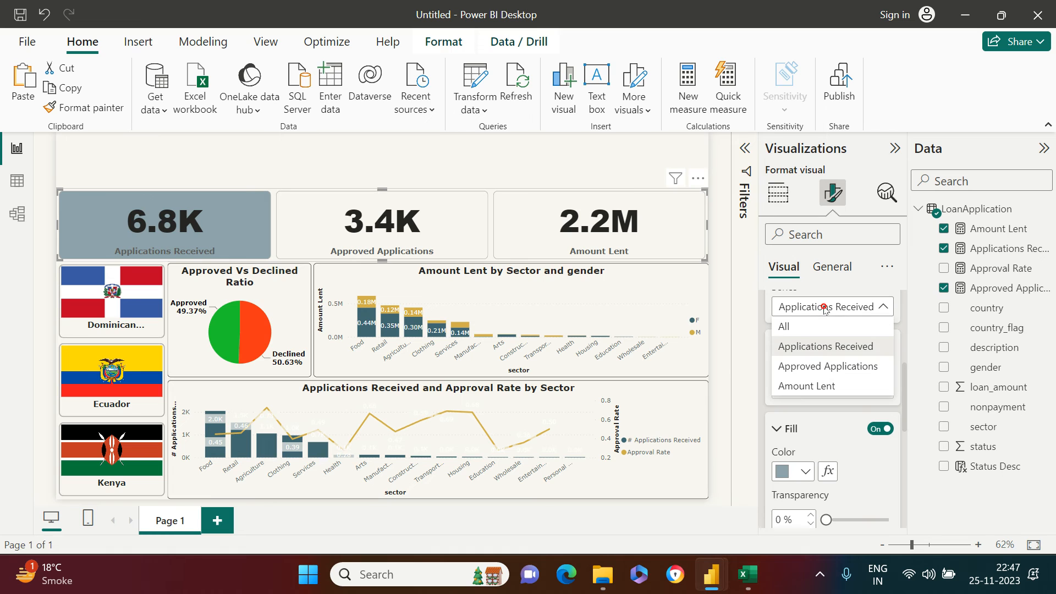
click(807, 367)
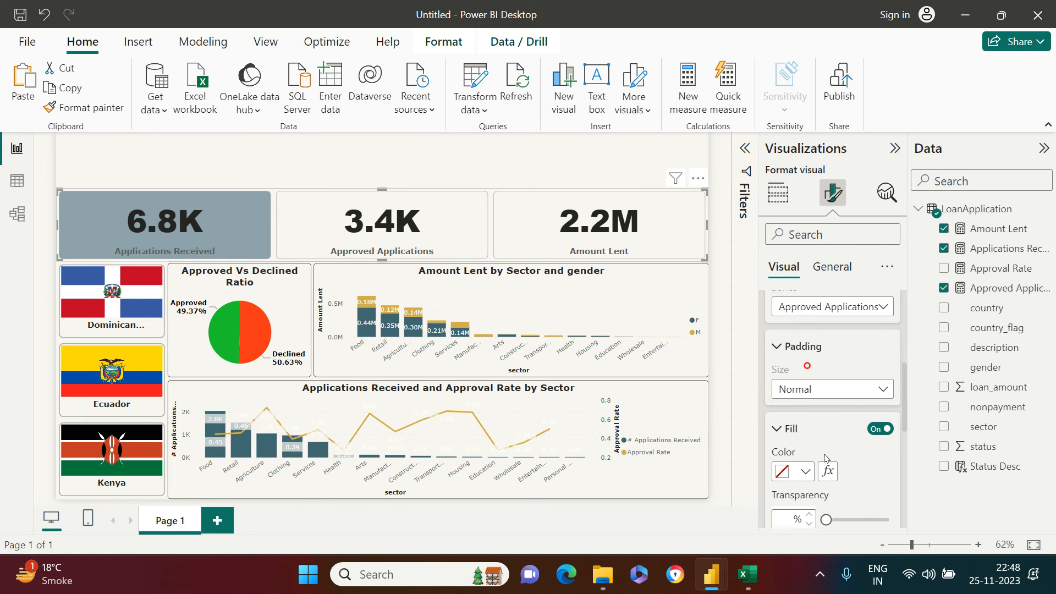
click(803, 473)
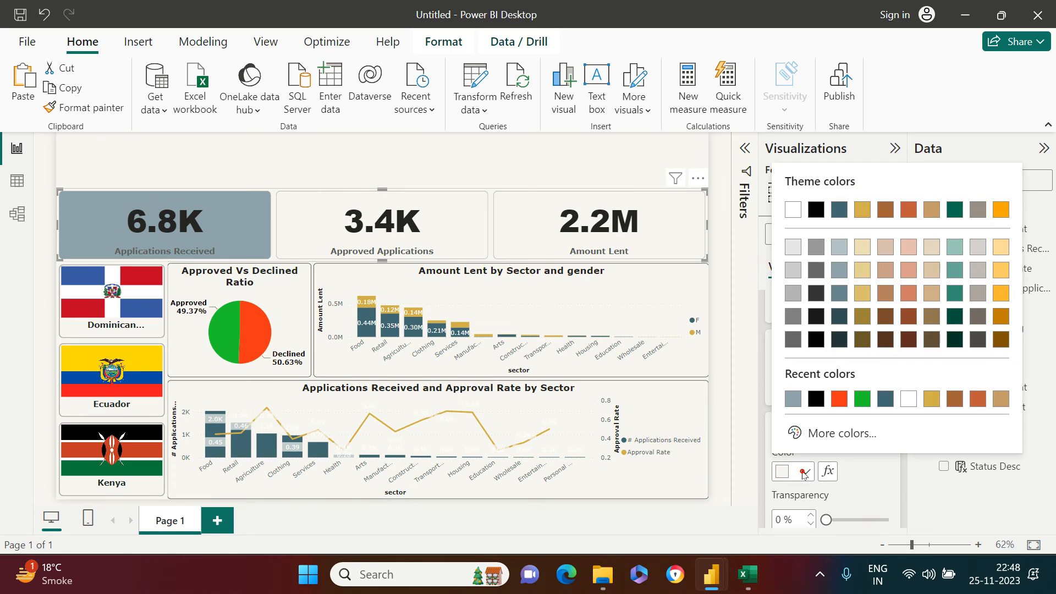
click(953, 271)
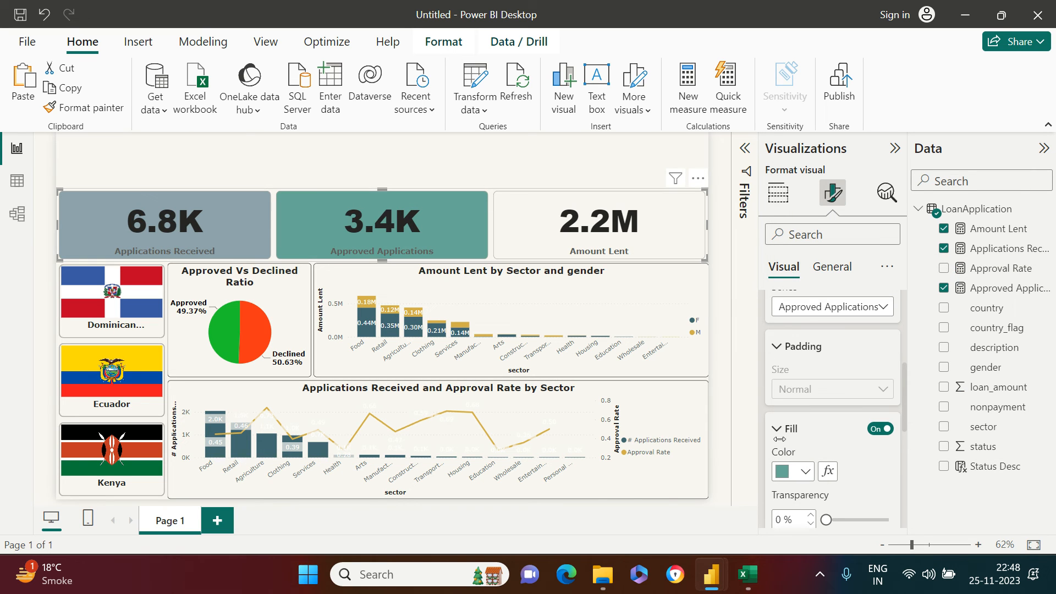
Set the fill colour of the Amount Lent card to the light orange-yellow theme shade and deselect the visual.
click(835, 307)
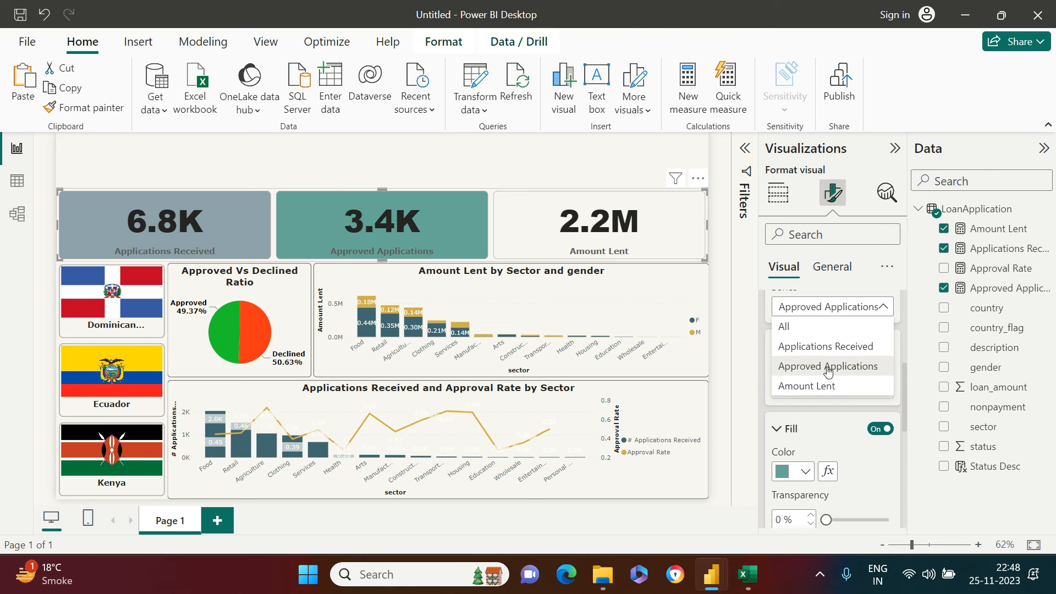
click(825, 385)
click(800, 472)
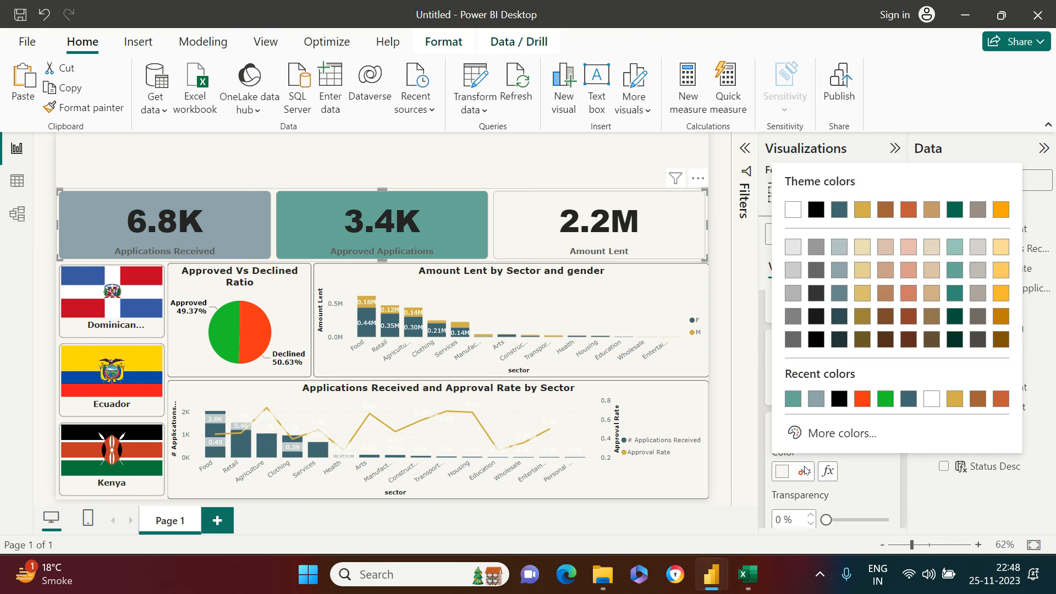
click(1000, 270)
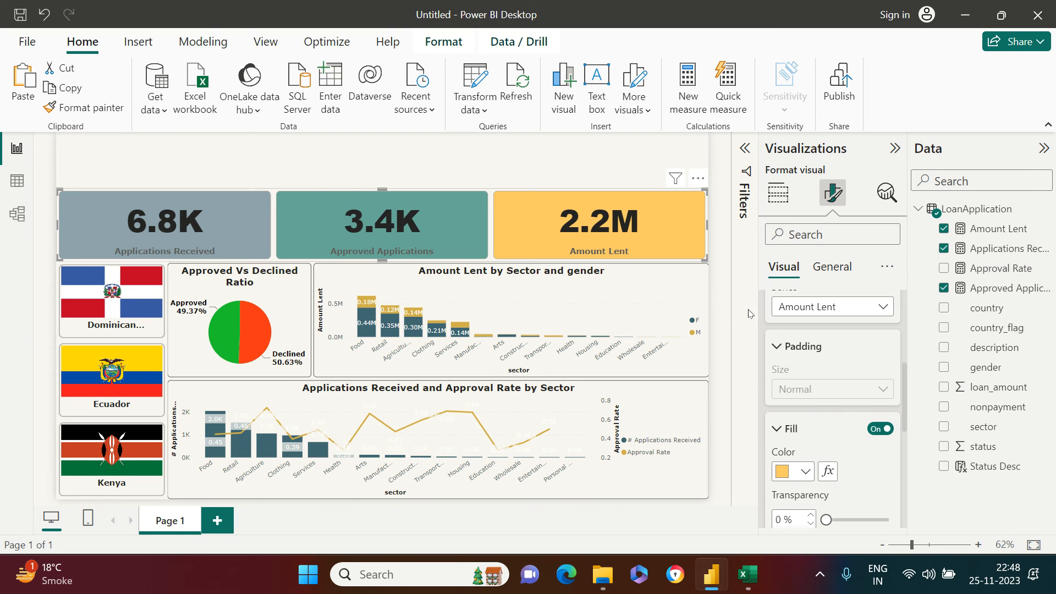
click(722, 312)
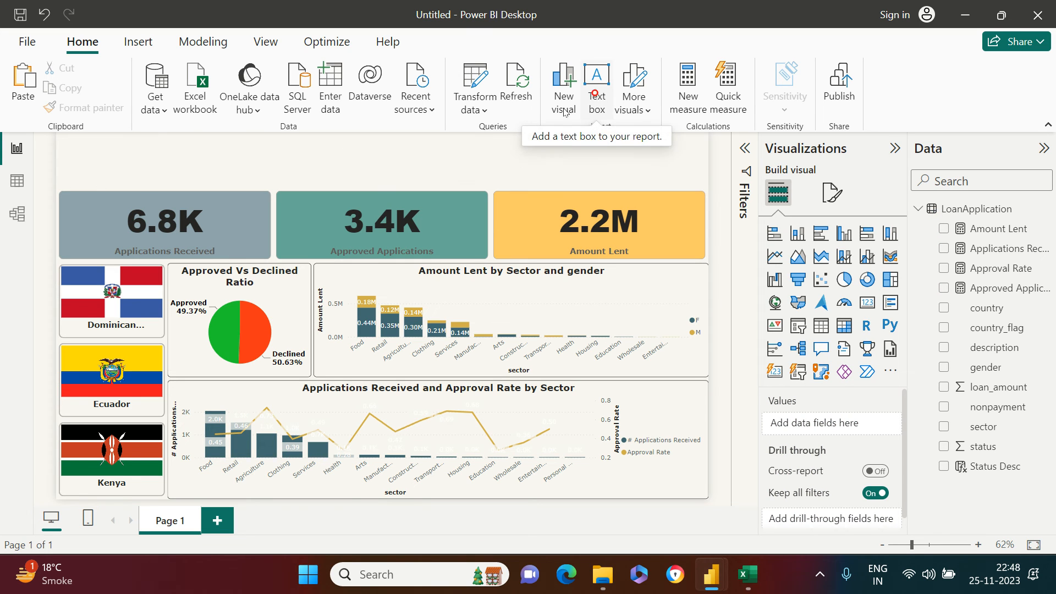
Add a text box with the title "Loan Application Approval Performance" and select all its text.
click(595, 88)
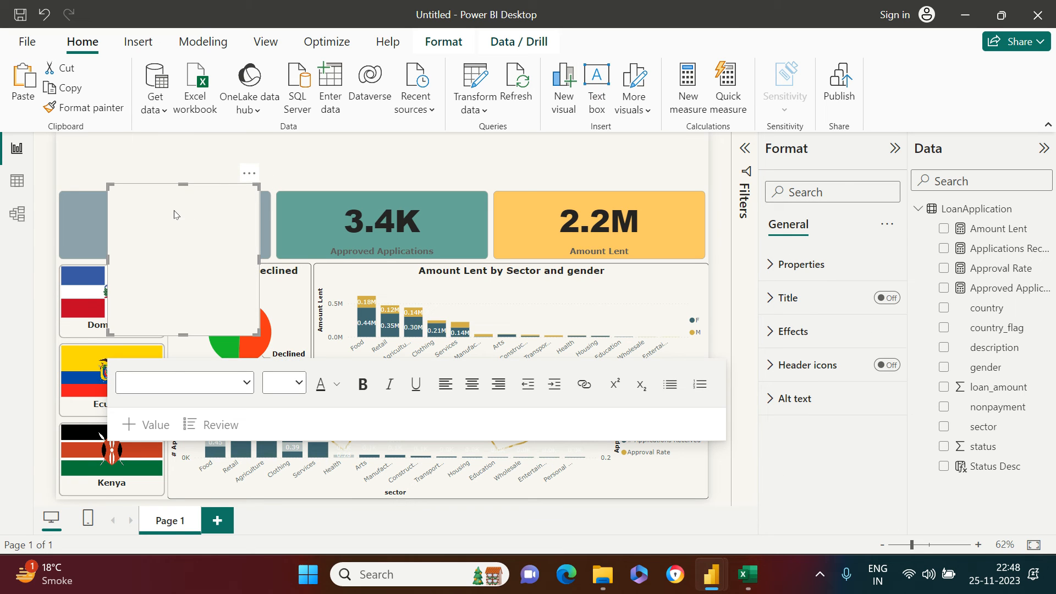
click(160, 207)
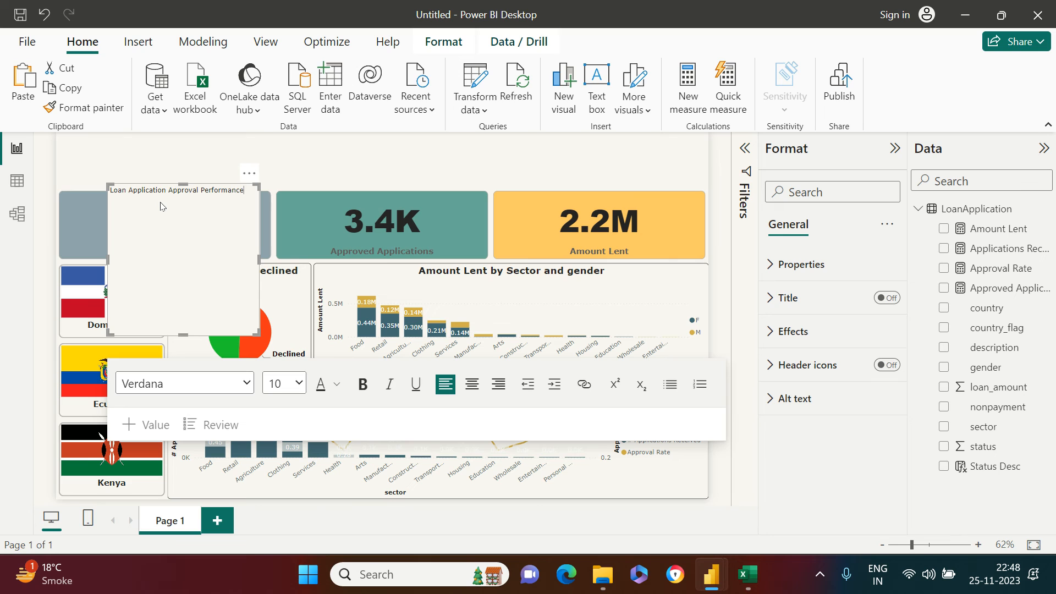
key(ctrl+a)
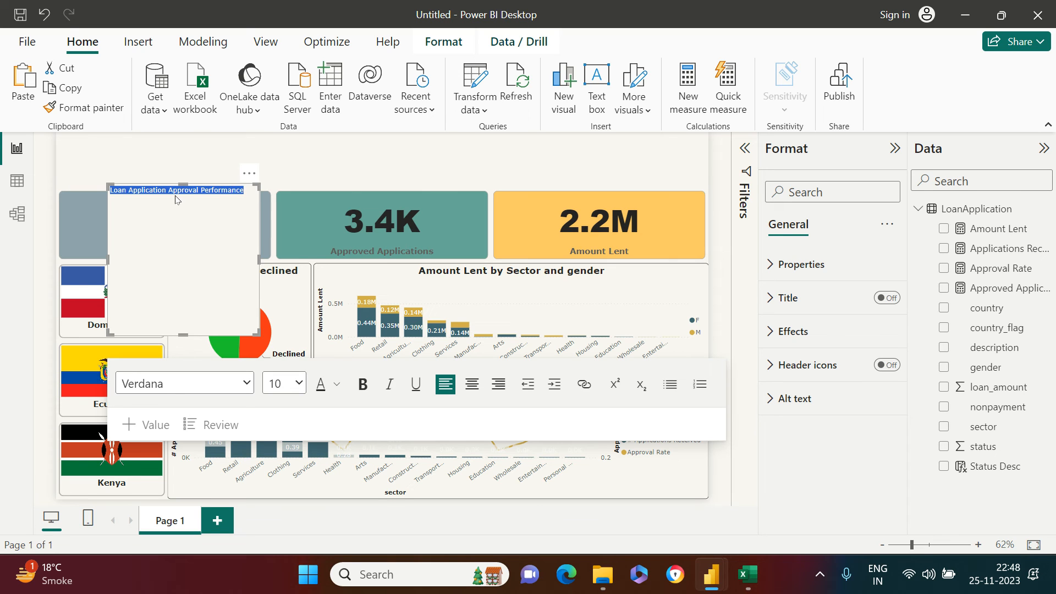
Resize the title text box to span the full page width and reduce its height to a narrow banner.
drag(258, 259, 722, 240)
drag(107, 256, 54, 246)
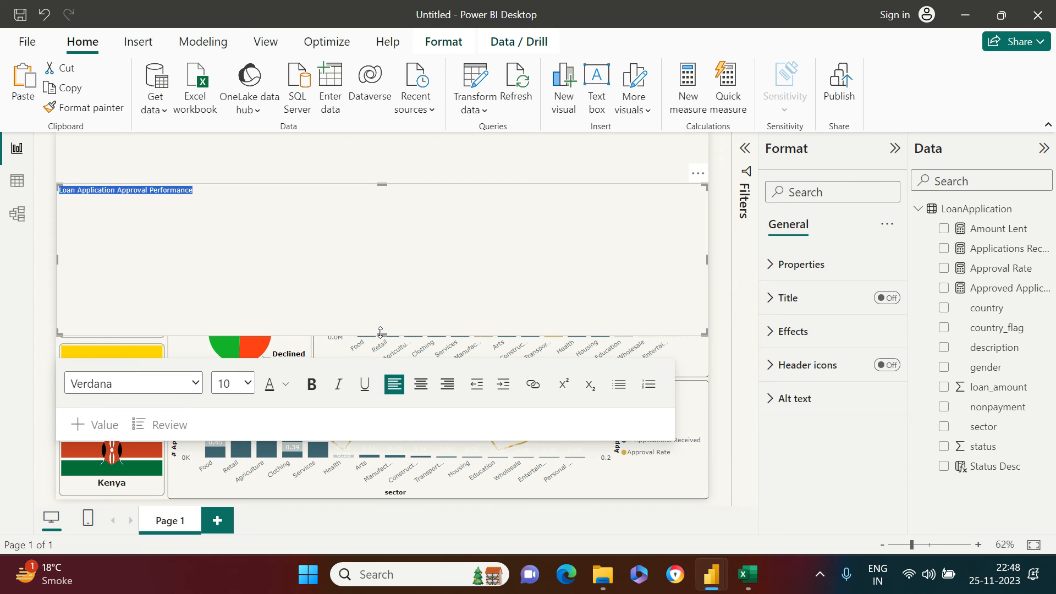
drag(382, 329, 373, 236)
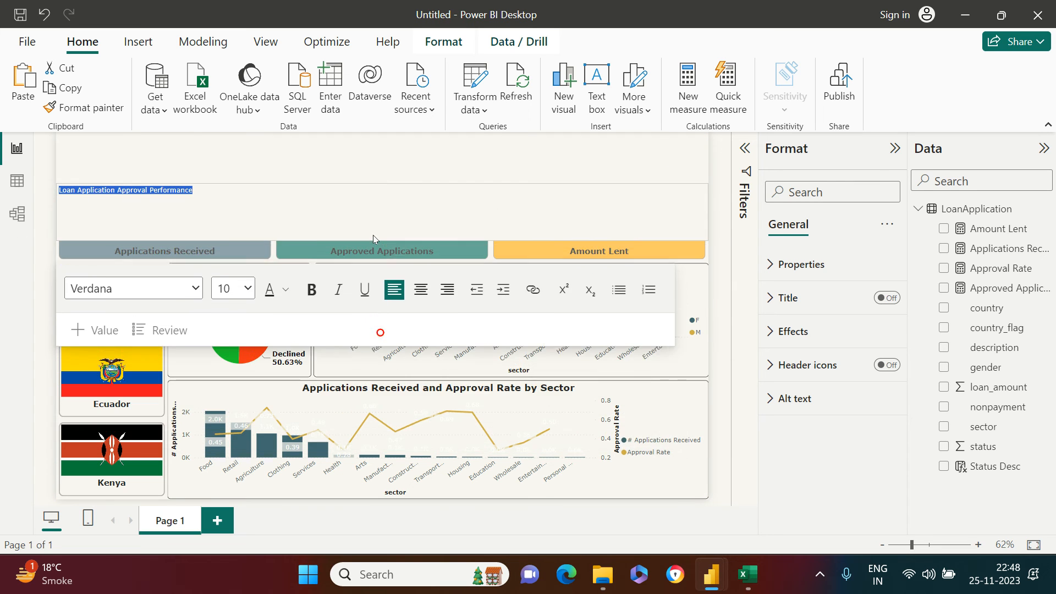
Set the font size of the "Loan Application Approval Performance" title text to 60.
click(248, 286)
scroll(238, 249, down, 2)
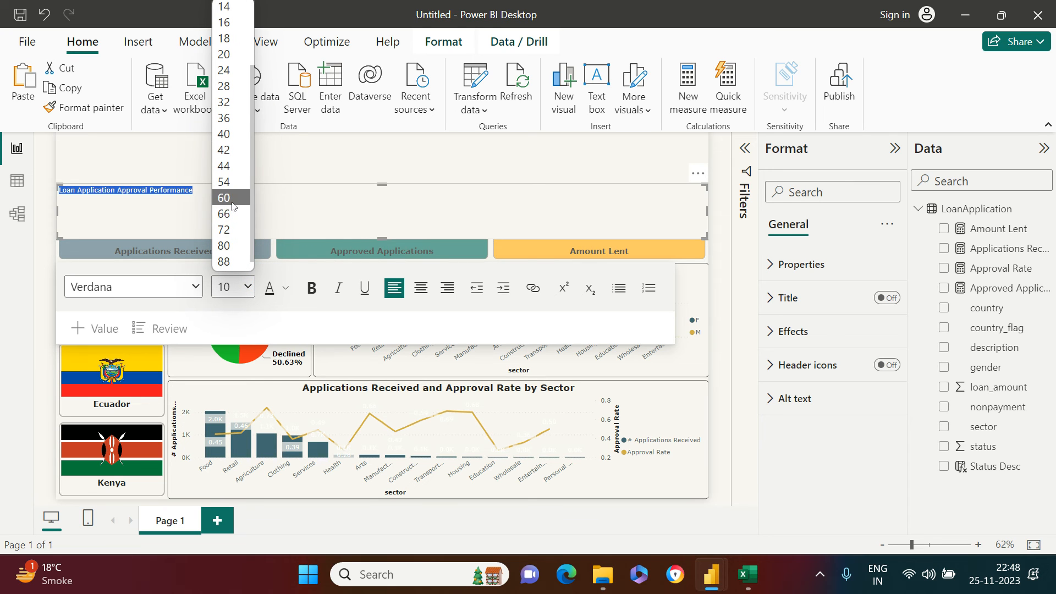
click(232, 199)
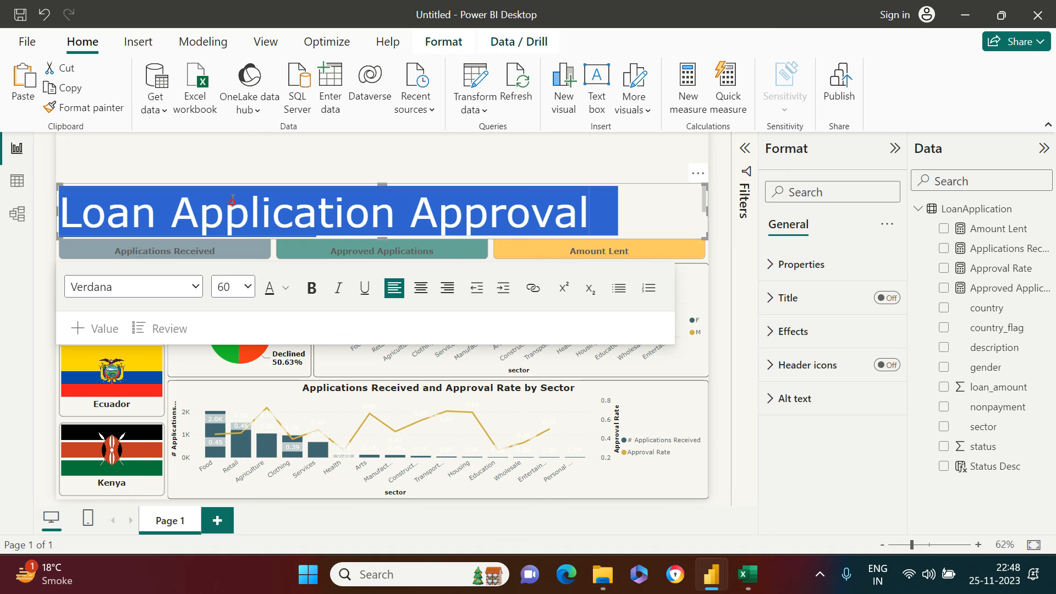
Set the title text to centred Arial Black and move its text box up to the page's top edge.
click(196, 287)
scroll(163, 191, up, 2)
click(139, 22)
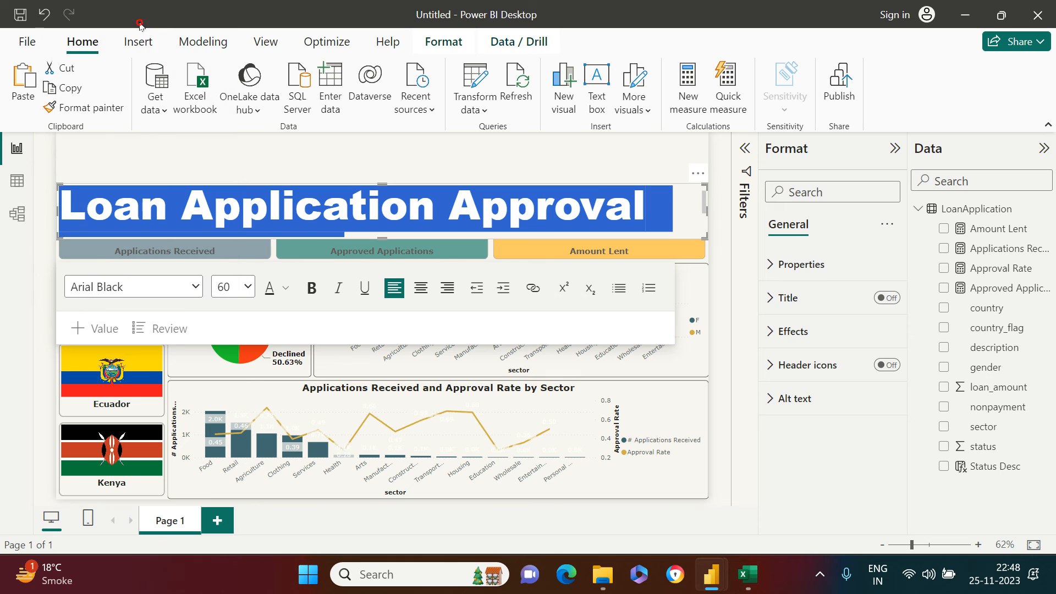
click(423, 287)
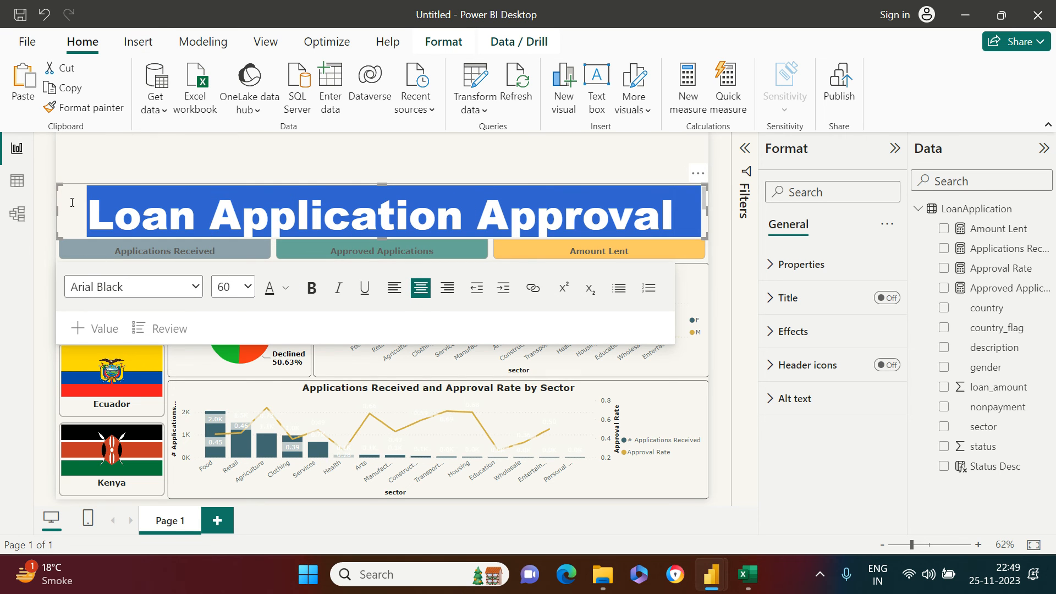
drag(71, 187, 85, 140)
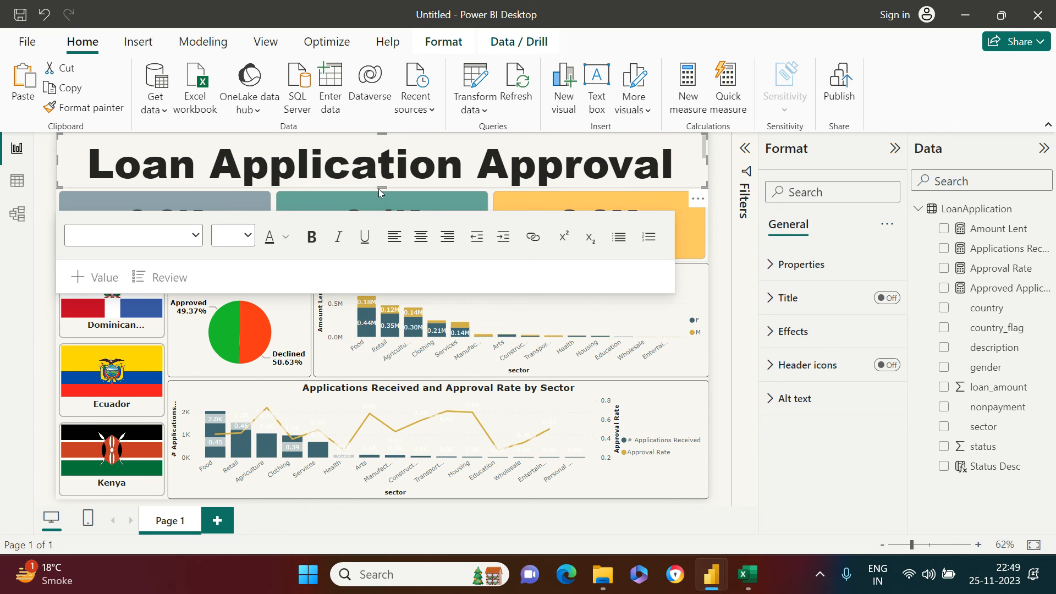
Set the title's font size to 42 and fit the text box height to a single line of text.
drag(380, 188, 369, 272)
triple_click(530, 232)
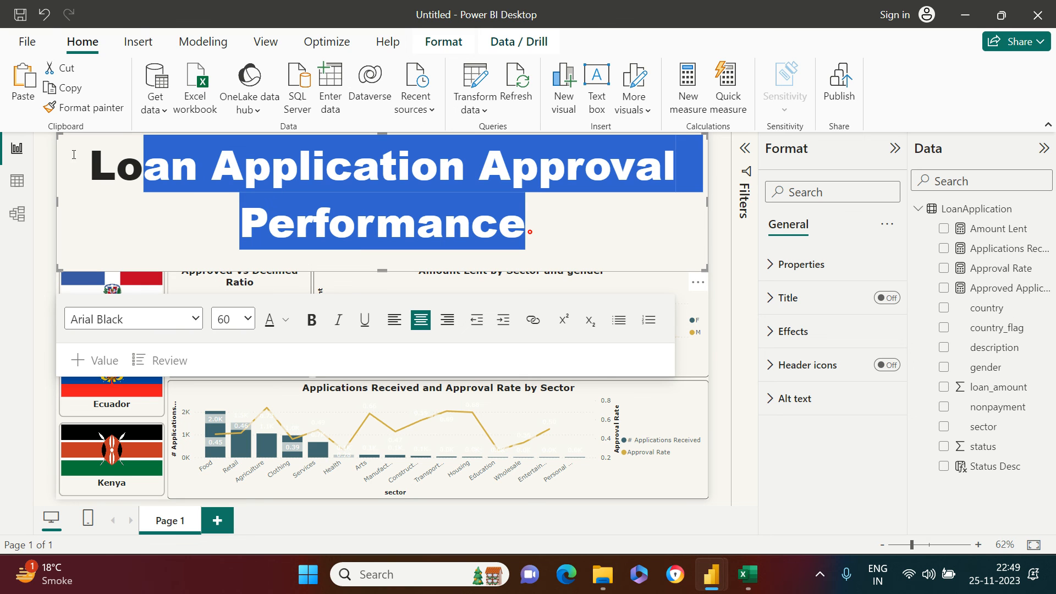
click(248, 323)
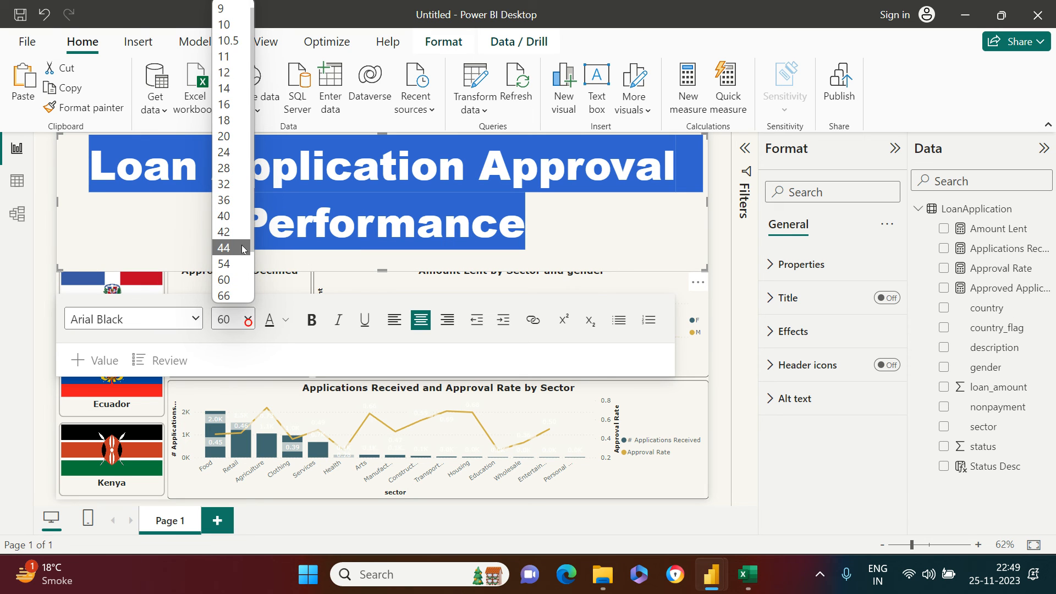
click(234, 227)
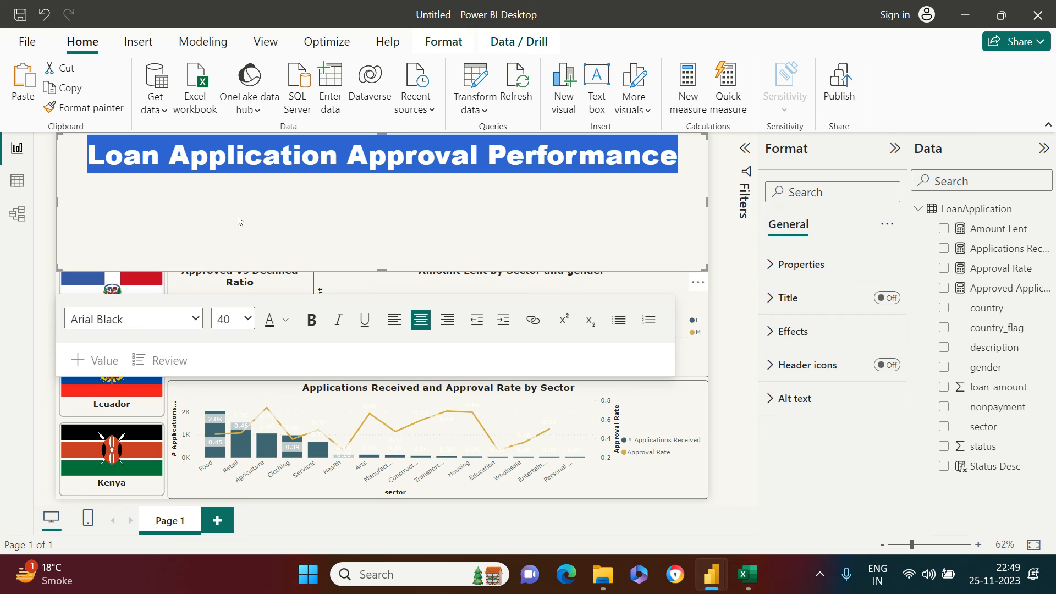
click(247, 319)
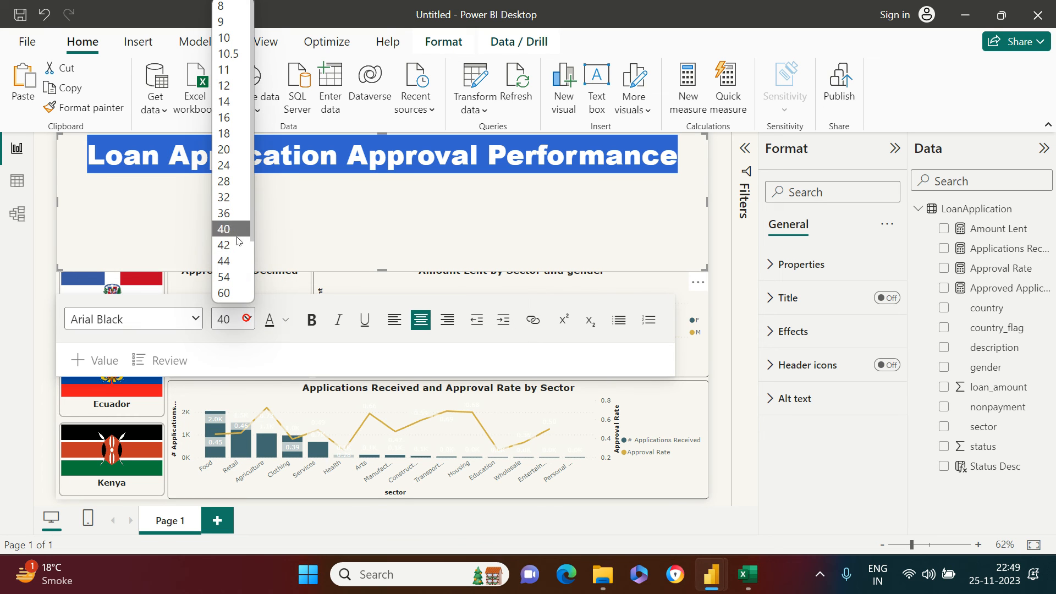
click(229, 261)
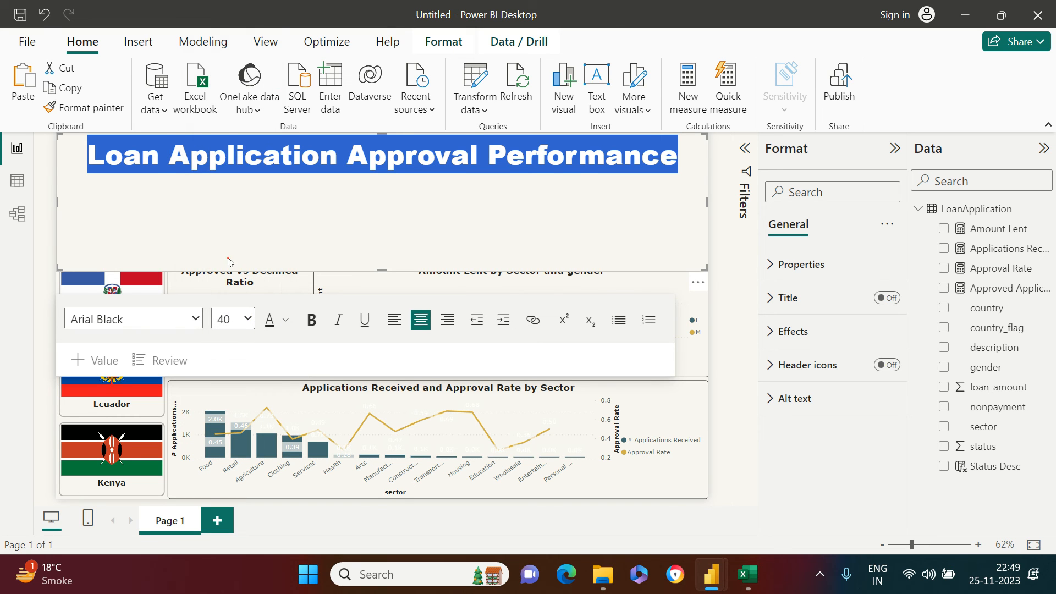
click(250, 325)
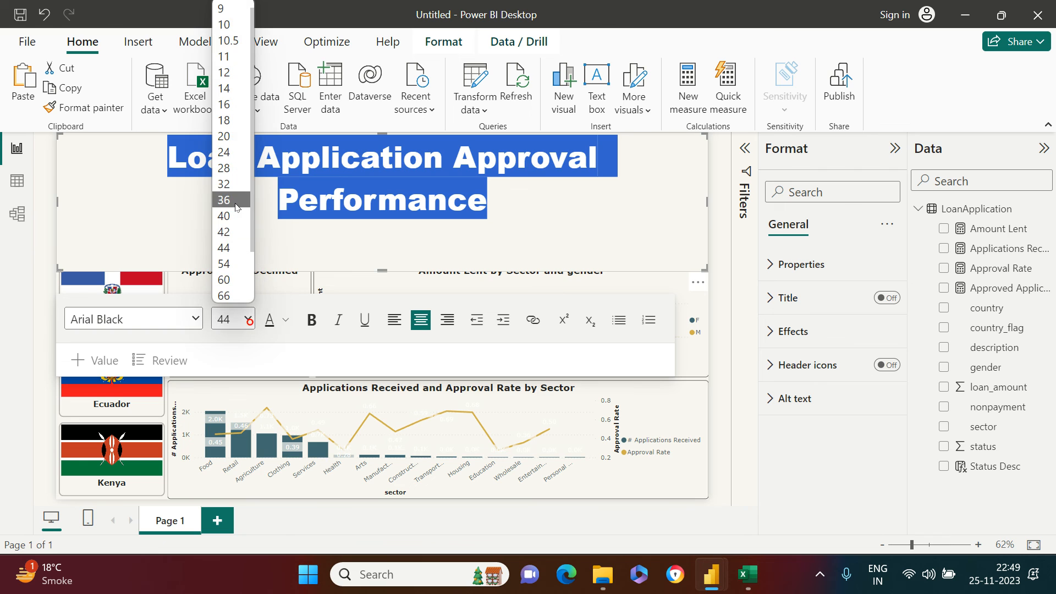
click(231, 235)
drag(382, 270, 387, 182)
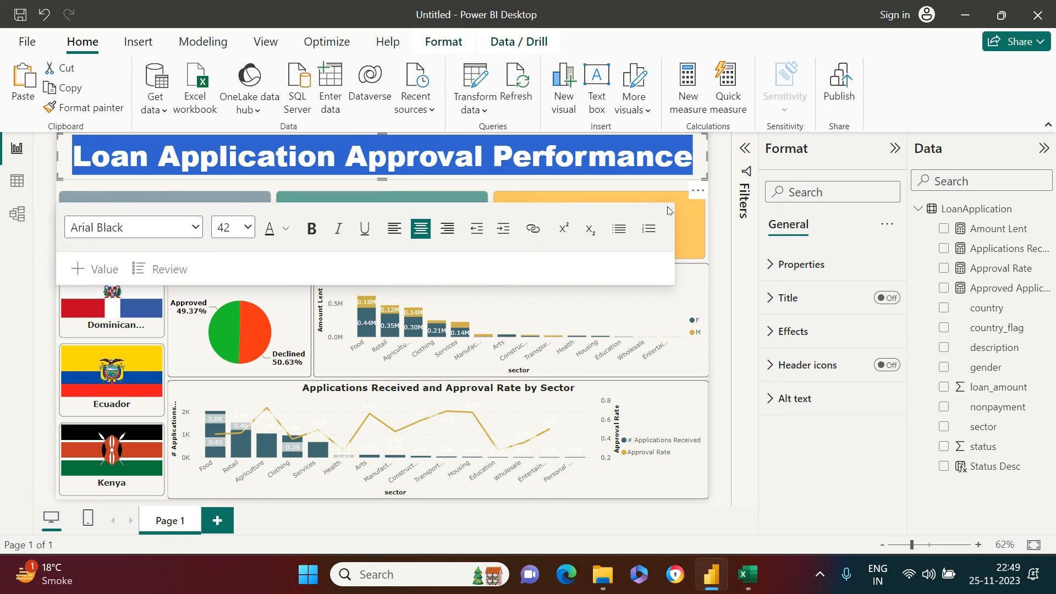
click(723, 180)
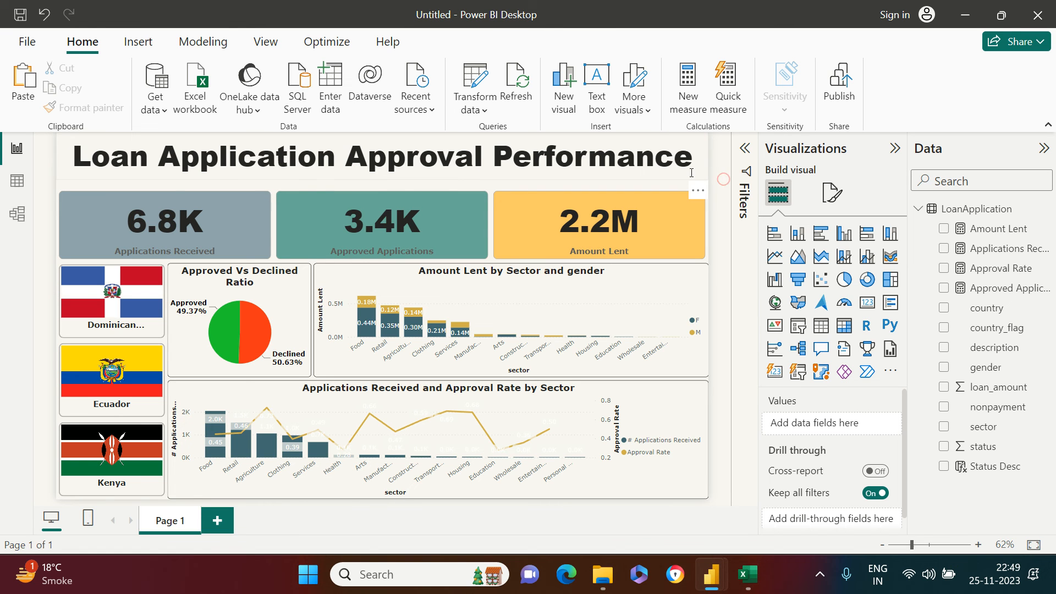
Turn on the shadow effect for the "Loan Application Approval Performance" title text box and deselect it.
click(672, 234)
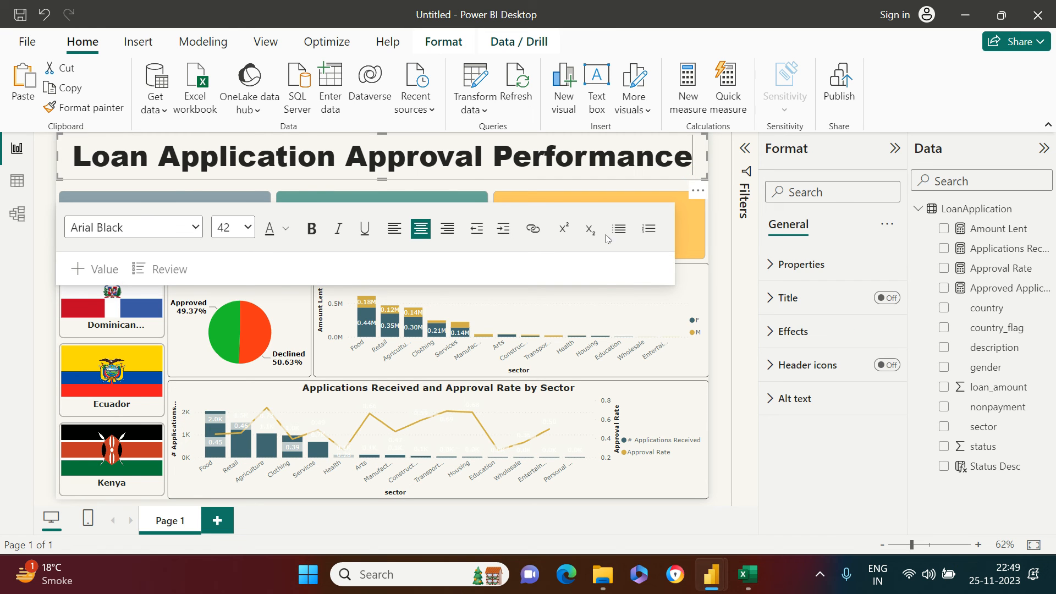
click(653, 310)
click(697, 175)
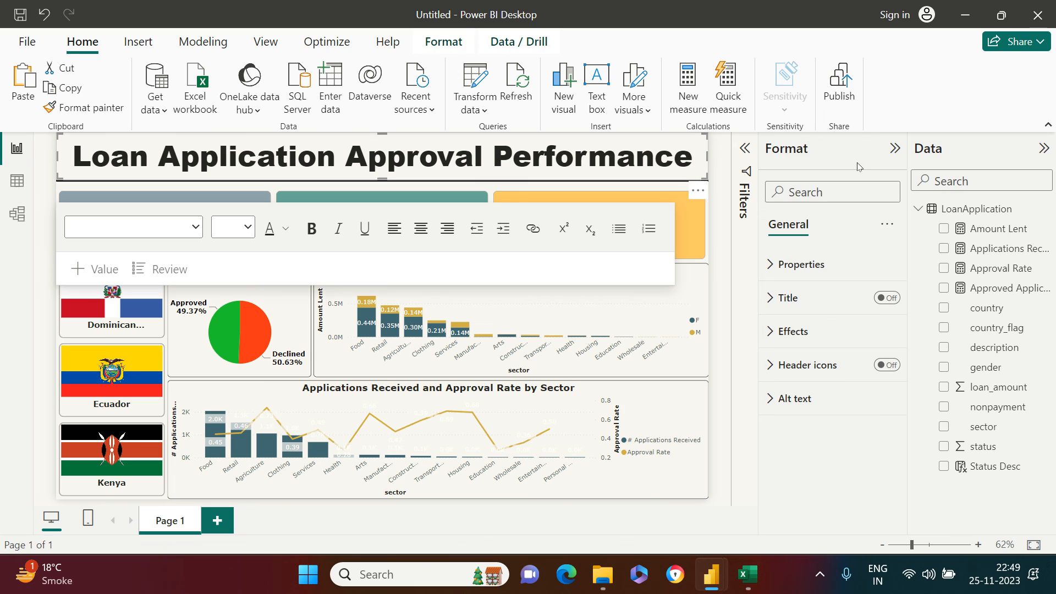
click(799, 333)
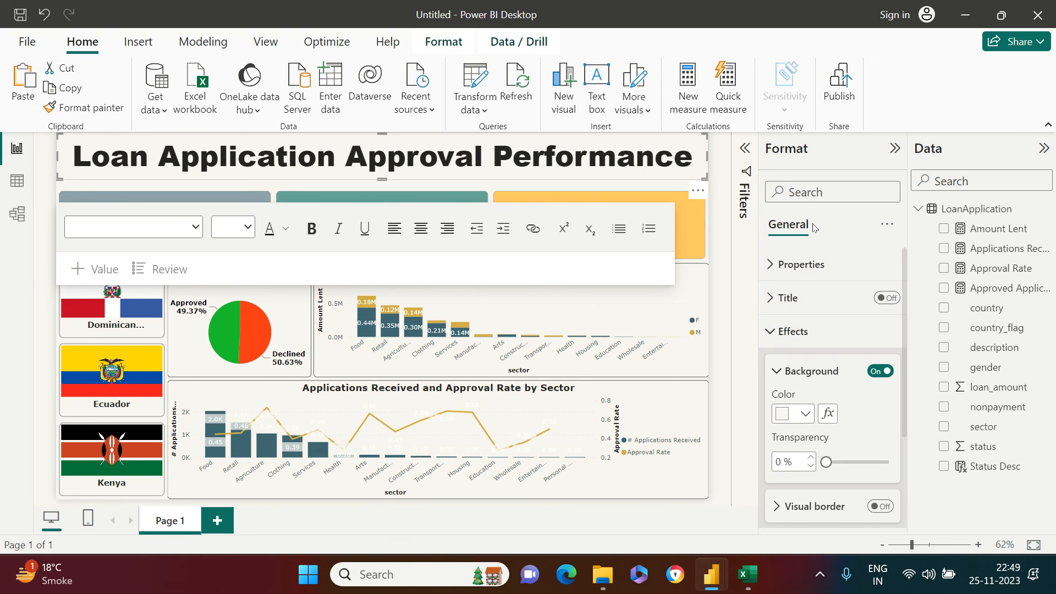
scroll(840, 419, down, 3)
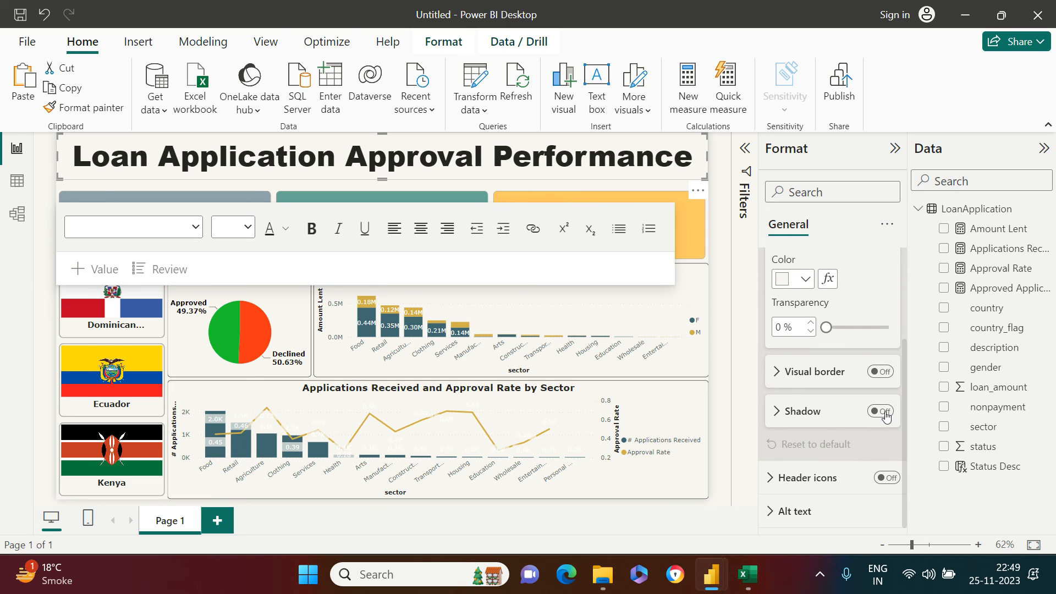
click(885, 411)
click(724, 249)
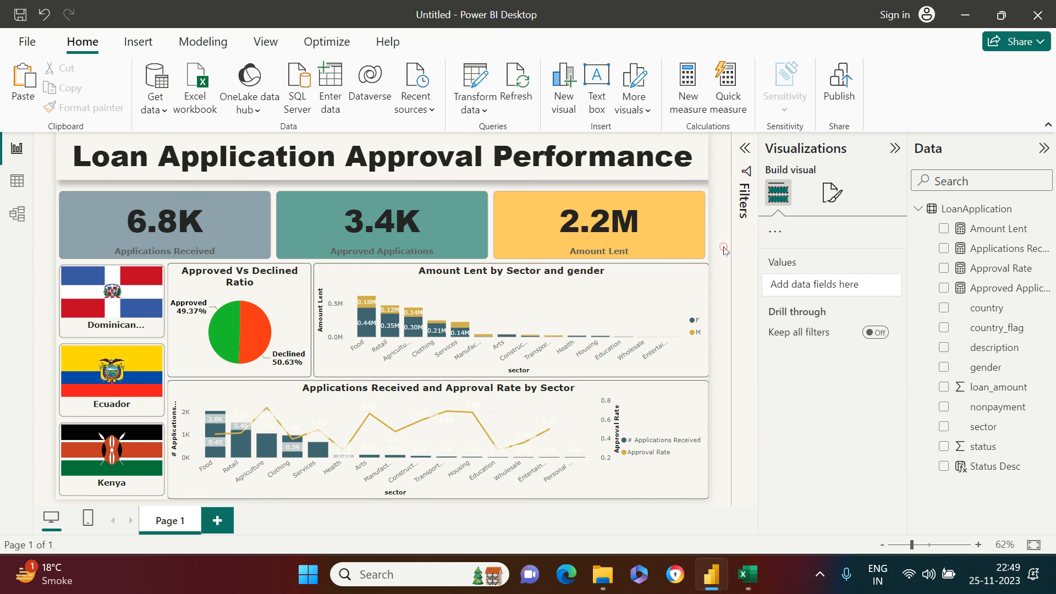
Nudge the KPI card visual slightly upward towards the title banner and deselect it.
click(490, 190)
key(Up)
key(Up)
key(Up)
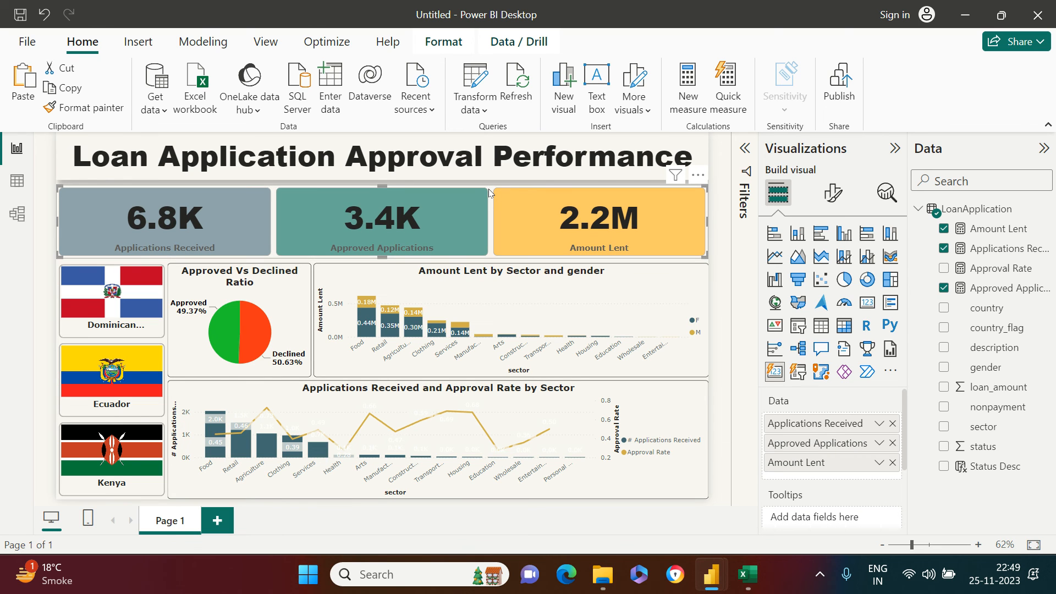
click(716, 355)
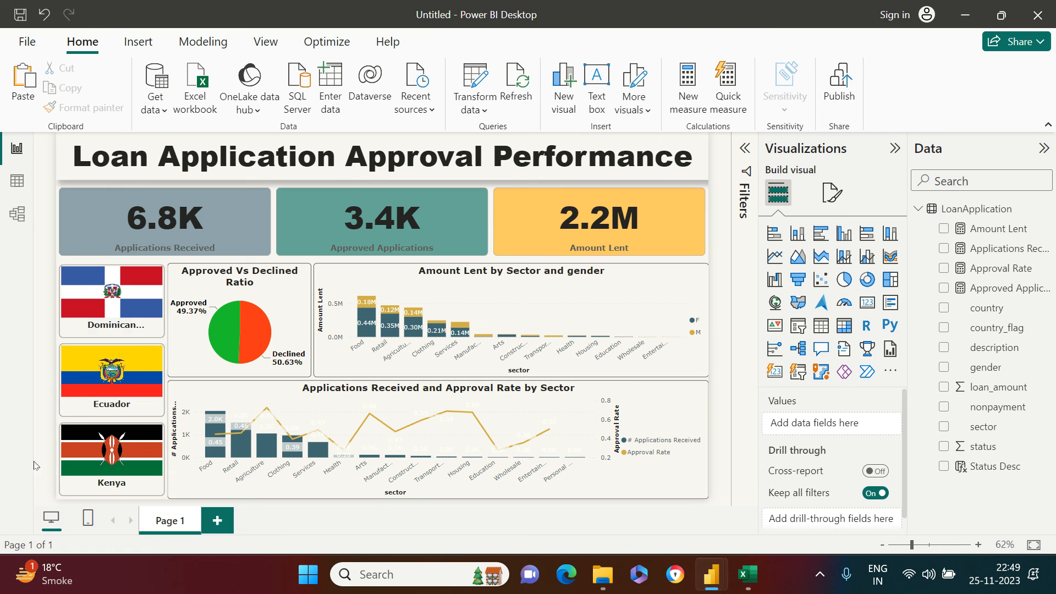
Filter the dashboard to Kenya and set the data label colour of the Applications Received and Approval Rate by Sector chart to black.
click(122, 469)
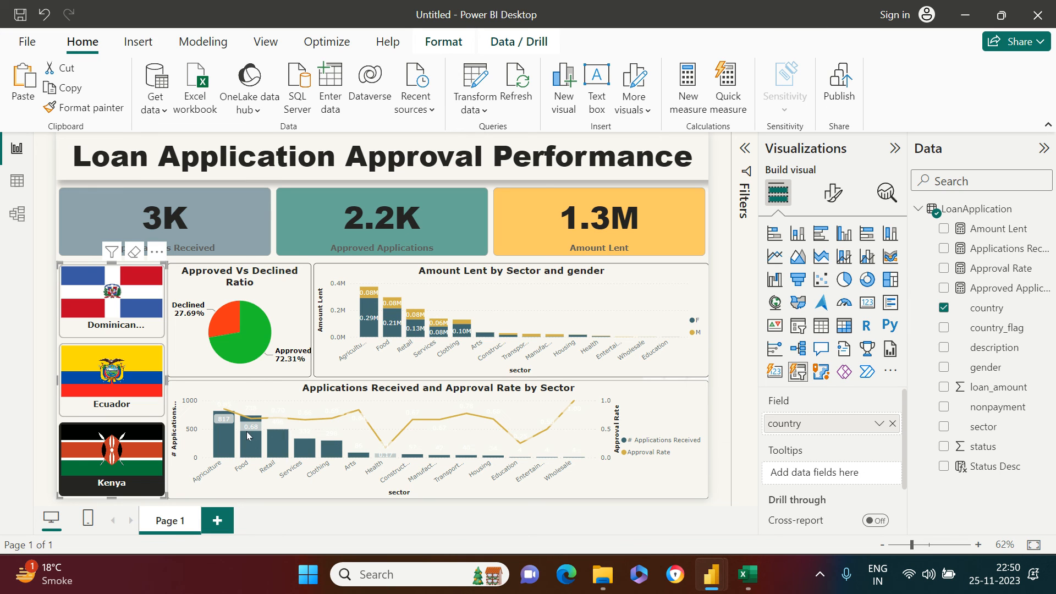
click(665, 394)
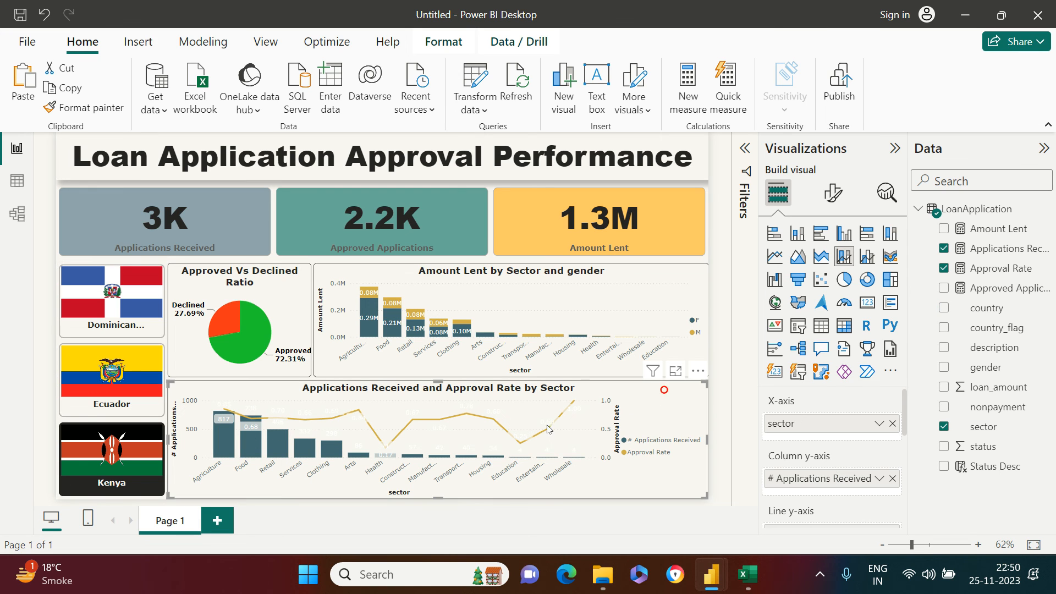
click(842, 201)
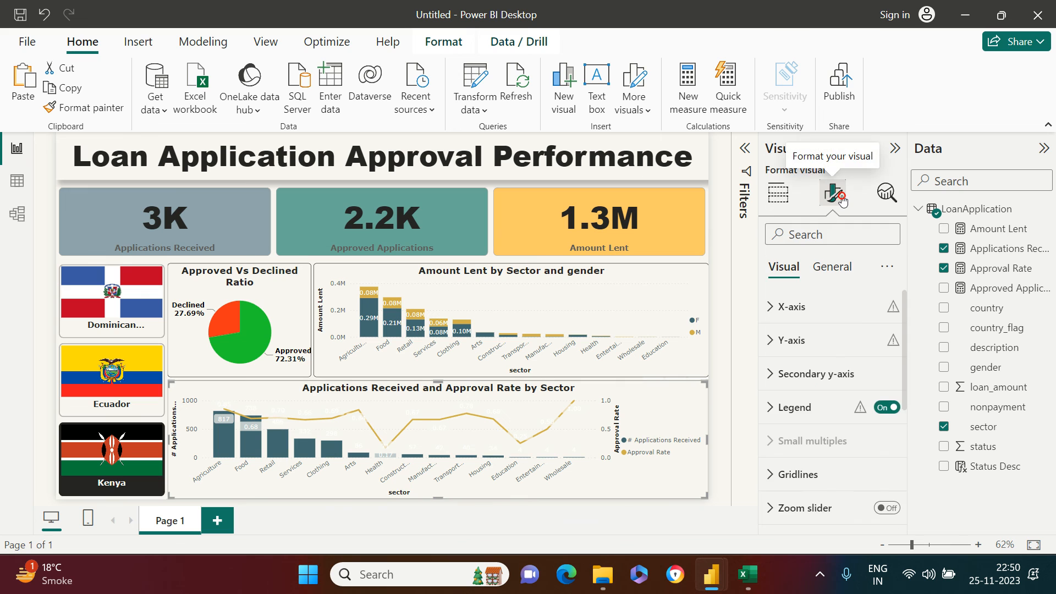
scroll(838, 498, down, 3)
scroll(837, 498, down, 2)
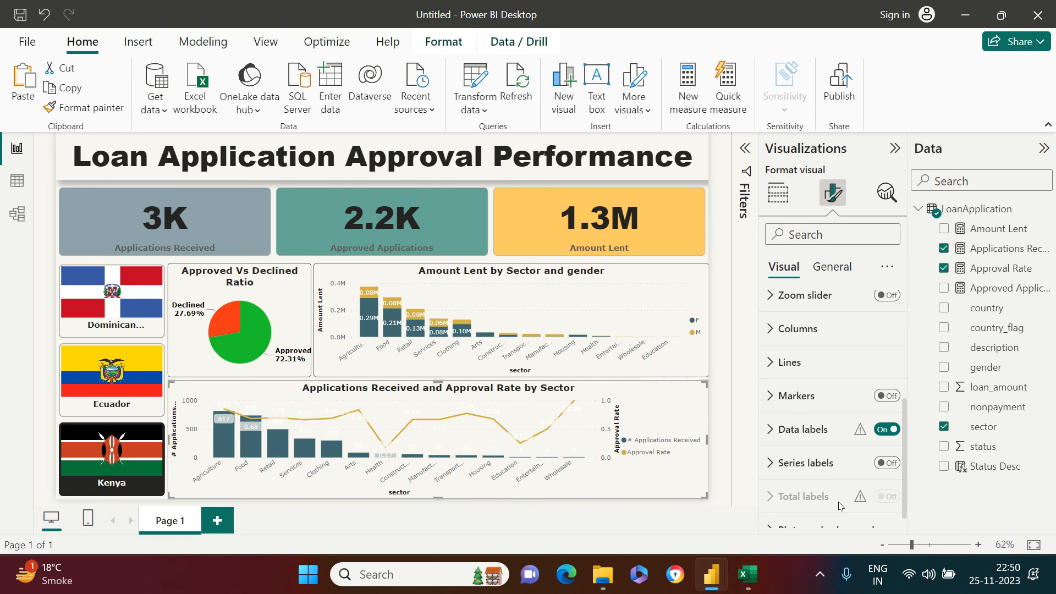
click(803, 429)
scroll(827, 469, down, 3)
scroll(827, 469, down, 5)
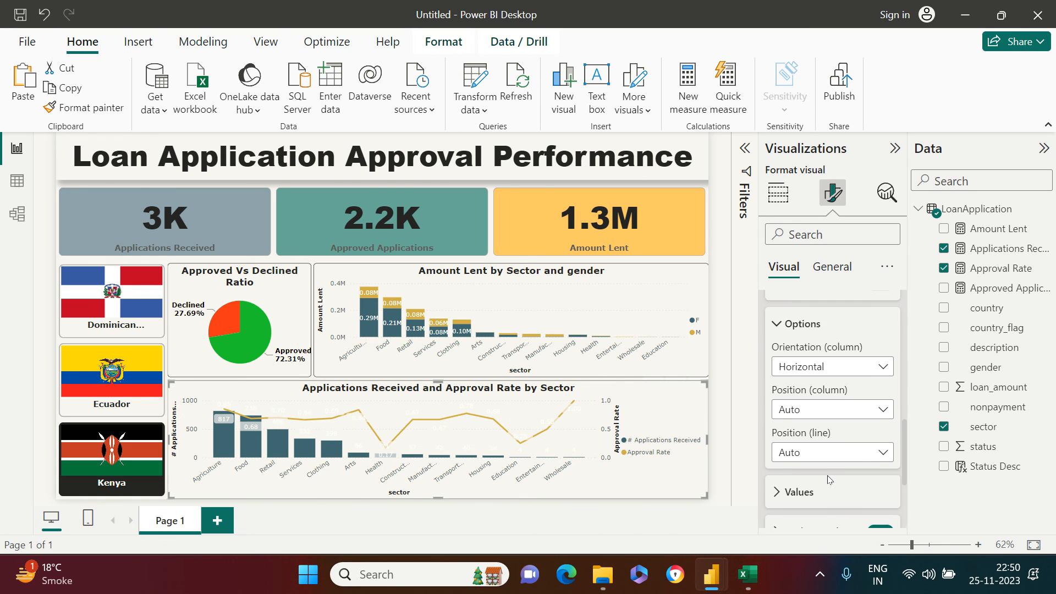
click(799, 420)
scroll(801, 410, down, 3)
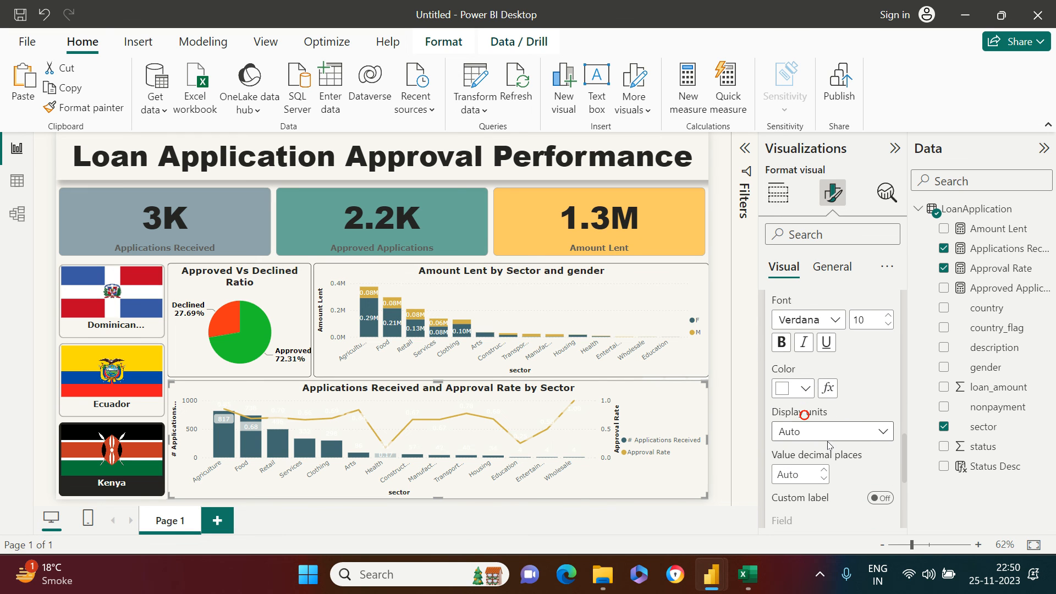
click(808, 389)
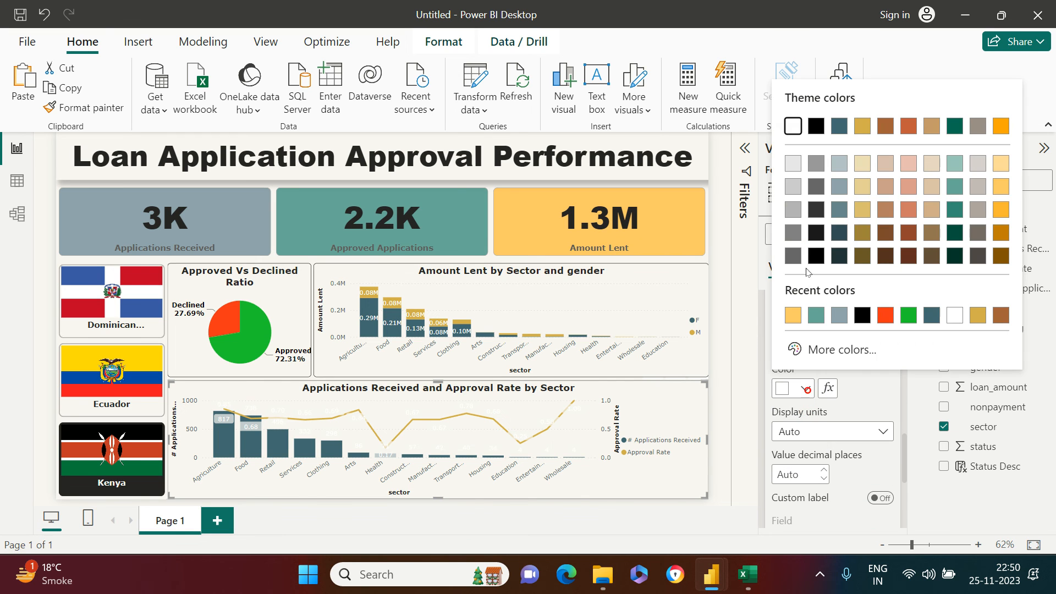
click(815, 126)
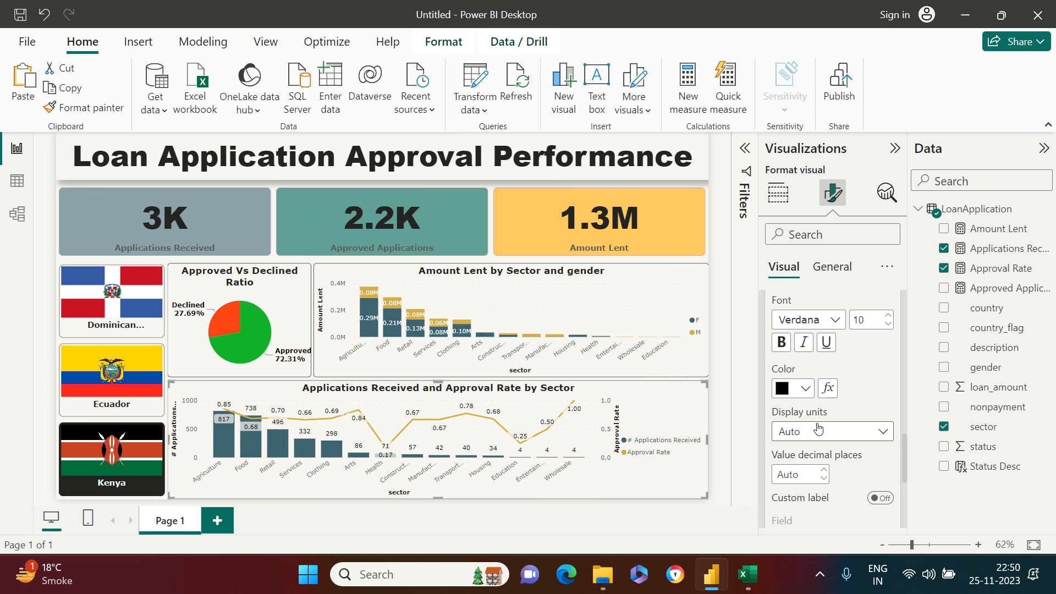
Turn off the data label background in the Applications Received and Approval Rate by Sector chart and deselect the chart.
scroll(827, 426, down, 2)
scroll(827, 423, down, 2)
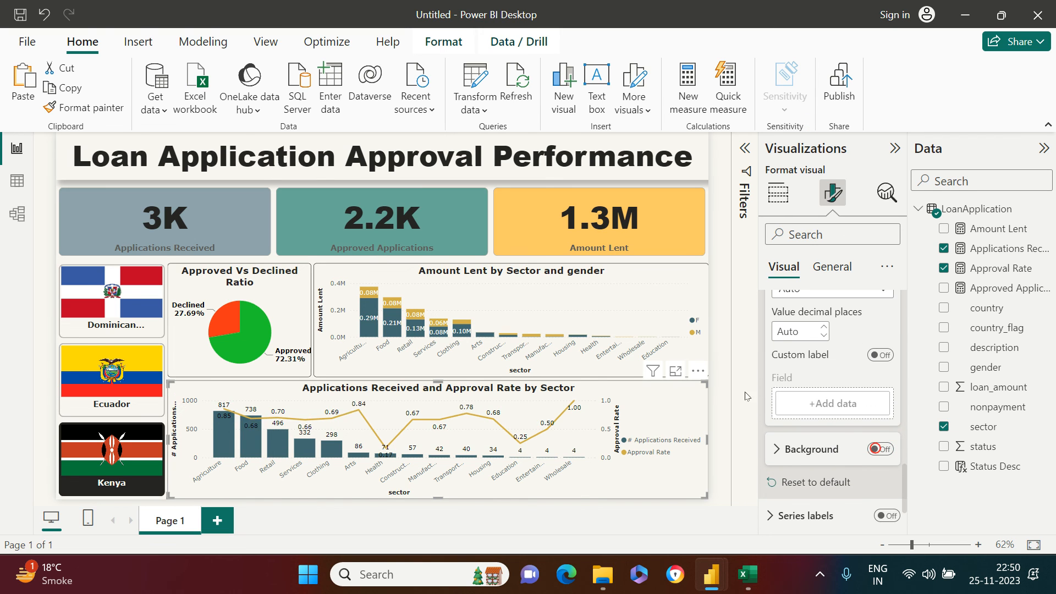
click(723, 398)
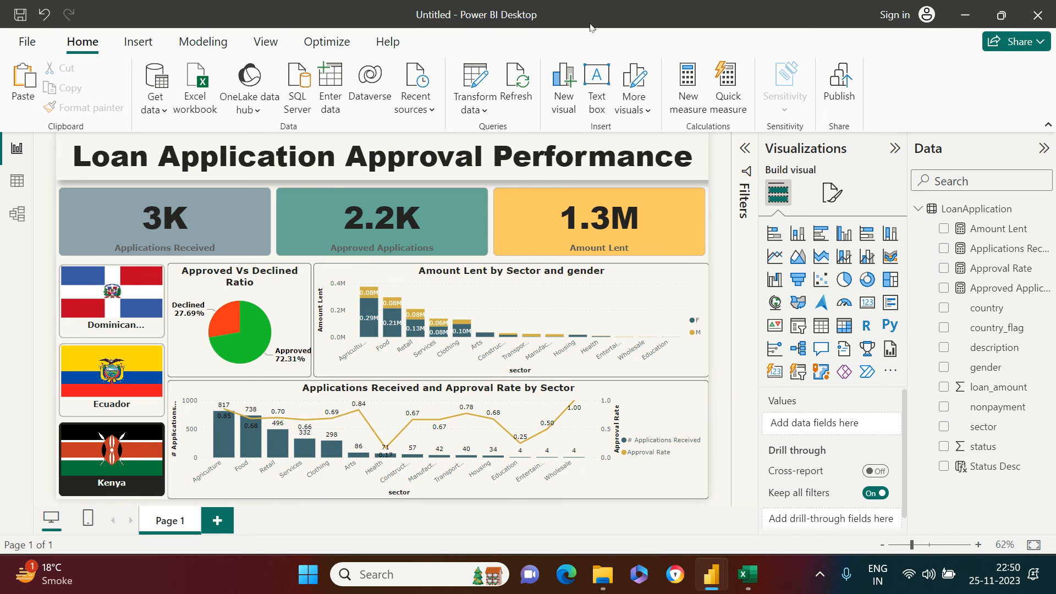
Switch to the LoanApplication report window and compare its Kenya-filtered dashboard with the new report.
mouse_move(712, 583)
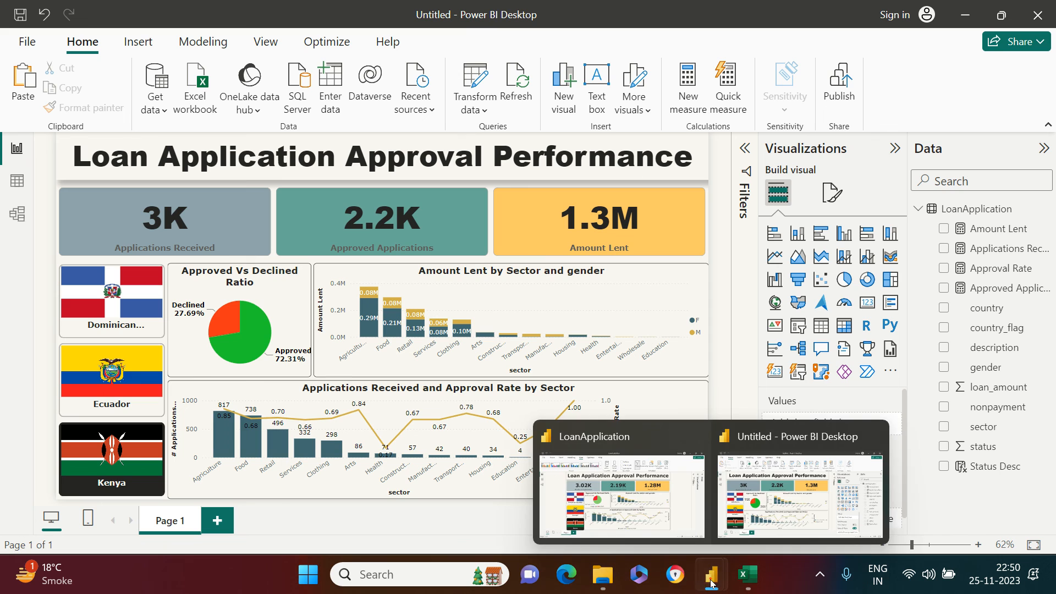
click(656, 498)
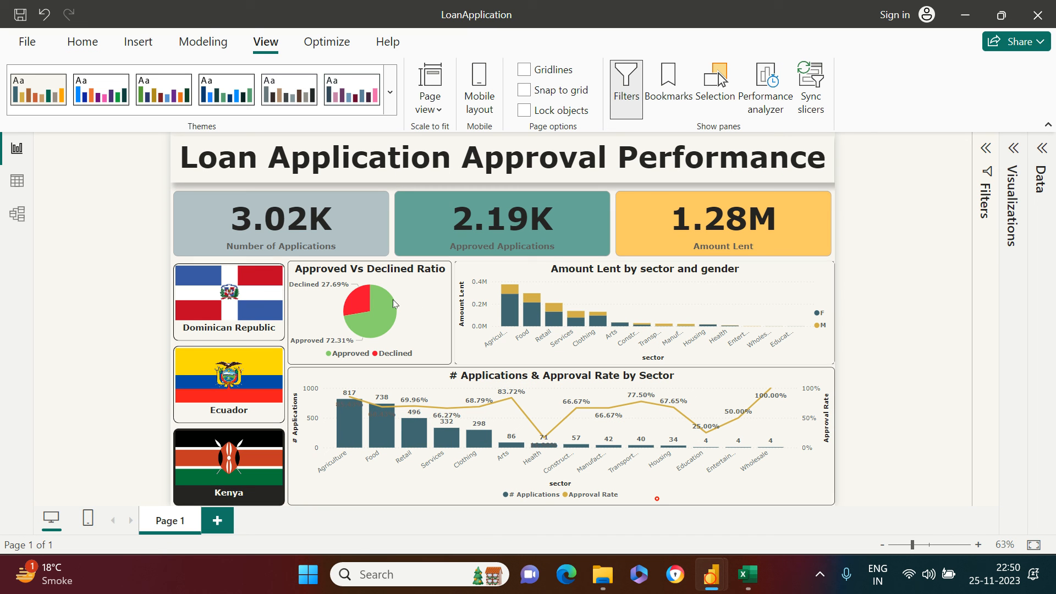
click(239, 491)
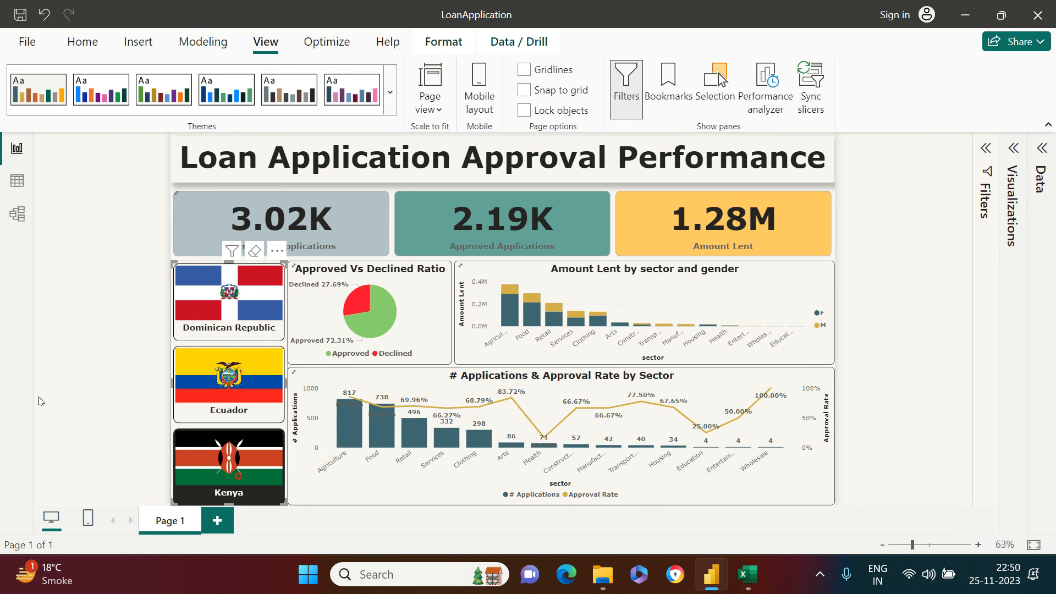
click(213, 467)
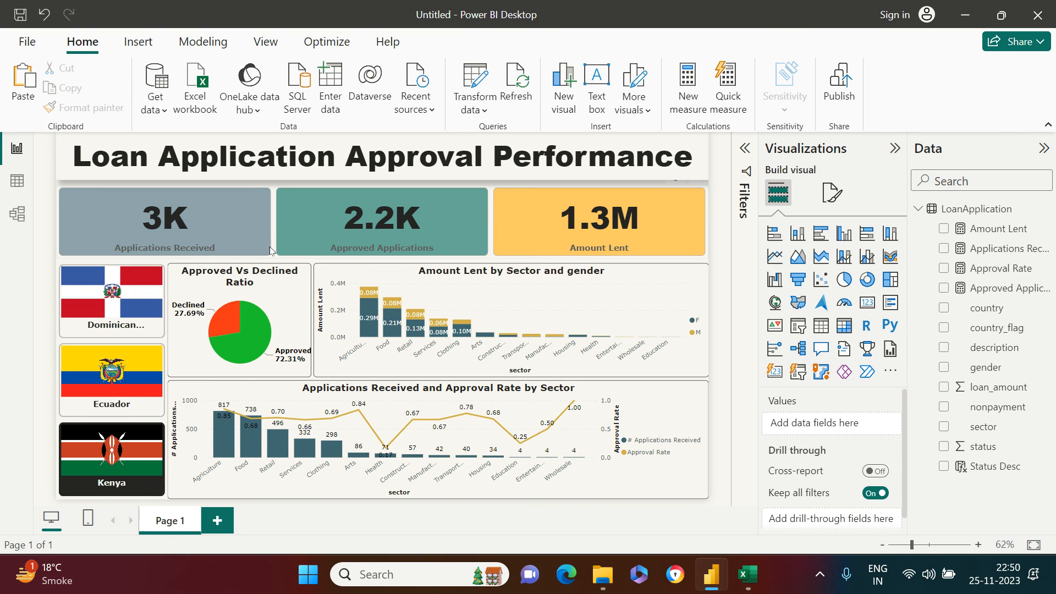
Set the callout values of all KPI cards to 2 decimal places and deselect the card visual.
click(270, 248)
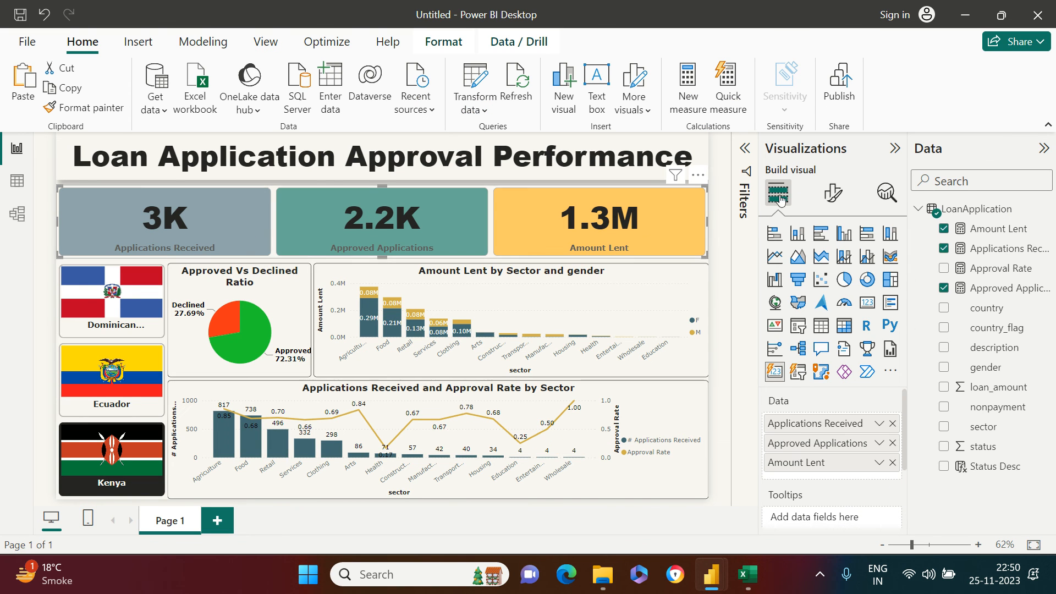
click(834, 193)
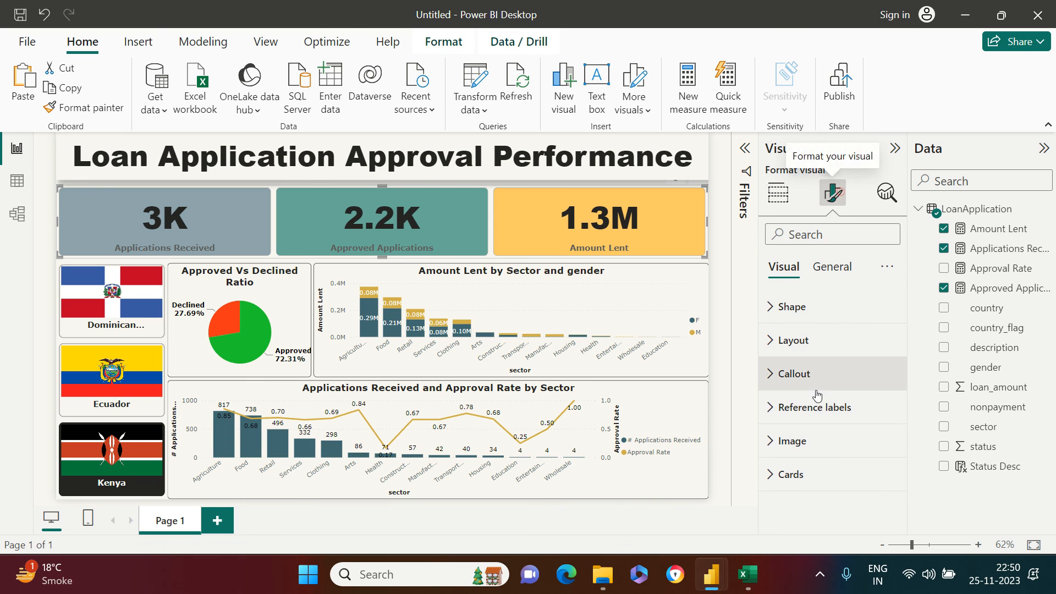
click(834, 268)
click(784, 266)
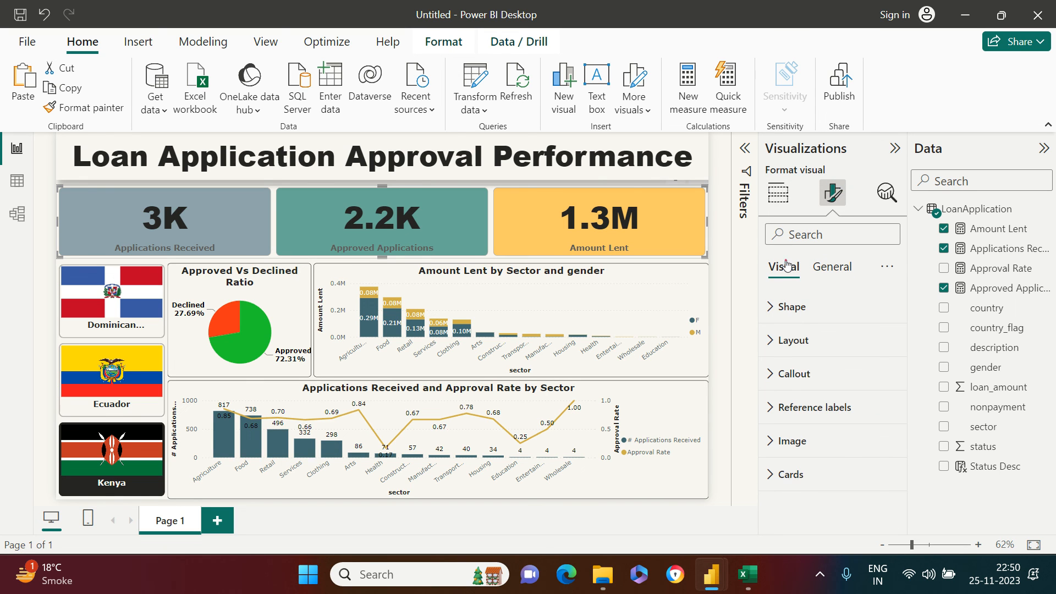
click(827, 374)
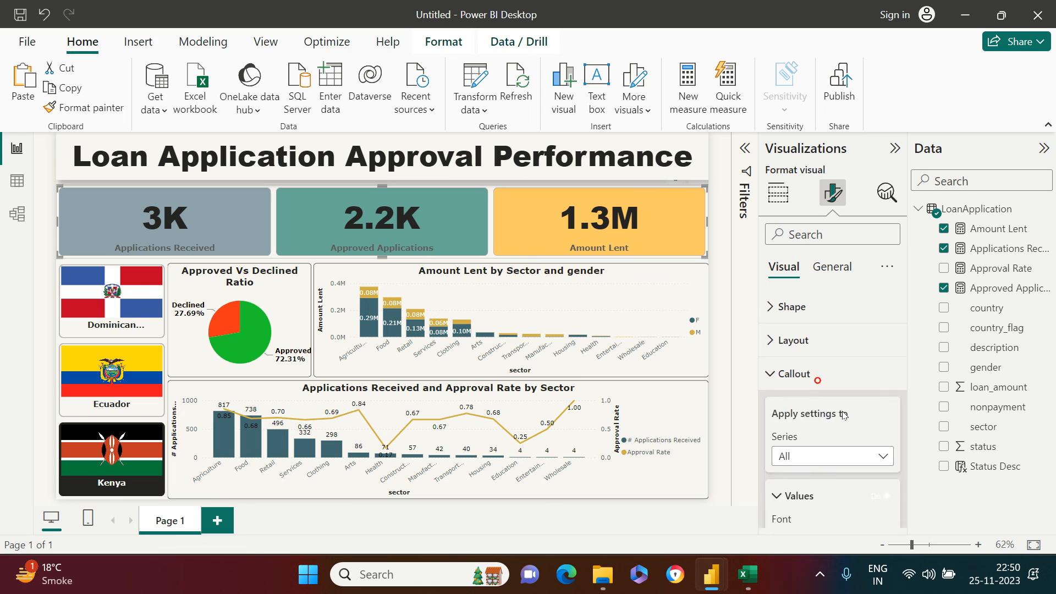
scroll(819, 385, down, 2)
scroll(865, 468, up, 2)
scroll(865, 468, down, 4)
scroll(863, 466, down, 3)
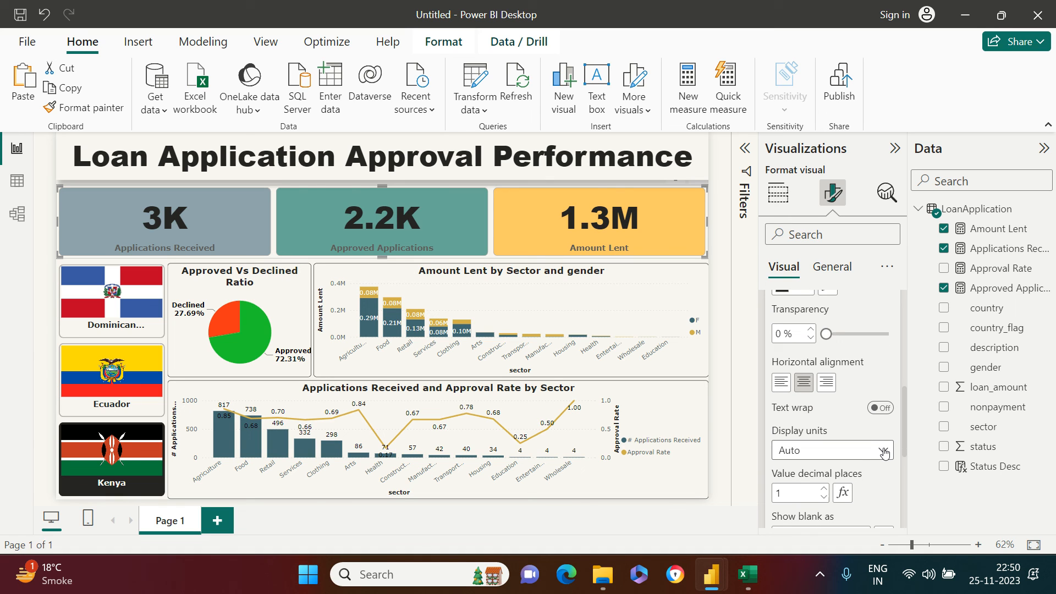
click(884, 452)
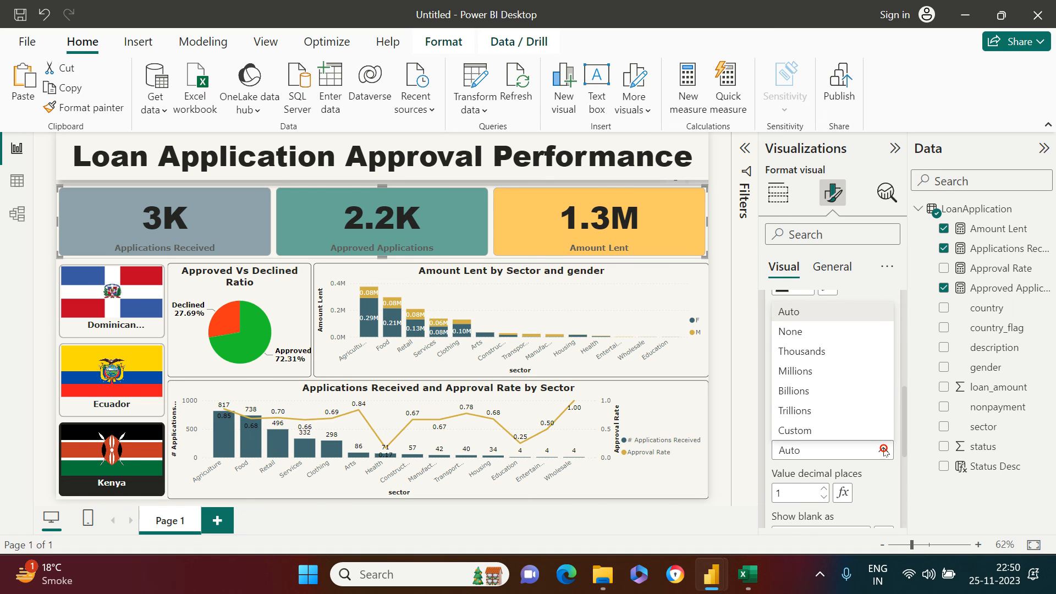
click(884, 451)
scroll(883, 482, down, 1)
scroll(883, 482, down, 1)
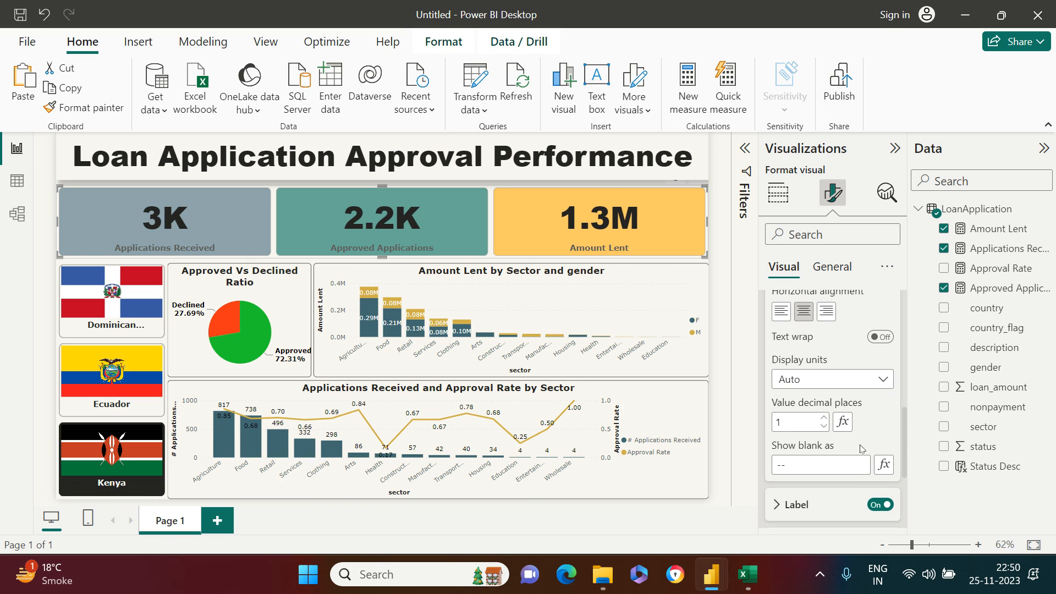
click(824, 418)
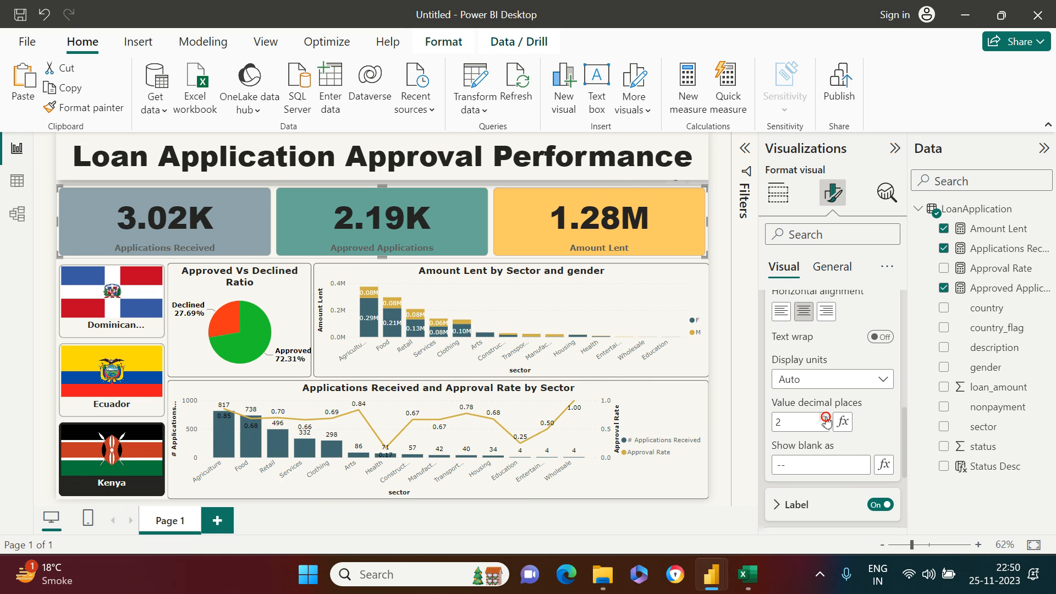
click(720, 359)
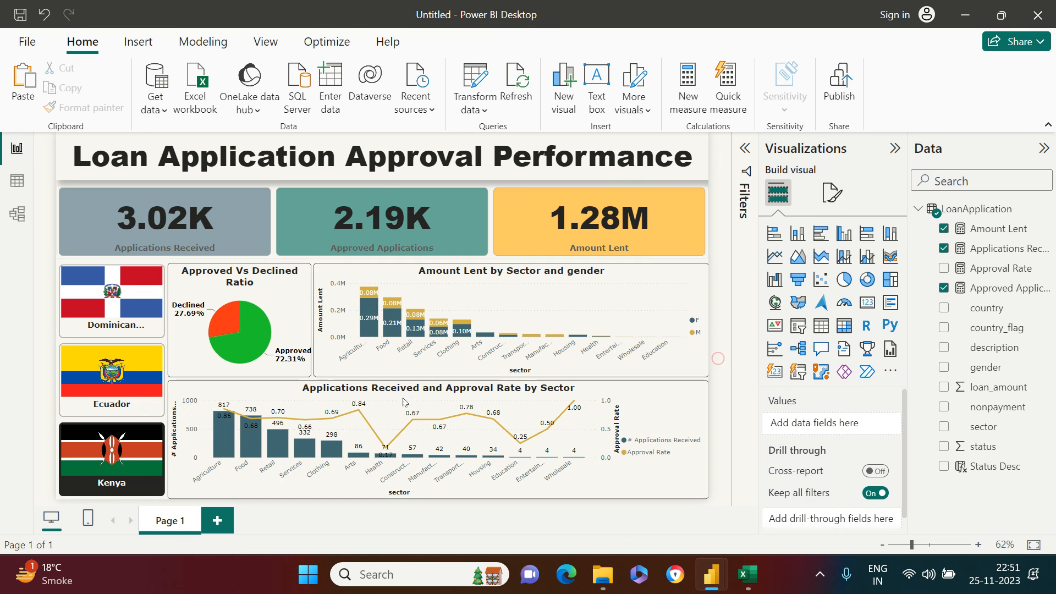
Clear the Kenya filter from the dashboard and collapse the Visualizations and Data panes to widen the report canvas.
click(107, 471)
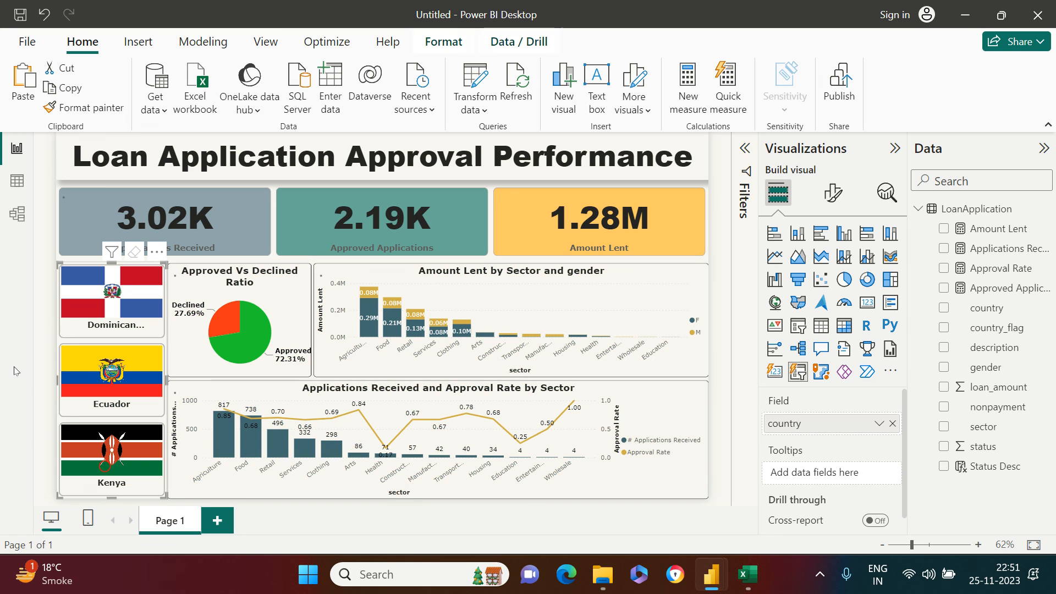
click(43, 319)
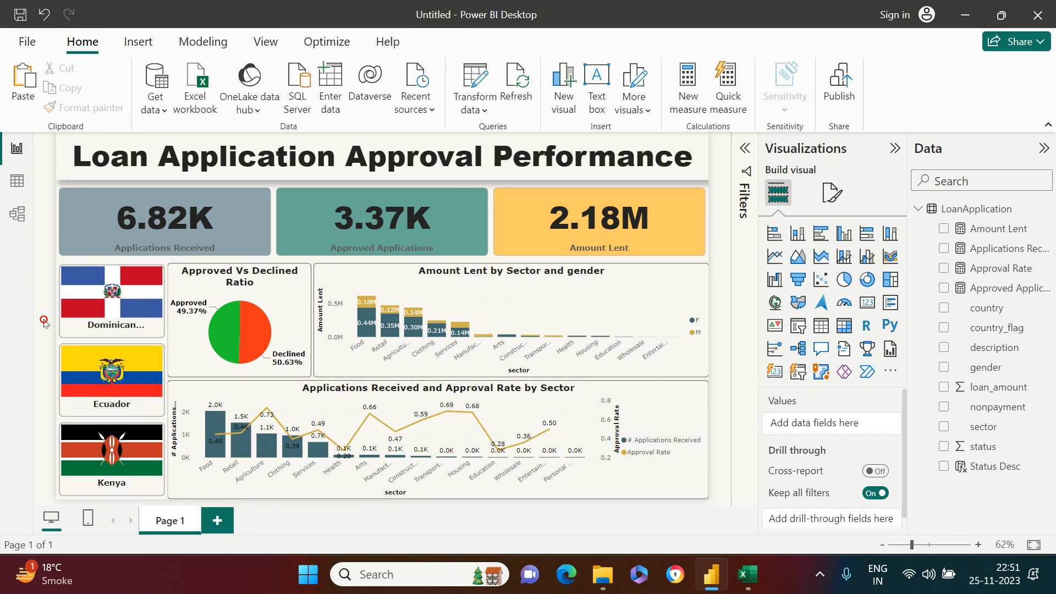
click(894, 148)
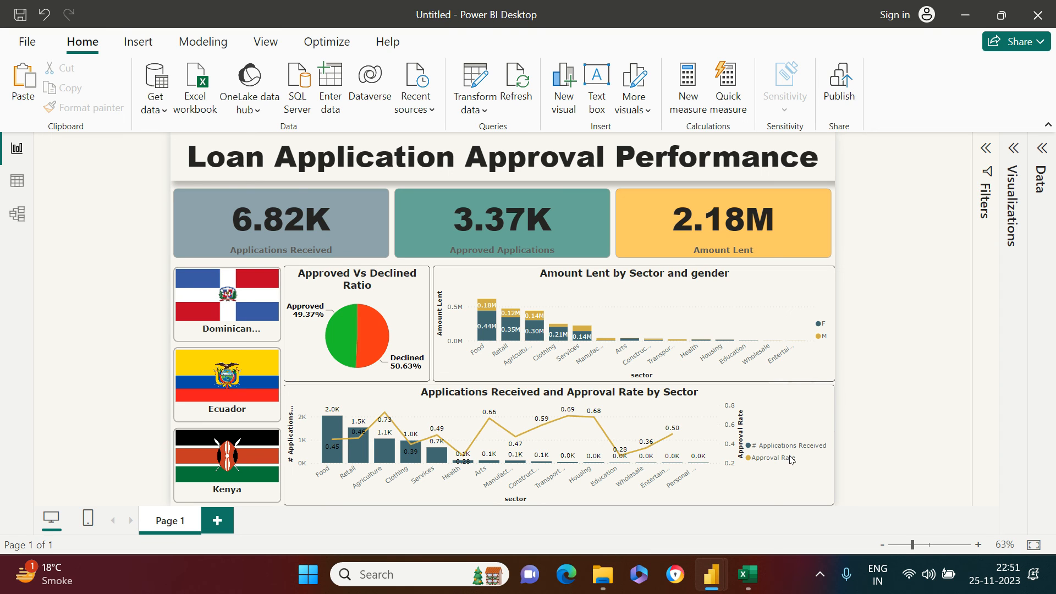
Try the Bottom center legend position on the Amount Lent by Sector and gender chart and undo it.
click(804, 378)
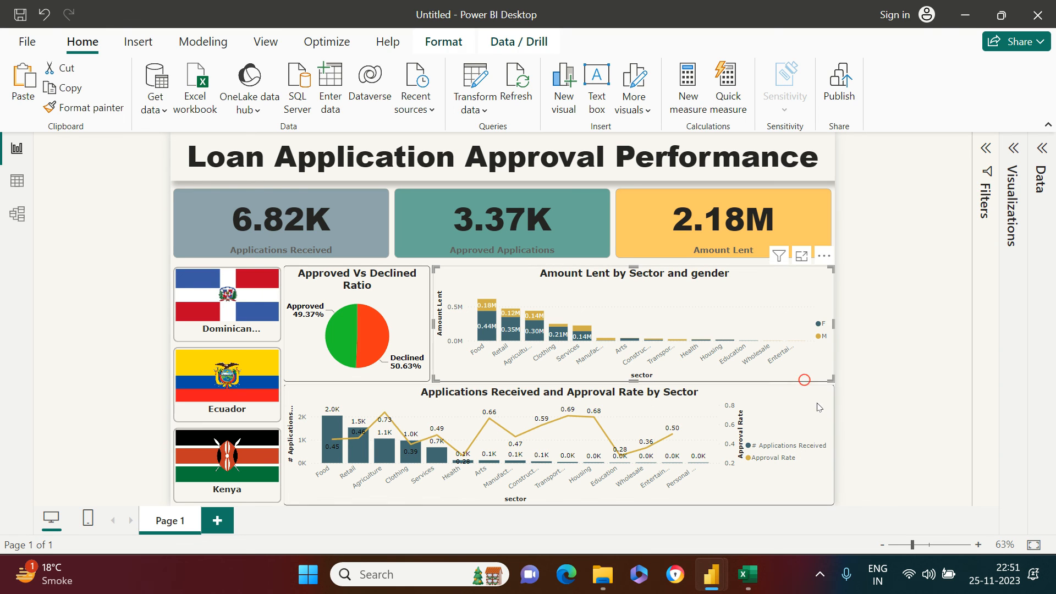
click(1013, 149)
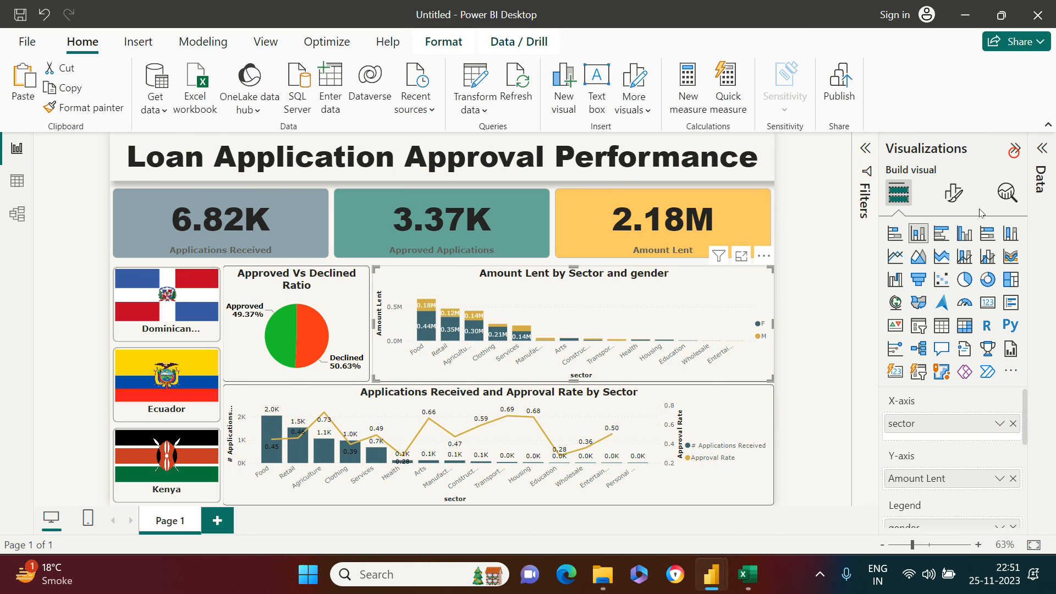
click(954, 193)
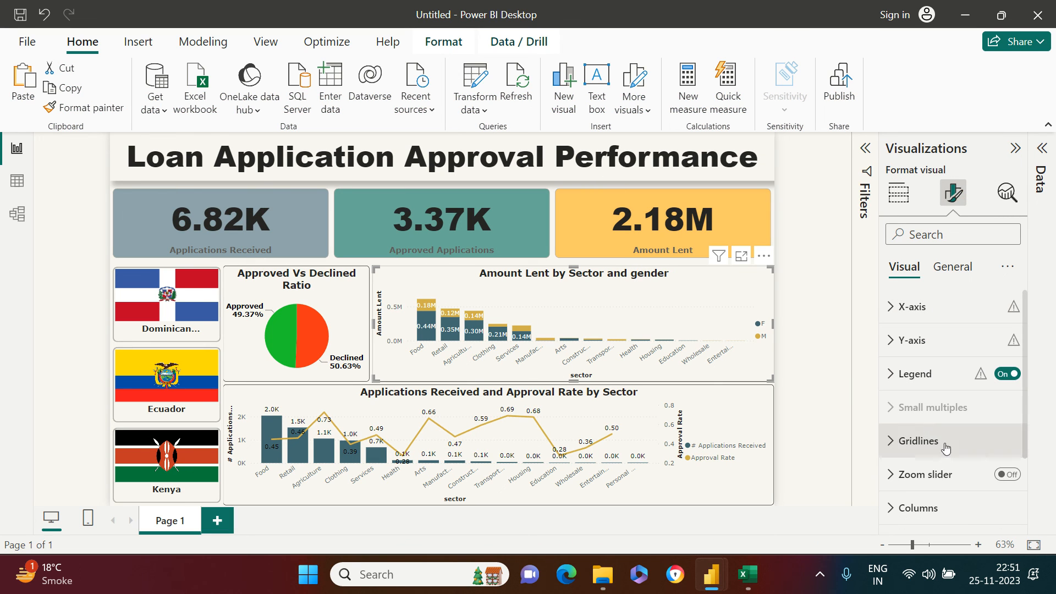
click(917, 374)
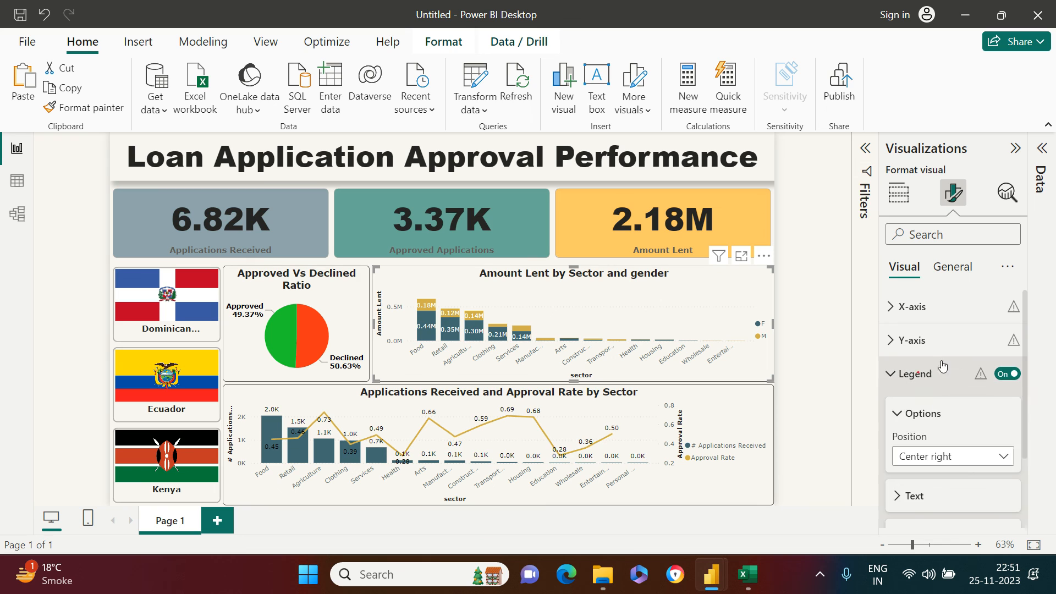
click(964, 386)
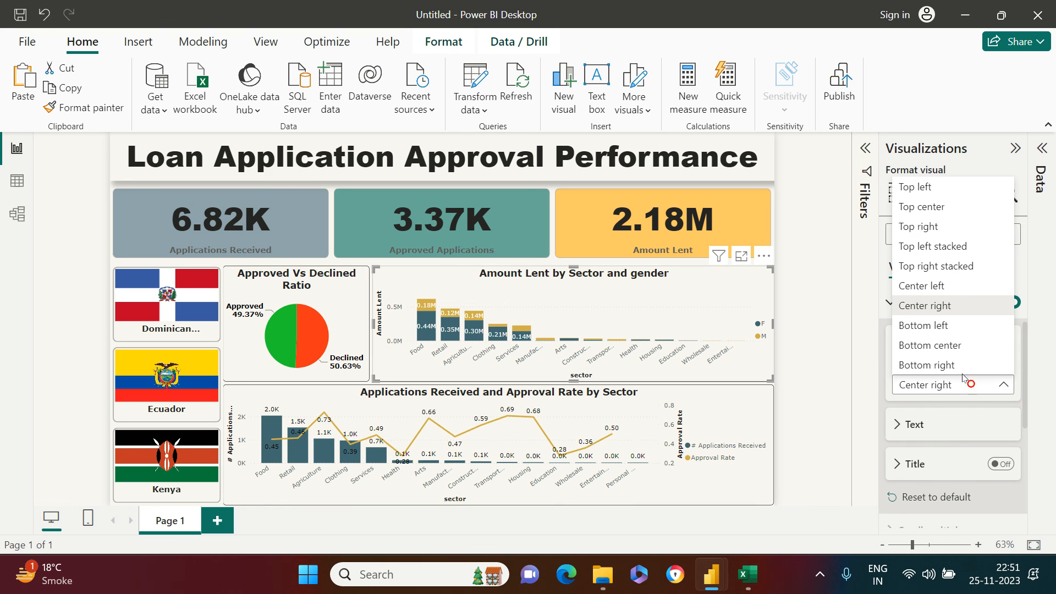
click(958, 345)
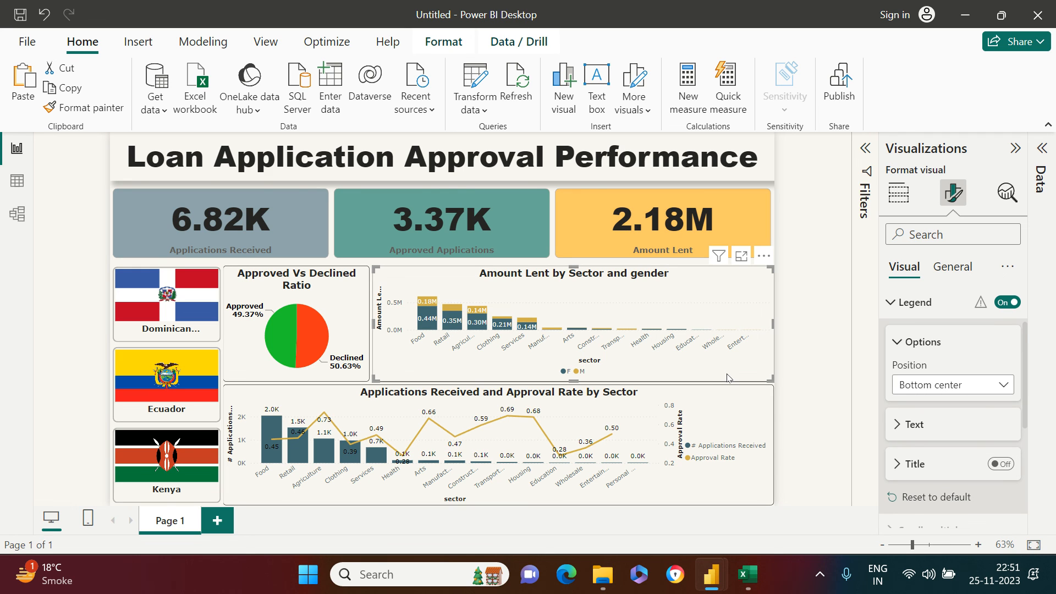
key(ctrl+z)
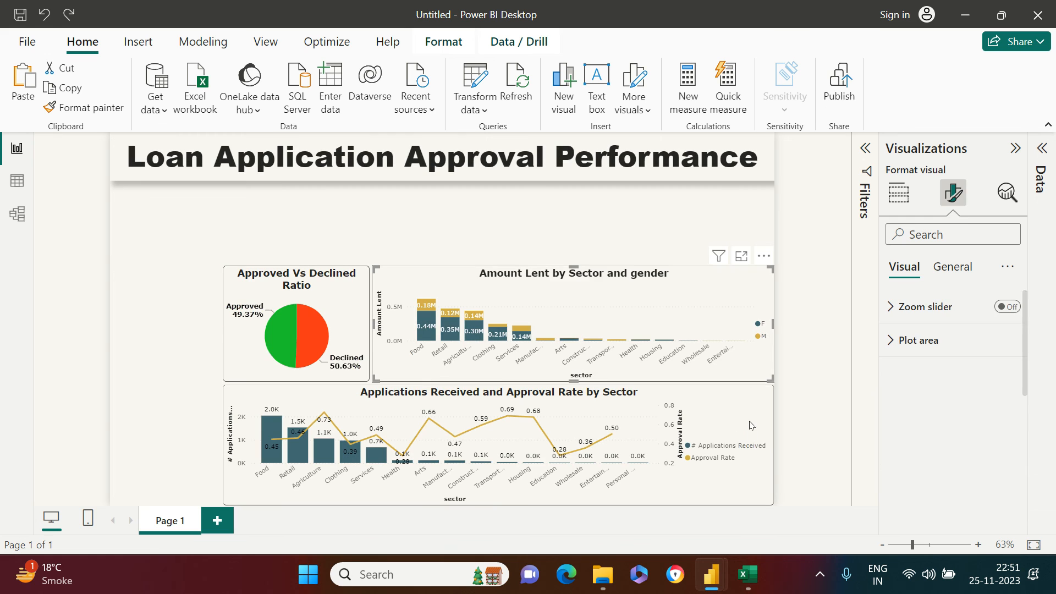
Set the legend position of the Applications Received and Approval Rate by Sector chart to Bottom center and deselect the chart.
click(749, 419)
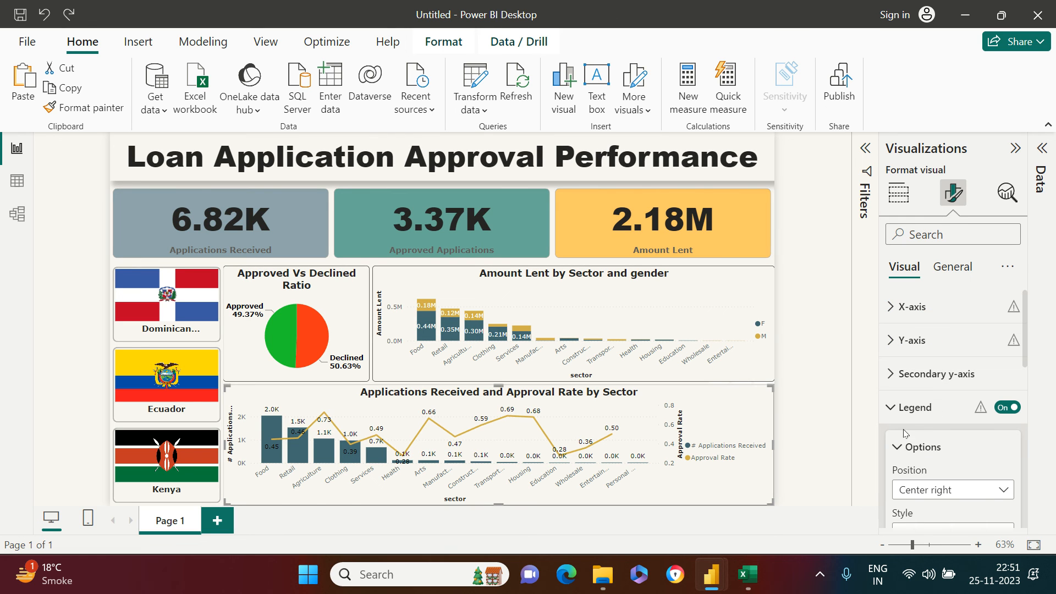
scroll(947, 443, down, 2)
click(950, 418)
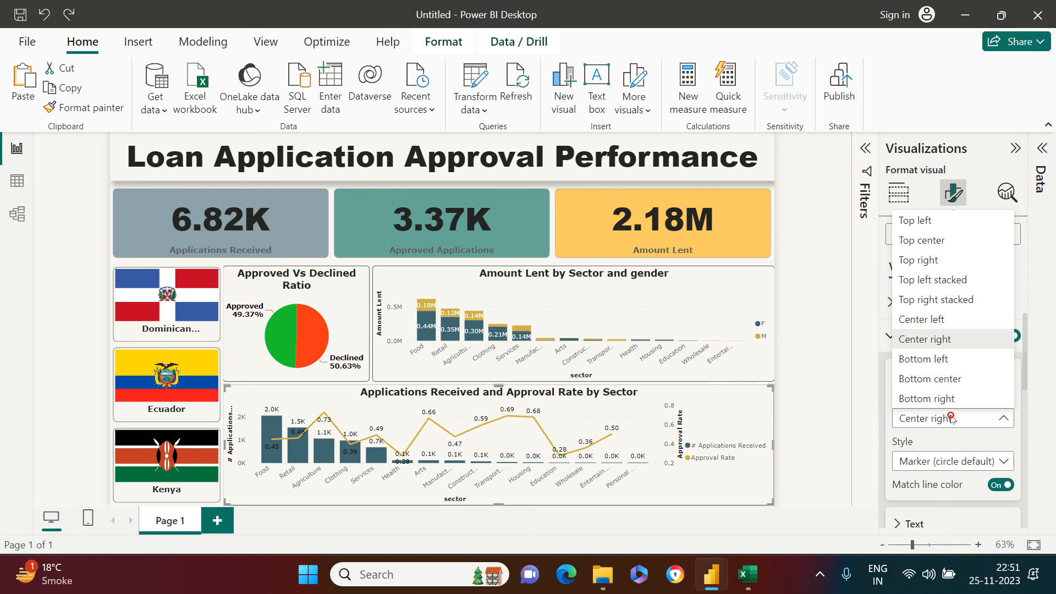
click(954, 379)
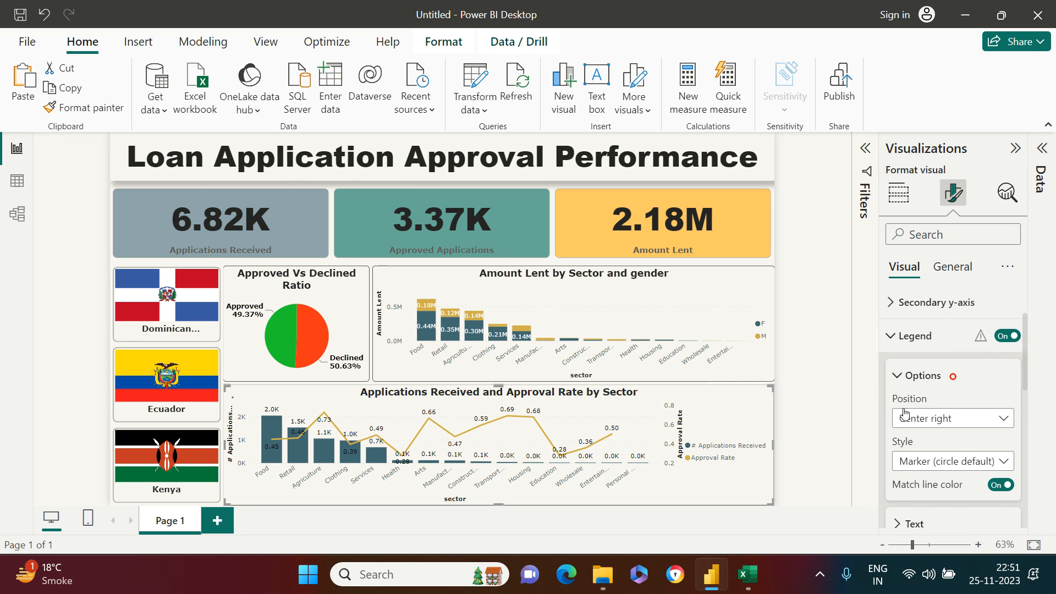
click(807, 452)
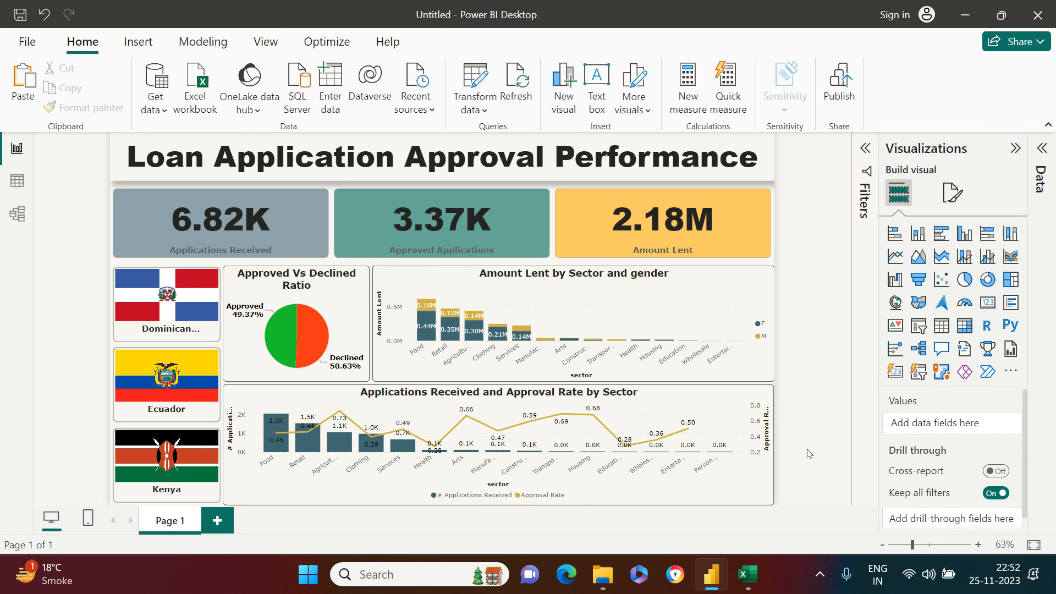
Filter the dashboard to Kenya and examine the amount lent, applications and approval rate by sector.
click(177, 472)
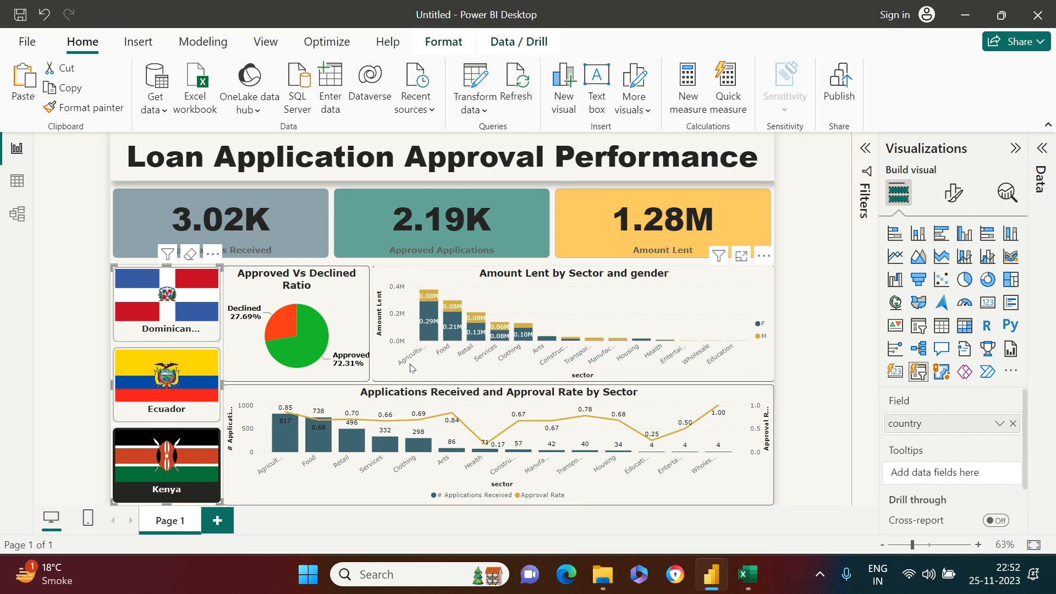
mouse_move(432, 333)
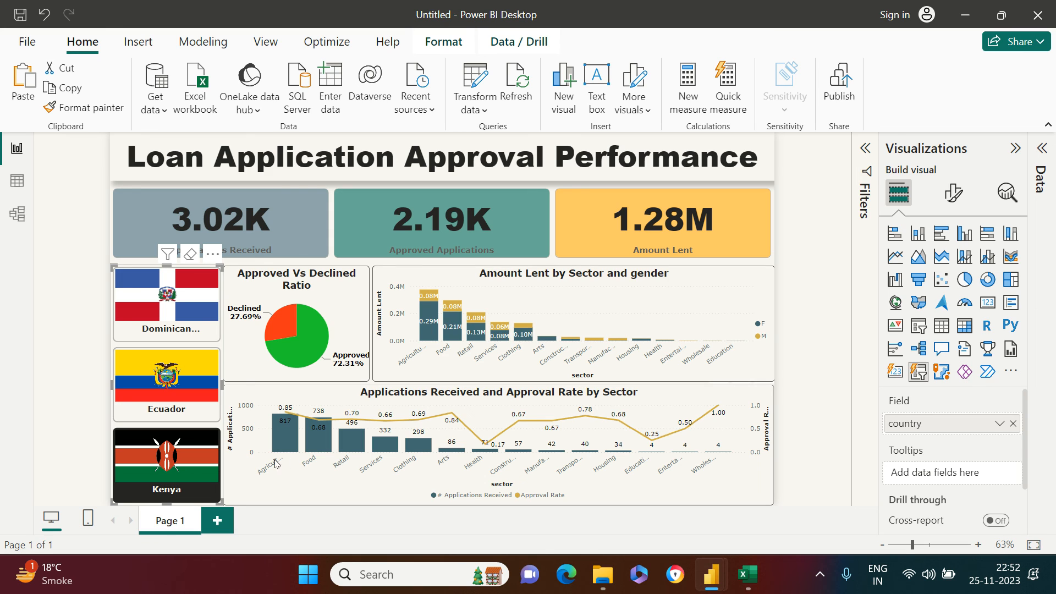
click(344, 482)
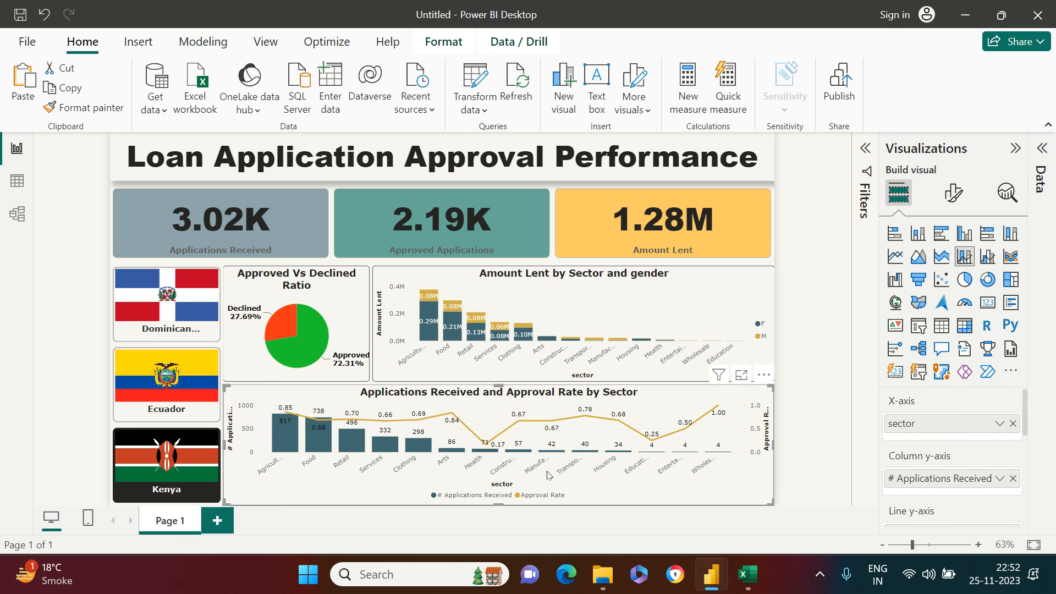
click(809, 429)
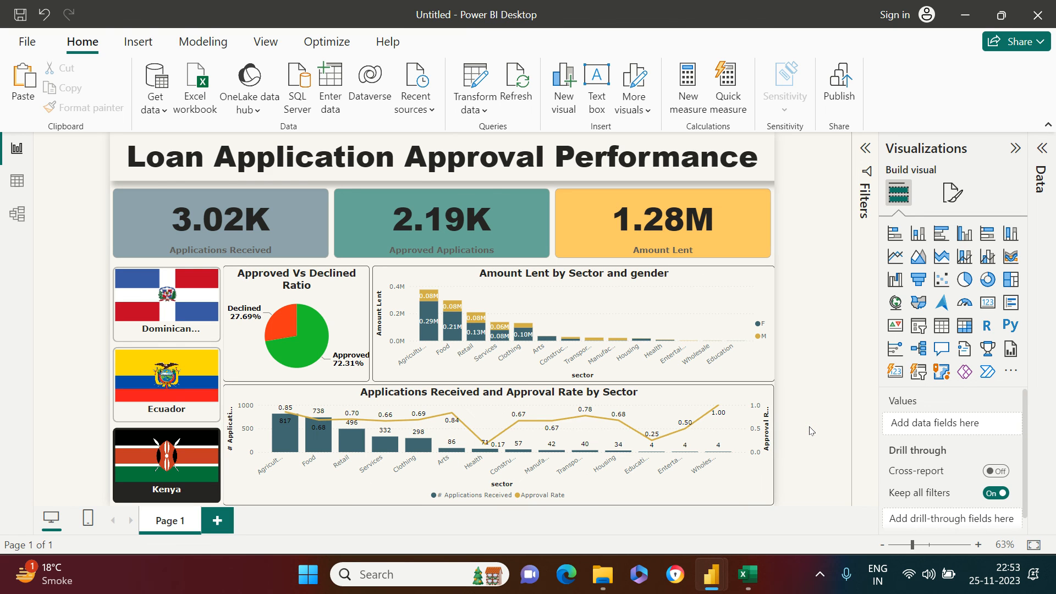